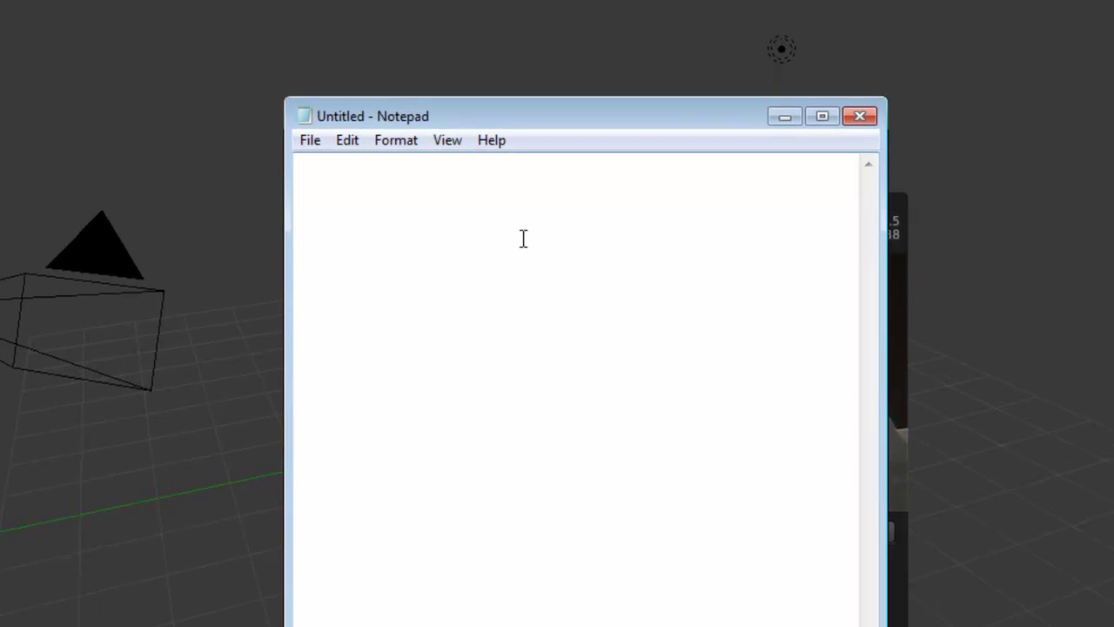
Step: Write a "Water Manipulation" heading in the blank note with "-Pond" and "-Water ball" listed beneath it
text(Water Manipulation)
key(Return)
text(-Pond)
key(Return)
text(-Water ball)
key(Return)
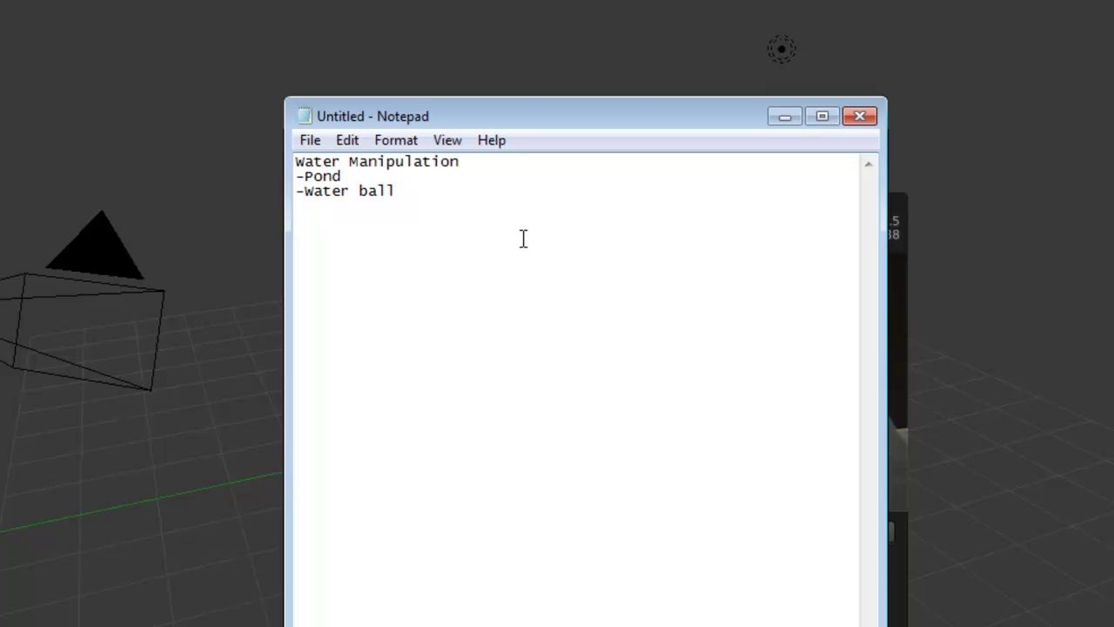
Step: Add the topics "Matte Painting" and "Premultiplication" below the water list, plus a line starting with "File"
key(Return)
text(Matte Painting)
key(Return)
key(Return)
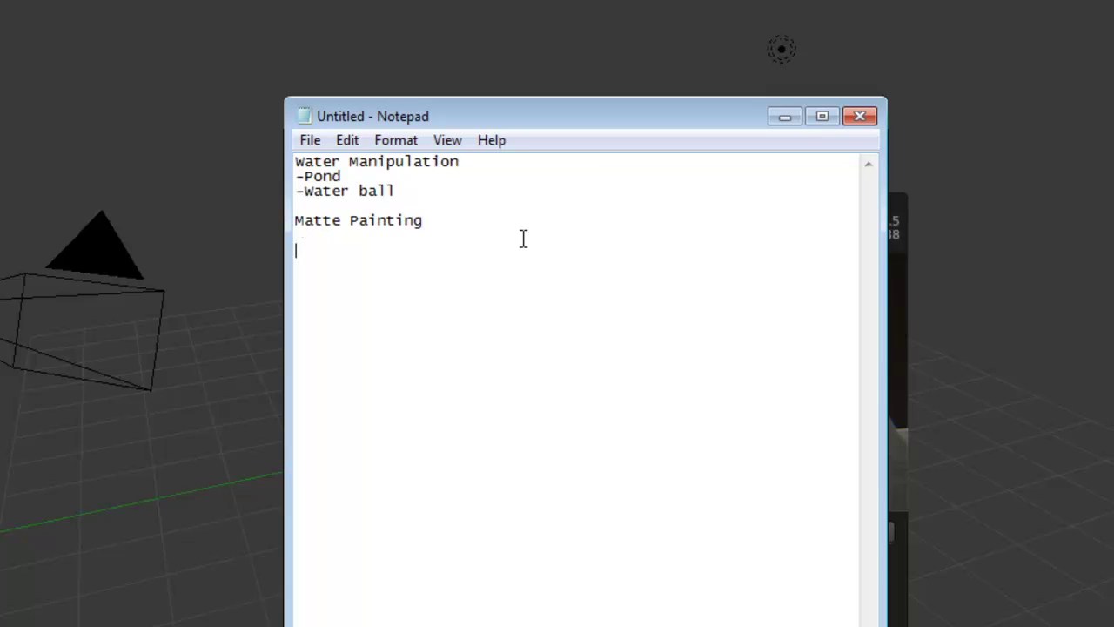
text(Premultiplication)
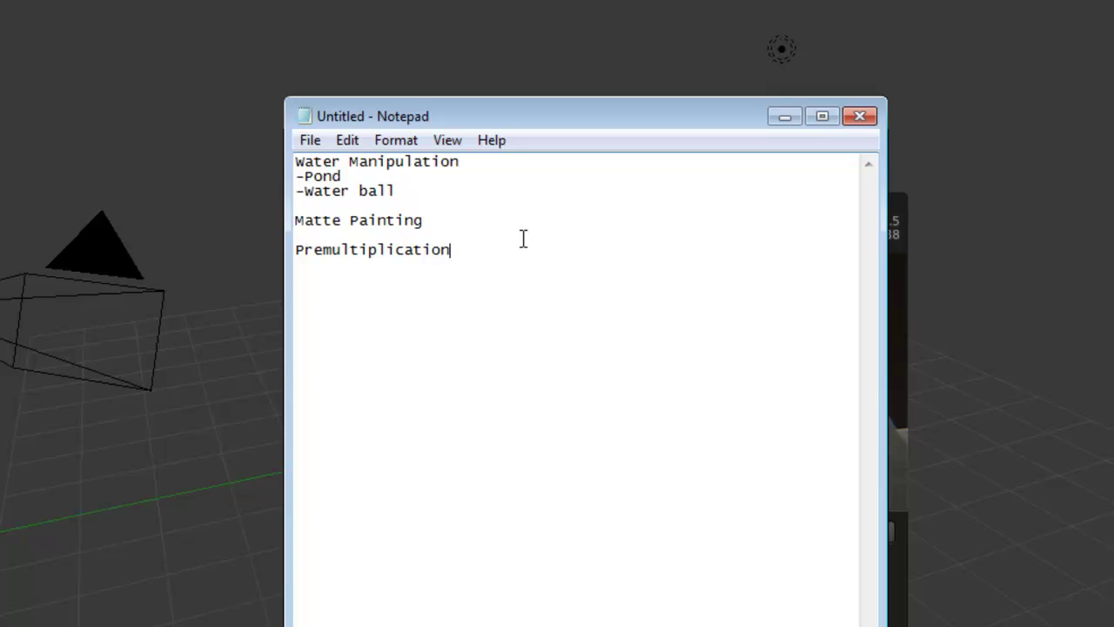
key(Return)
text(File)
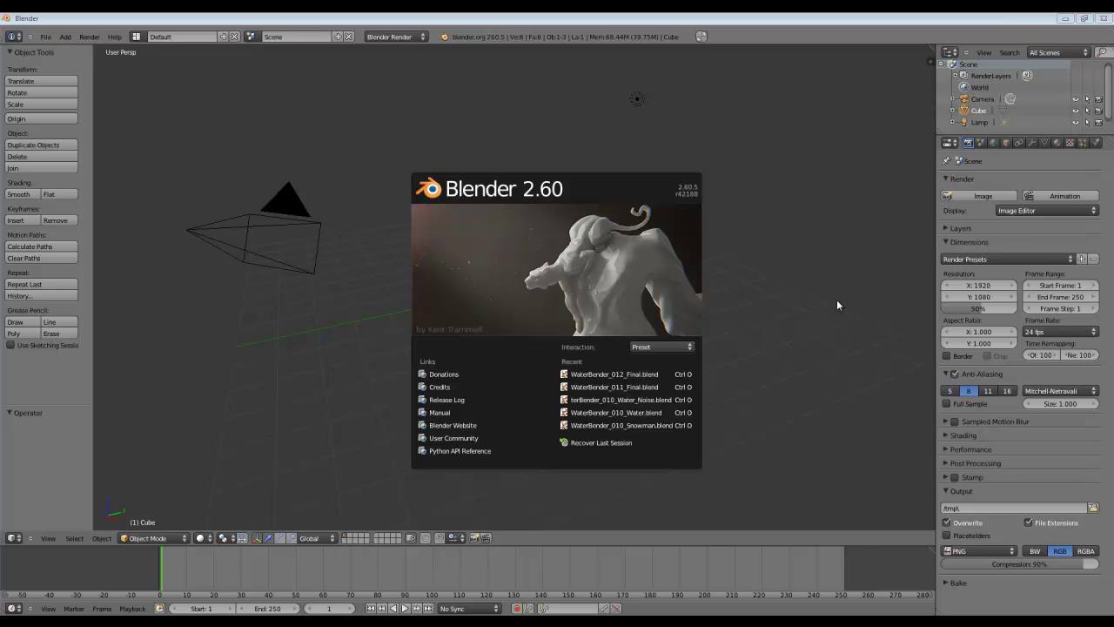
Step: Switch to Blender, dismiss the splash screen, and examine the default cube from several angles and distances
click(836, 305)
middle_drag(584, 325, 465, 377)
scroll(568, 368, up, 6)
scroll(534, 383, down, 3)
scroll(534, 383, up, 2)
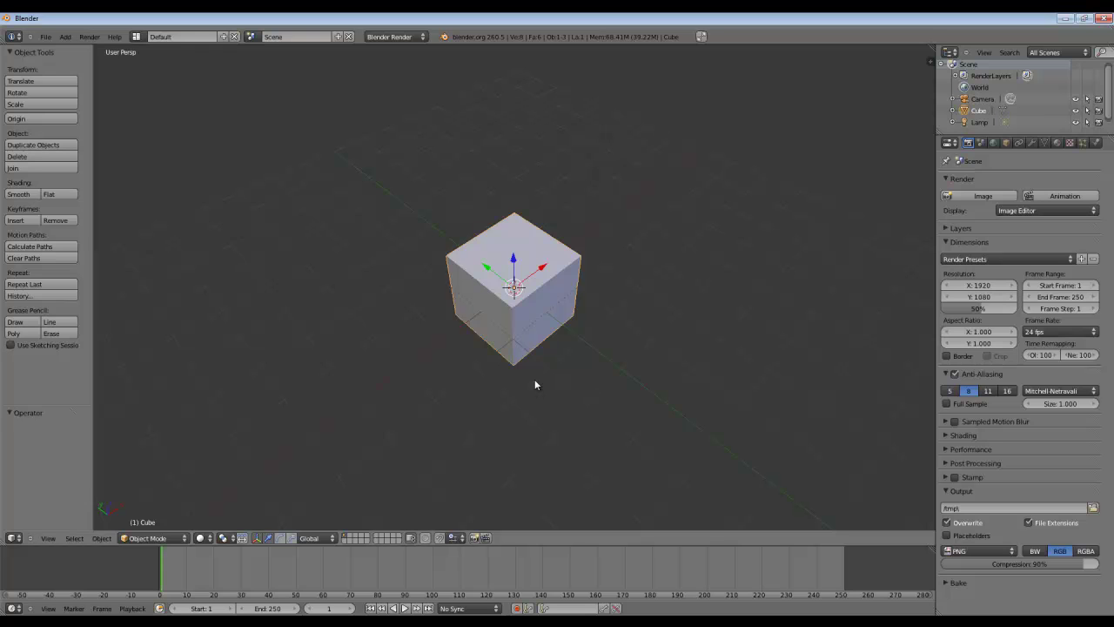
scroll(534, 381, down, 4)
middle_drag(530, 383, 640, 388)
scroll(645, 379, up, 4)
scroll(645, 378, down, 2)
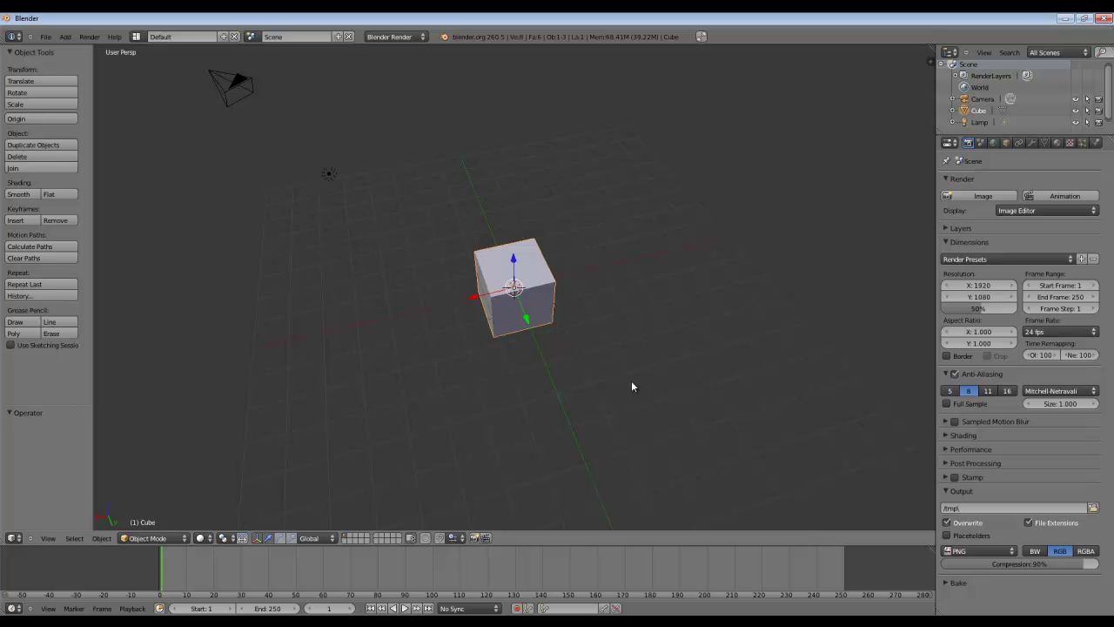
scroll(630, 379, down, 3)
scroll(609, 378, up, 5)
scroll(557, 306, down, 2)
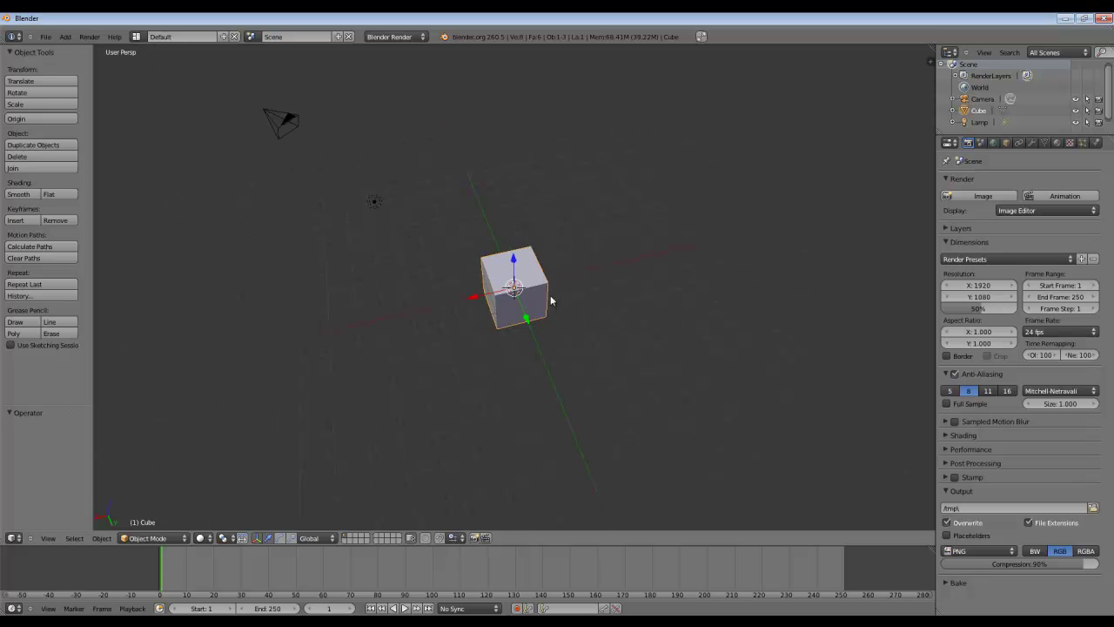
Step: Delete the default cube and add a mesh plane at the scene's origin
key(x)
click(545, 289)
key(shift+a)
mouse_move(537, 254)
click(575, 257)
Step: Scale the plane up uniformly until it covers most of the floor grid, finishing with a factor of about 1.12
scroll(568, 282, down, 4)
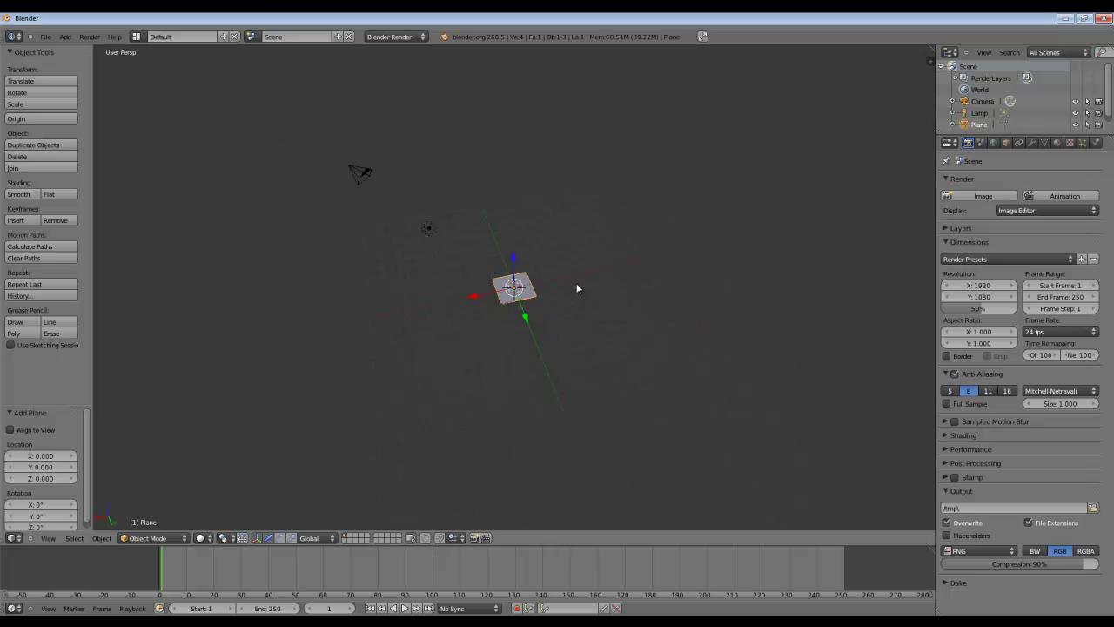
scroll(568, 289, up, 2)
key(s)
click(895, 346)
key(s)
click(692, 290)
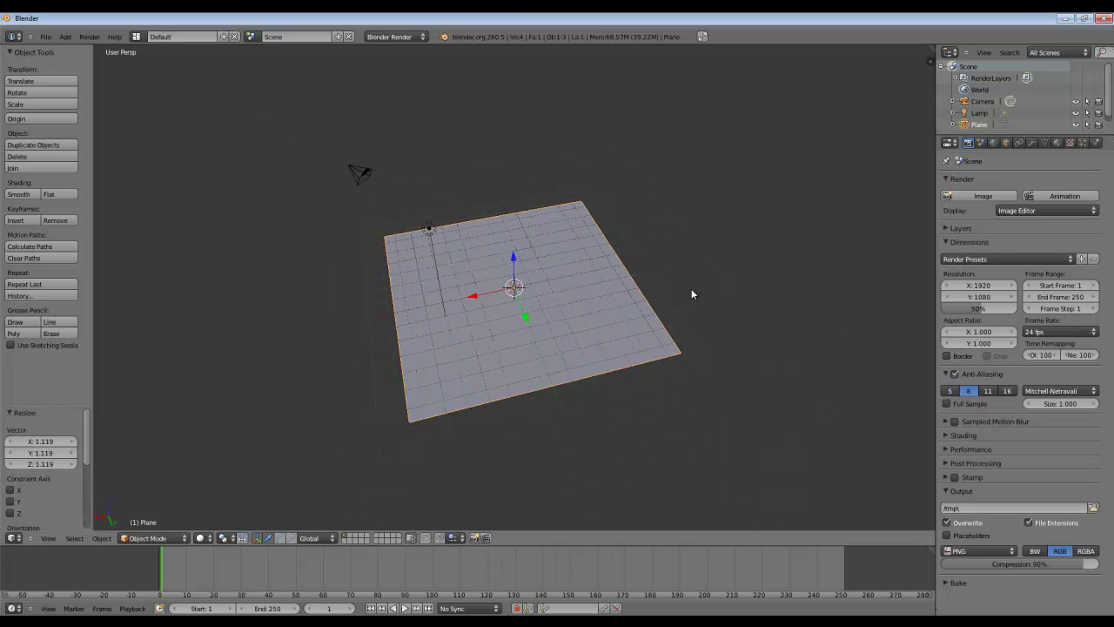
Step: Enter Edit Mode on the plane and subdivide the whole mesh four times
middle_drag(745, 266, 743, 407)
key(Tab)
scroll(735, 405, up, 2)
key(w)
click(709, 399)
key(w)
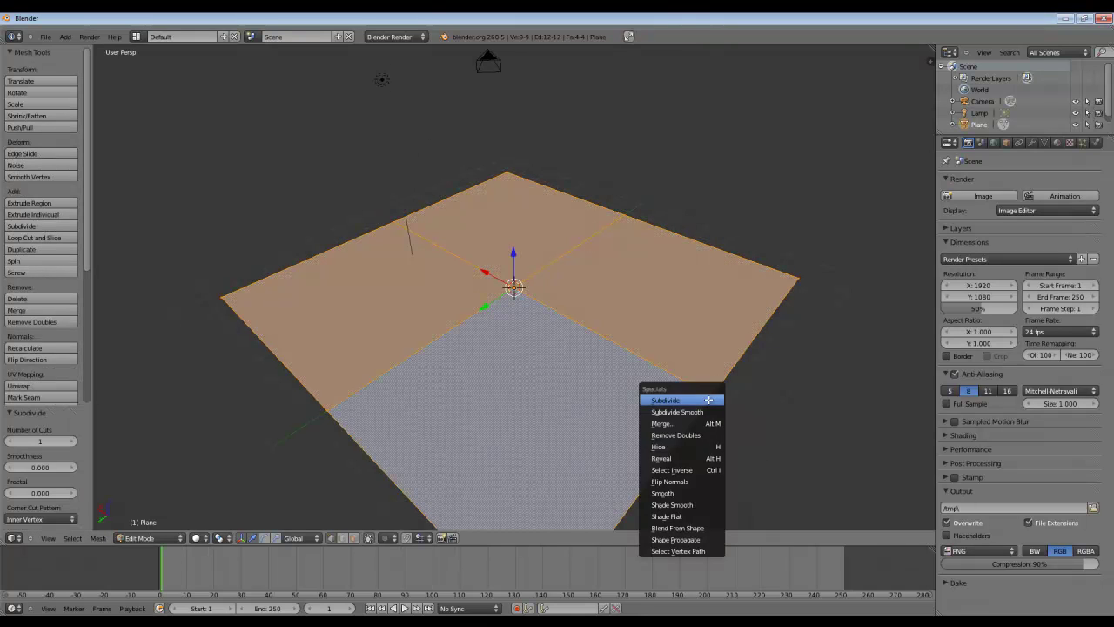
click(709, 399)
key(w)
click(708, 399)
key(w)
click(708, 400)
Step: Raise the last subdivision's number of cuts to make a 4096-face mesh and return to Object Mode
drag(28, 445, 48, 445)
scroll(494, 442, down, 5)
middle_drag(493, 443, 609, 435)
scroll(485, 406, up, 4)
middle_drag(484, 406, 740, 368)
key(Tab)
Step: Enable Dynamic Paint physics on the plane and add a canvas to it
scroll(751, 271, up, 1)
middle_drag(751, 267, 783, 276)
middle_drag(457, 361, 640, 355)
scroll(638, 353, down, 3)
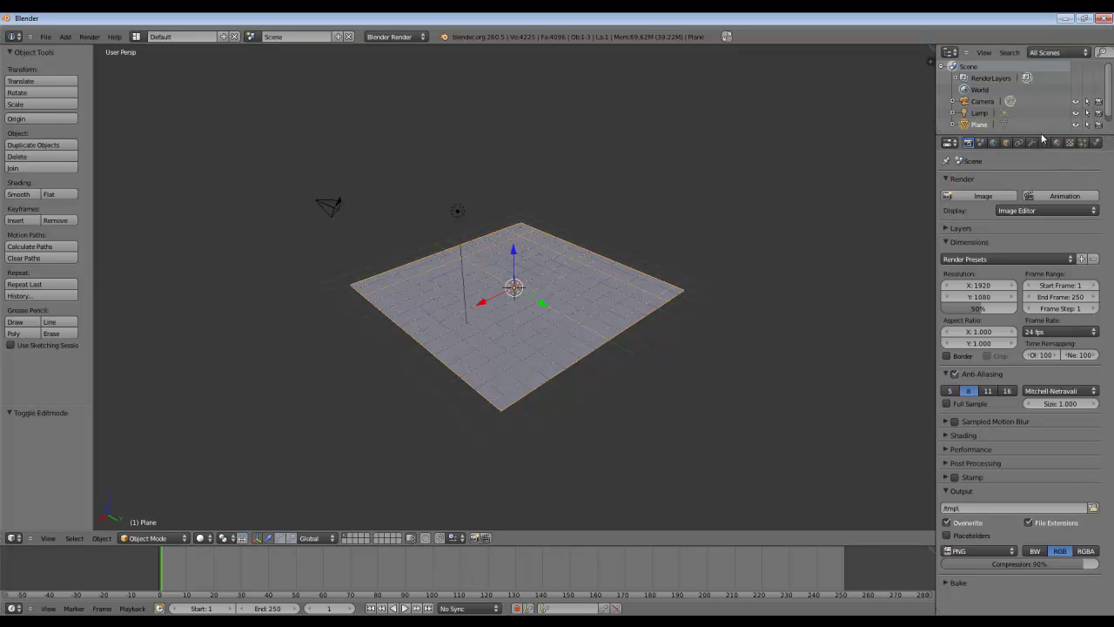
click(983, 234)
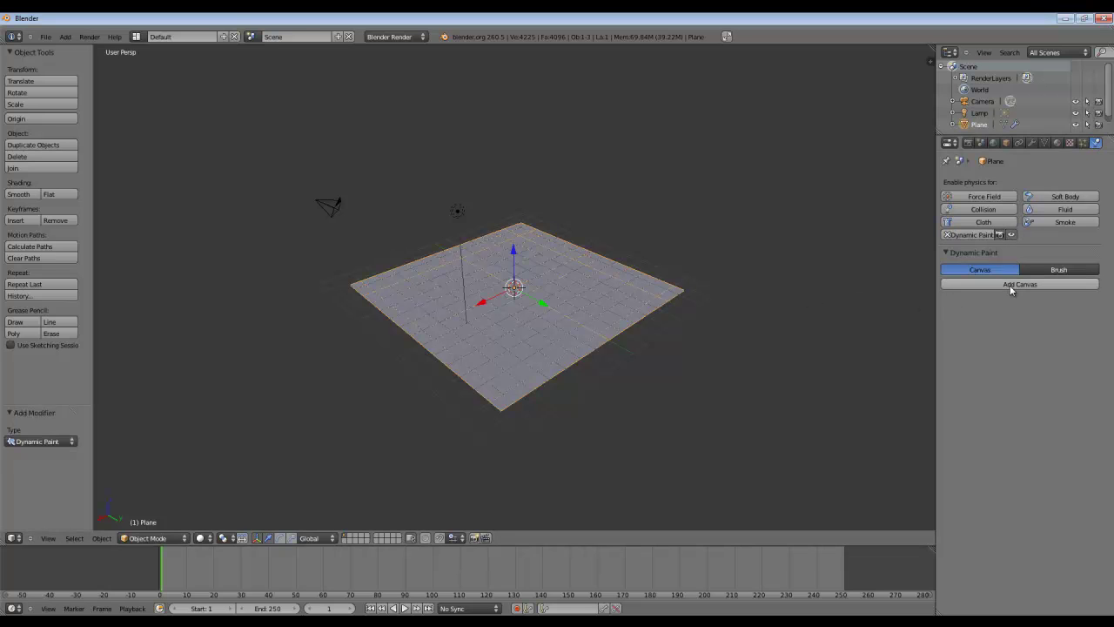
click(1010, 284)
Step: Set the canvas surface type to Waves and briefly play the animation
middle_drag(528, 369, 734, 412)
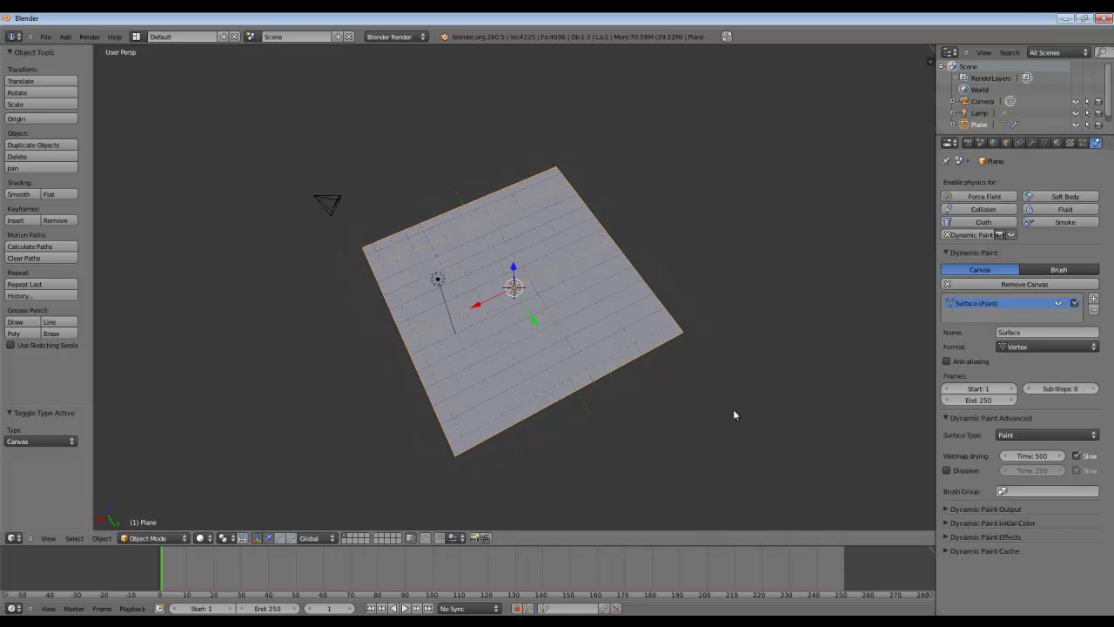
click(1018, 433)
click(1010, 386)
middle_drag(609, 409, 620, 364)
scroll(621, 359, up, 1)
key(alt+a)
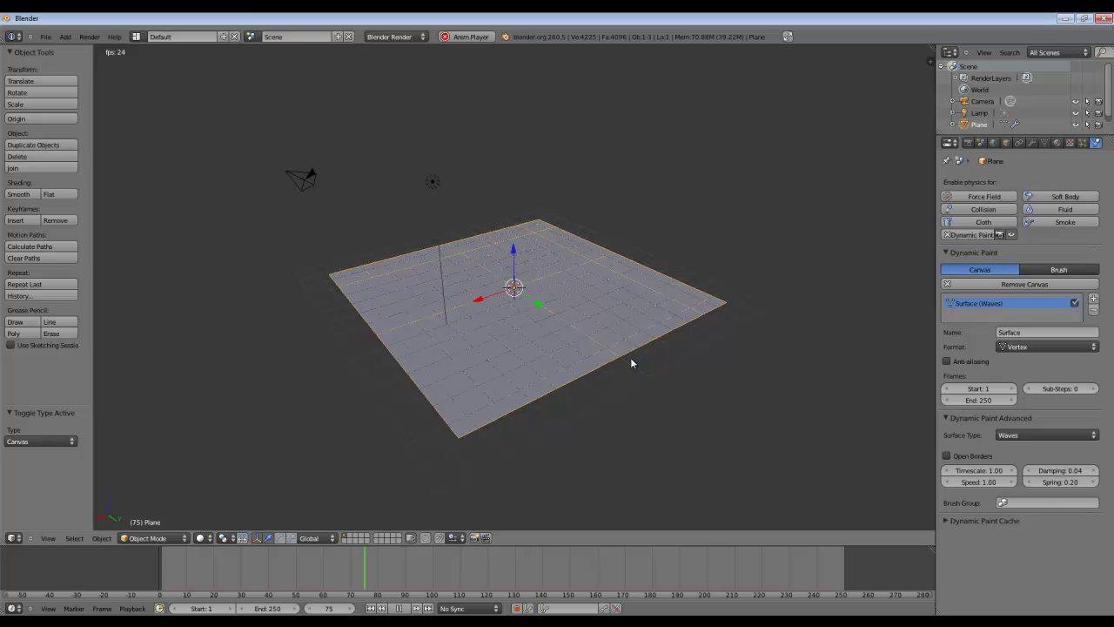
key(alt+a)
middle_drag(581, 373, 778, 339)
scroll(778, 339, down, 4)
key(shift+a)
mouse_move(670, 324)
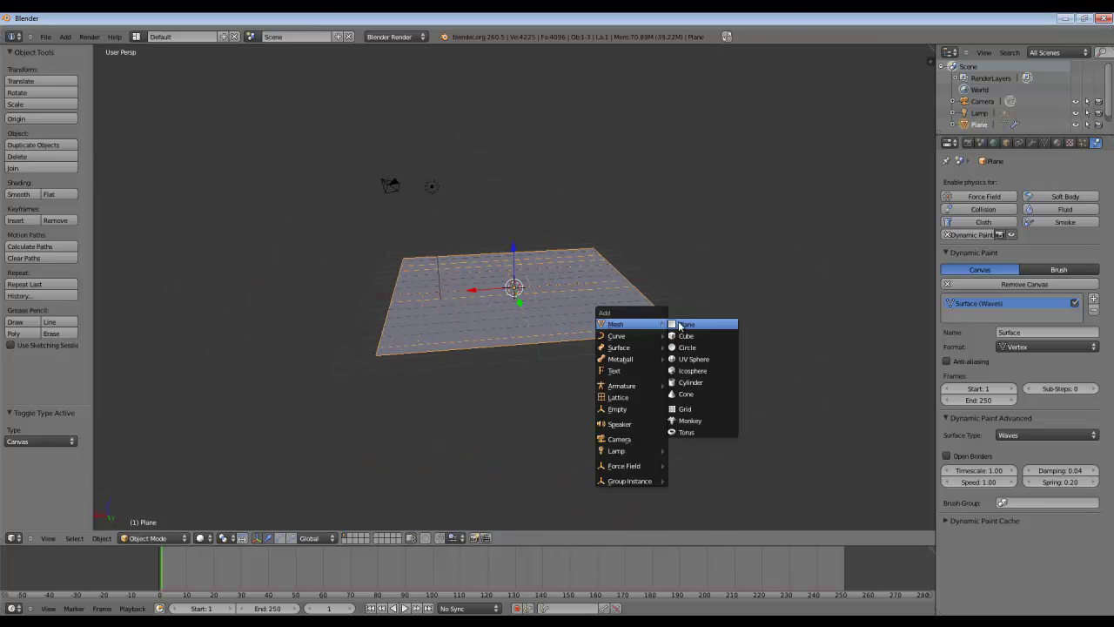
click(688, 360)
key(s)
click(833, 345)
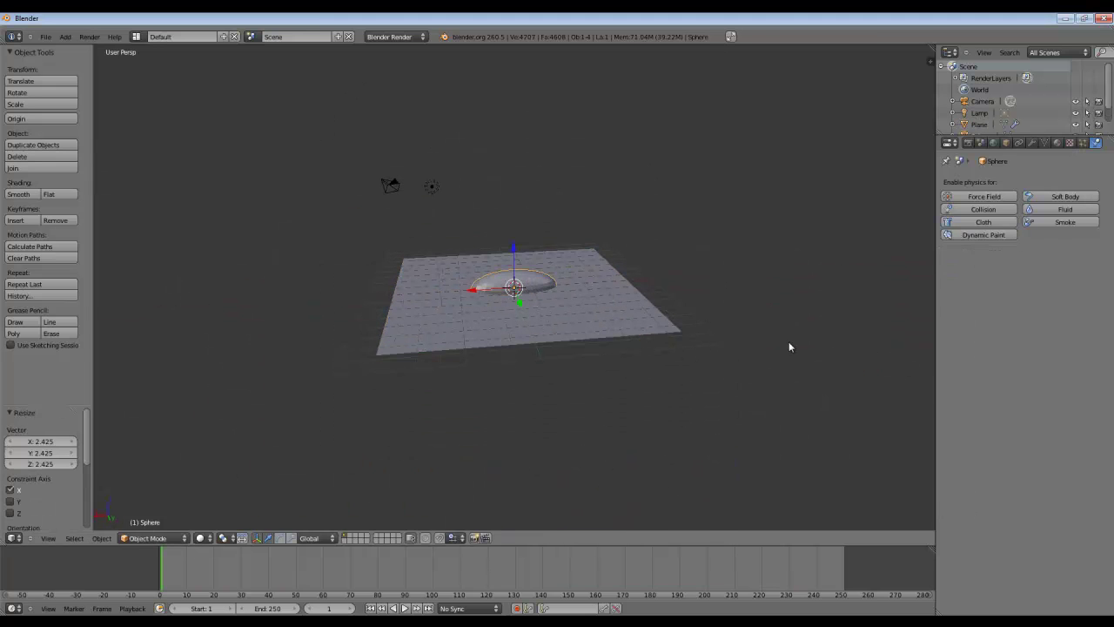
click(629, 319)
Step: Add a Monkey mesh at the plane's centre and rotate it about the X axis
key(shift+a)
mouse_move(639, 317)
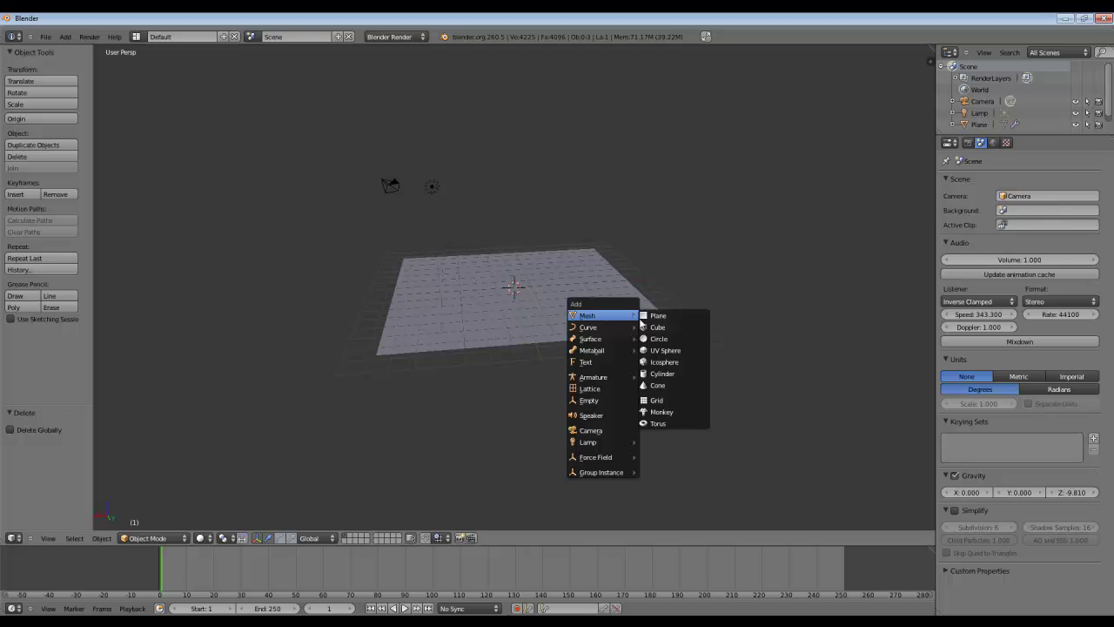
click(675, 414)
middle_drag(577, 343, 651, 288)
scroll(661, 350, up, 2)
scroll(661, 349, up, 2)
key(r)
key(x)
click(620, 441)
Step: Scale up the monkey and move it about 10.76 units along Y, beyond the plane's edge
key(s)
click(879, 543)
scroll(748, 374, down, 2)
middle_drag(749, 374, 675, 352)
key(s)
click(651, 349)
key(g)
key(x)
key(y)
click(445, 319)
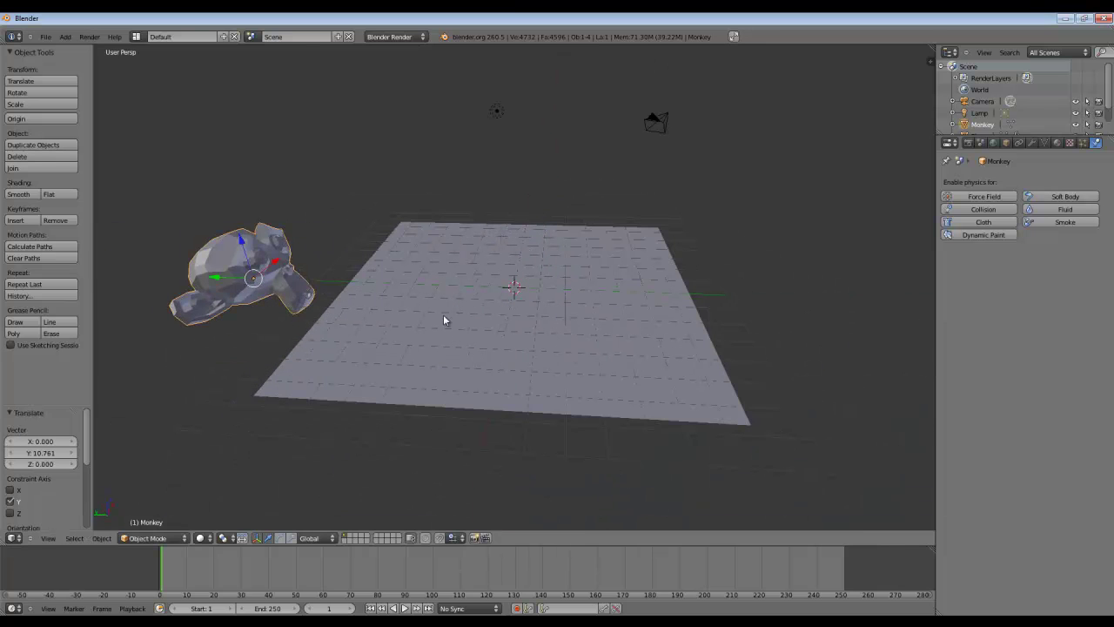
Step: Enable Dynamic Paint on the monkey as a brush and expand its wave settings
click(1001, 235)
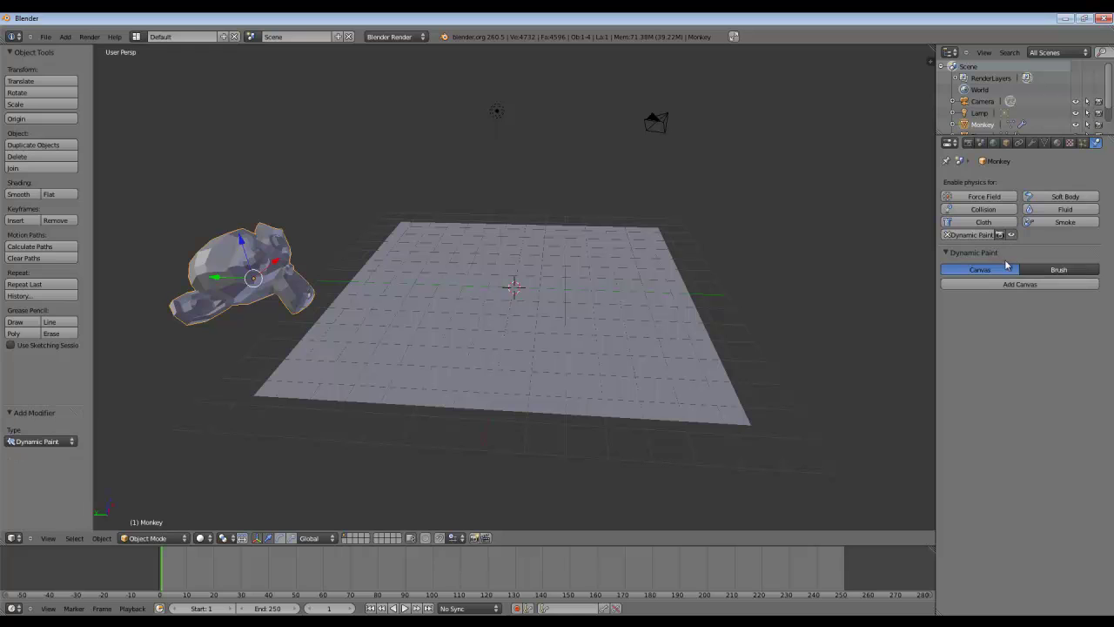
click(1041, 271)
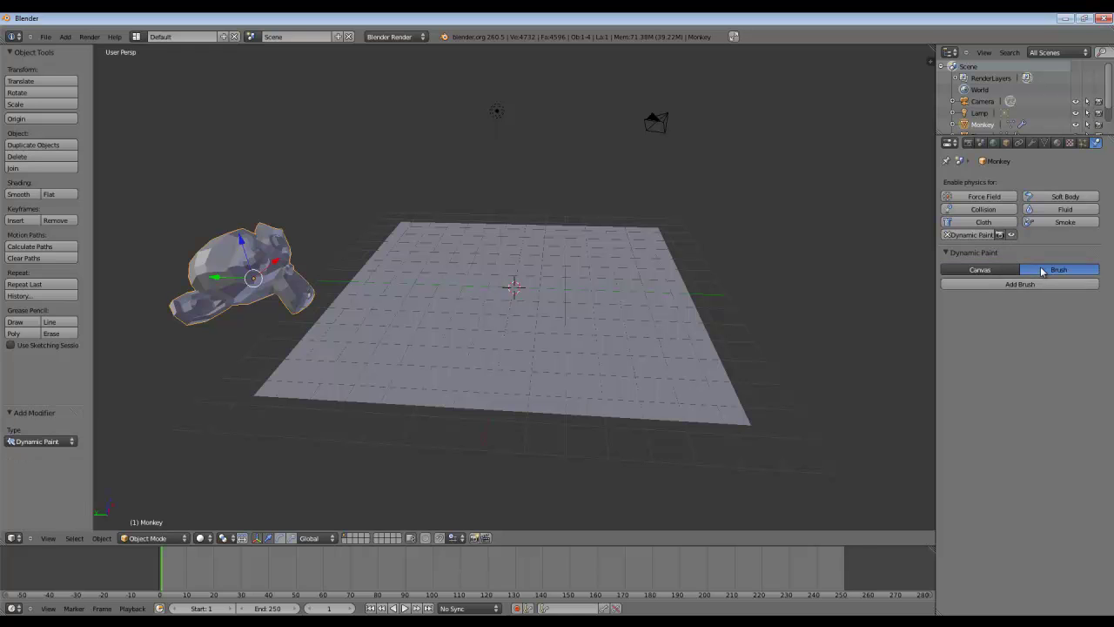
click(1019, 285)
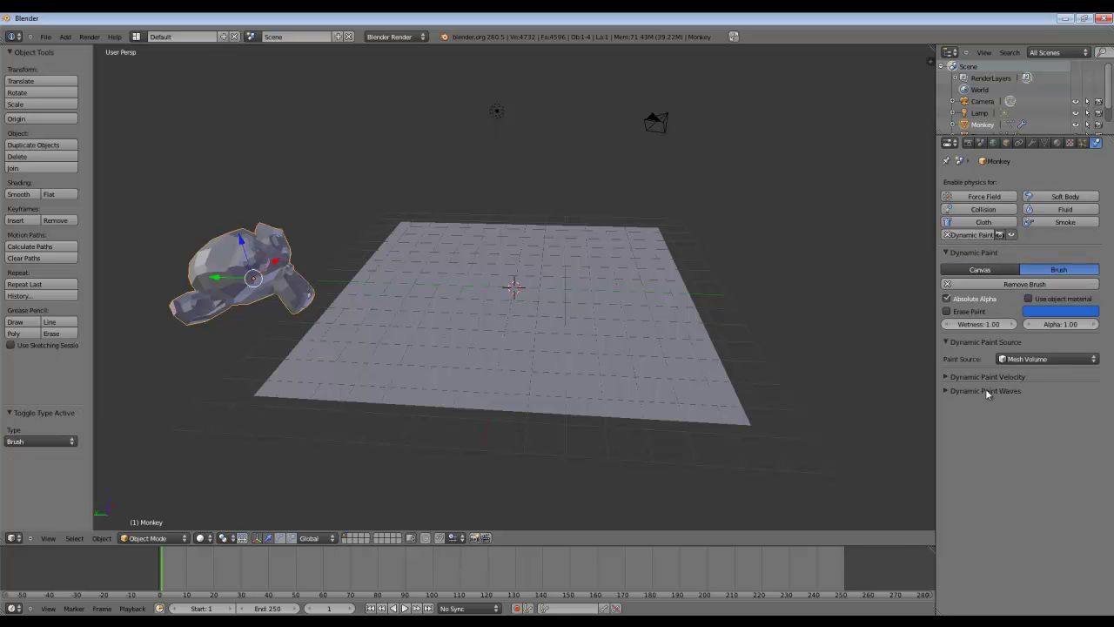
click(950, 393)
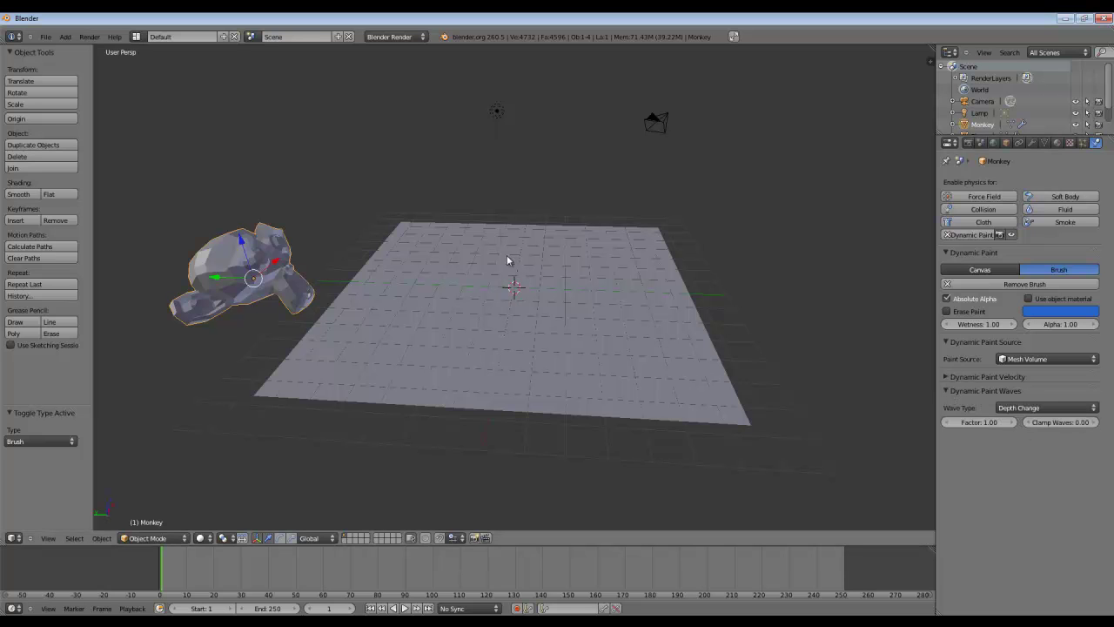
Step: Play the animation while moving the monkey across the plane to test the waves, and cancel the move
key(alt+a)
key(g)
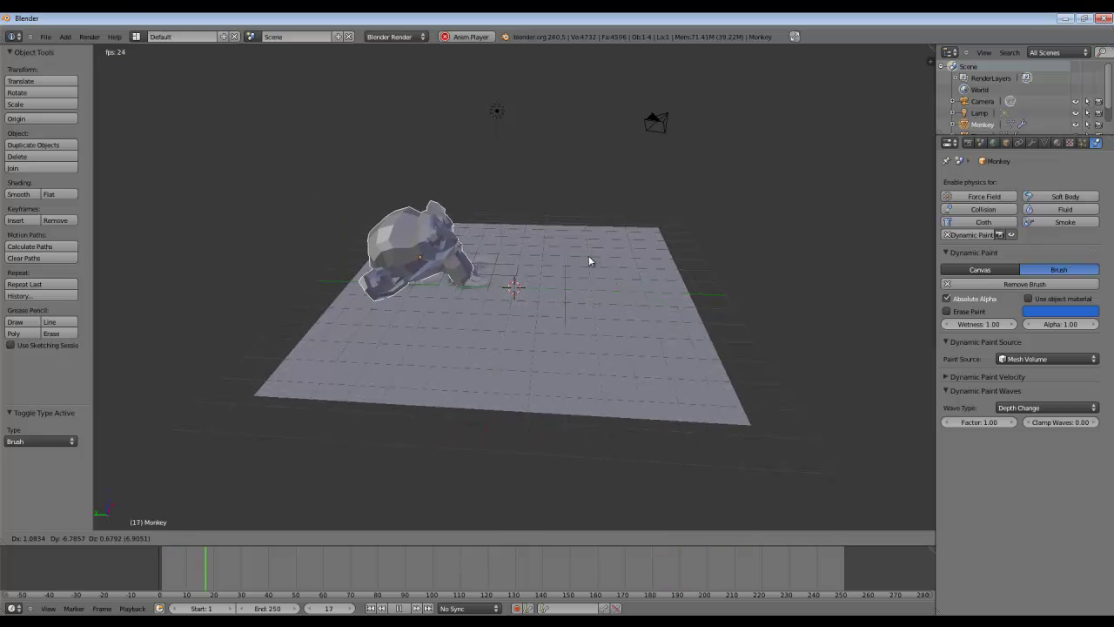
right_click(719, 489)
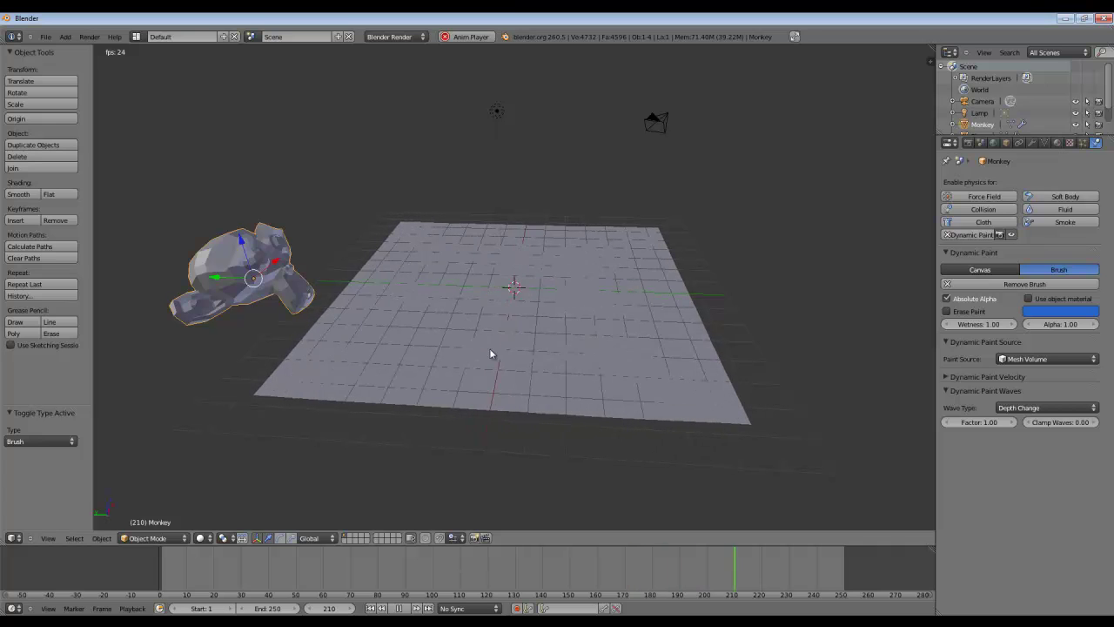
key(alt+a)
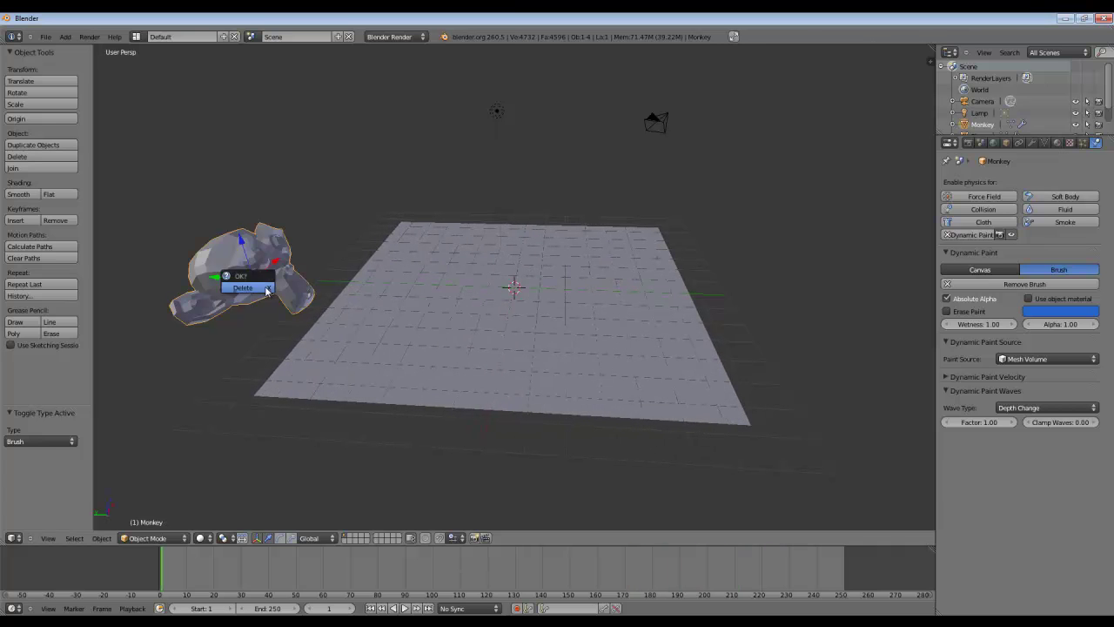
Step: Delete the monkey and add a UV sphere at the plane's centre
key(Delete)
key(shift+a)
mouse_move(540, 286)
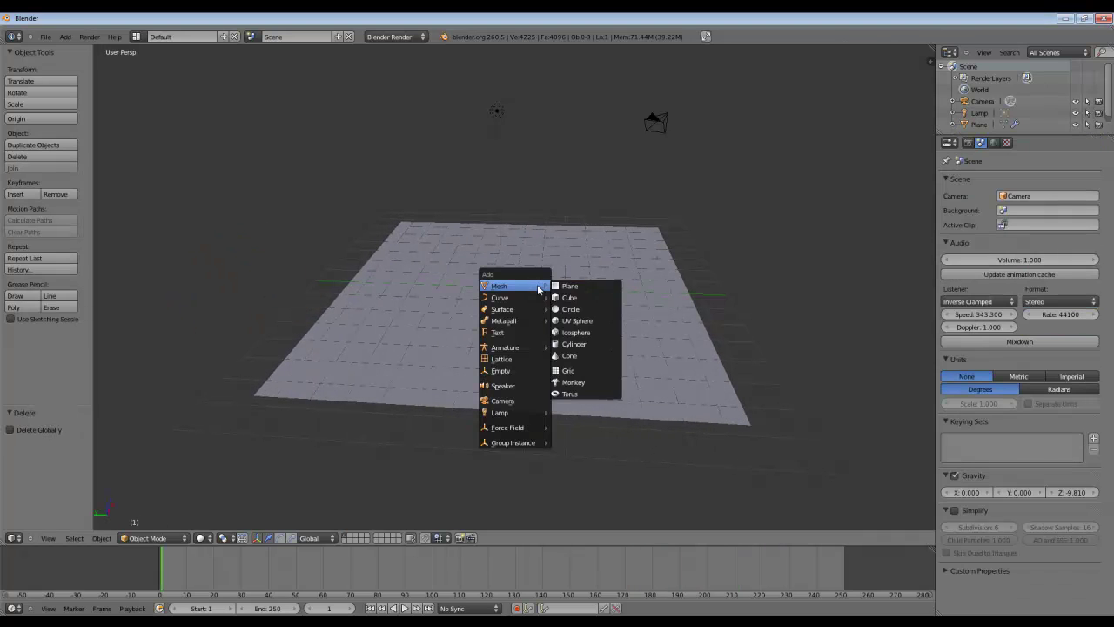
click(583, 320)
Step: Stretch the sphere along the X axis by a factor of 2.9
key(s)
key(y)
right_click(649, 390)
key(s)
key(x)
click(710, 434)
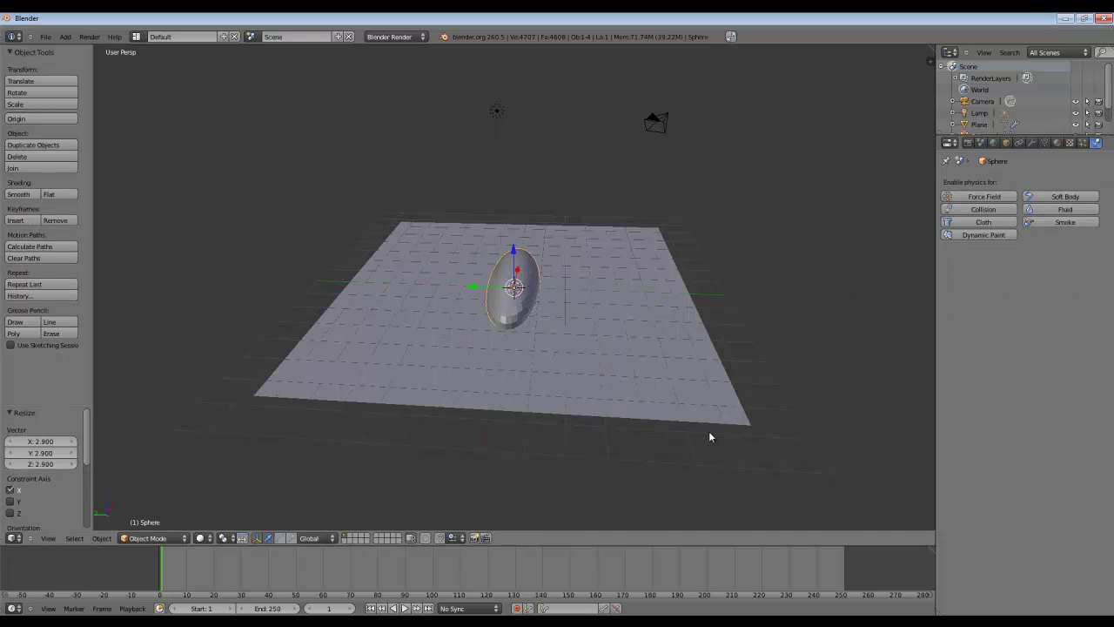
Step: Move the stretched sphere along Y to the plane's edge and scale it up uniformly
key(g)
key(x)
key(y)
click(542, 364)
key(s)
click(651, 413)
key(s)
click(584, 397)
Step: Shift the sphere a further 1.965 units along Y, away from the plane's centre
key(g)
key(x)
key(y)
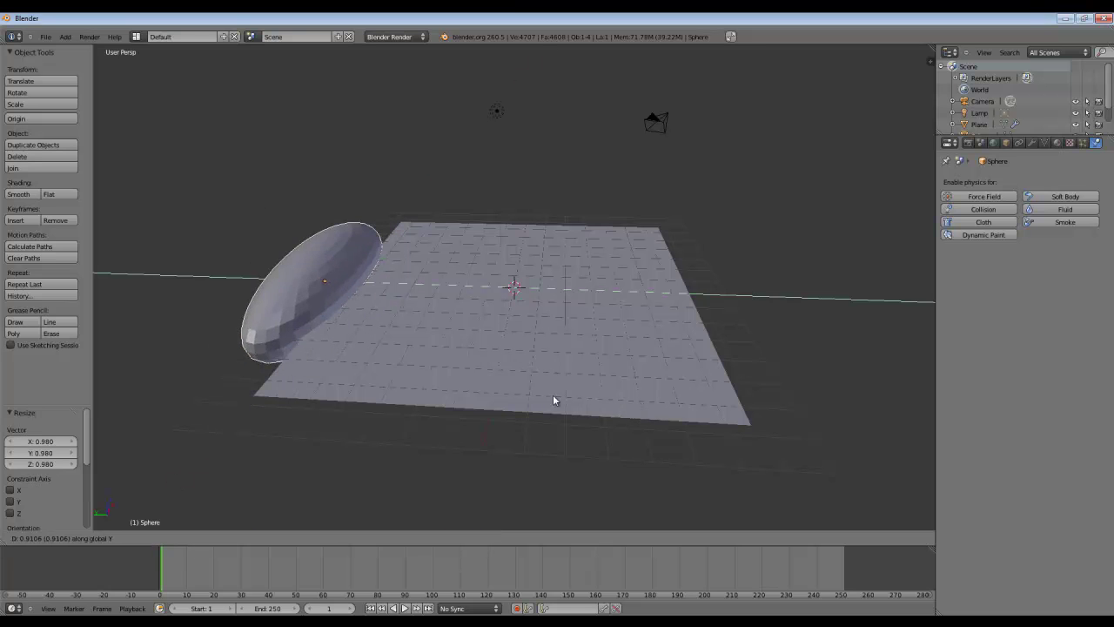
click(586, 400)
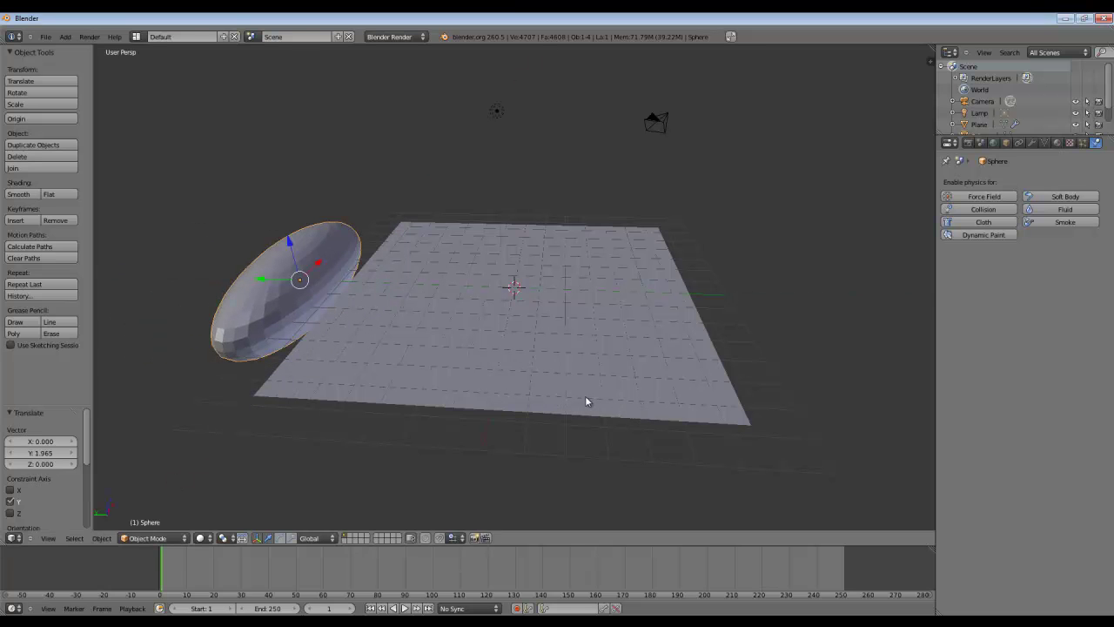
Step: Make the sphere a Dynamic Paint brush and set its wave type to Force
click(1007, 235)
click(1033, 270)
click(1027, 284)
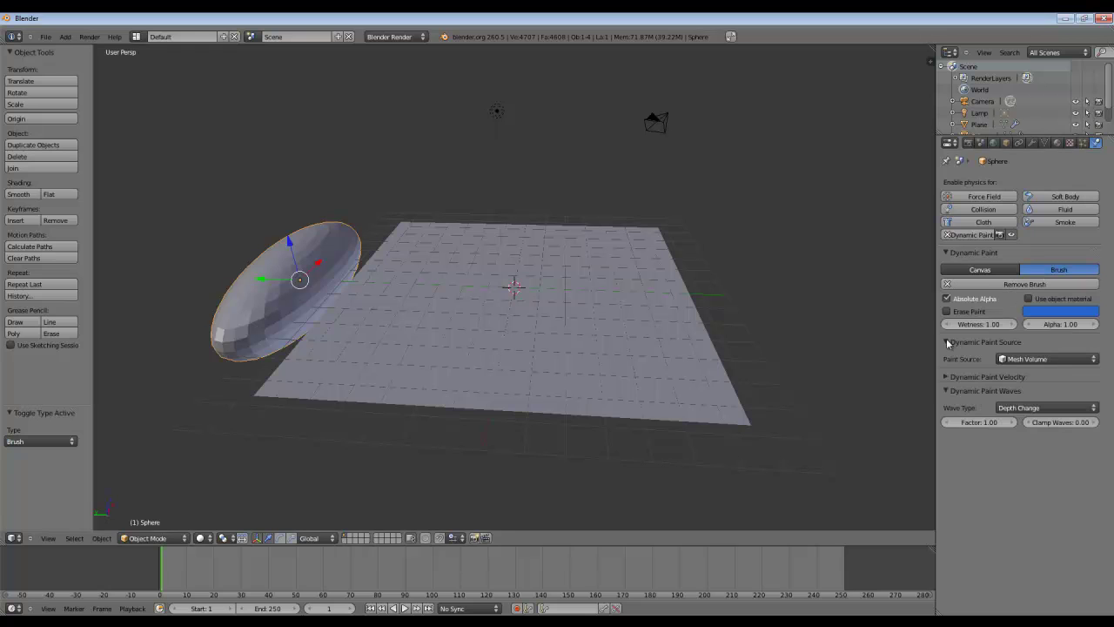
click(1009, 408)
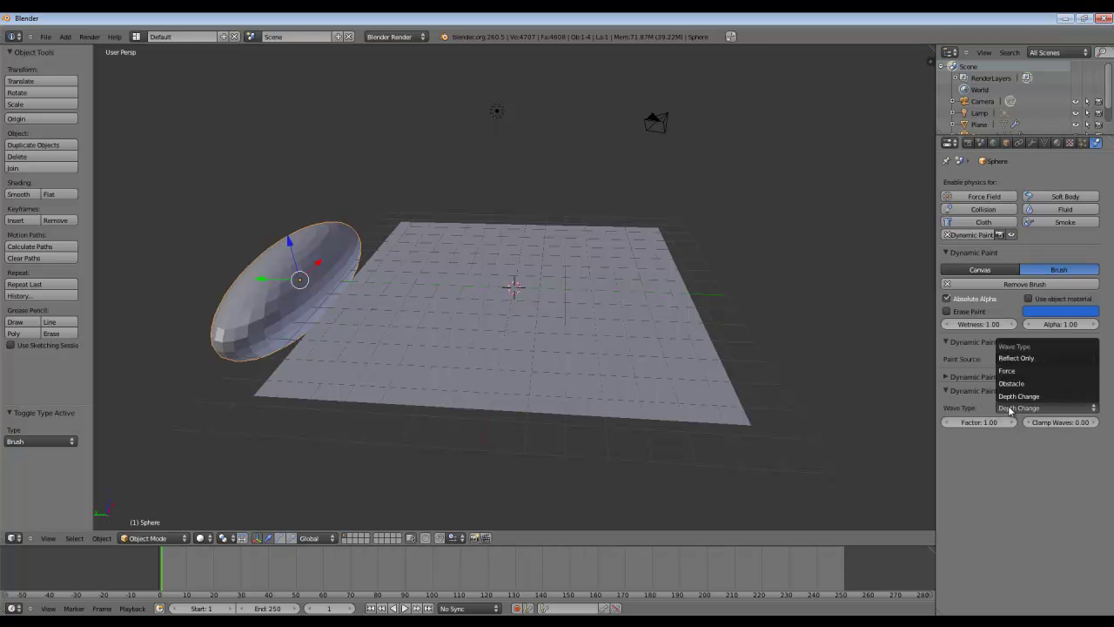
click(1005, 371)
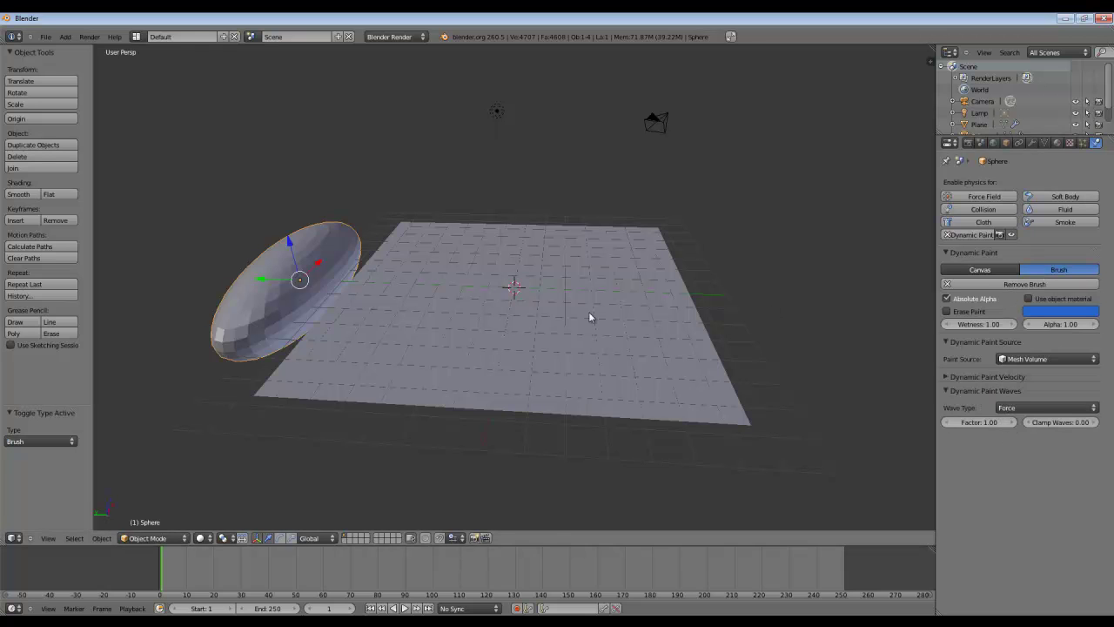
Step: Start animation playback and move the sphere along Y over the middle of the plane
key(alt+a)
key(g)
key(y)
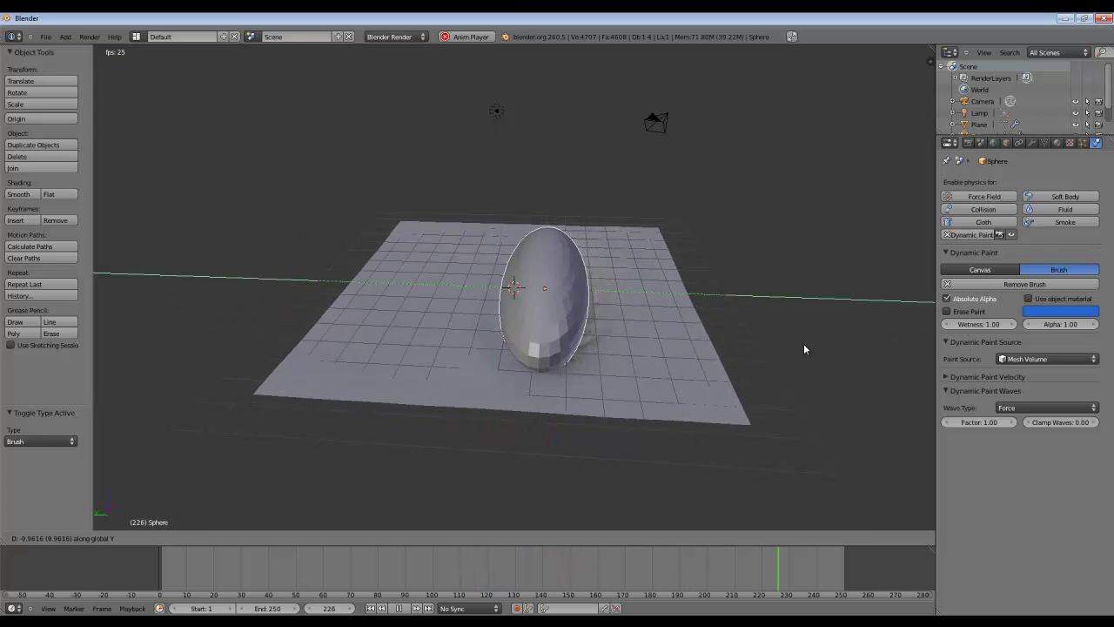
click(750, 343)
key(Return)
Step: Hide the sphere during playback to watch the waves on the plane, and reveal it again
middle_drag(800, 423, 552, 288)
key(h)
key(alt+h)
Step: Move the sphere -2.792 units along Y across the plane while the animation plays
key(g)
key(x)
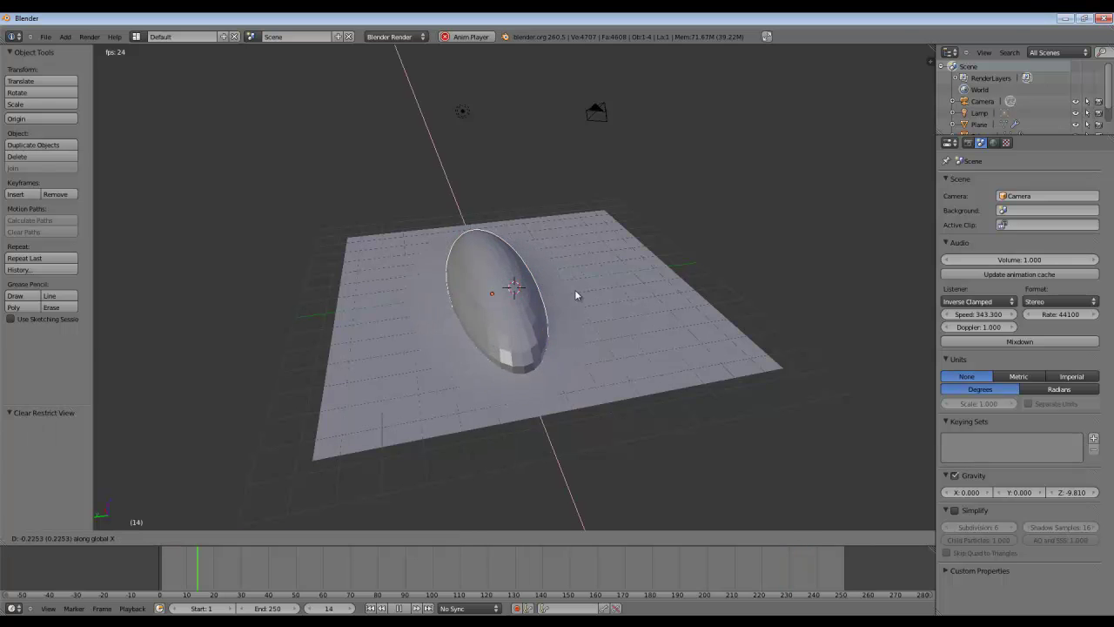
key(y)
click(631, 279)
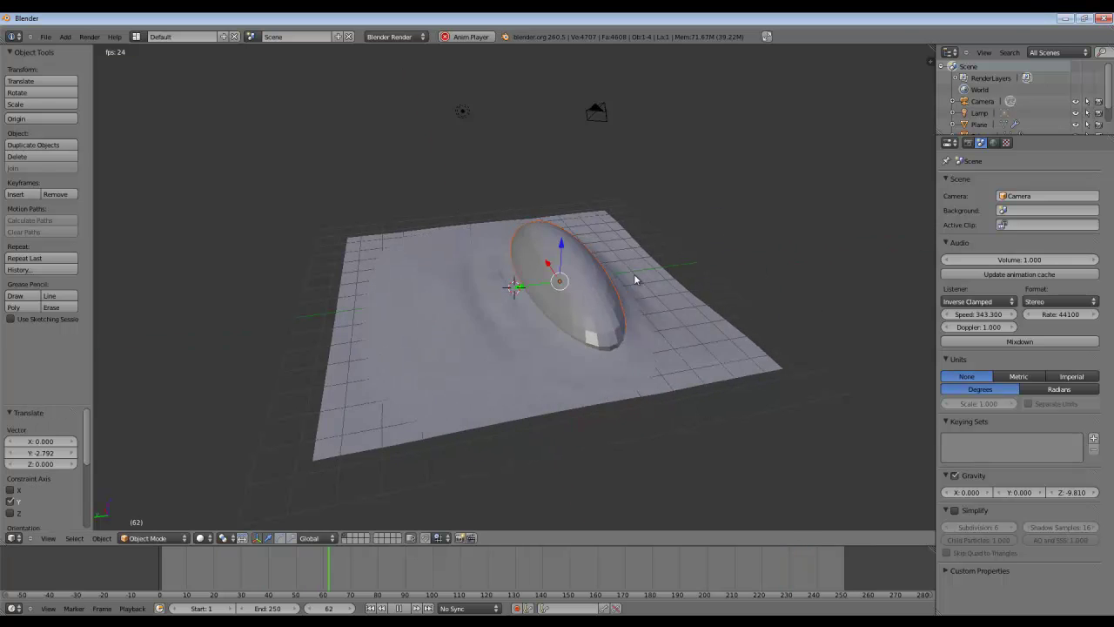
Step: While the animation plays, keyframe the sphere near frame 88, move it about 5 units along Y, and keyframe it again near frame 168
key(i)
click(634, 277)
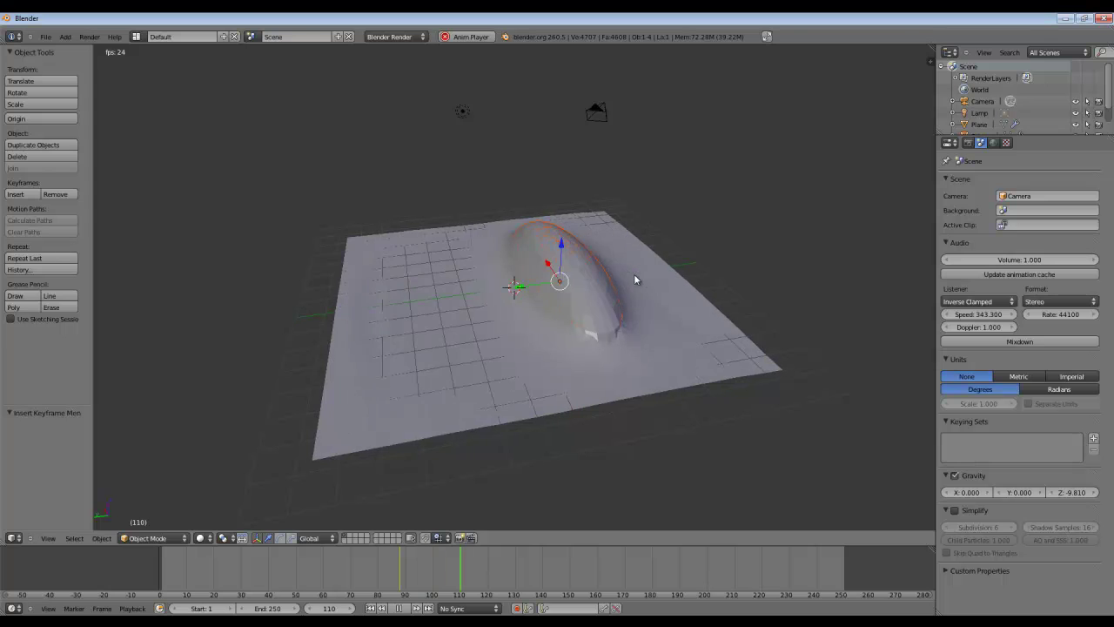
key(Up)
key(g)
key(y)
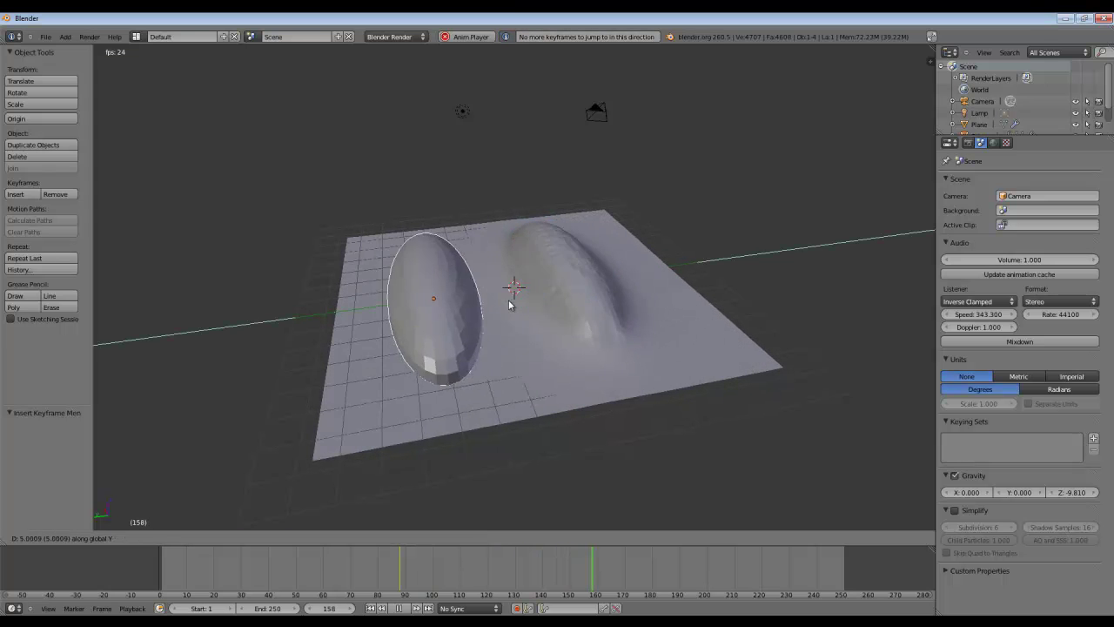
click(512, 304)
key(i)
click(510, 304)
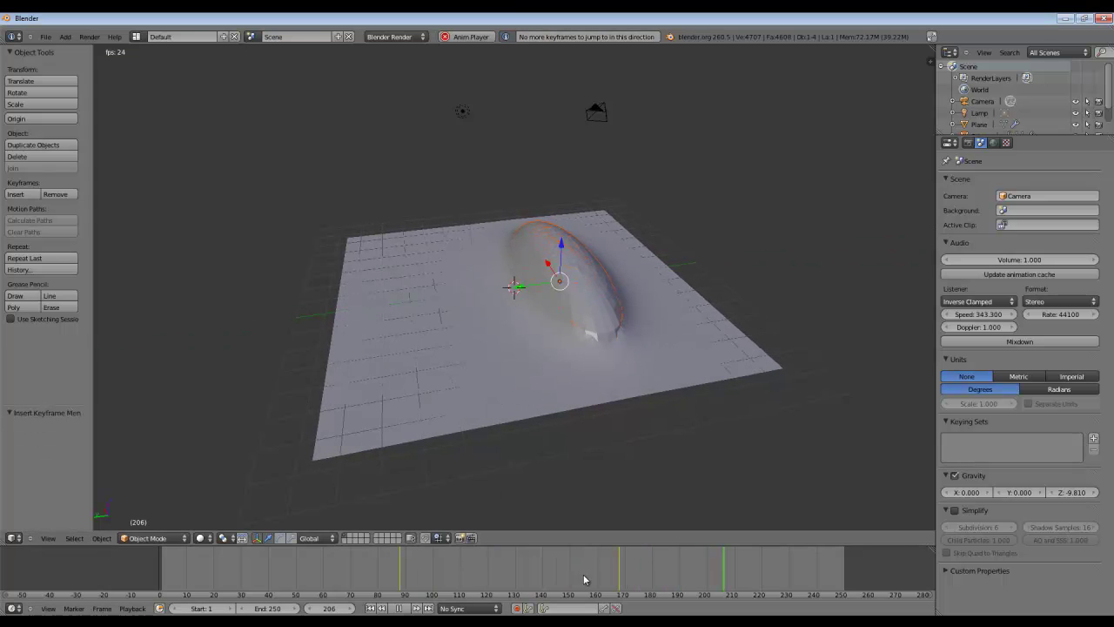
Step: Stop playback, go to frame 125, move the sphere over the opposite half of the plane and insert a keyframe
key(alt+a)
click(618, 574)
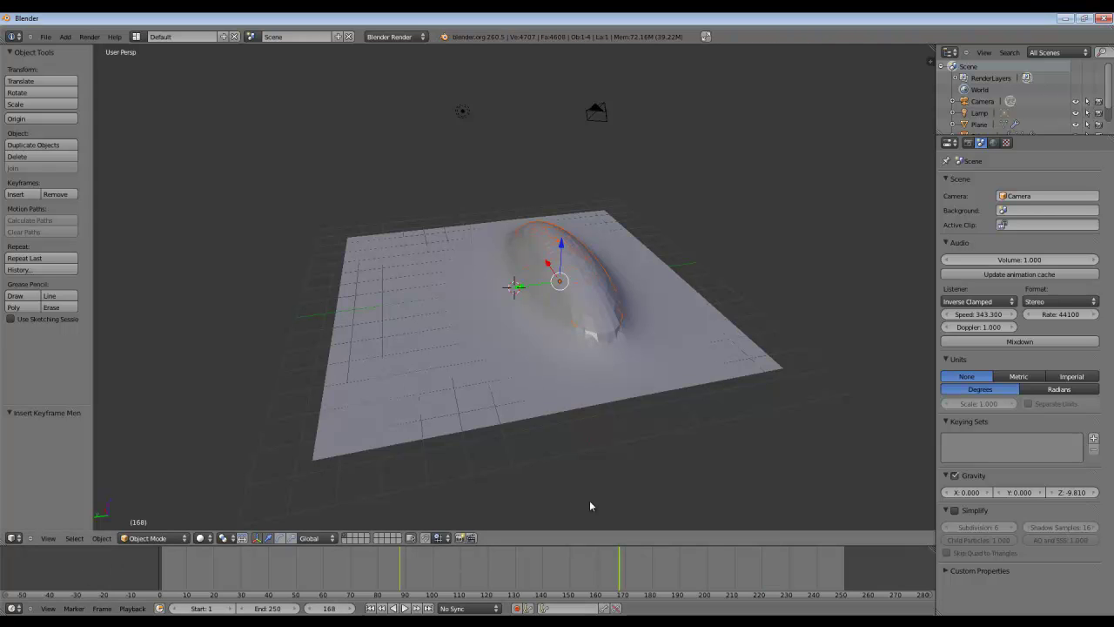
scroll(557, 407, up, 3)
click(502, 571)
scroll(549, 307, down, 4)
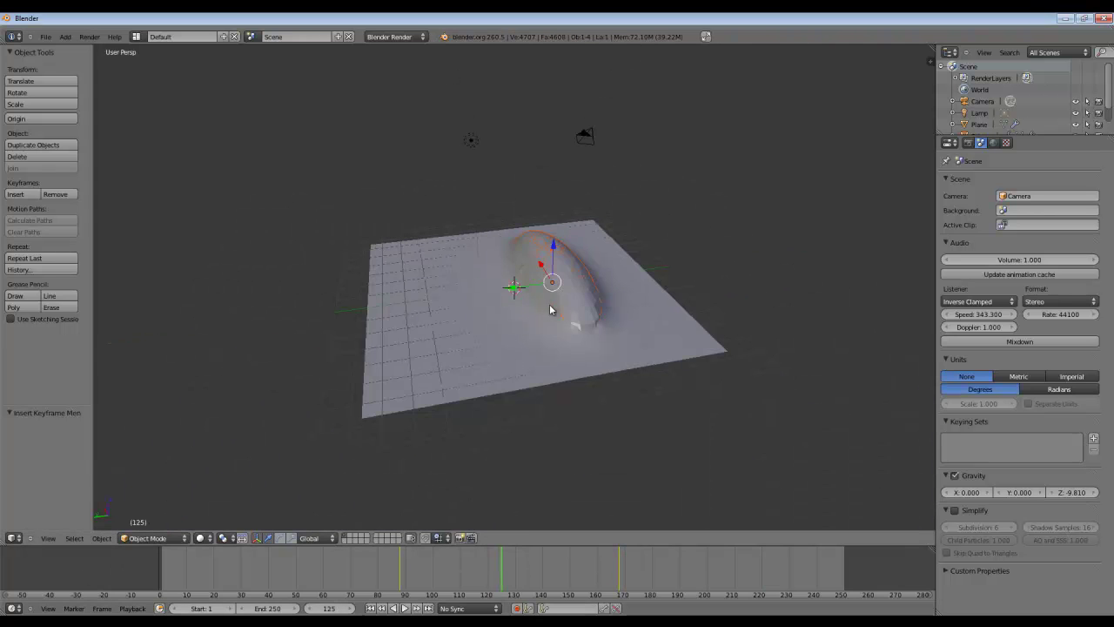
key(g)
click(451, 325)
key(i)
click(455, 339)
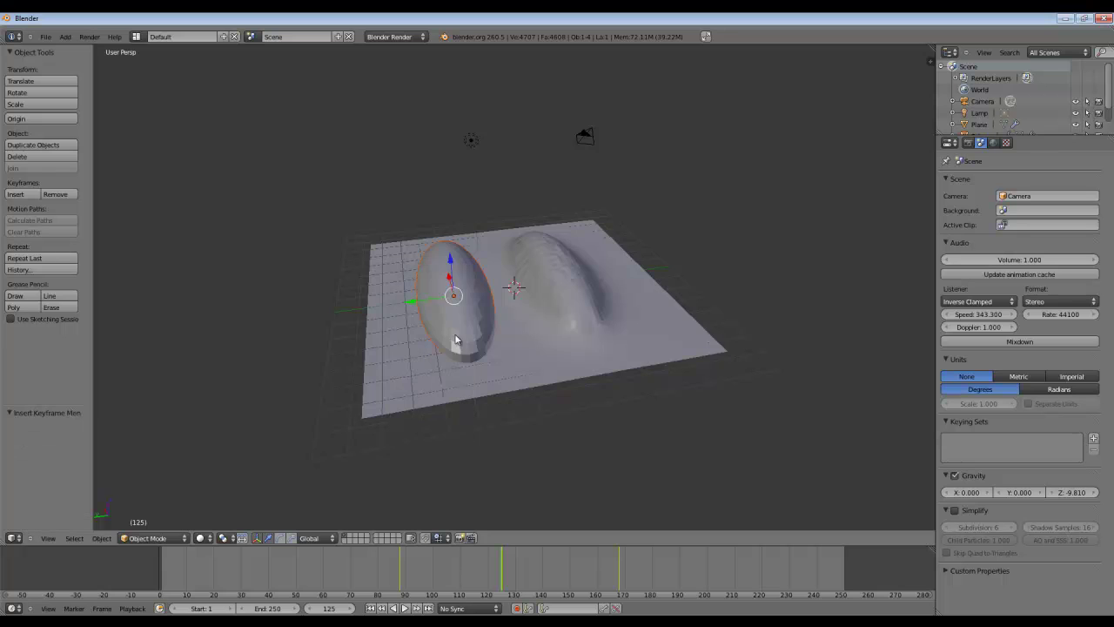
Step: Hide the sphere and restart the animation from the first frame
key(shift+Left)
key(alt+a)
middle_drag(548, 305, 568, 320)
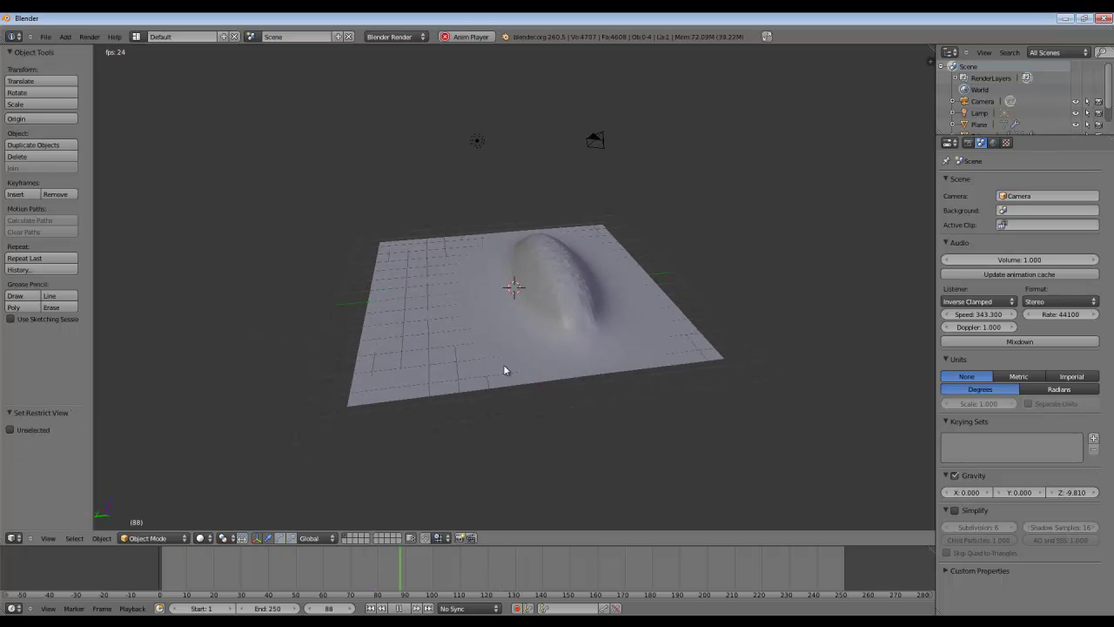
Step: Examine the waves on the plane from several angles and distances while the animation plays
middle_drag(515, 353, 802, 327)
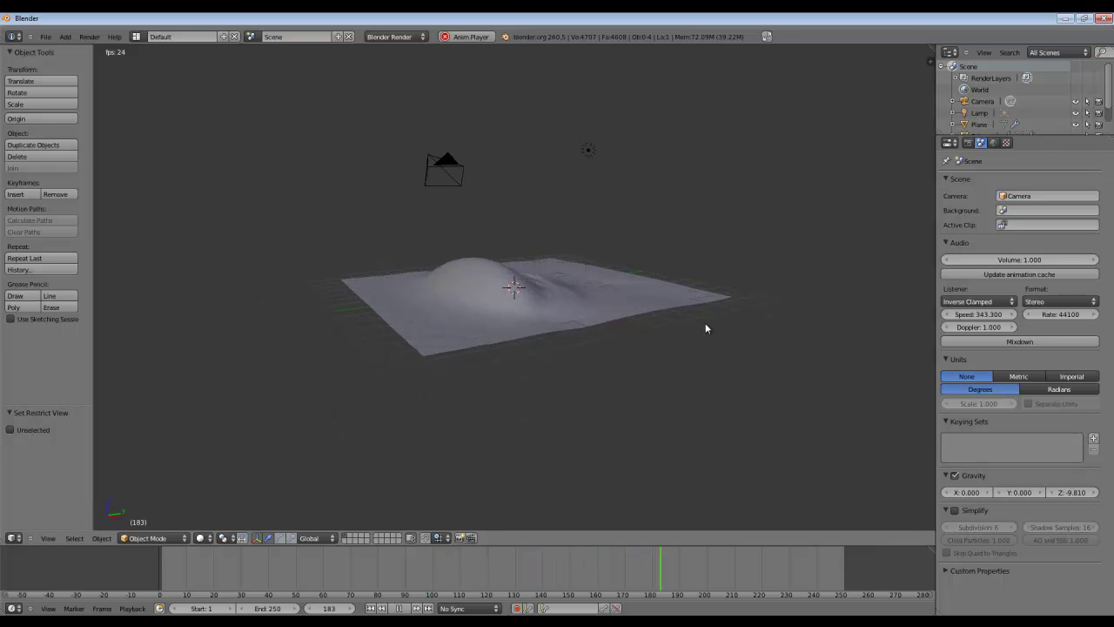
middle_drag(706, 328, 673, 359)
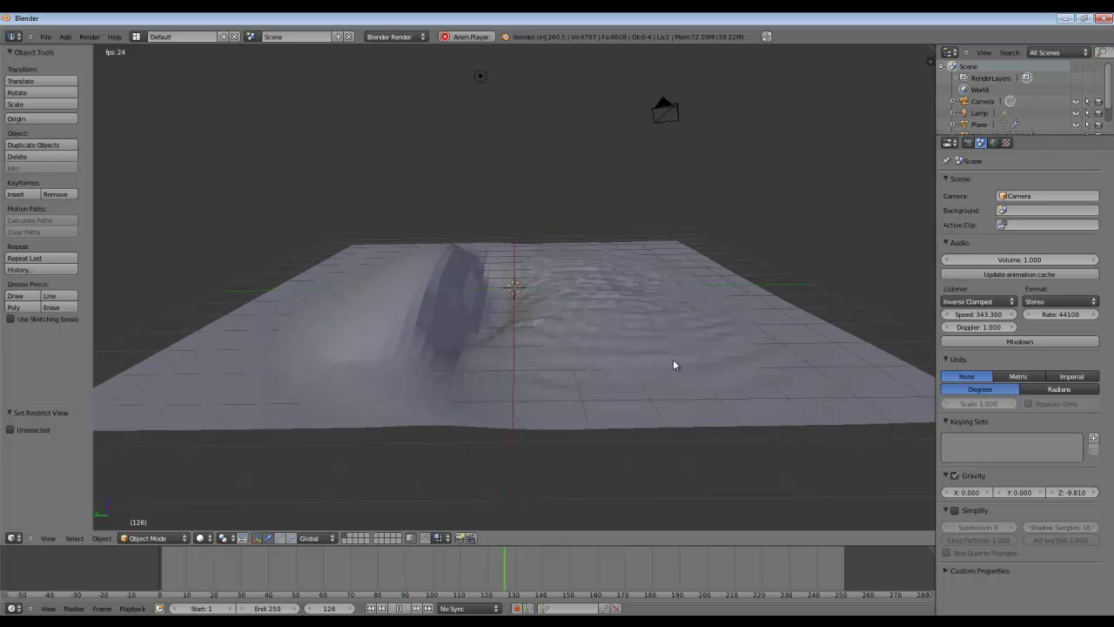
middle_drag(674, 364, 544, 378)
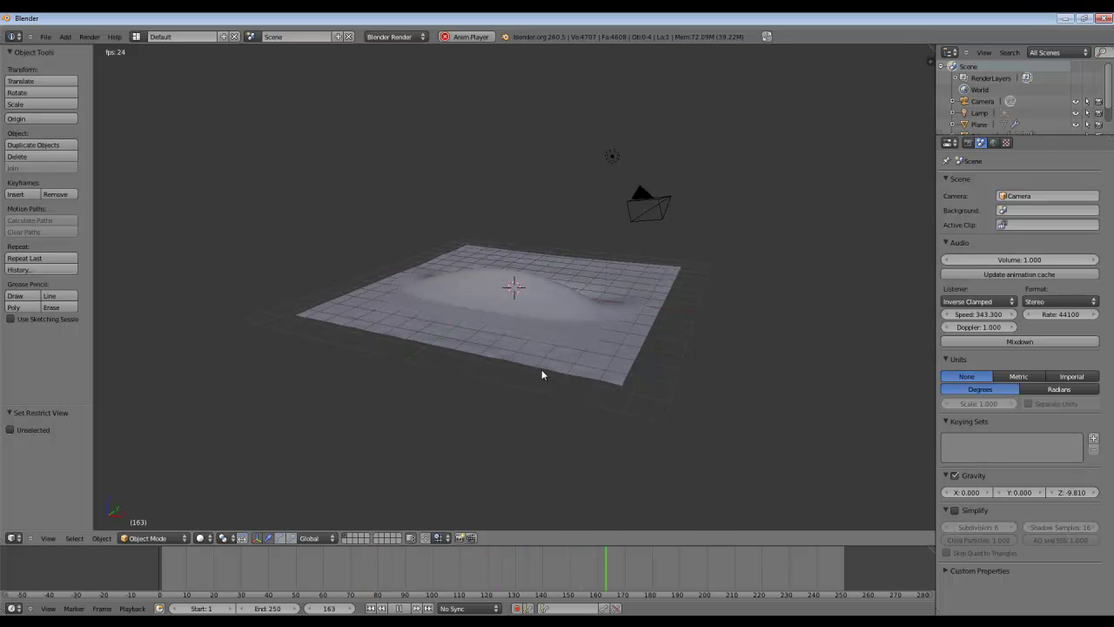
scroll(529, 296, down, 3)
middle_drag(524, 250, 637, 367)
scroll(635, 369, up, 3)
middle_drag(557, 400, 517, 348)
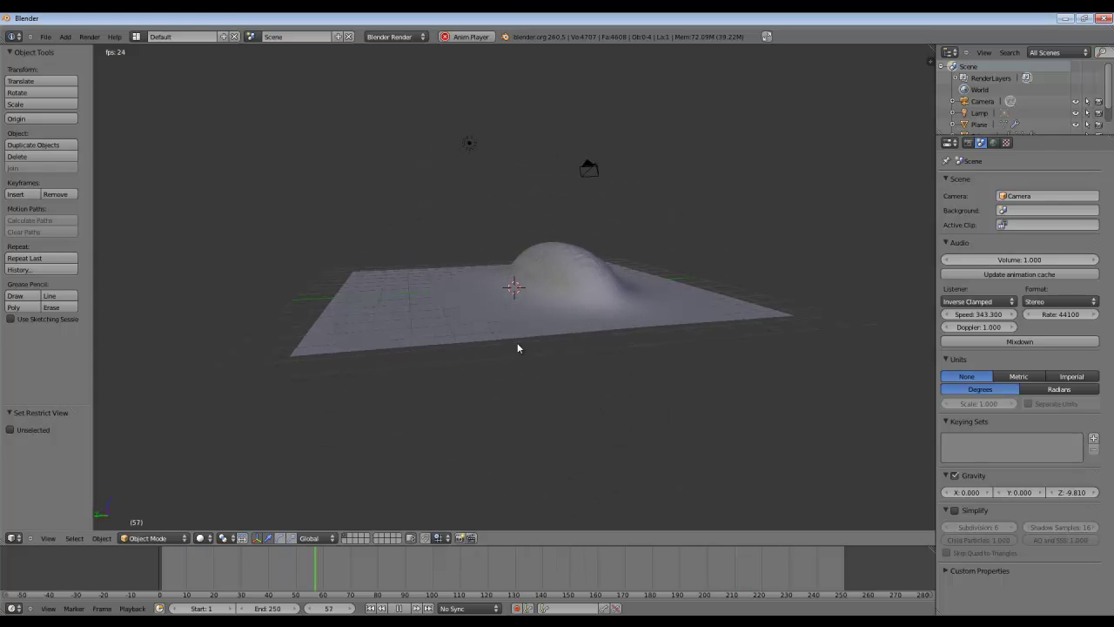
scroll(535, 328, down, 3)
scroll(493, 316, up, 3)
middle_drag(492, 316, 583, 333)
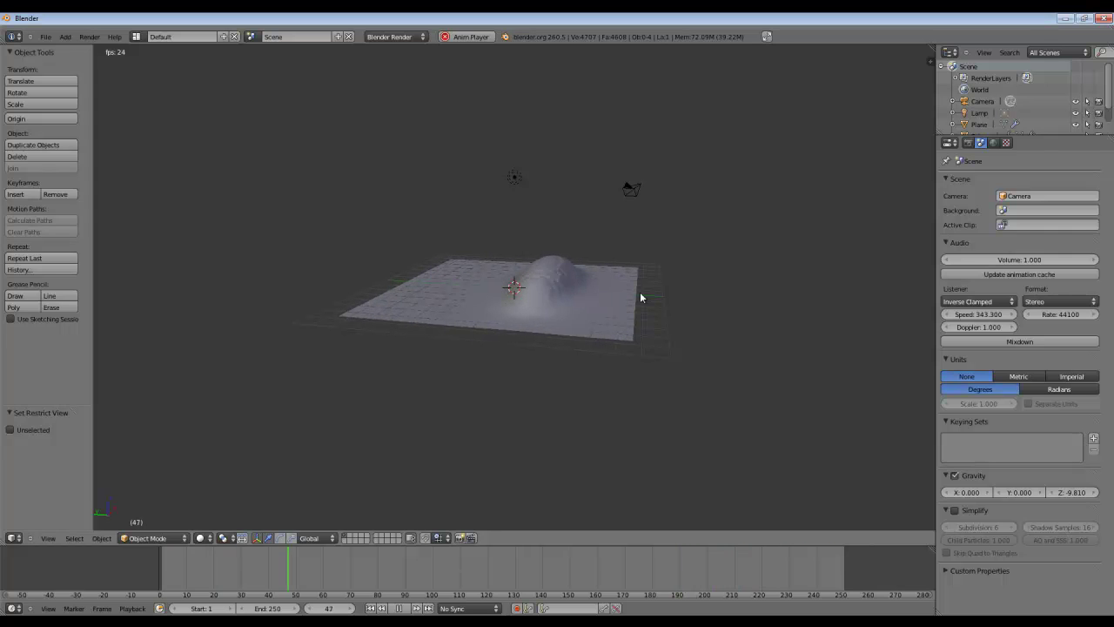
scroll(641, 294, down, 2)
scroll(502, 289, up, 3)
middle_drag(503, 289, 619, 308)
Step: Start a new default scene and view it from the top in orthographic projection
key(ctrl+n)
click(618, 308)
middle_drag(363, 252, 402, 296)
scroll(402, 297, down, 2)
key(KP_7)
key(KP_5)
scroll(407, 292, up, 2)
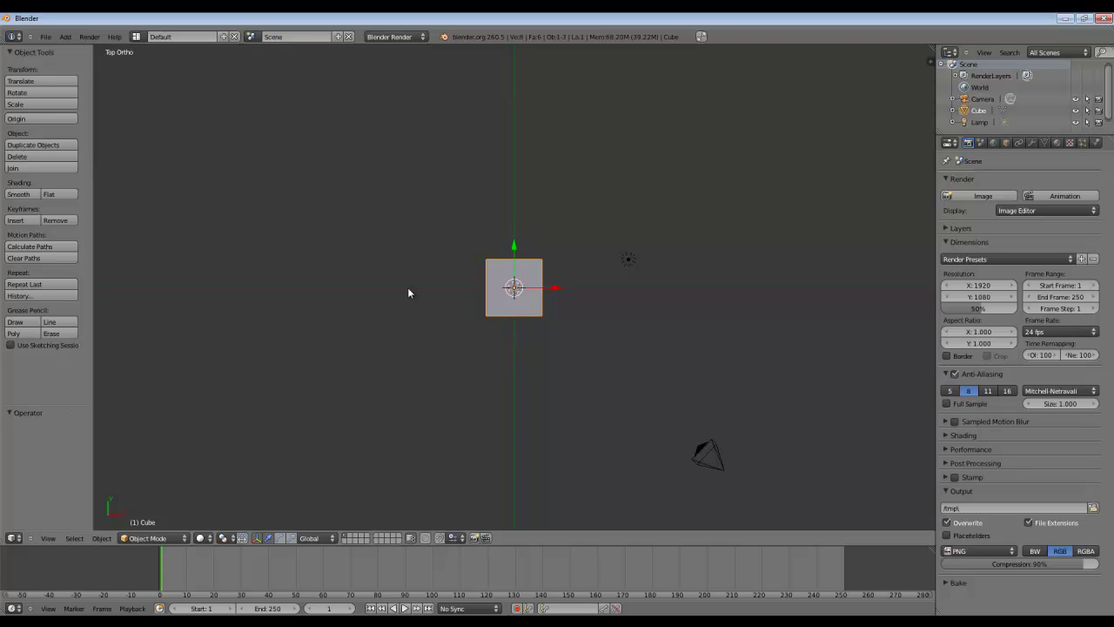
scroll(408, 292, up, 2)
Step: Delete the default cube and add a Ball metaball at the origin
key(x)
mouse_move(410, 308)
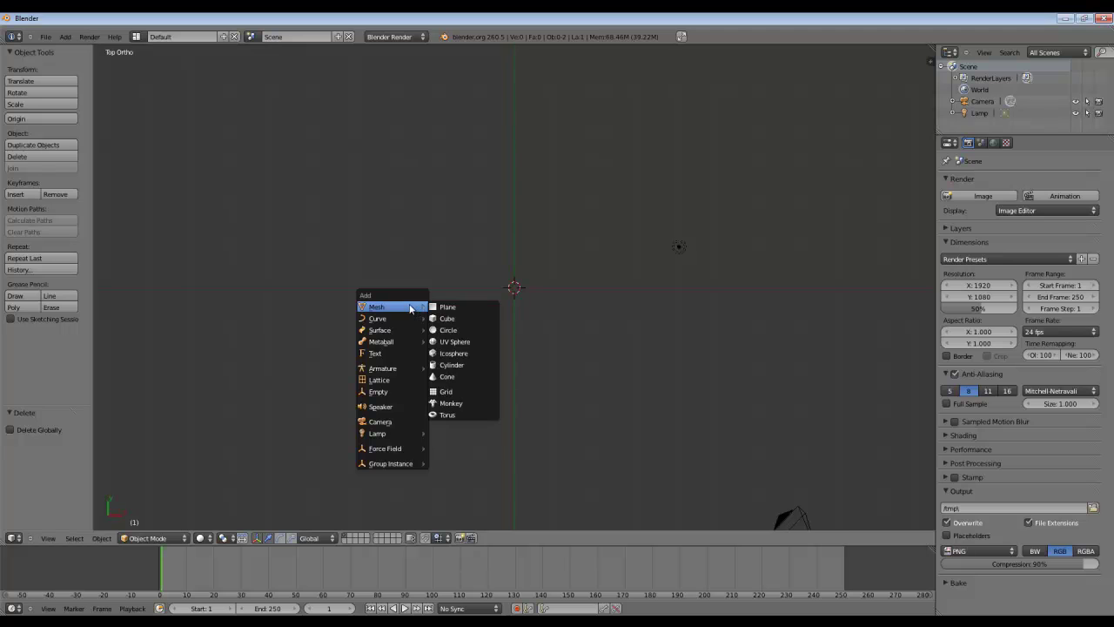
mouse_move(396, 342)
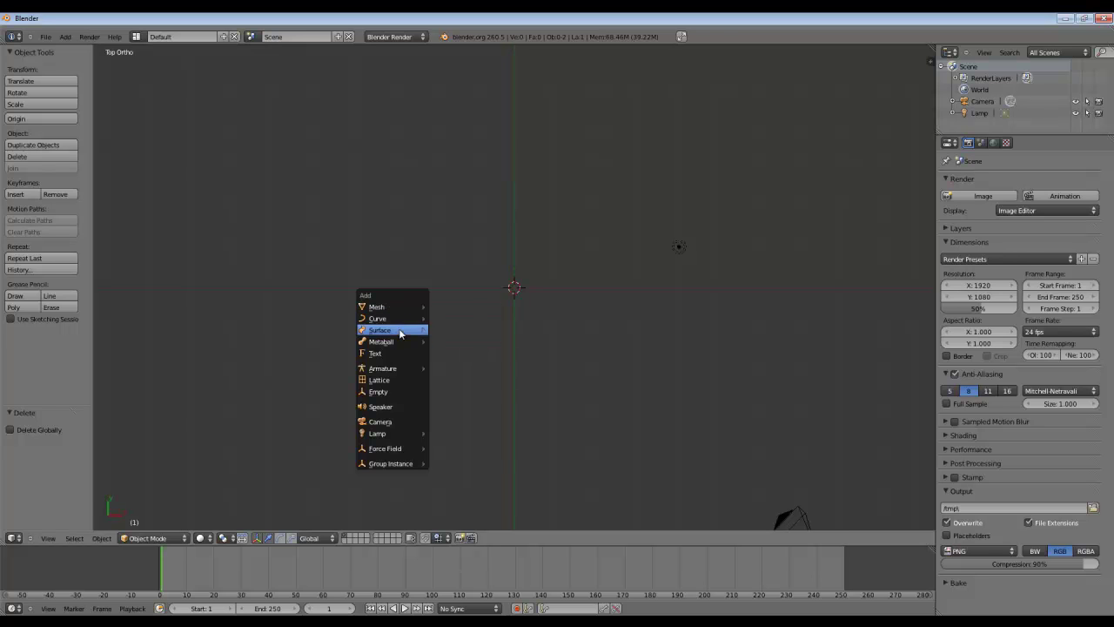
click(464, 338)
scroll(466, 331, down, 3)
scroll(473, 329, up, 5)
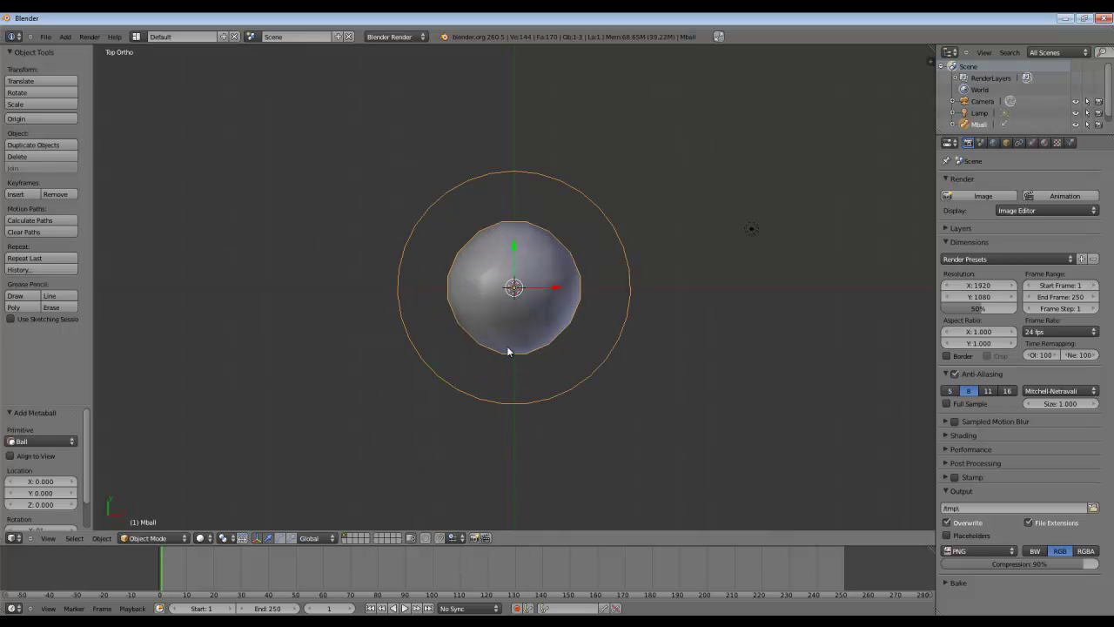
scroll(549, 301, down, 5)
scroll(566, 303, up, 3)
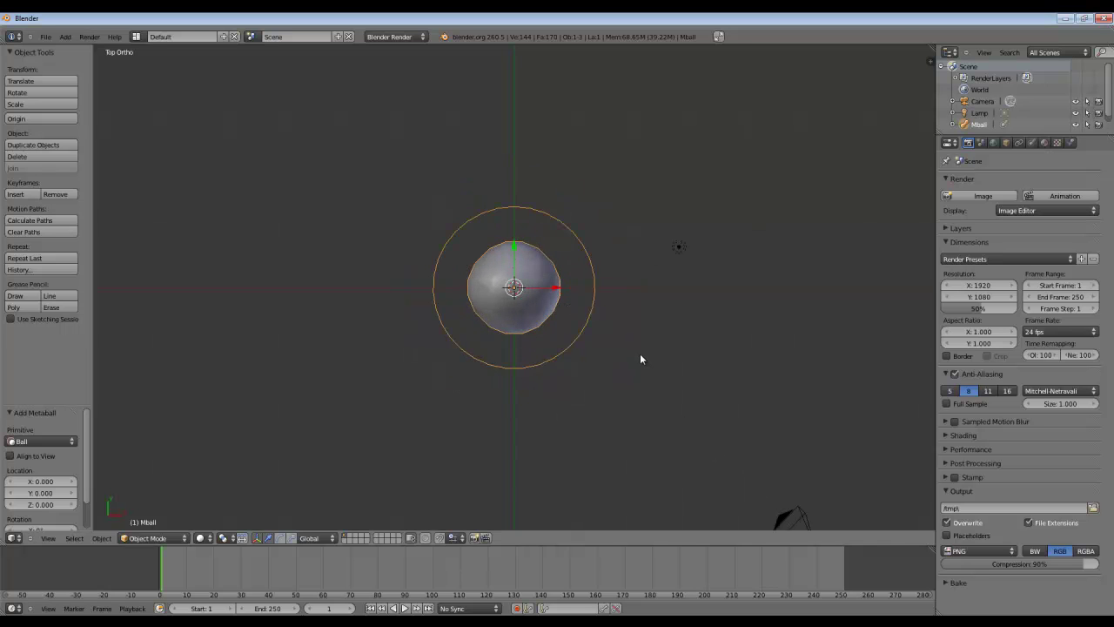
Step: Duplicate the metaball and place the copy about -3.74 units along X
key(shift+d)
click(487, 361)
Step: Try moving the duplicate metaball around and over the original to merge the two
key(g)
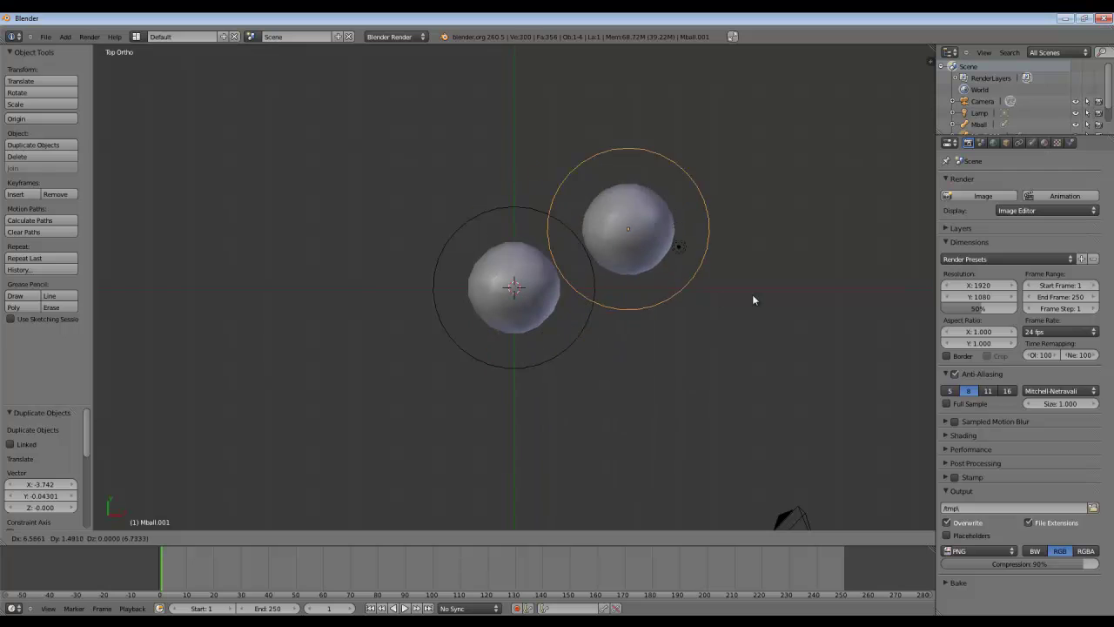
right_click(725, 260)
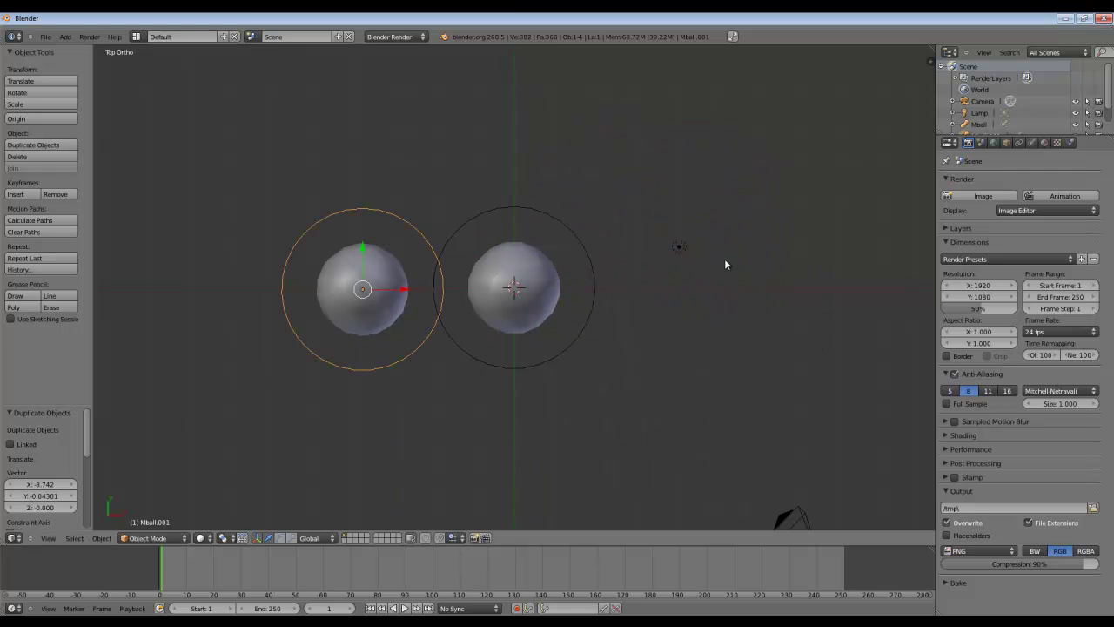
scroll(514, 302, down, 1)
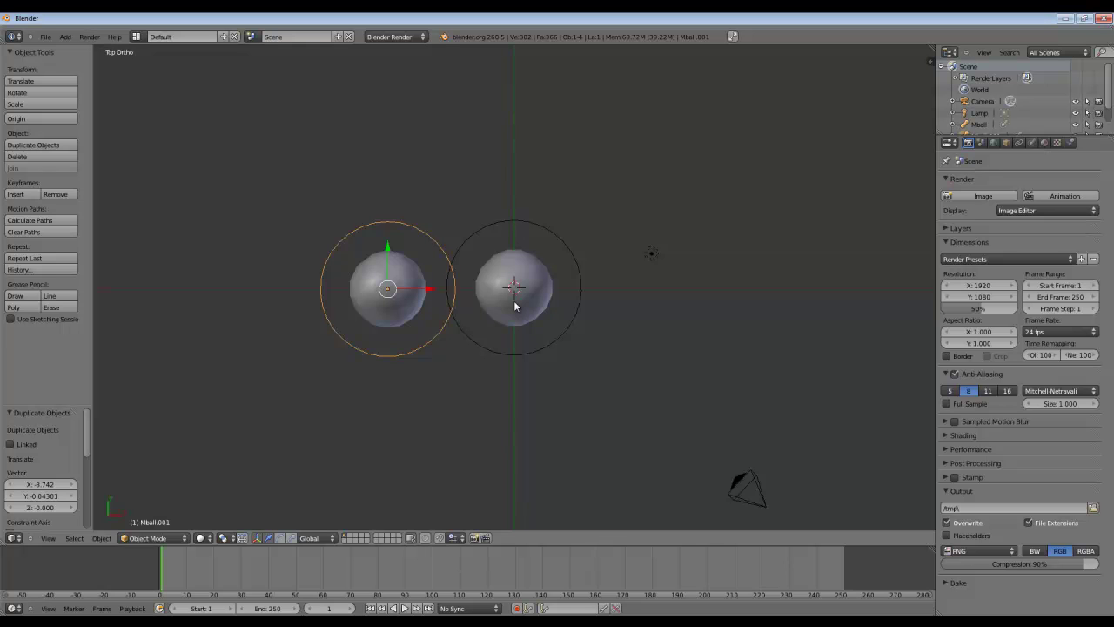
key(g)
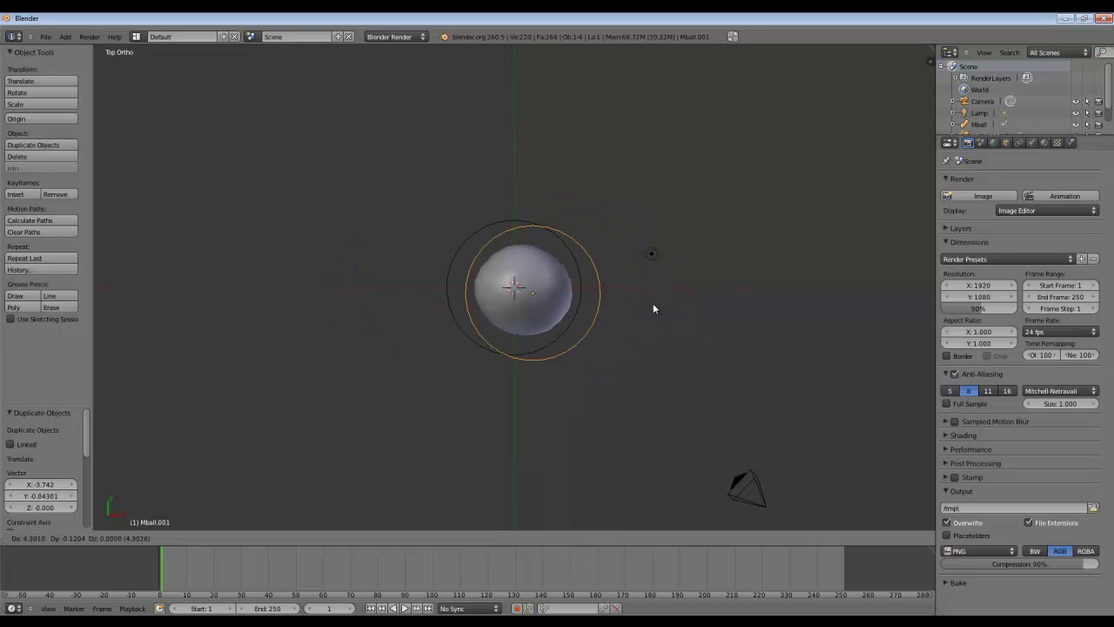
right_click(691, 348)
Step: Select the metaball at the origin and move it to about -8.3 on X and -6.9 on Y, comparing wireframe and solid shading
right_click(525, 270)
key(z)
scroll(536, 284, up, 4)
scroll(661, 340, down, 6)
key(z)
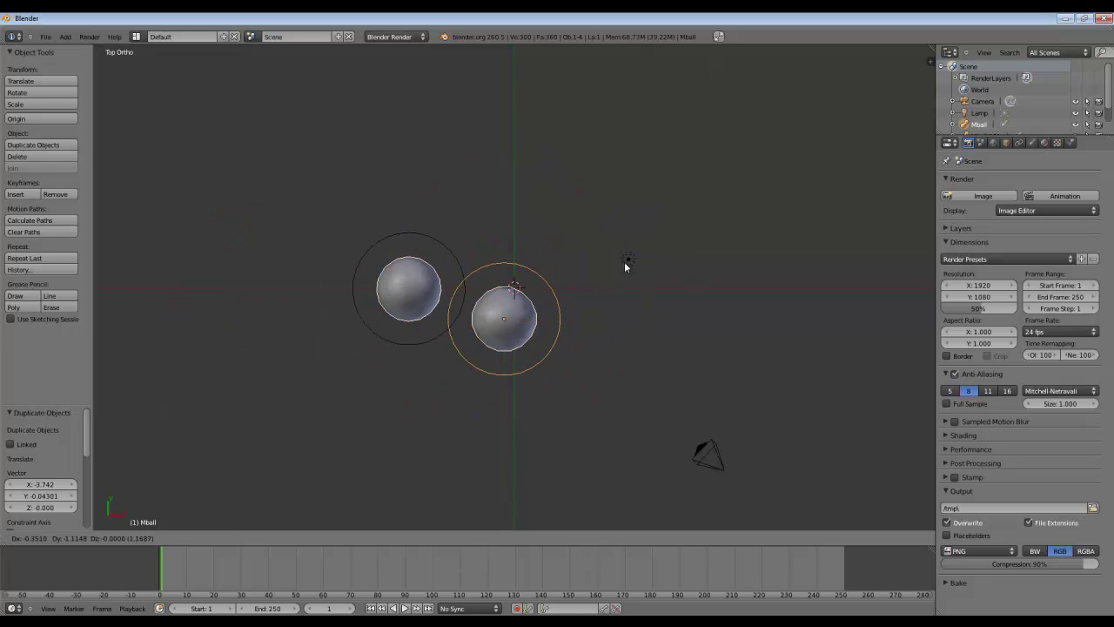
key(g)
click(621, 406)
key(z)
key(g)
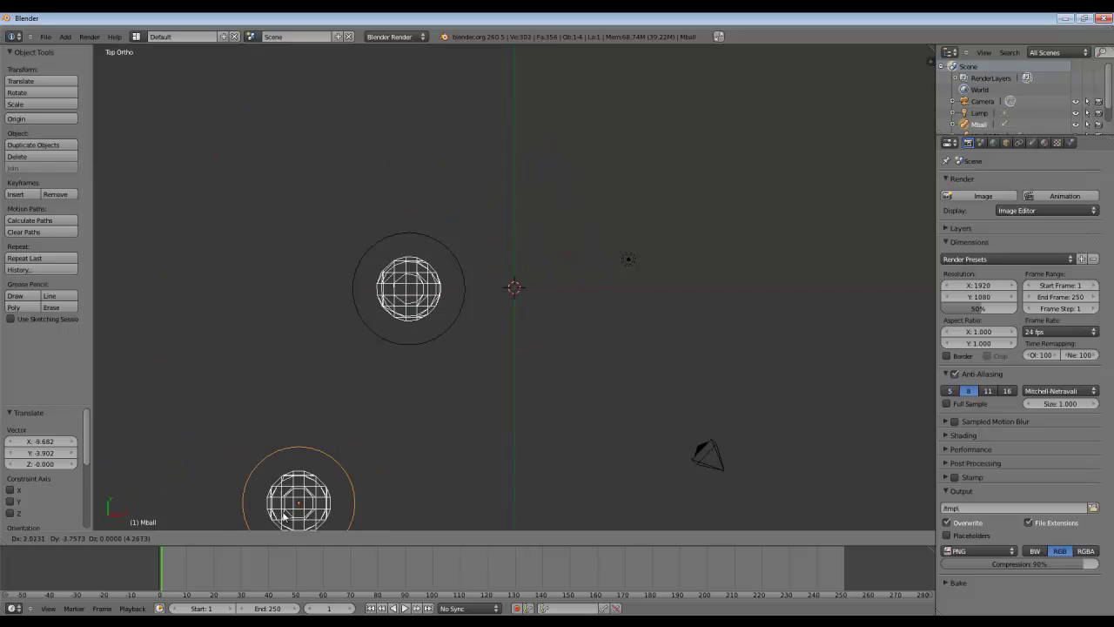
click(288, 492)
Step: Scale the moved metaball down by 0.299 and adjust its scale once more in solid shading
scroll(440, 352, down, 4)
scroll(440, 352, up, 4)
scroll(358, 425, down, 2)
scroll(385, 401, up, 1)
shift+middle_drag(358, 429, 495, 287)
scroll(386, 400, up, 2)
key(s)
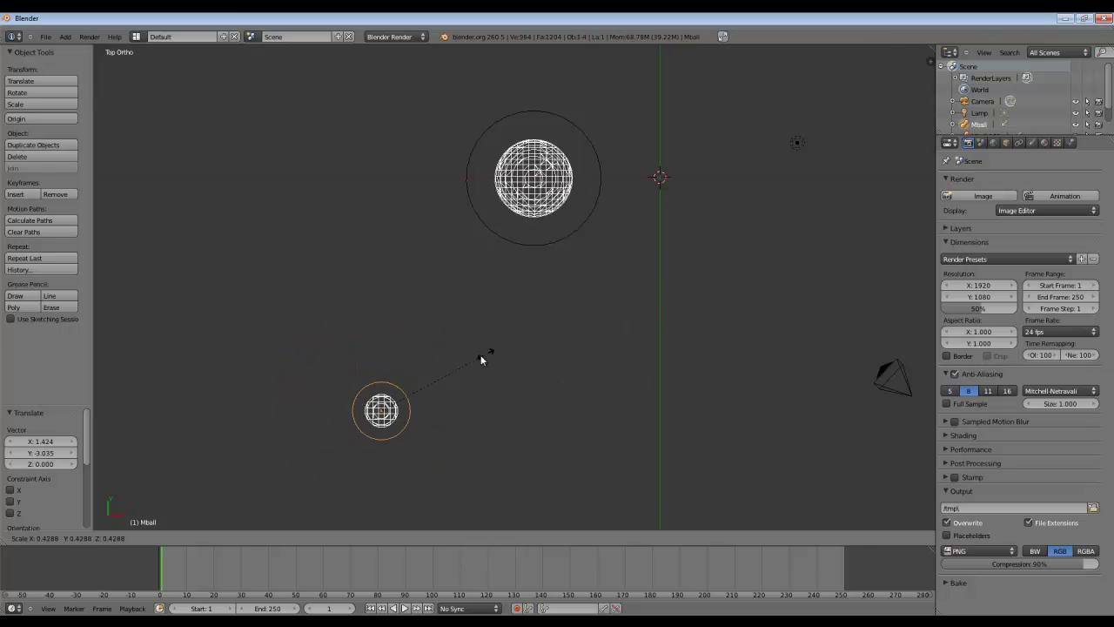
click(454, 385)
key(s)
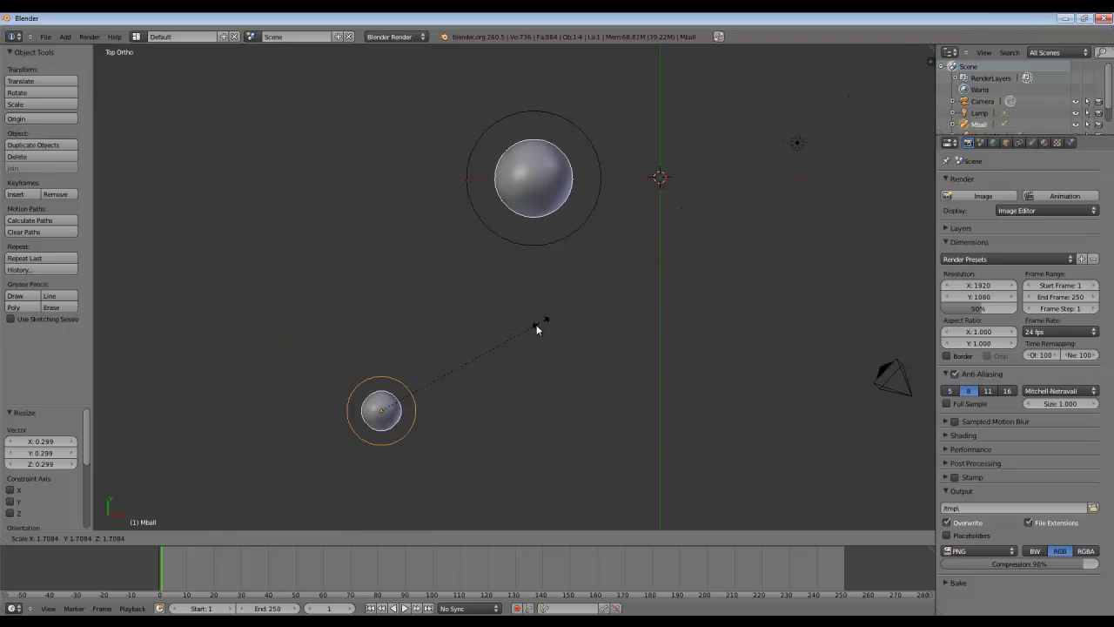
click(473, 369)
Step: Select the duplicate metaball and clear its location so it sits at the origin
scroll(488, 348, down, 3)
right_click(498, 286)
key(alt+g)
key(KP_Decimal)
scroll(288, 490, down, 5)
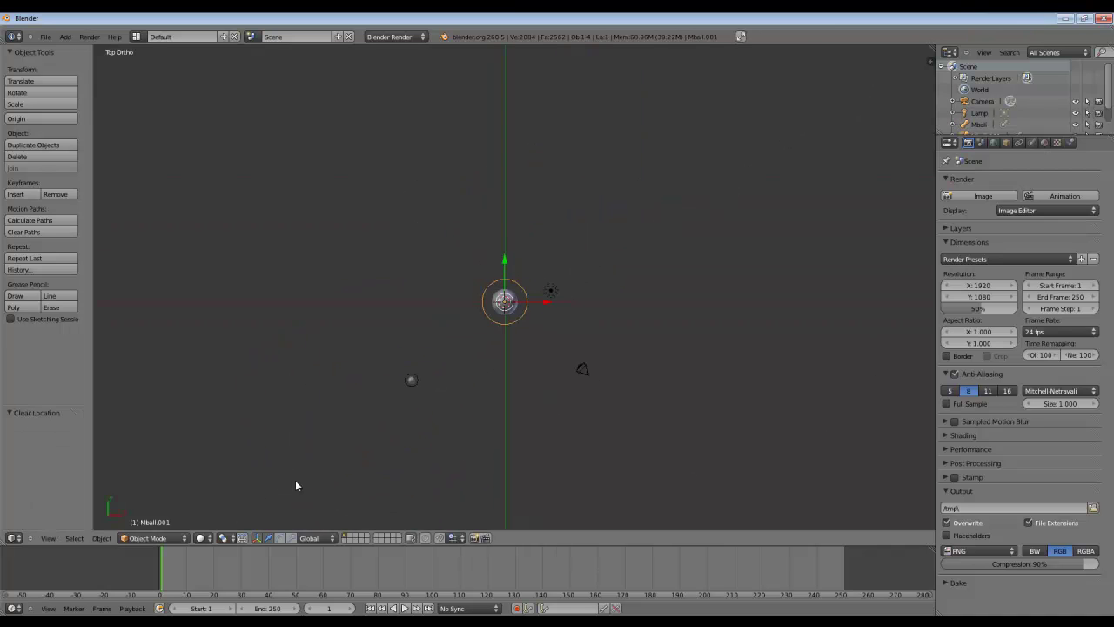
scroll(345, 450, up, 4)
Step: Select the small outer metaball, scale it up freehand while comparing solid and wireframe shading, and deselect everything
right_click(323, 463)
key(s)
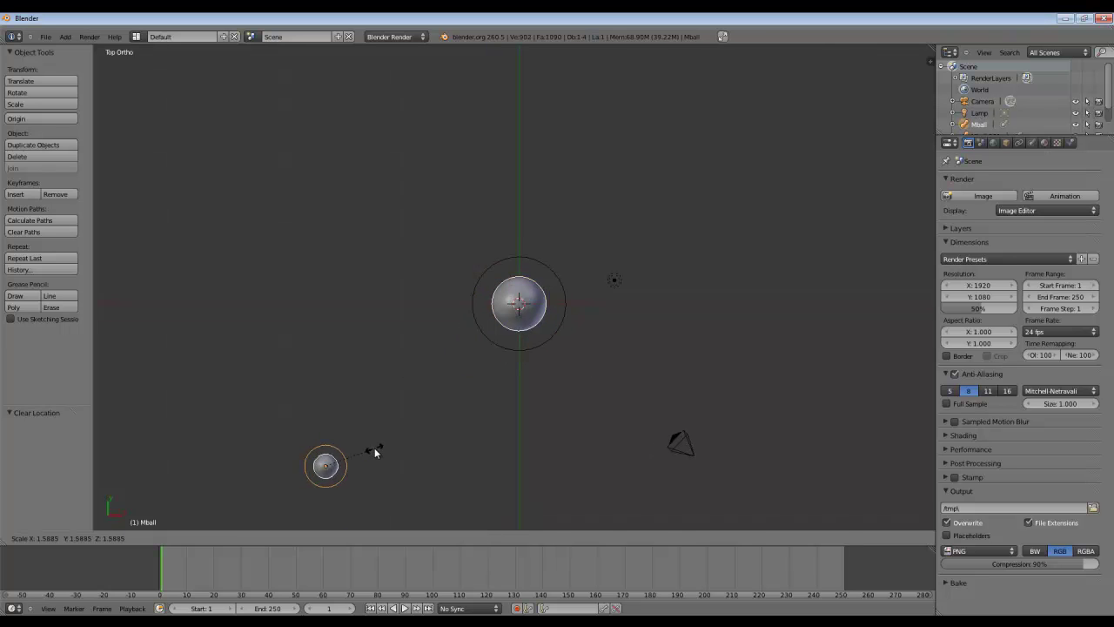
click(381, 442)
scroll(440, 412, up, 2)
key(z)
scroll(442, 412, down, 2)
key(z)
key(s)
click(441, 404)
key(a)
key(z)
key(z)
key(z)
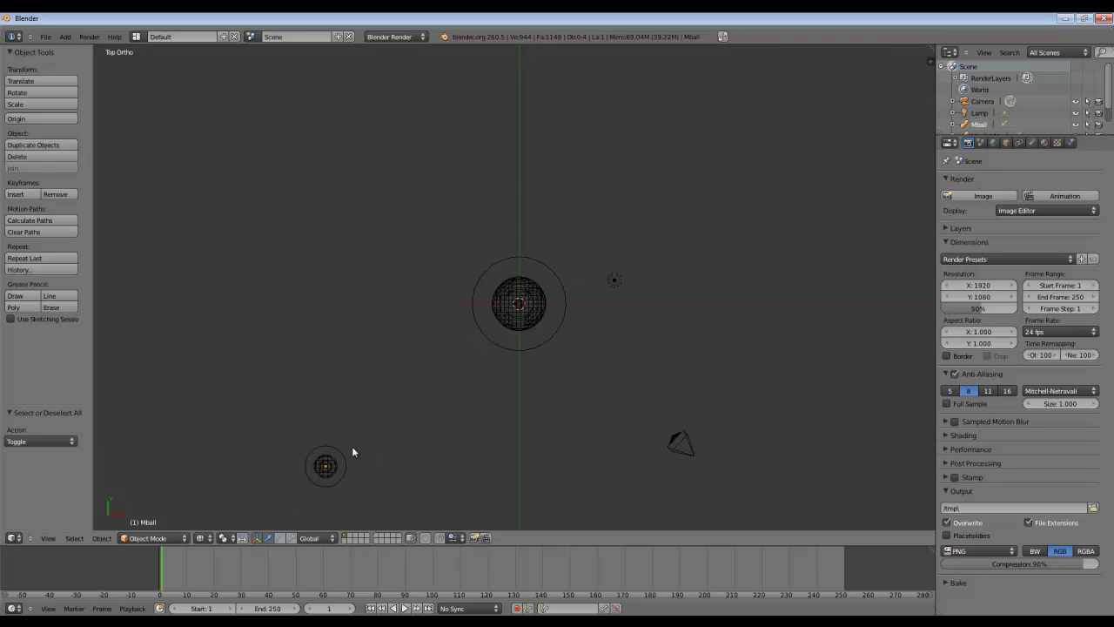
Step: Move the small outer metaball about -5.72 units along X and -0.92 along Y, away from the origin
right_click(336, 452)
key(g)
click(203, 472)
scroll(348, 414, down, 4)
Step: Select the metaball at the origin, return to solid shading and scale it by 0.756
right_click(515, 321)
scroll(515, 320, up, 3)
key(z)
key(g)
right_click(575, 255)
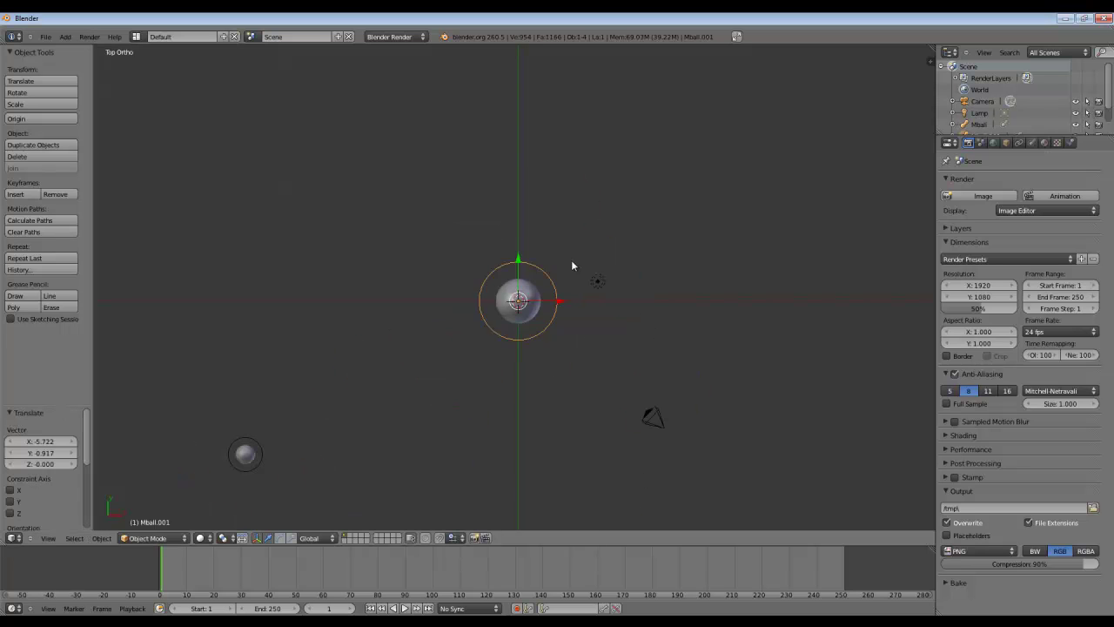
scroll(576, 259, up, 3)
key(s)
click(686, 385)
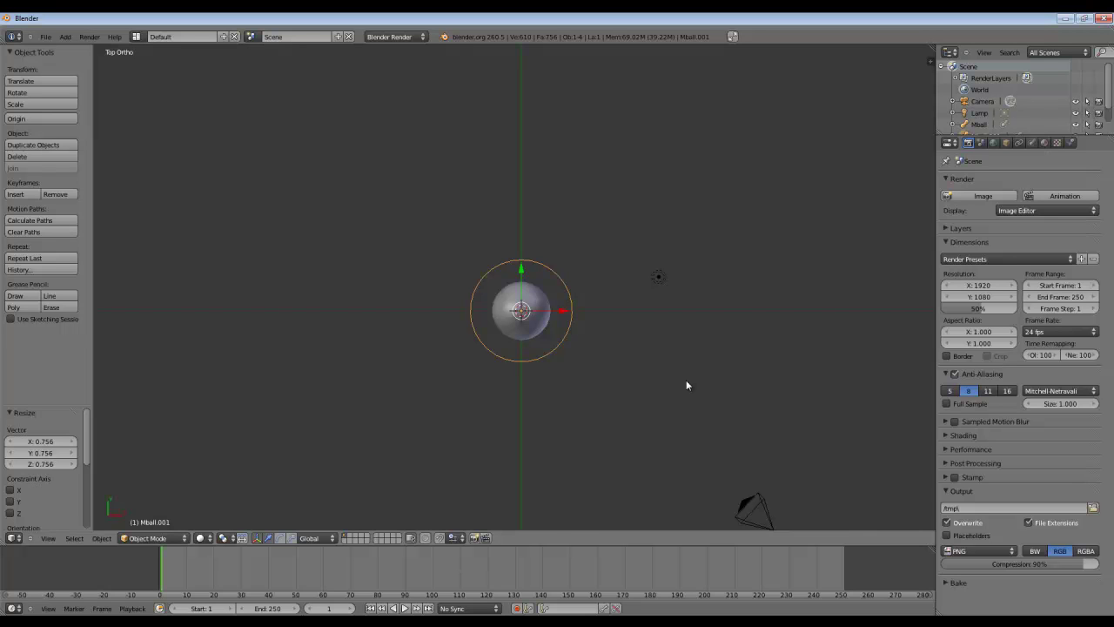
scroll(686, 380, down, 3)
shift+middle_drag(631, 322, 606, 362)
scroll(606, 362, up, 3)
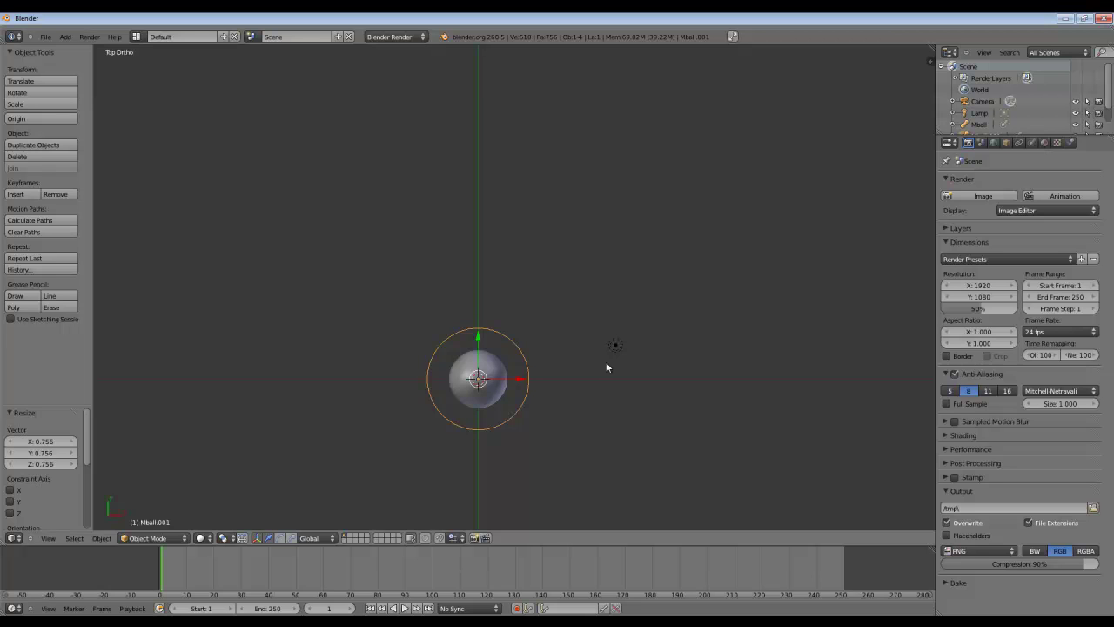
scroll(605, 362, down, 3)
shift+middle_drag(558, 379, 570, 347)
scroll(570, 347, up, 3)
scroll(571, 358, up, 1)
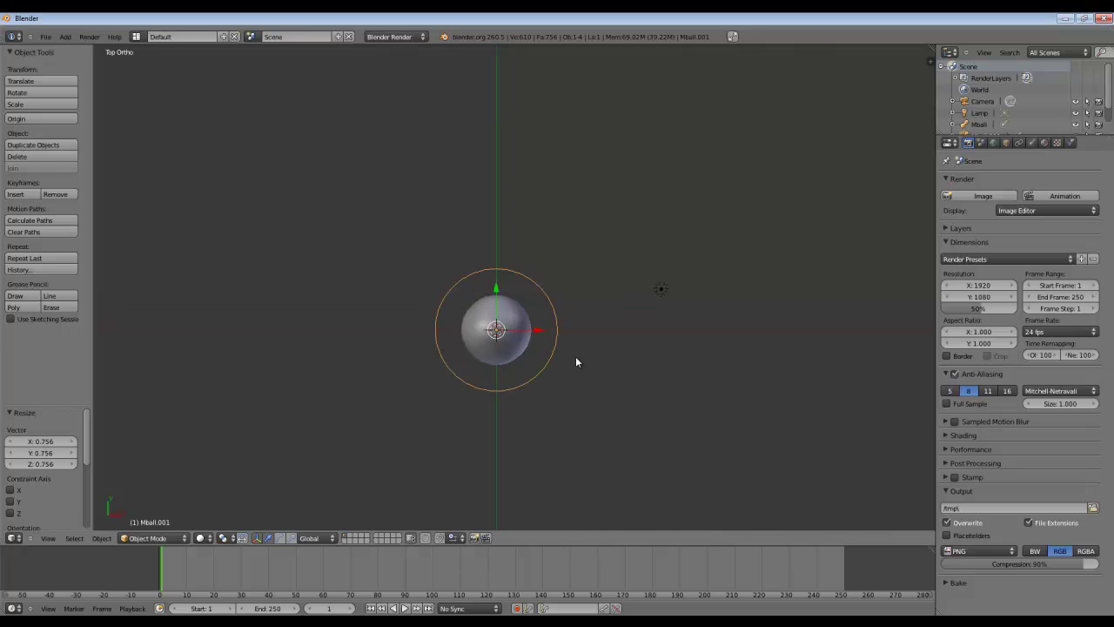
Step: Insert a Location keyframe for the metaball at the origin on frame 1
scroll(560, 353, down, 3)
scroll(558, 355, up, 2)
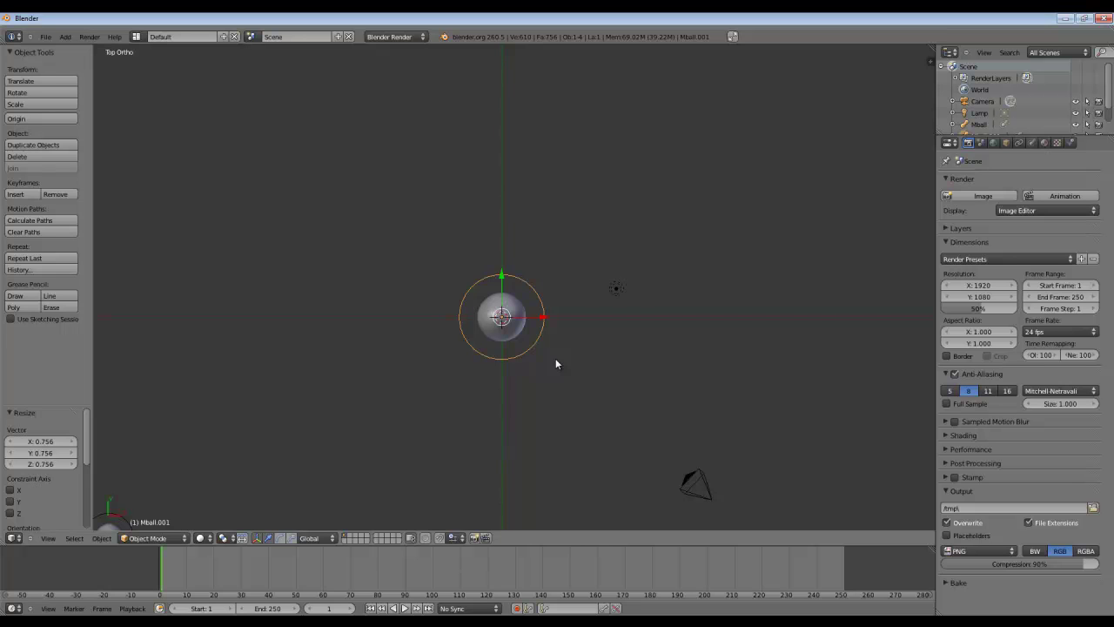
key(i)
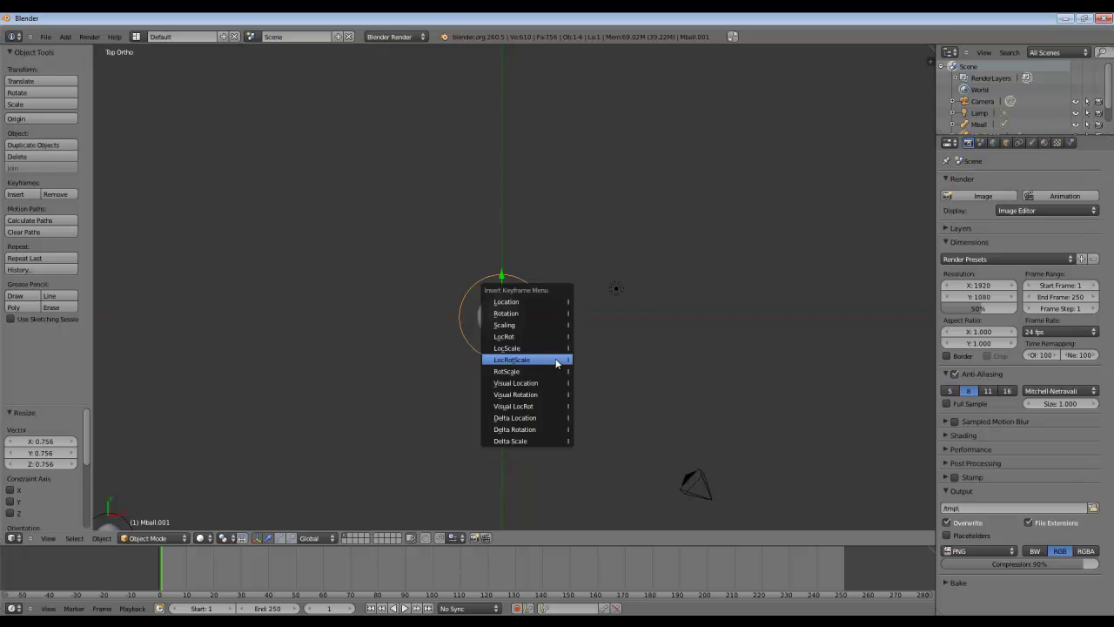
click(519, 302)
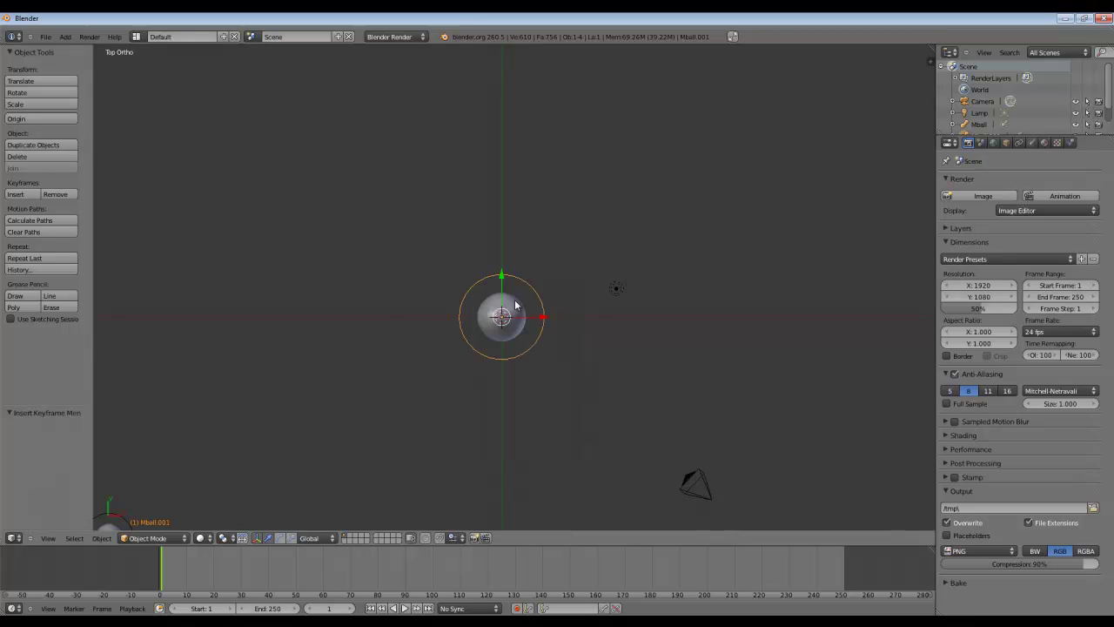
Step: Advance to frame 10, move the metaball diagonally up and right of the origin, and insert a Location keyframe
scroll(510, 350, up, 4)
key(Right)
key(Right)
key(Right)
key(Right)
key(Right)
key(Right)
key(Right)
key(Right)
key(Right)
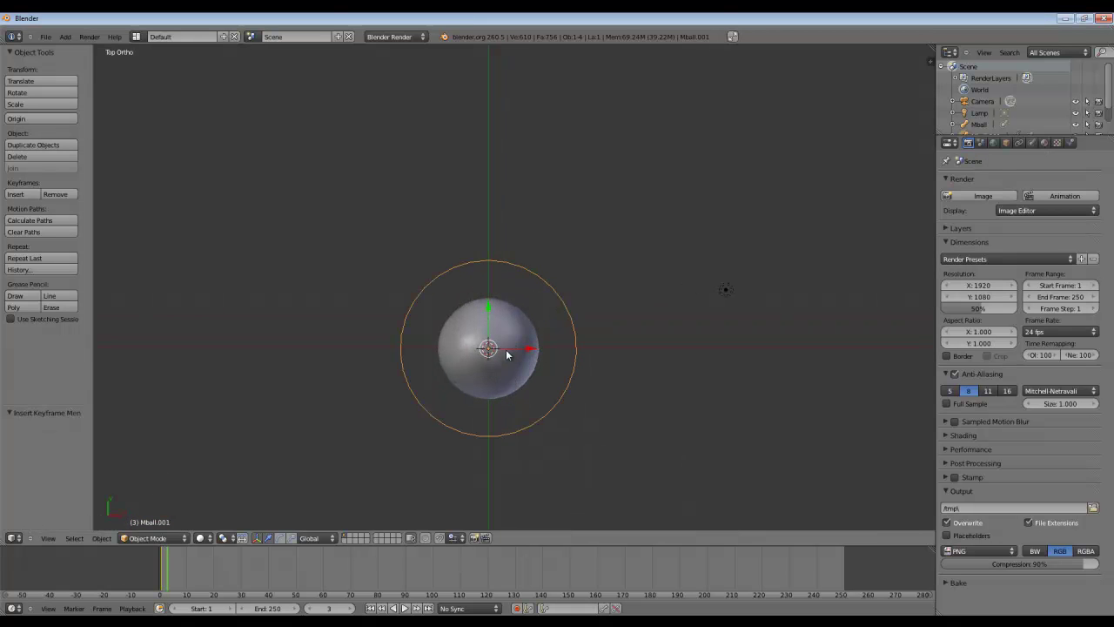
scroll(508, 351, down, 4)
key(g)
click(604, 298)
key(i)
click(603, 295)
Step: On frame 20, move the metaball further along +X and down close to the X axis, and keyframe its location
key(Right)
key(Right)
key(Right)
key(Right)
key(Right)
key(Right)
key(Right)
key(Right)
key(Right)
key(Right)
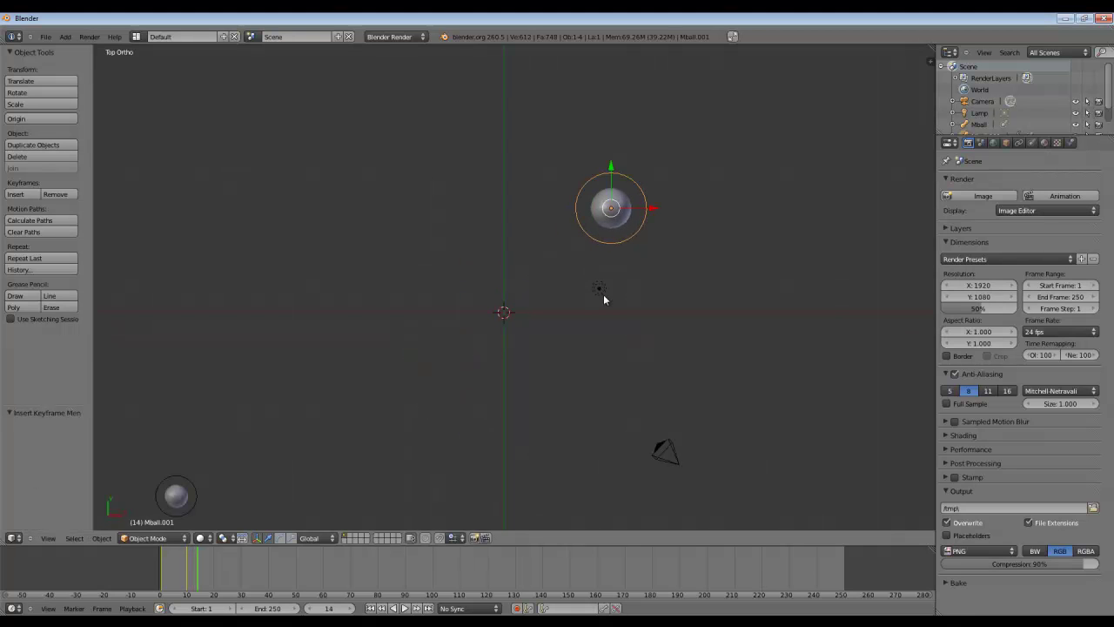
key(g)
click(759, 322)
key(i)
click(760, 322)
Step: On frame 30, move the metaball below the X axis next to the camera and keyframe its location
key(Right)
key(Right)
key(Right)
key(Right)
key(Right)
key(Right)
key(Right)
key(Right)
key(Right)
key(Right)
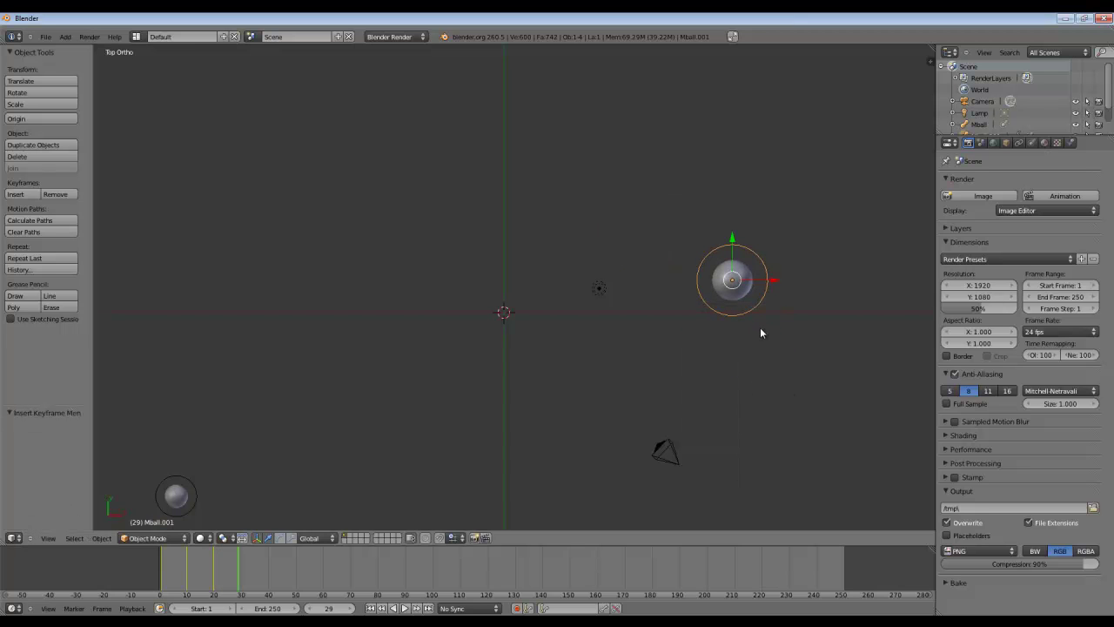
key(g)
click(651, 501)
key(i)
click(651, 497)
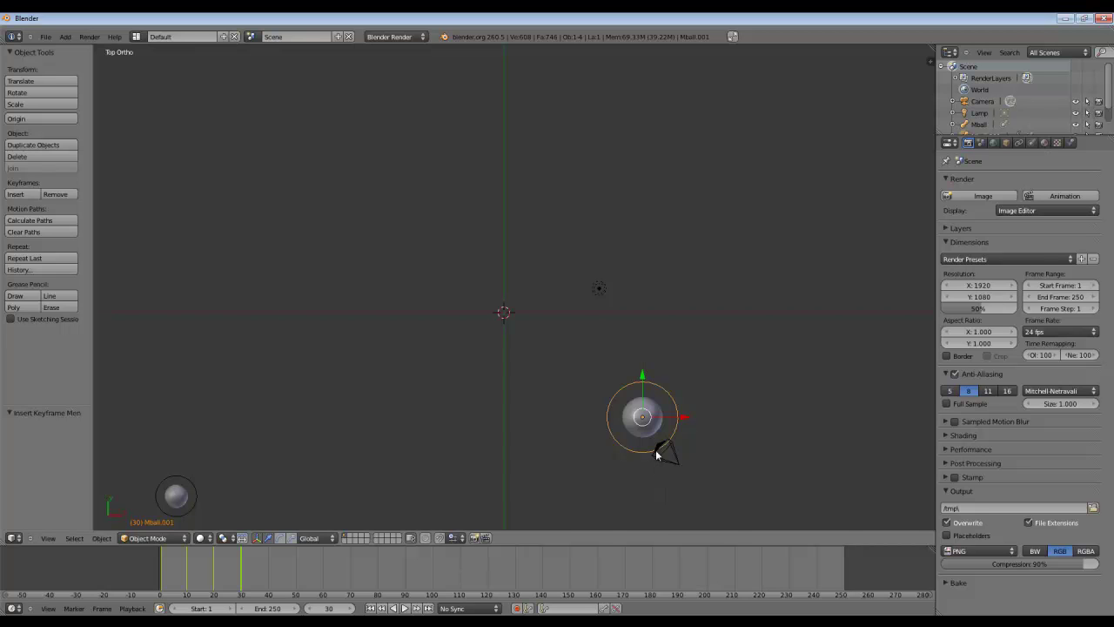
key(i)
click(627, 397)
Step: Scrub the animation back to frame -3 to review the metaball's keyframed path
key(Left)
key(Left)
key(Left)
key(Left)
key(Left)
key(Left)
key(Left)
key(Left)
key(Left)
key(Left)
key(Left)
key(Left)
key(Left)
key(Left)
key(Left)
key(Left)
key(Left)
key(Left)
key(Left)
key(Left)
key(Left)
key(Left)
key(Left)
key(Left)
key(Left)
key(Left)
key(Left)
Step: Split the 3D view and turn the new area into a DopeSheet with the metaball's Location channels expanded
drag(4, 540, 350, 500)
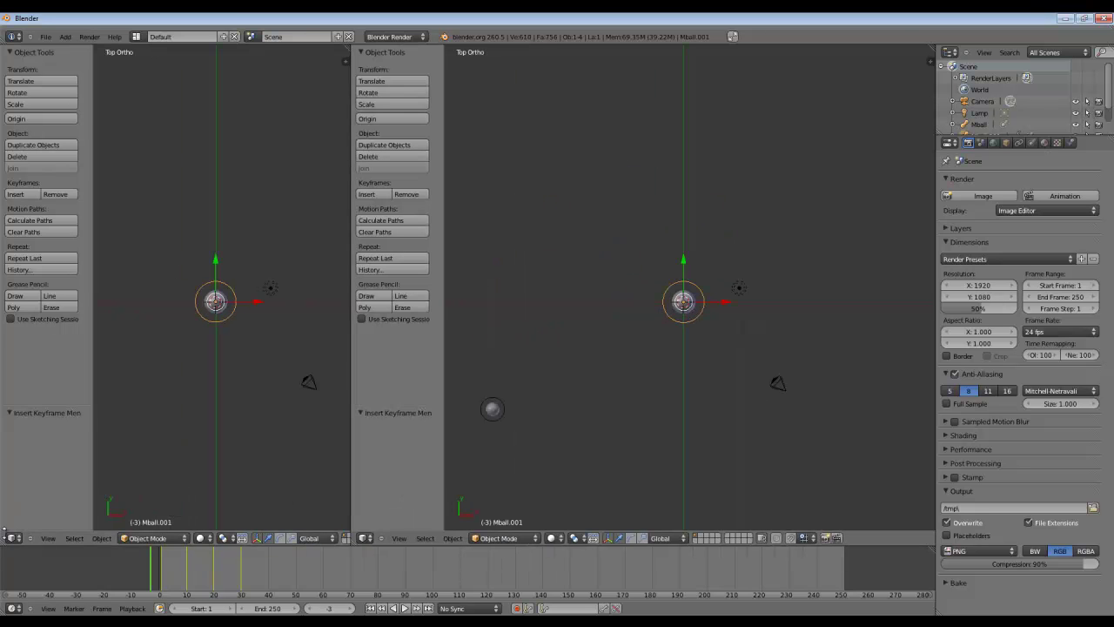
click(13, 538)
click(40, 492)
click(12, 86)
click(12, 85)
click(12, 85)
scroll(249, 157, up, 2)
scroll(250, 157, up, 4)
mouse_move(250, 157)
middle_down()
mouse_move(310, 182)
mouse_move(245, 214)
middle_up()
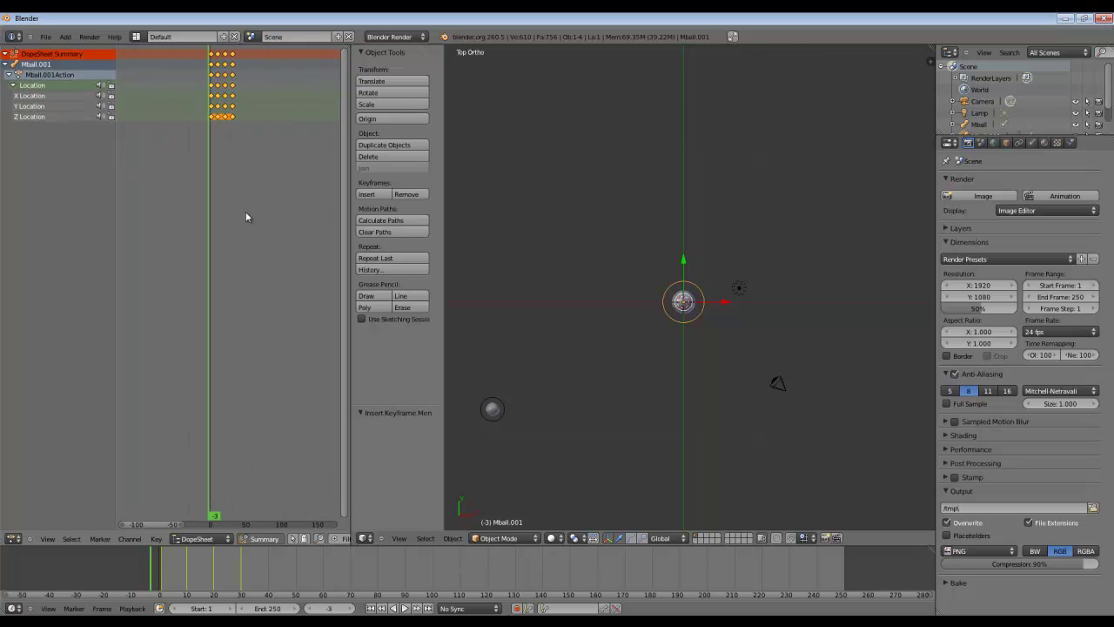
Step: Play the keyframed metaball animation, stop it and return to frame 1
key(alt+a)
scroll(835, 317, down, 3)
scroll(826, 333, up, 3)
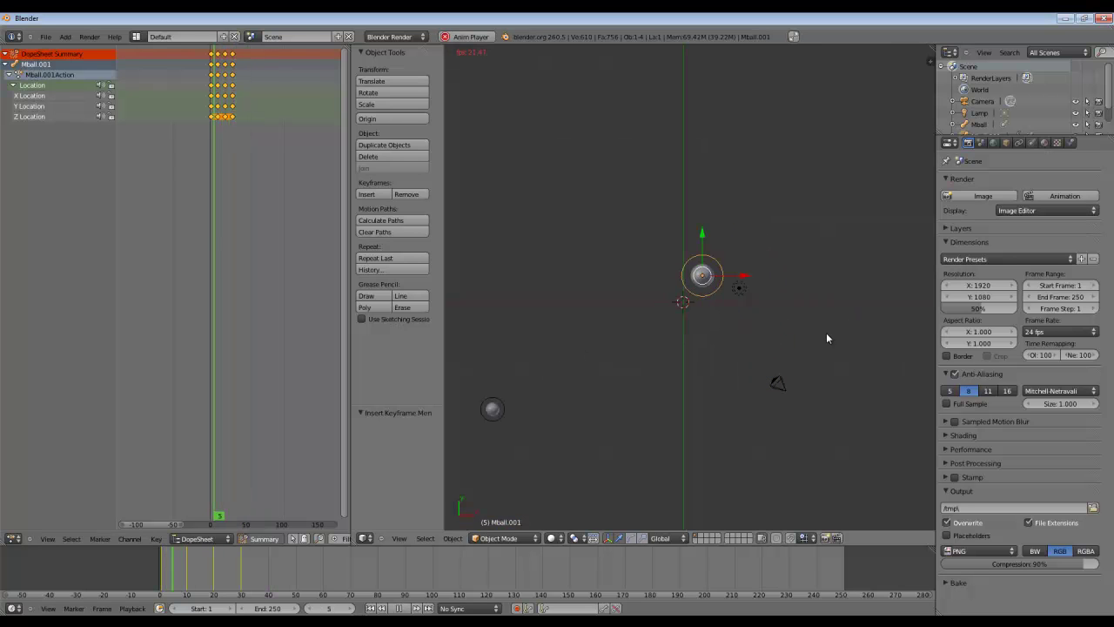
key(alt+a)
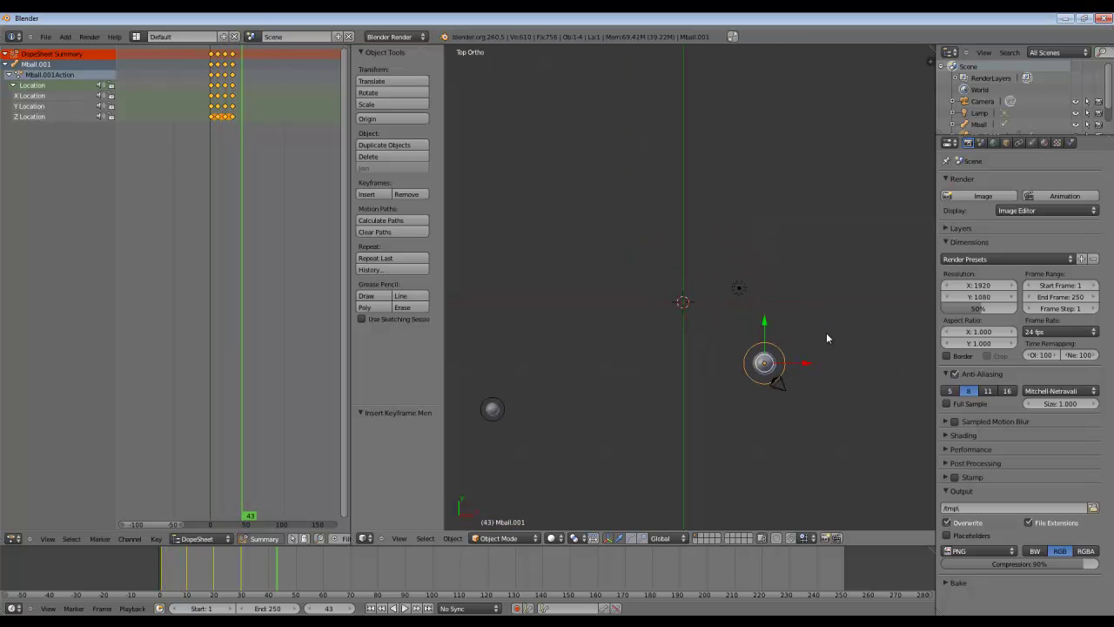
key(shift+Left)
Step: Duplicate the animated metaball and scale the copy down to about 0.6 in wireframe view
scroll(621, 368, up, 4)
key(z)
key(shift+d)
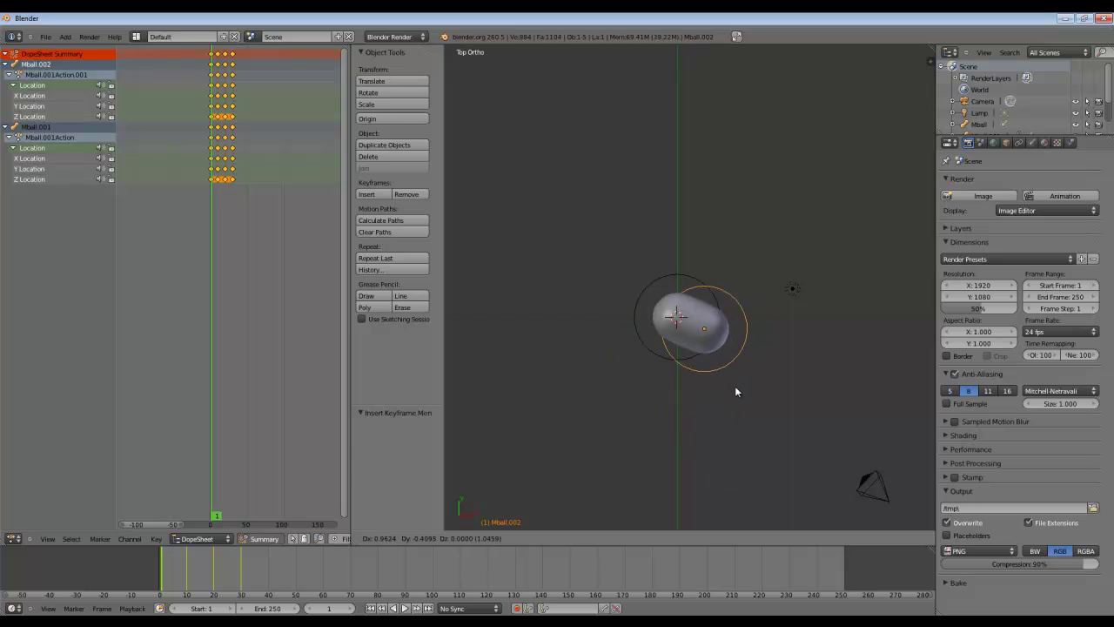
click(735, 386)
scroll(735, 392, up, 4)
key(z)
scroll(739, 401, down, 2)
key(s)
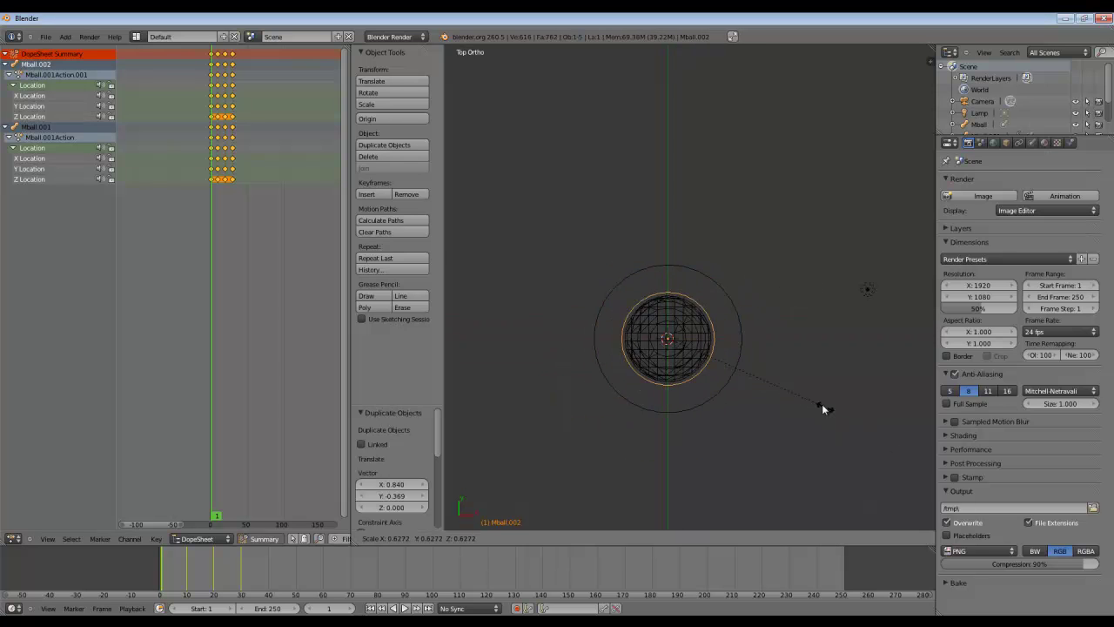
click(811, 414)
Step: Play the animation of the two overlapping metaballs and return to frame 1
scroll(813, 412, down, 5)
key(alt+a)
scroll(844, 366, down, 3)
shift+middle_drag(844, 366, 761, 323)
key(Escape)
key(alt+a)
key(alt+a)
key(shift+Left)
Step: Adjust the scale of the smaller duplicate metaball at the origin once more, freehand
scroll(659, 283, up, 2)
shift+middle_drag(658, 282, 786, 473)
key(s)
click(781, 472)
Step: Select only the duplicate metaball's Location keyframes in the DopeSheet and shift them later so they start on frame 2
key(a)
key(b)
drag(194, 63, 244, 118)
scroll(218, 89, up, 13)
key(g)
right_click(205, 71)
scroll(149, 90, up, 3)
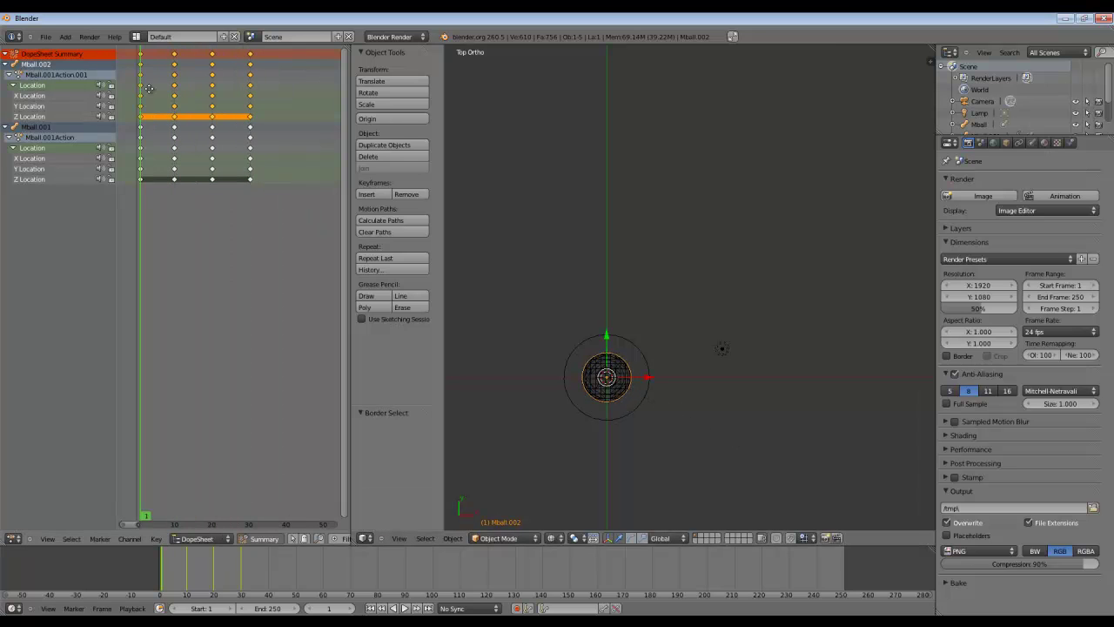
middle_drag(148, 90, 235, 129)
scroll(235, 130, up, 7)
key(g)
click(220, 114)
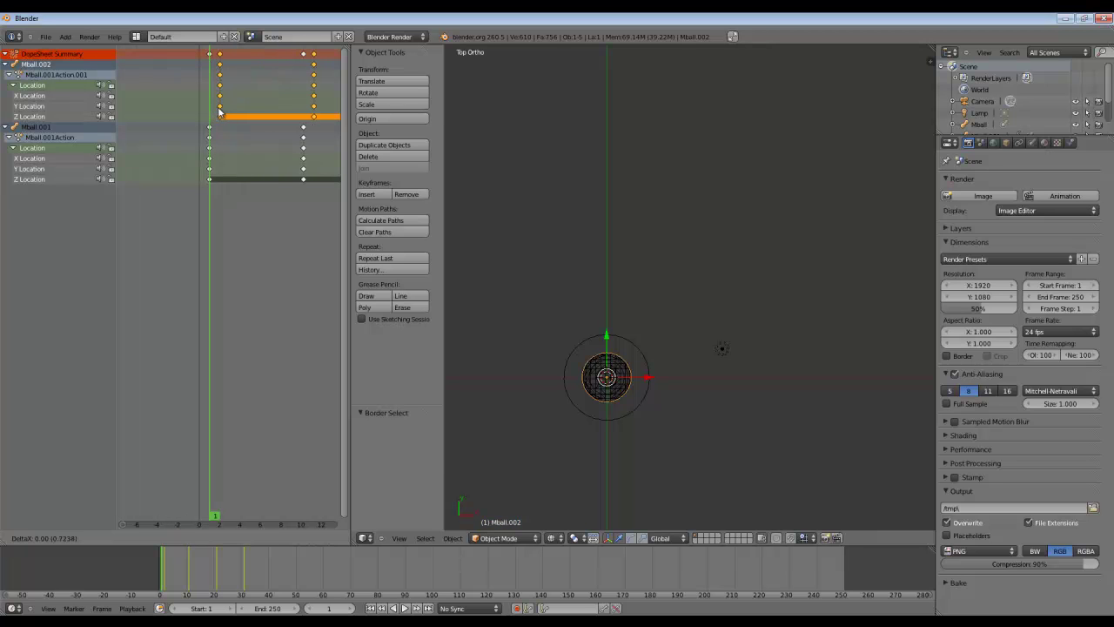
Step: Play the animation with the offset metaballs in solid view and deselect everything to see the trailing effect
key(alt+a)
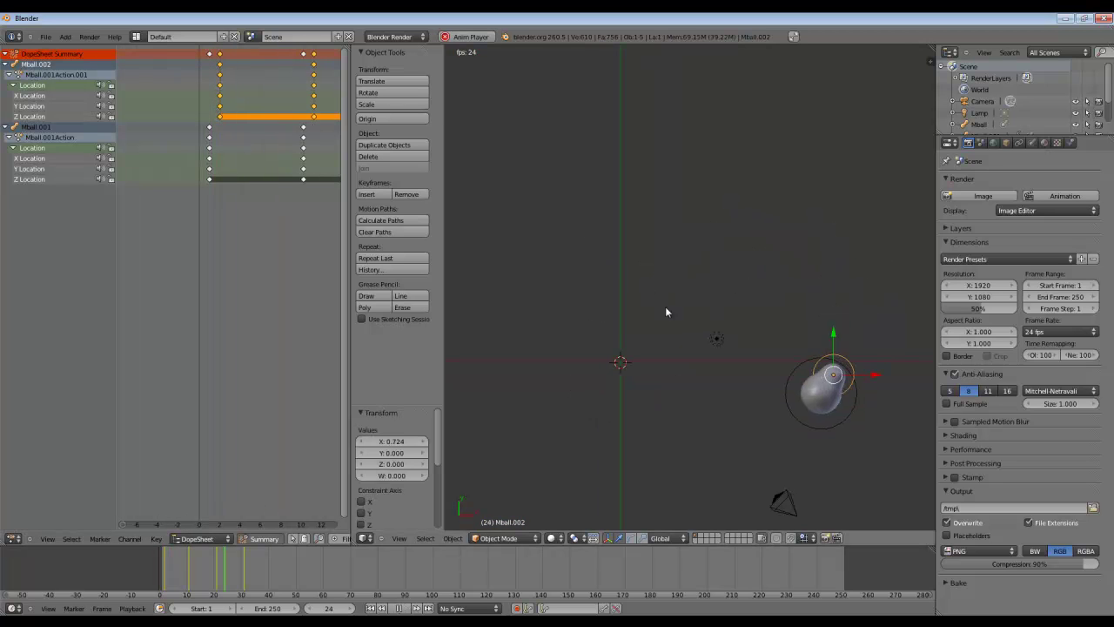
key(a)
key(alt+a)
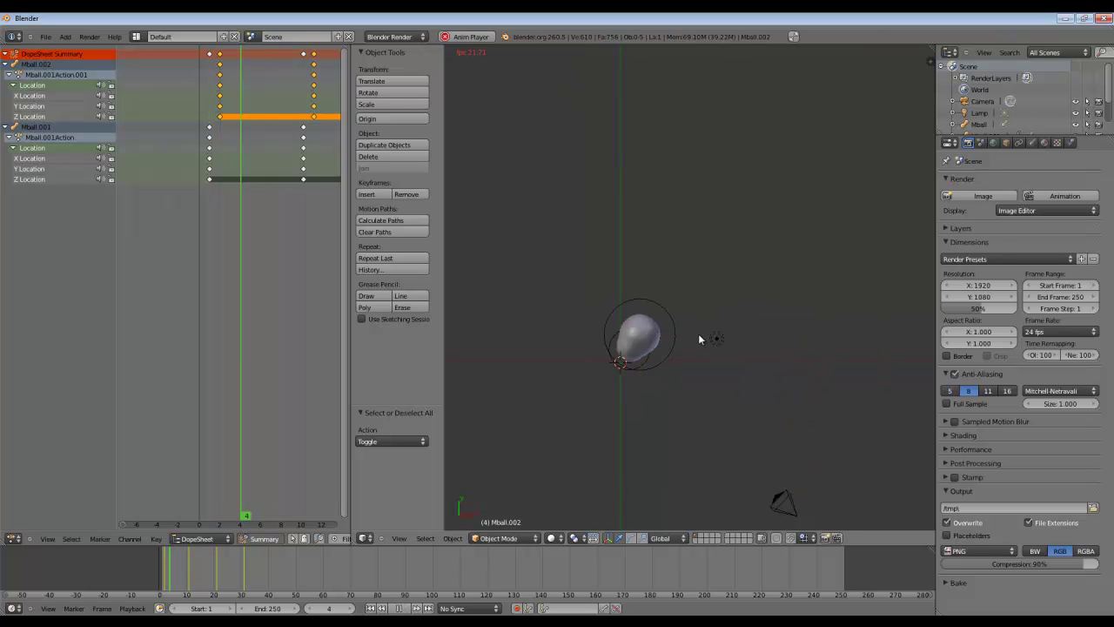
key(Escape)
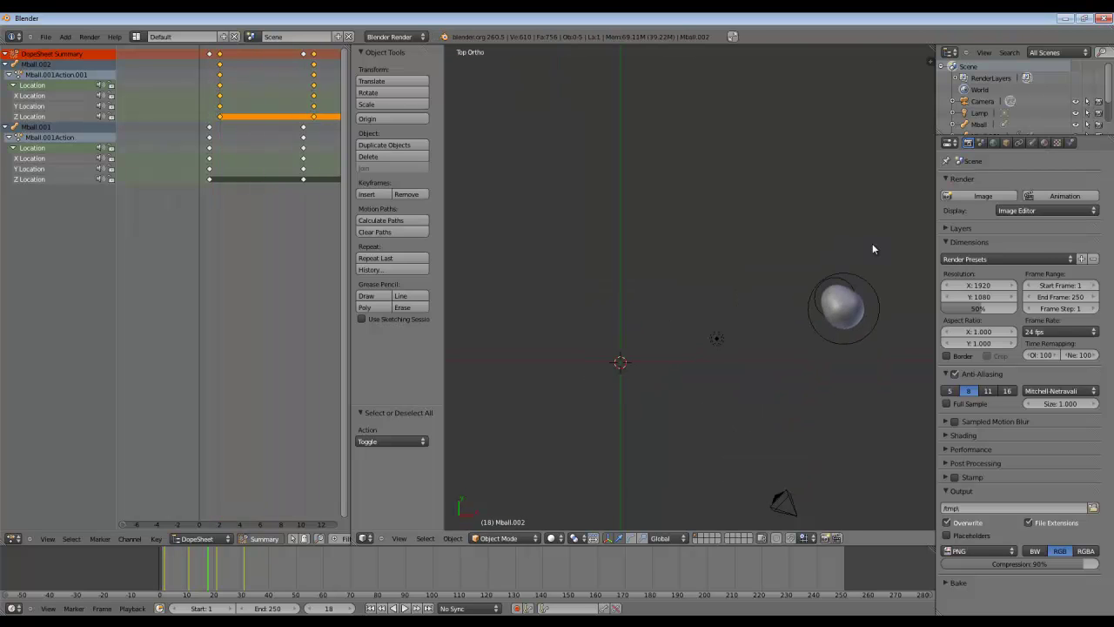
Step: On frame 1, duplicate the smaller metaball in place and scale the new copy by 0.502
right_click(847, 285)
key(shift+Left)
key(z)
scroll(620, 367, up, 6)
key(shift+d)
right_click(642, 339)
scroll(644, 338, down, 2)
shift+middle_drag(742, 338, 835, 235)
key(s)
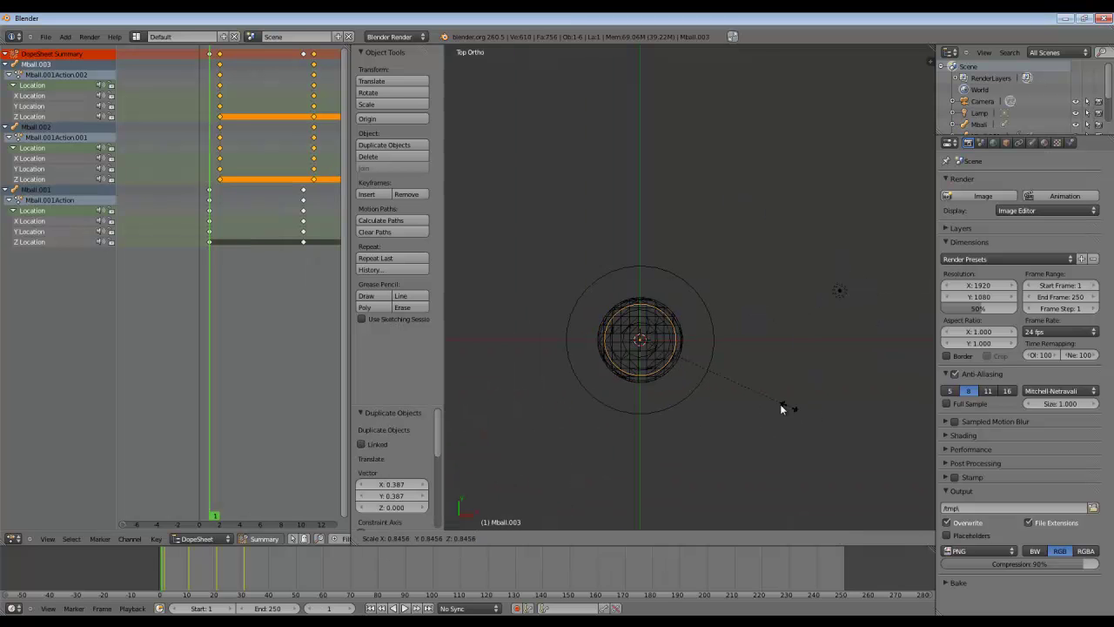
click(715, 398)
Step: Make the newest metaball's Object Animation single-user
key(u)
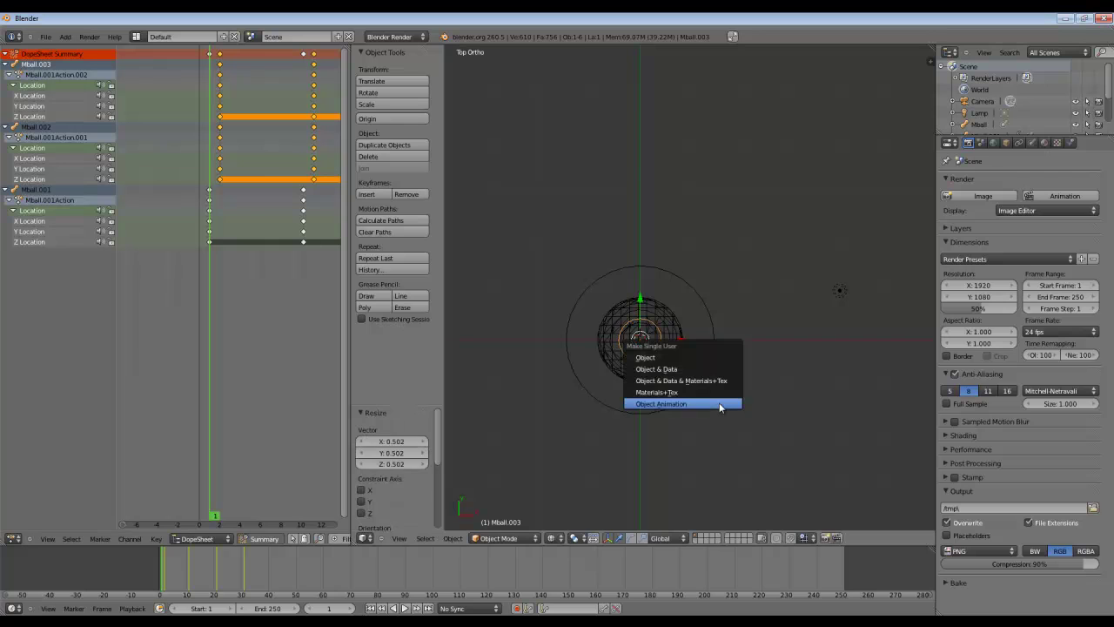
click(719, 402)
scroll(719, 402, down, 2)
scroll(718, 407, down, 1)
middle_drag(280, 190, 209, 193)
key(u)
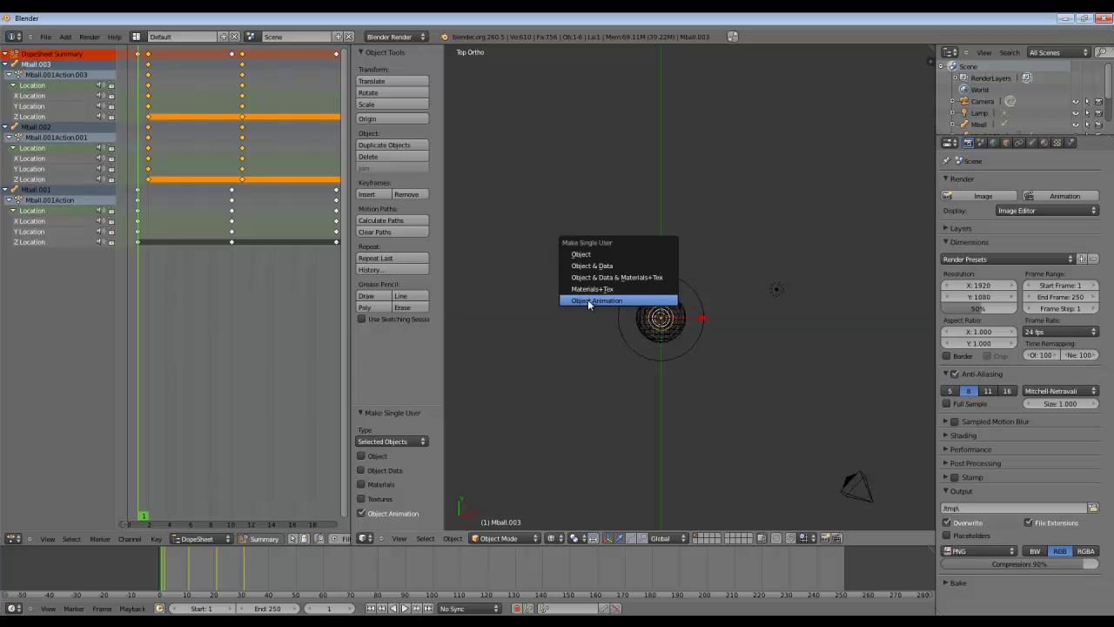
click(591, 299)
Step: Clear the keyframe selection in the DopeSheet and try to box-select the newest metaball's row of keyframes
scroll(656, 343, down, 2)
middle_drag(215, 130, 273, 108)
key(Home)
key(a)
key(b)
drag(301, 69, 340, 71)
scroll(170, 72, up, 5)
key(a)
key(b)
key(a)
key(b)
drag(148, 70, 341, 71)
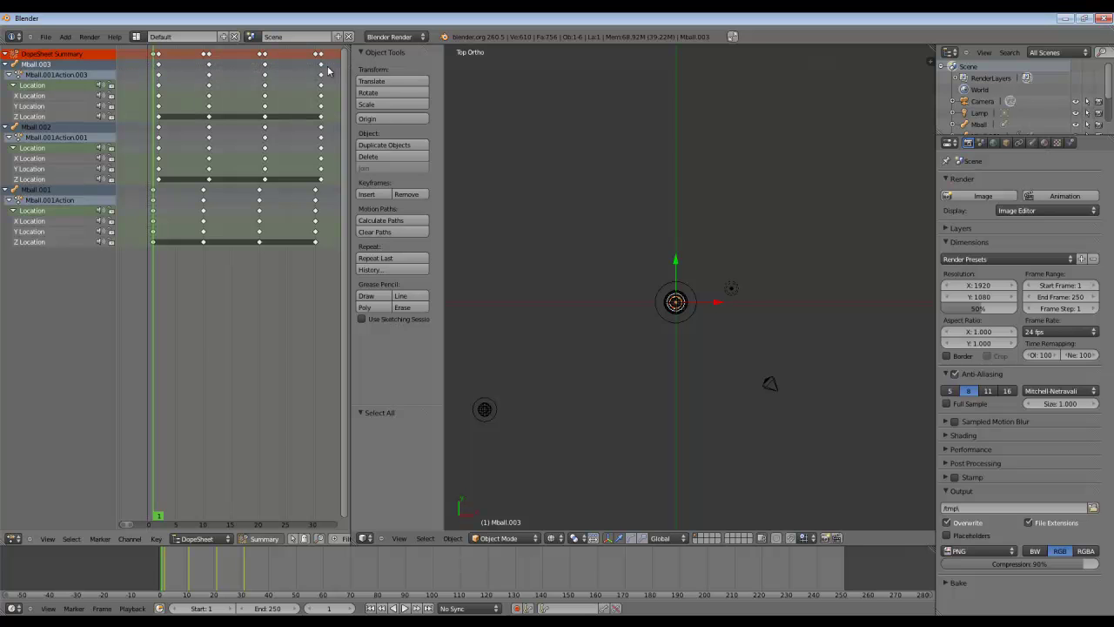
Step: Select all keyframes of the smallest metaball and shift them one frame later
shift+click(329, 68)
shift+click(267, 68)
shift+click(214, 68)
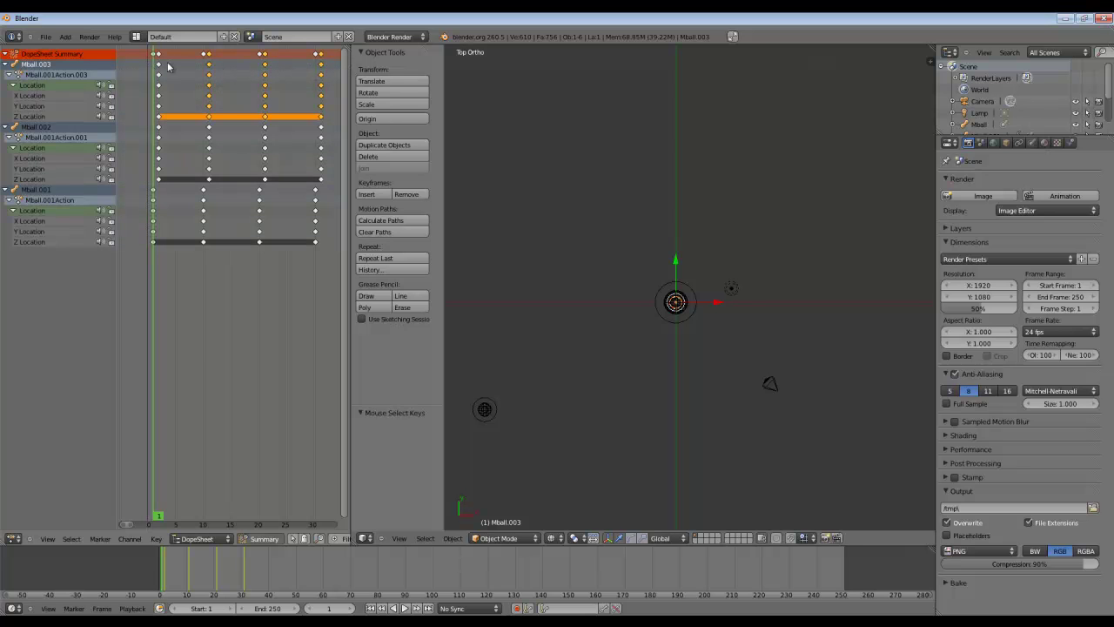
shift+click(158, 63)
key(g)
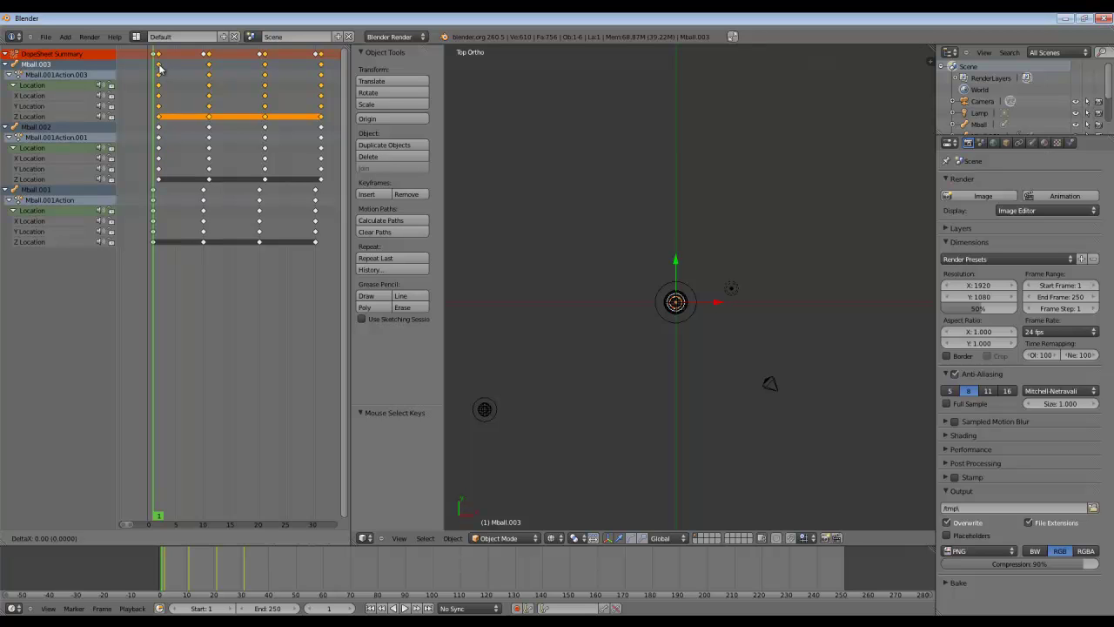
click(162, 67)
click(145, 140)
Step: Play the animation with all objects deselected and inspect how the smallest metaball trails the others
scroll(731, 284, up, 3)
key(a)
key(alt+a)
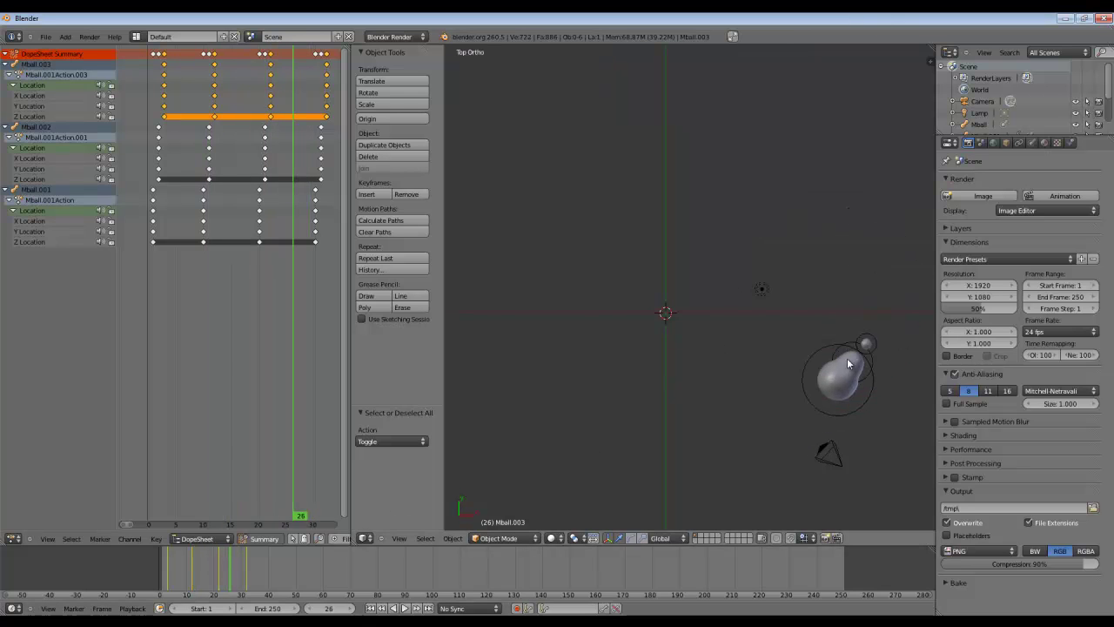
scroll(835, 372, up, 2)
shift+middle_drag(865, 345, 589, 341)
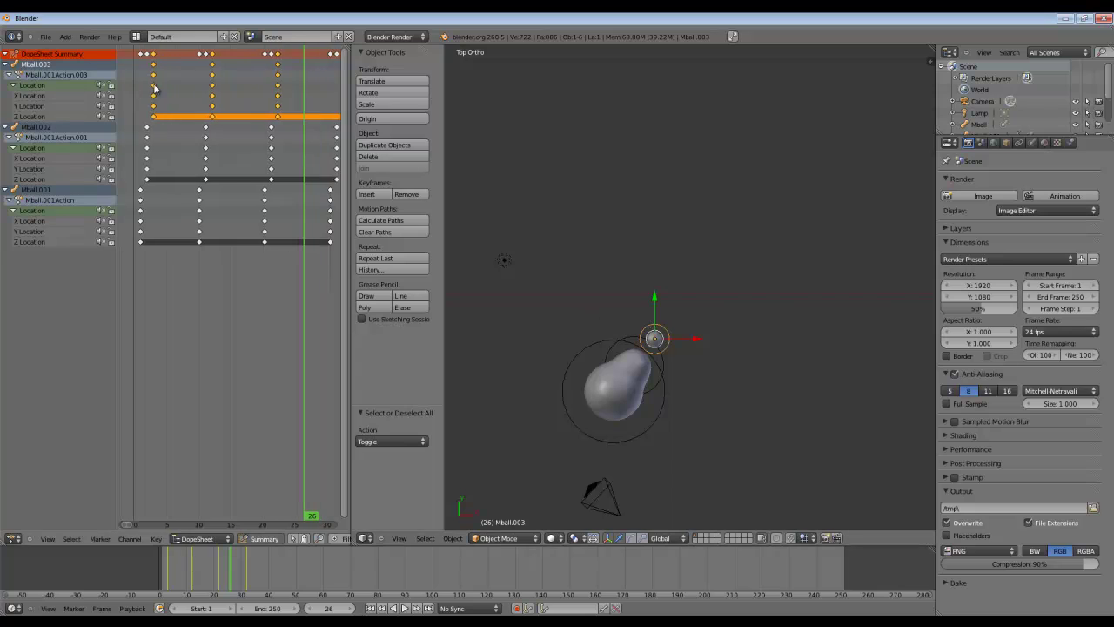
Step: Shift the smallest metaball's keyframes about 0.485 frames earlier so it merges with the trail
scroll(248, 132, up, 5)
key(g)
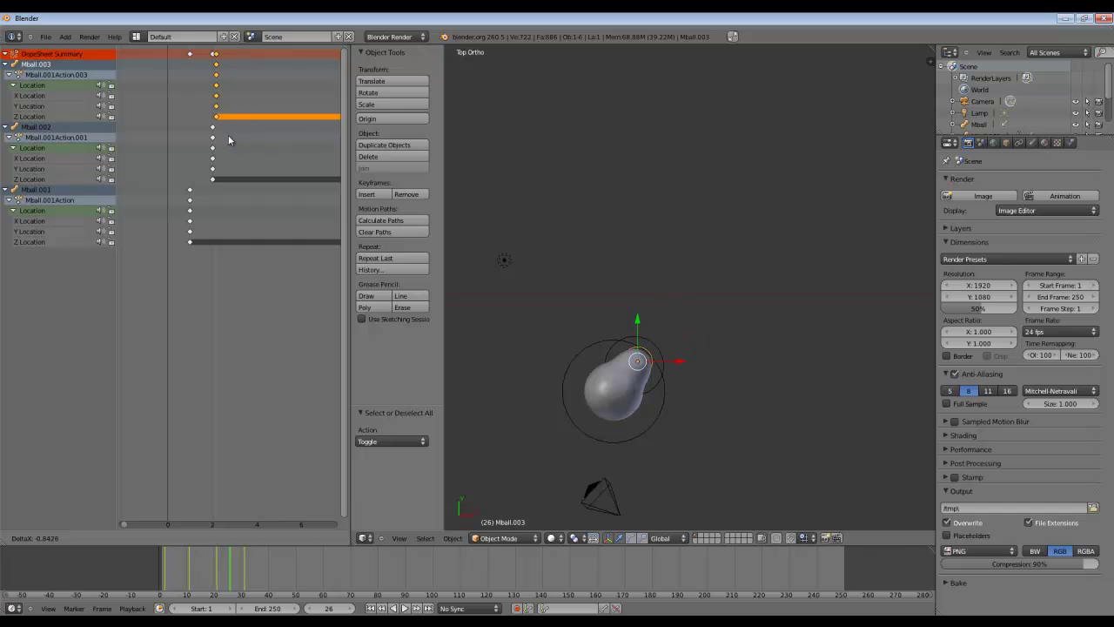
key(Escape)
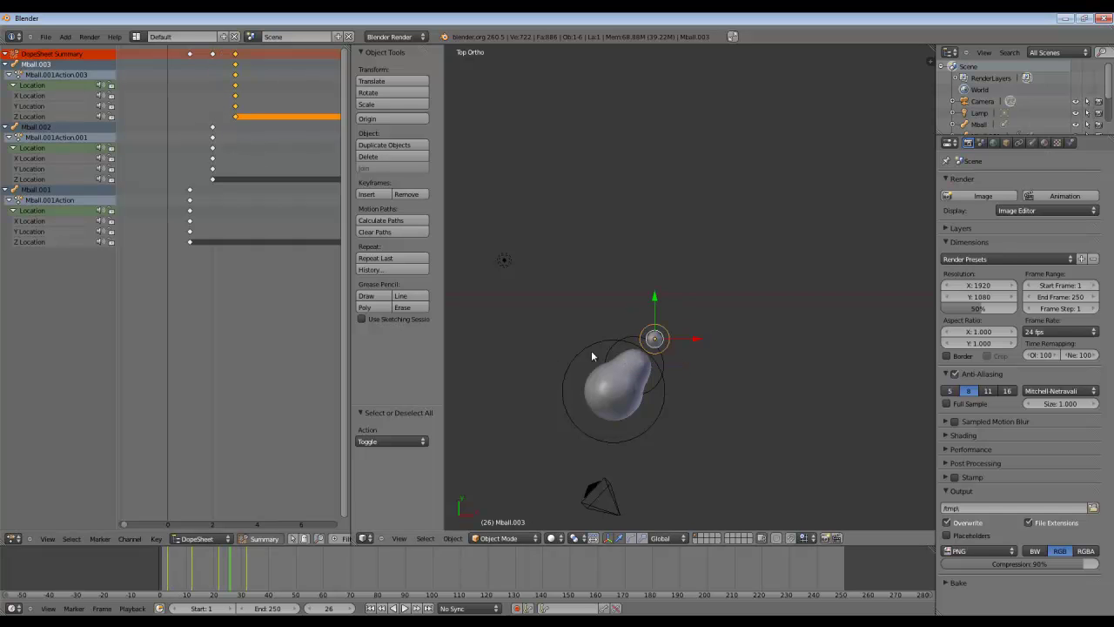
scroll(663, 343, up, 4)
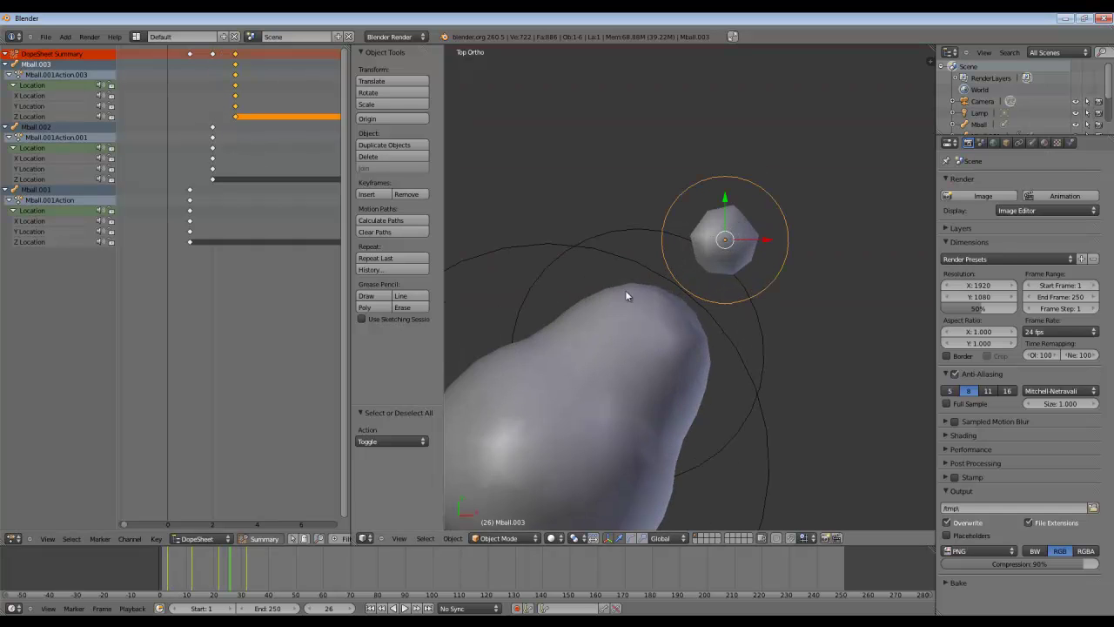
key(g)
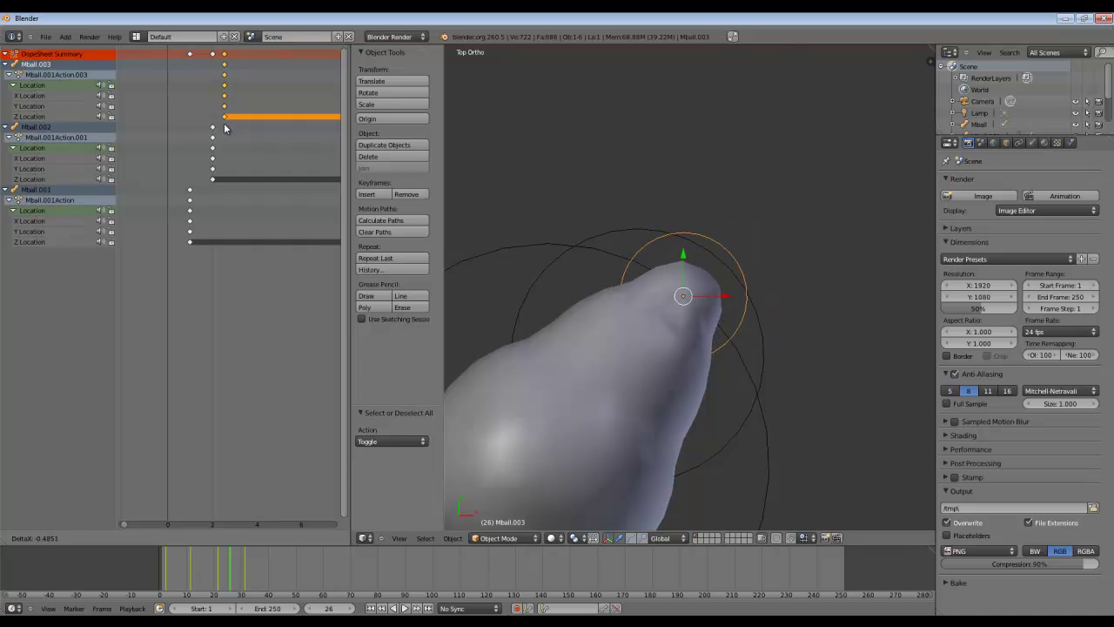
click(224, 128)
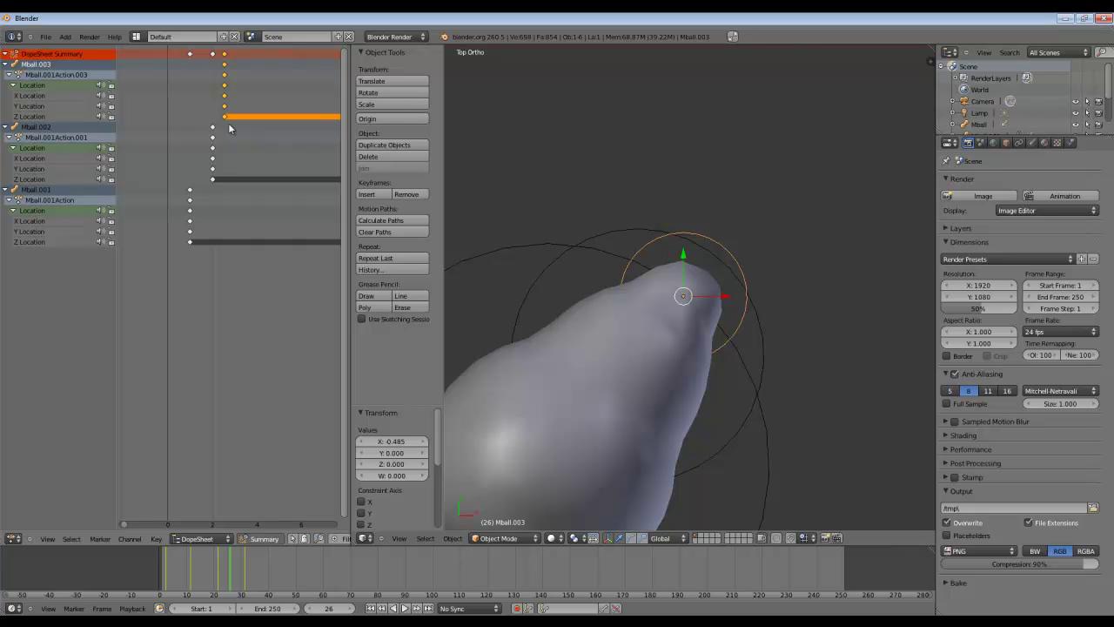
Step: Deselect all objects and replay the animation to check the closer trail
key(alt+a)
scroll(626, 177, down, 7)
key(a)
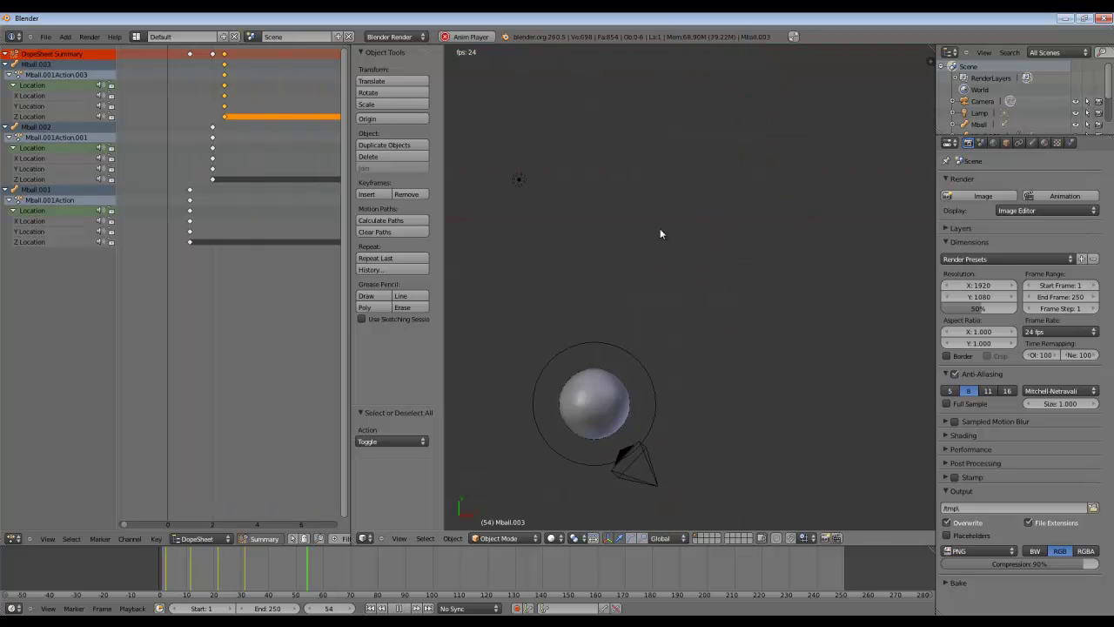
key(Escape)
key(alt+a)
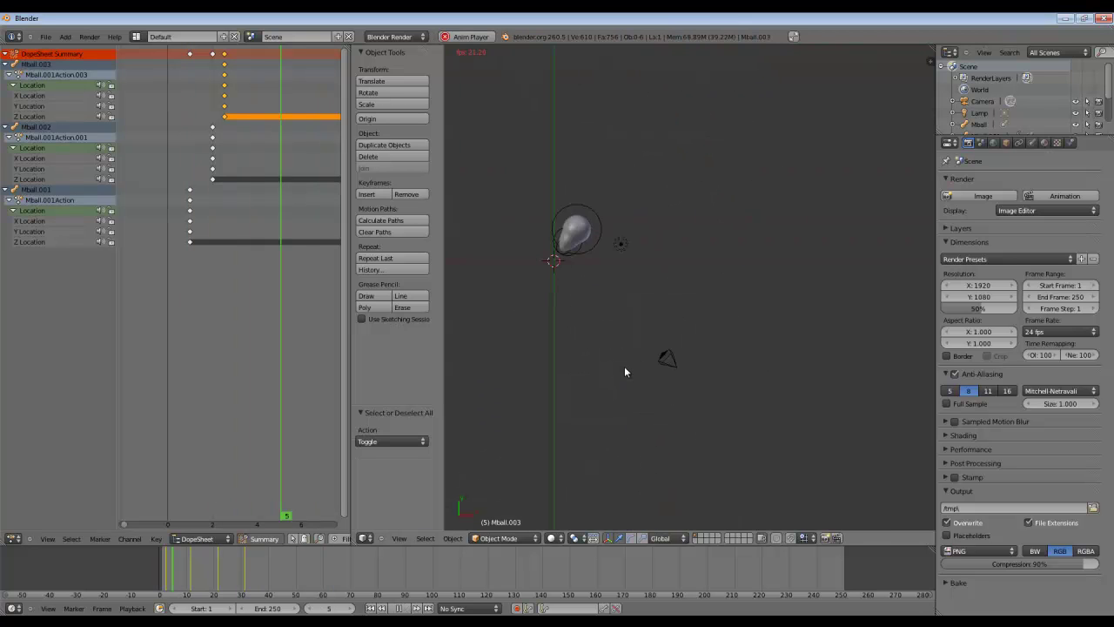
Step: In wireframe view, duplicate the medium-sized trailing metaball in place
scroll(767, 252, up, 2)
shift+middle_drag(676, 96, 628, 357)
key(z)
right_click(606, 337)
key(z)
key(z)
key(shift+d)
key(Escape)
Step: Make the new duplicate's Object Animation single-user and scale the duplicate up slightly
key(u)
click(753, 317)
key(s)
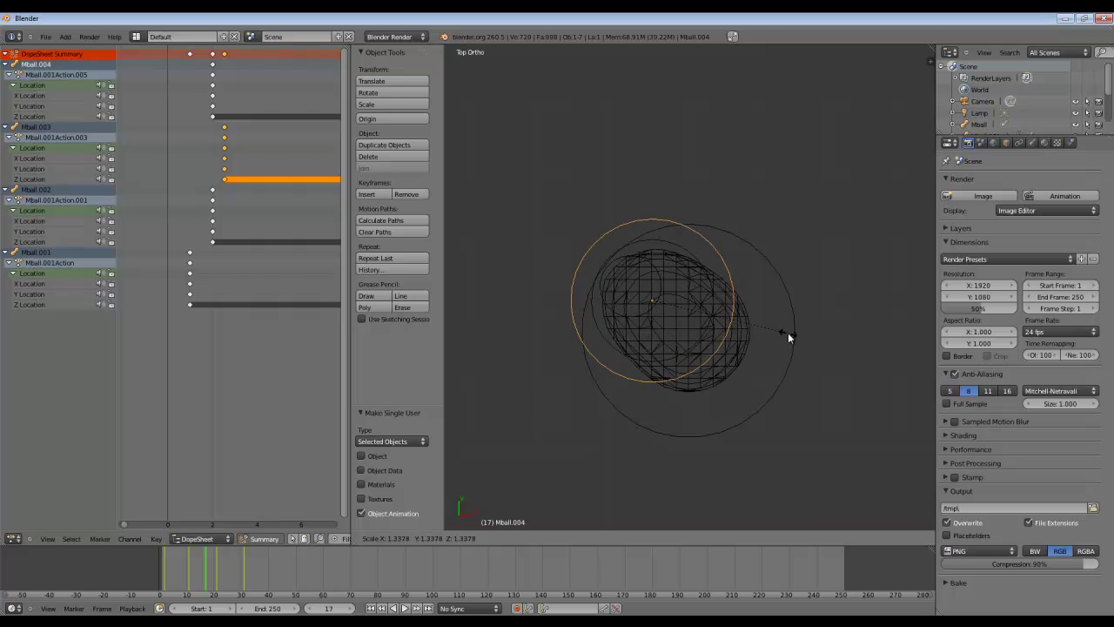
click(780, 329)
Step: Box-select only the newest metaball's keyframes in the DopeSheet and shift them about 0.66 frames earlier
scroll(210, 259, down, 5)
scroll(212, 233, up, 10)
key(a)
middle_drag(224, 121, 185, 120)
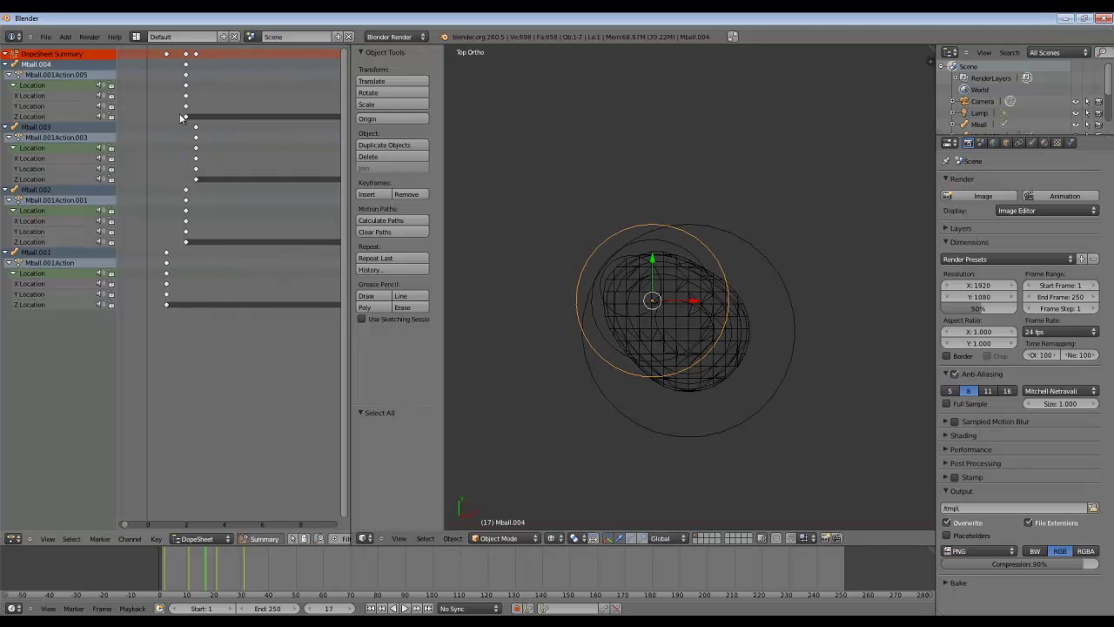
scroll(209, 106, down, 10)
scroll(240, 92, down, 13)
key(b)
drag(313, 63, 197, 70)
scroll(197, 100, up, 10)
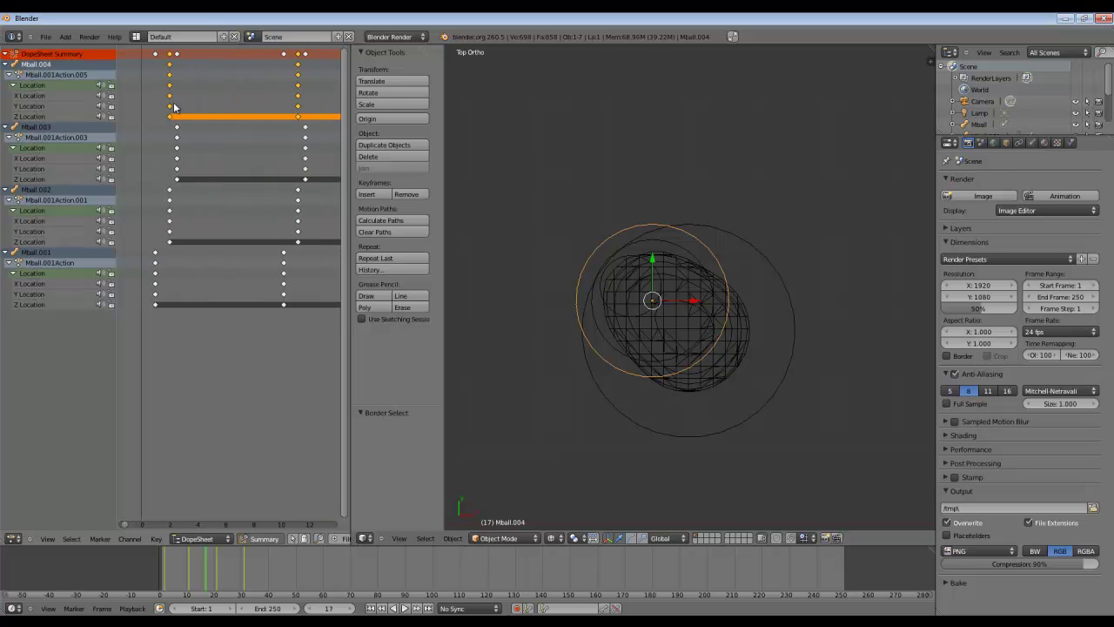
key(g)
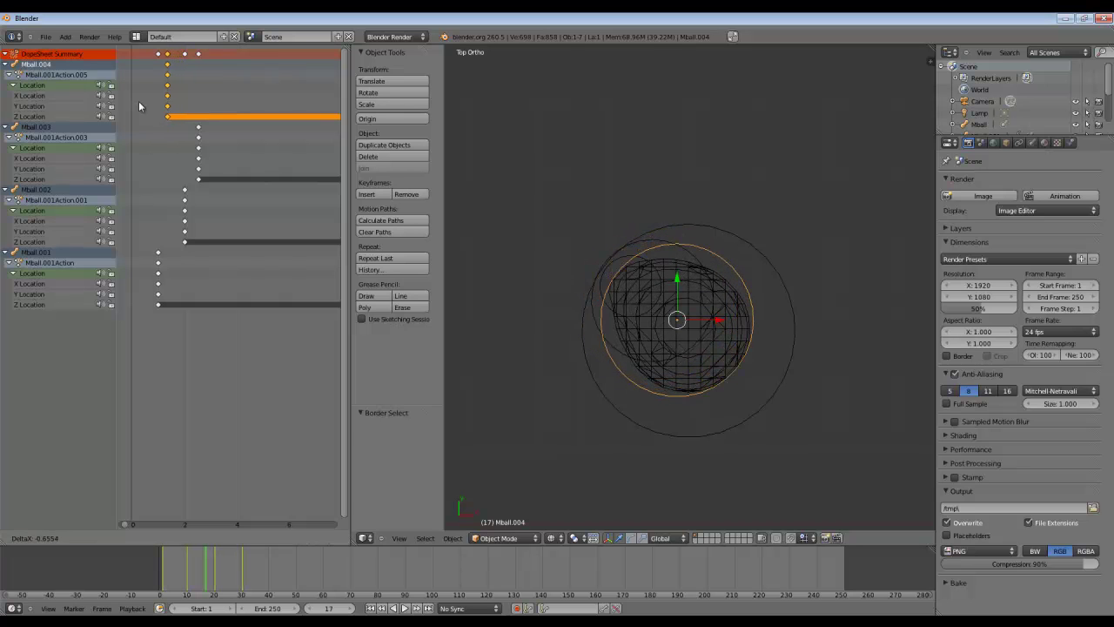
click(140, 103)
click(137, 105)
Step: Play the animation in solid view with everything deselected to check the four-metaball trail
scroll(713, 348, down, 13)
key(a)
key(z)
scroll(697, 323, up, 5)
key(alt+a)
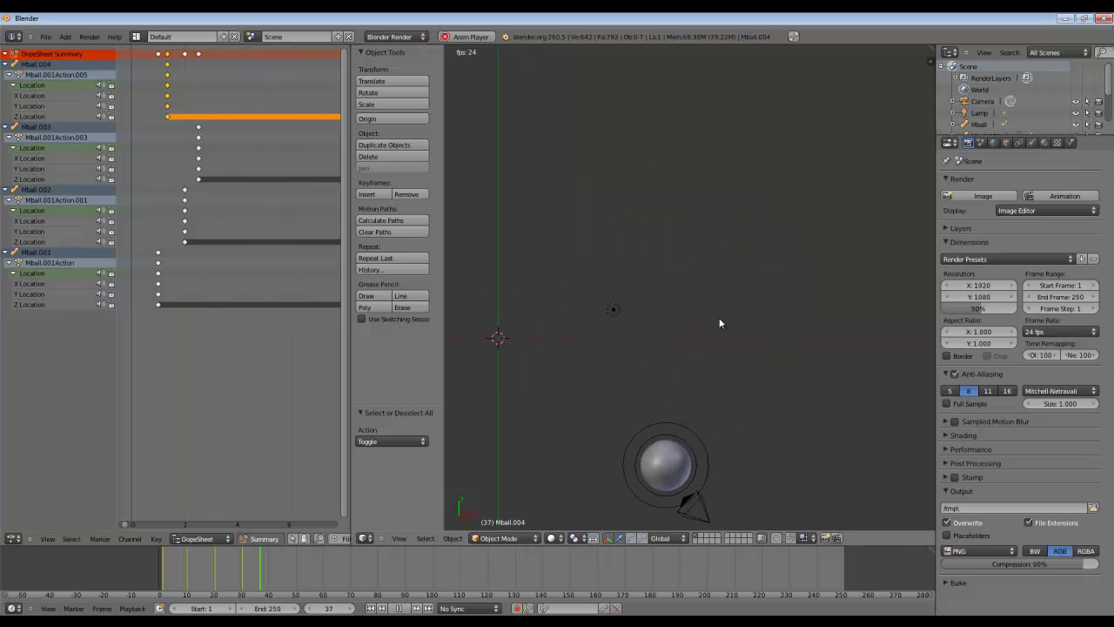
key(alt+a)
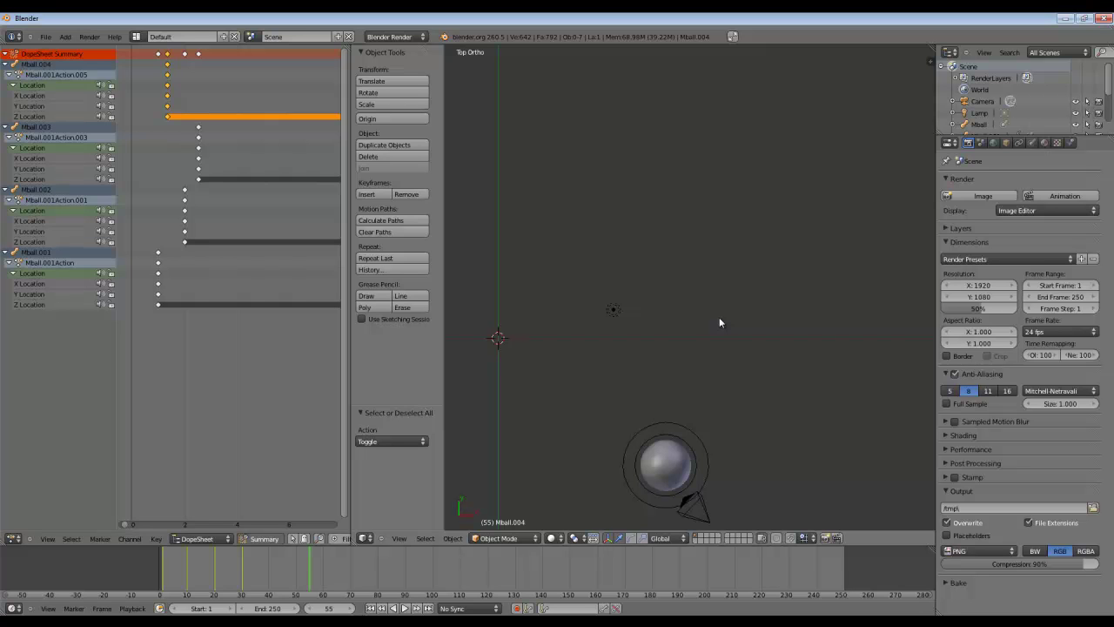
Step: Switch the DopeSheet area to the Graph Editor
scroll(230, 225, down, 3)
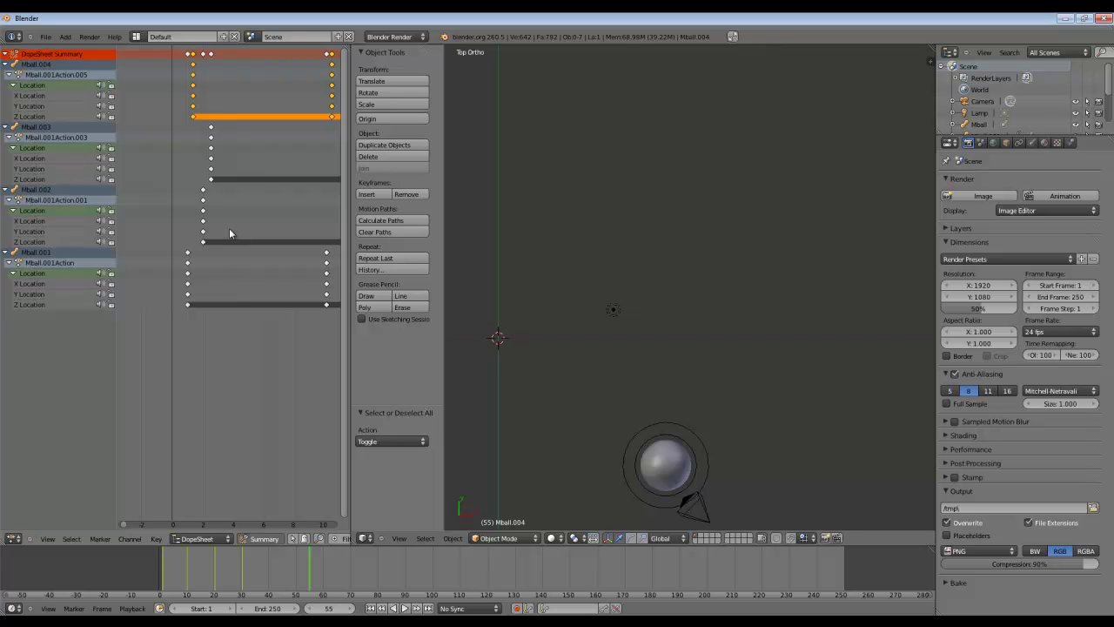
click(17, 538)
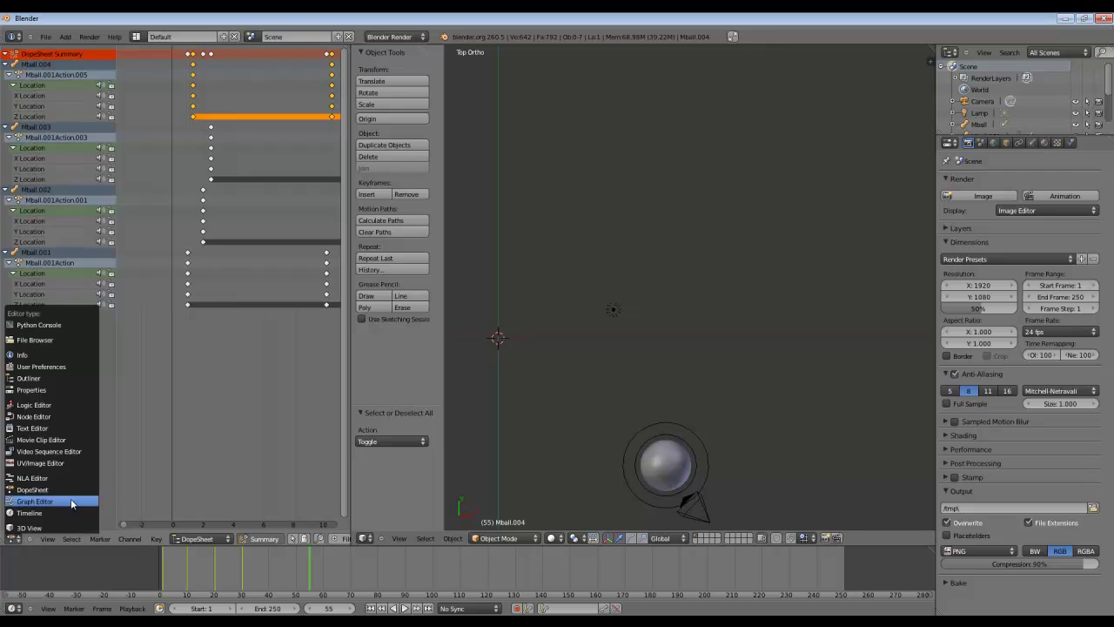
click(71, 502)
scroll(655, 446, down, 3)
scroll(653, 399, up, 1)
Step: Circle-select the stacked metaballs to list all their F-curves and expand the first metaball's Location channels
key(a)
key(a)
key(c)
click(665, 401)
right_click(664, 400)
middle_drag(217, 325, 233, 311)
scroll(233, 310, down, 3)
scroll(235, 322, up, 3)
scroll(235, 249, down, 3)
middle_drag(216, 209, 316, 235)
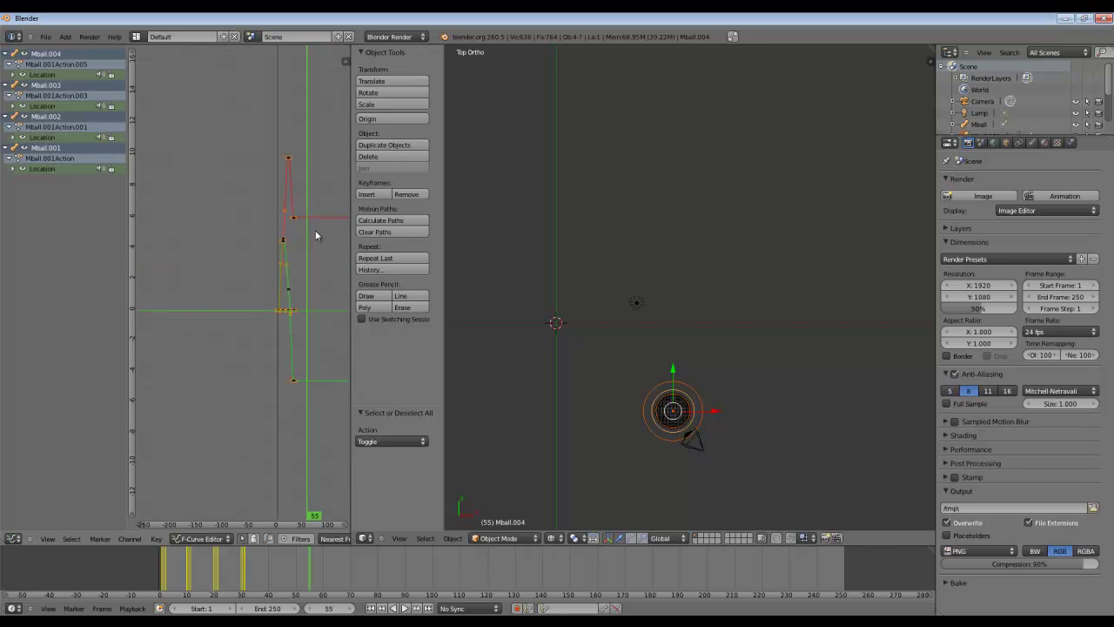
click(12, 75)
Step: Select only the largest metaball and expand its Location channels in the Graph Editor
scroll(667, 425, up, 4)
shift+middle_drag(667, 424, 660, 324)
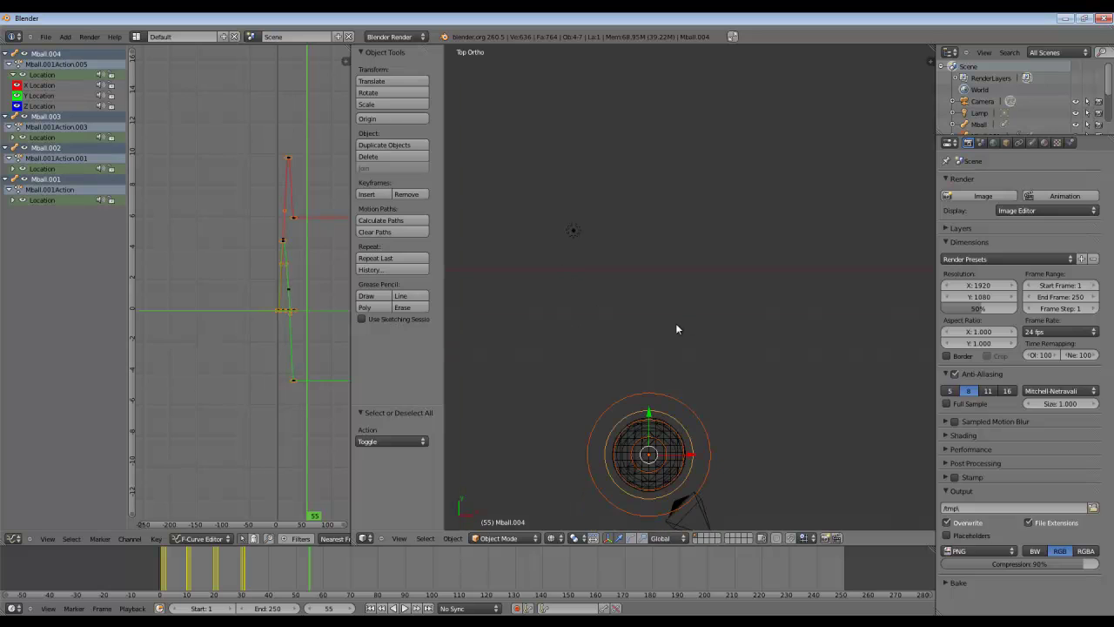
scroll(252, 251, down, 1)
key(a)
right_click(682, 402)
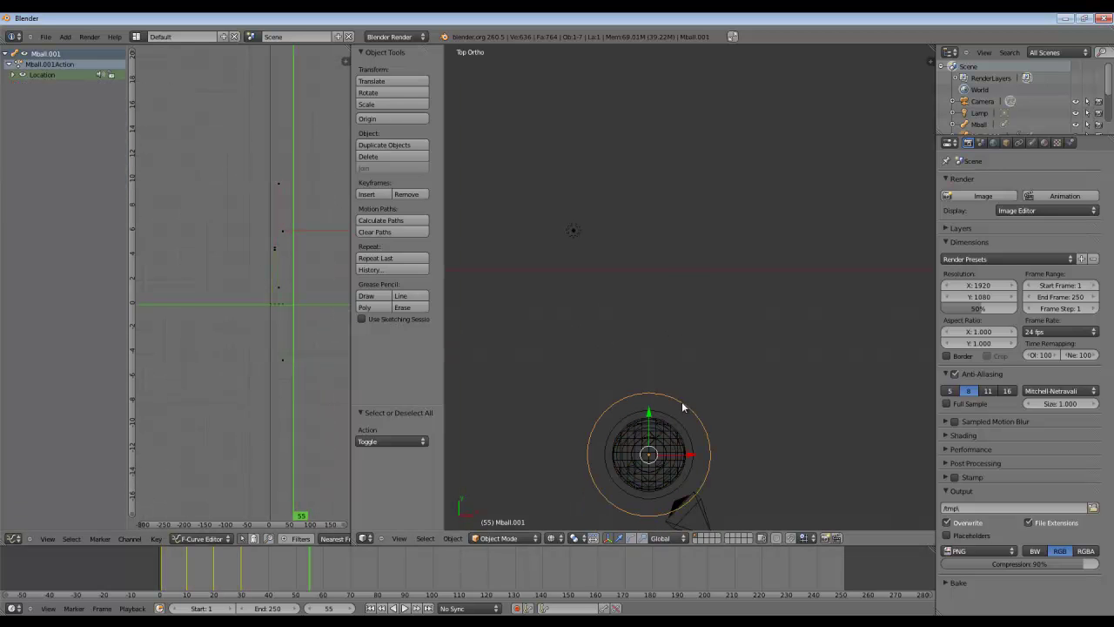
click(12, 75)
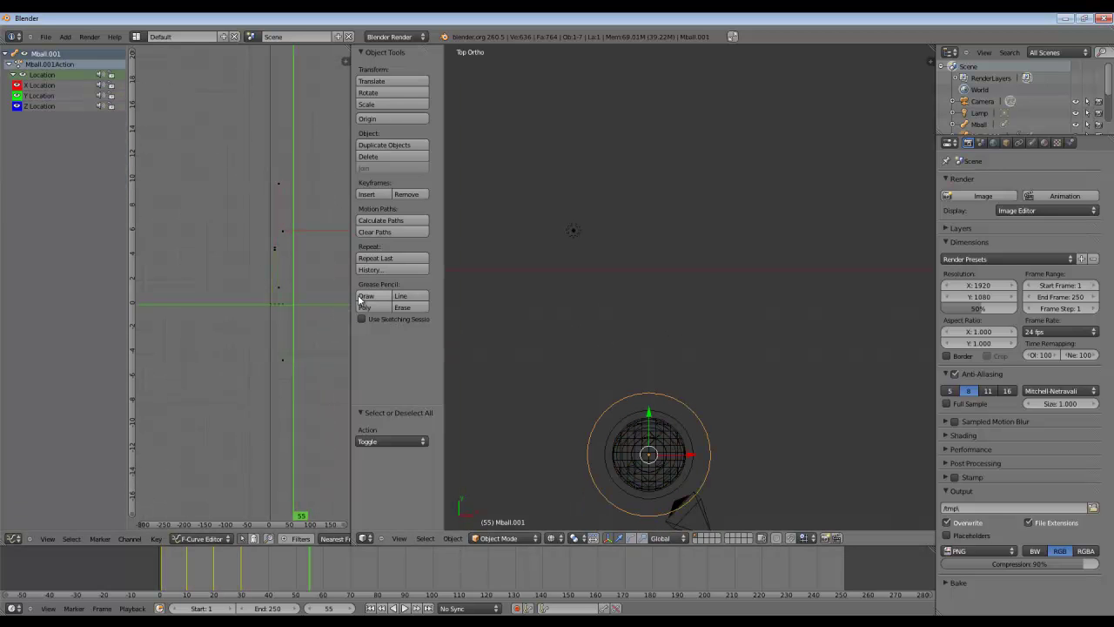
Step: Widen the Graph Editor and show its properties region
drag(352, 309, 589, 309)
key(n)
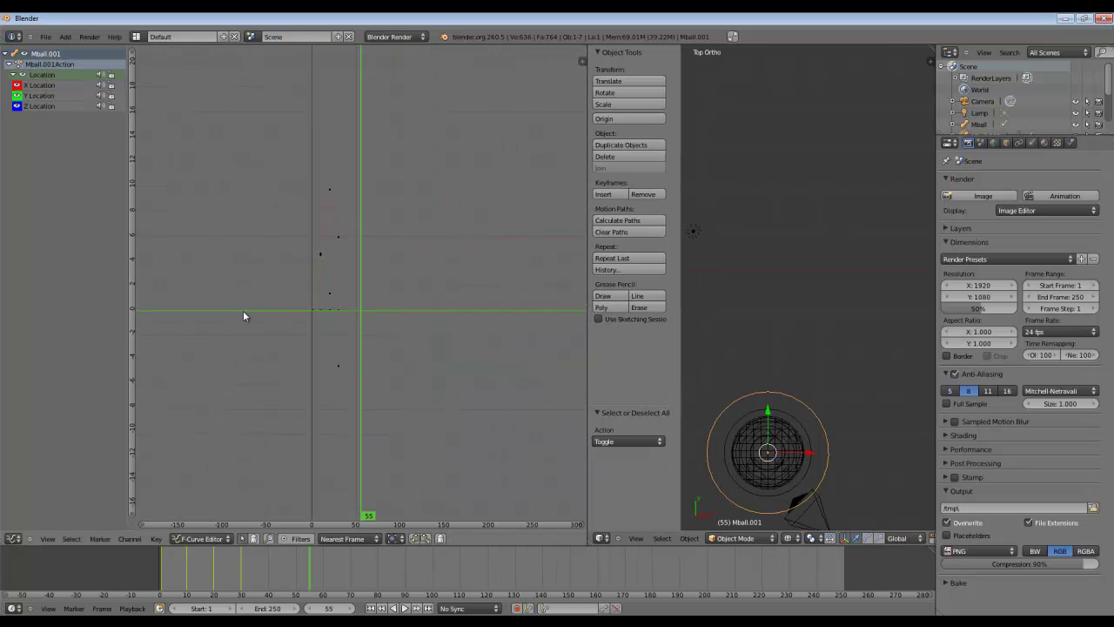
click(505, 53)
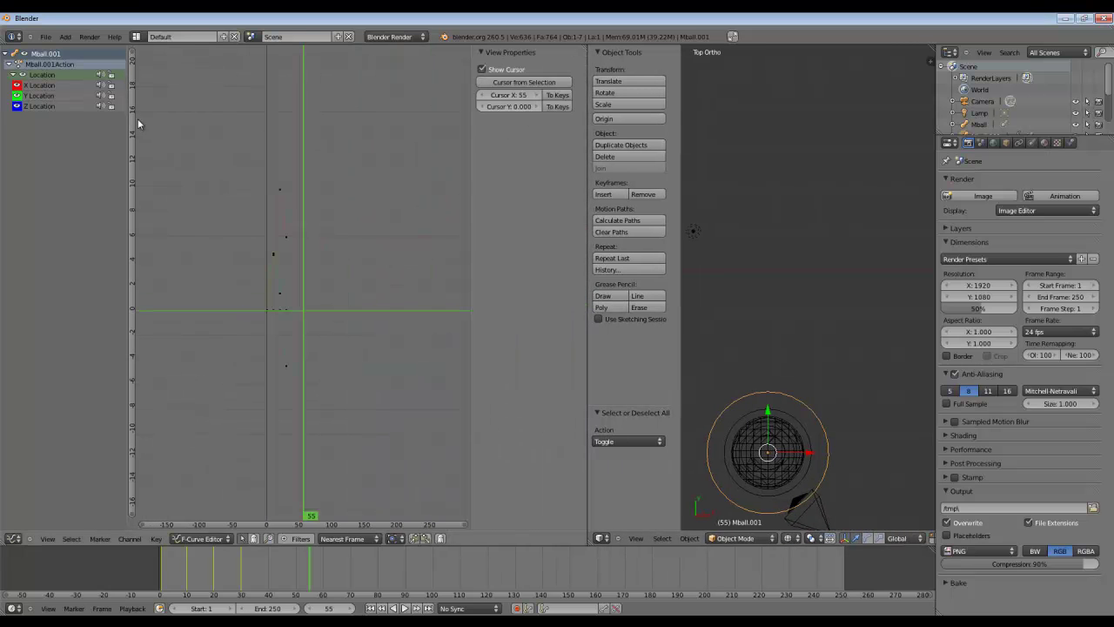
Step: Add a Noise modifier to the largest metaball's X Location curve
click(74, 86)
click(514, 265)
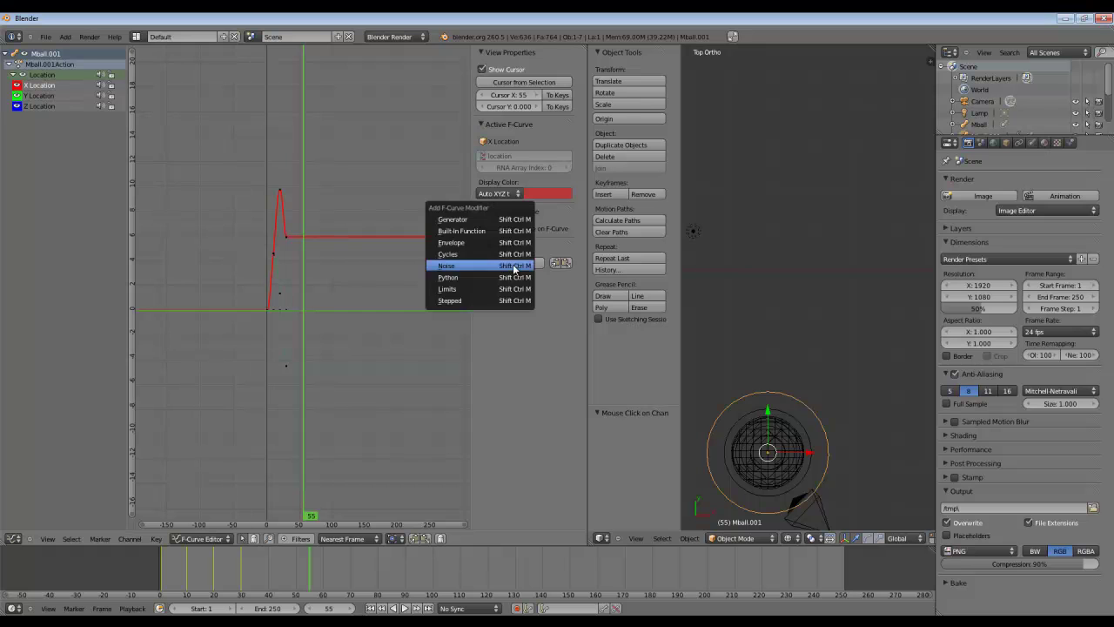
click(446, 265)
Step: Examine the shape of the noise on the X Location curve, especially after the last keyframe
scroll(330, 280, up, 8)
scroll(314, 370, down, 4)
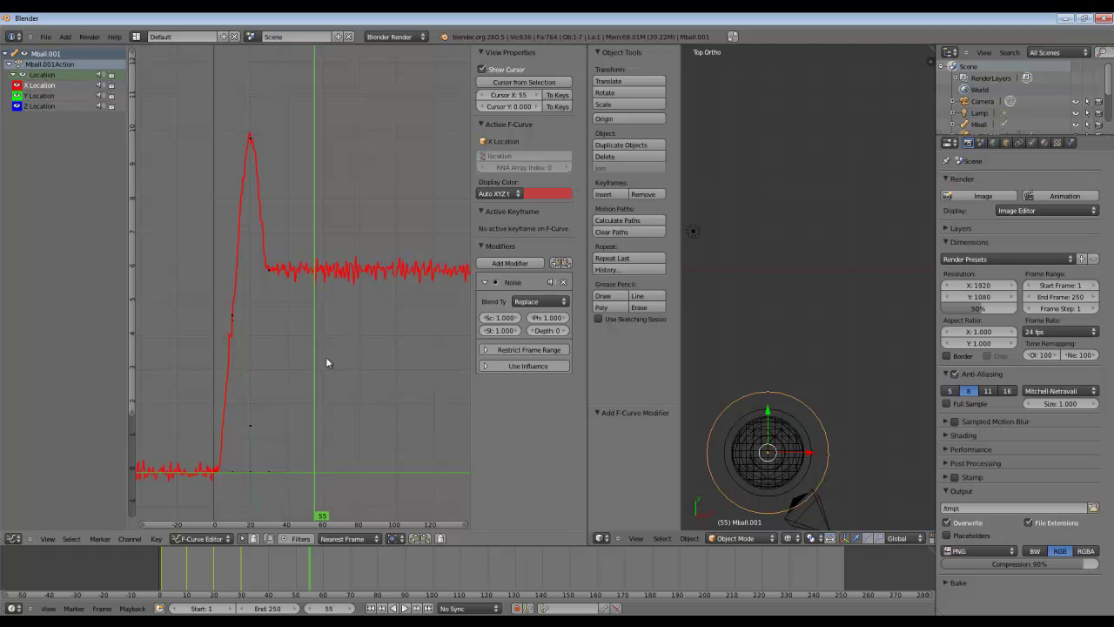
scroll(322, 355, up, 5)
scroll(348, 294, down, 4)
mouse_move(353, 291)
middle_down()
mouse_move(387, 232)
mouse_move(372, 281)
middle_up()
scroll(381, 278, up, 4)
scroll(382, 280, up, 2)
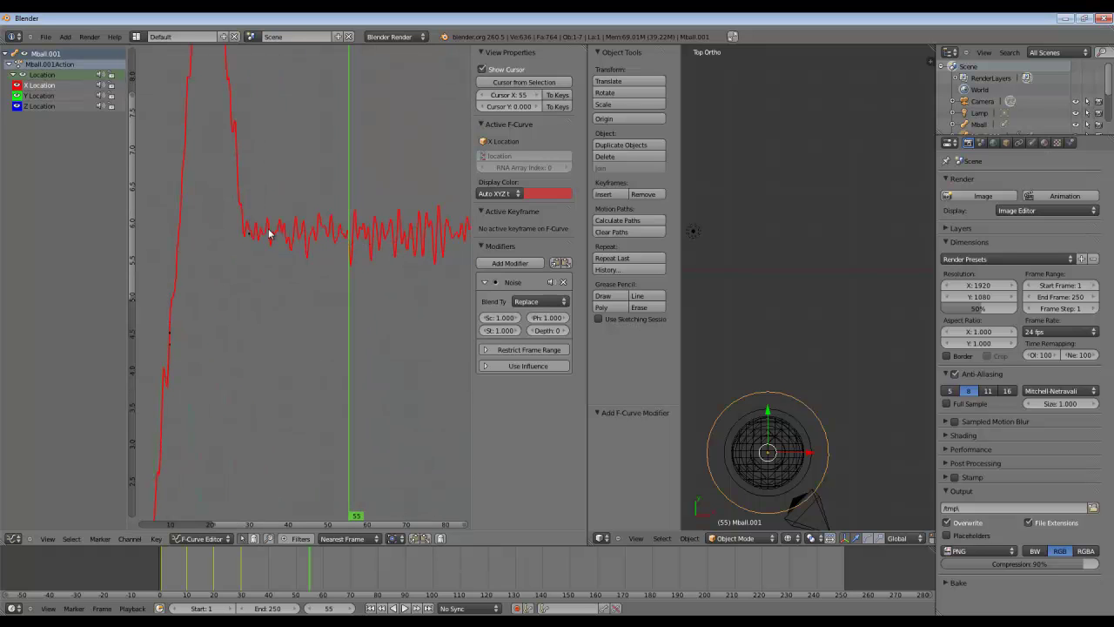
scroll(300, 238, up, 4)
scroll(308, 224, down, 3)
scroll(827, 437, down, 4)
Step: Move to frame 35 and play the animation to view the noise-driven jitter
click(268, 585)
drag(268, 586, 255, 583)
key(alt+a)
scroll(769, 406, up, 4)
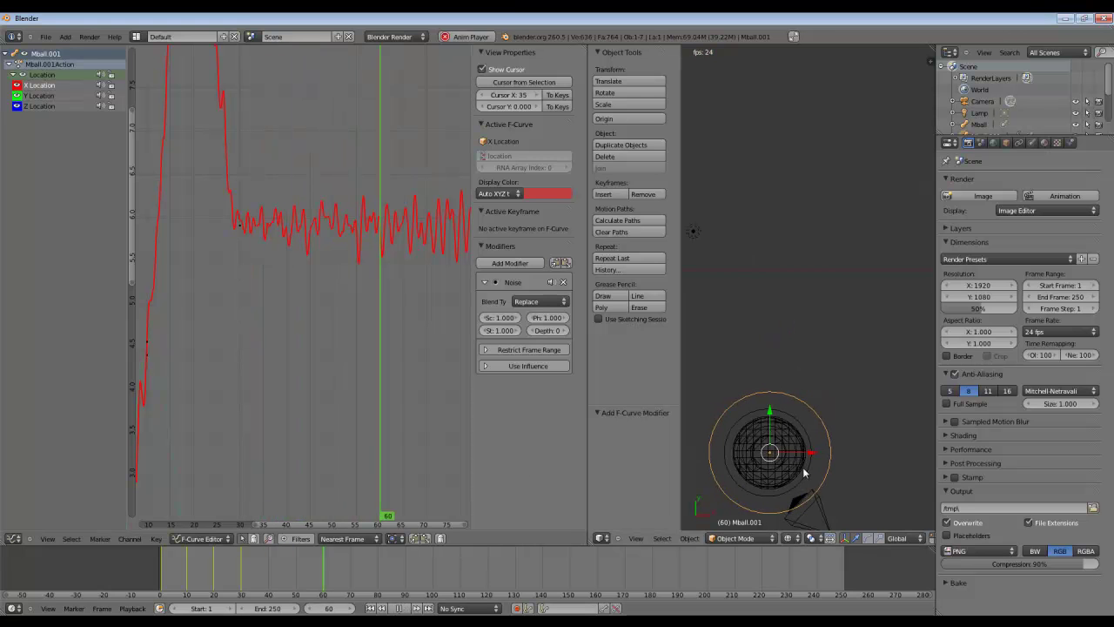
Step: Set the Noise modifier's scale to 25.644 and play the animation from frame 38
drag(497, 321, 515, 321)
drag(324, 307, 277, 313)
key(alt+a)
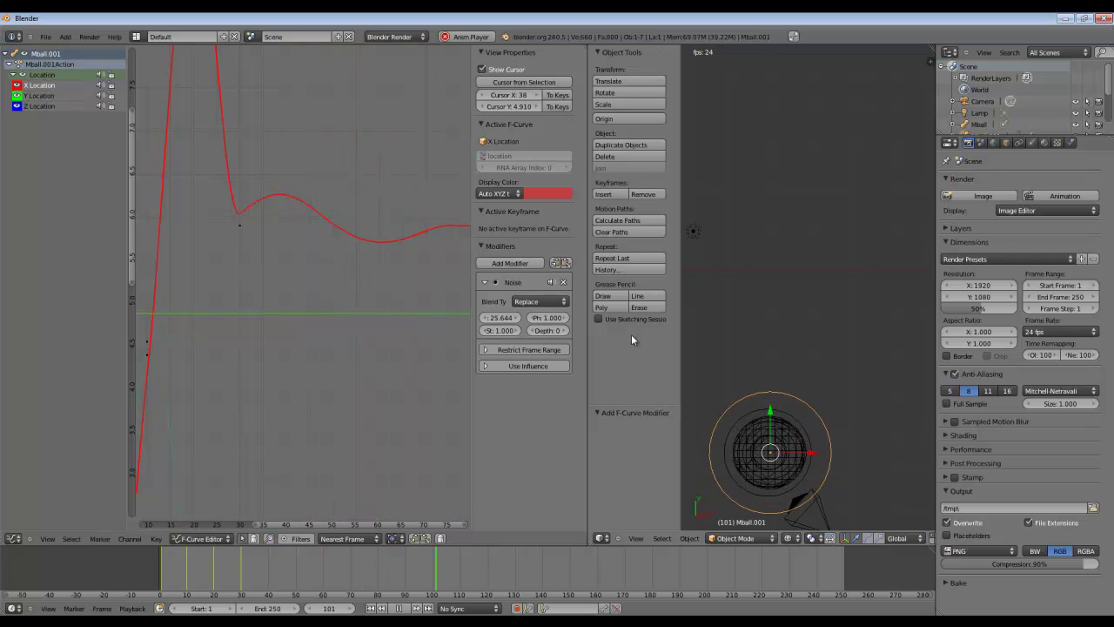
key(alt+a)
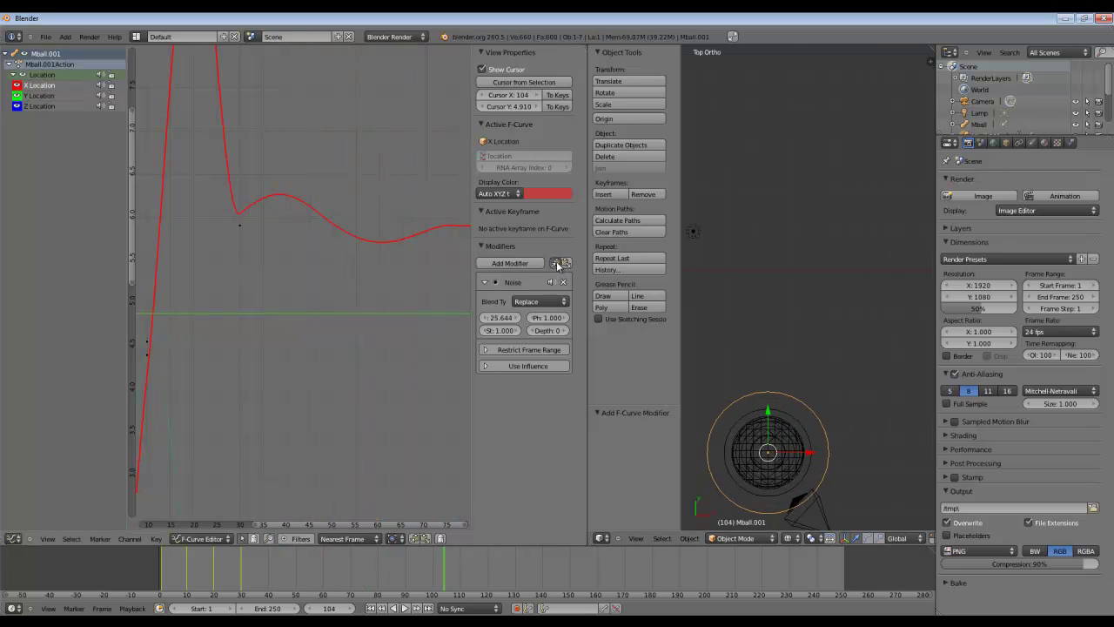
Step: Copy the X Location curve's Noise modifier to the Y Location and Z Location curves
click(56, 96)
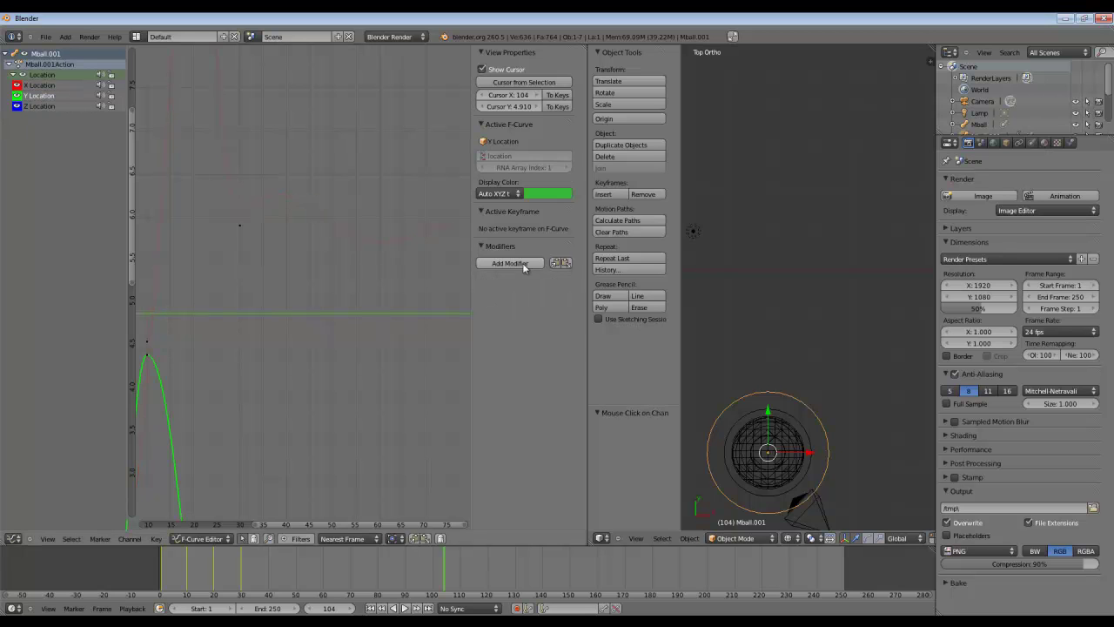
click(564, 262)
click(41, 106)
click(564, 262)
Step: Play the animation from frame 1 to check the noise on all three location axes
key(shift+Left)
key(alt+a)
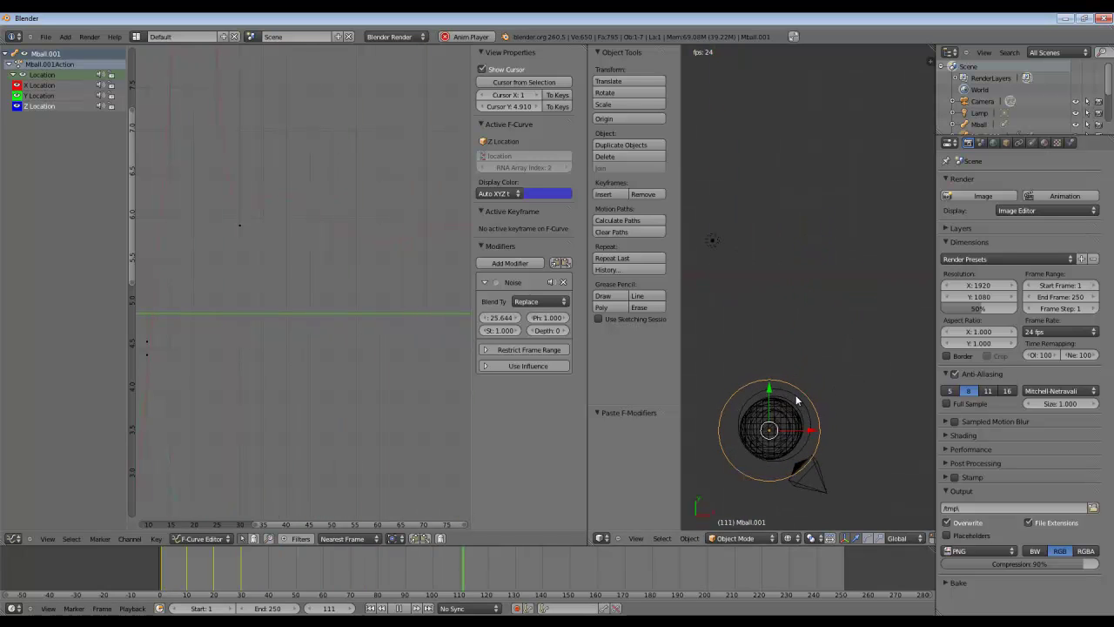
key(alt+a)
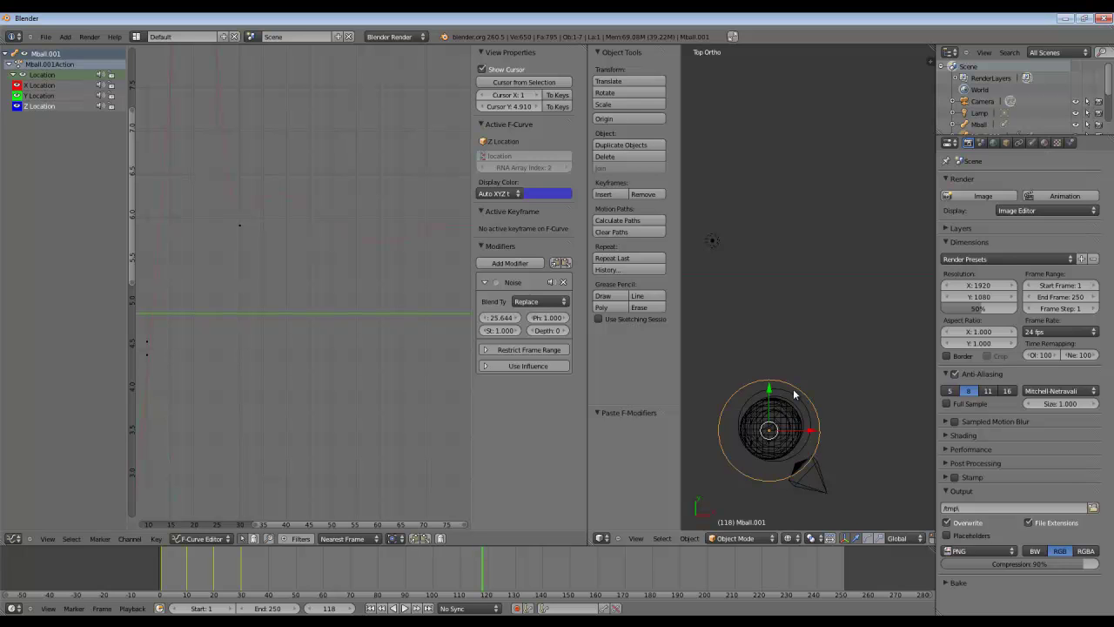
Step: Offset the phase of the Noise modifiers on the Y Location and Z Location curves, using 1247.88 for Z
click(39, 100)
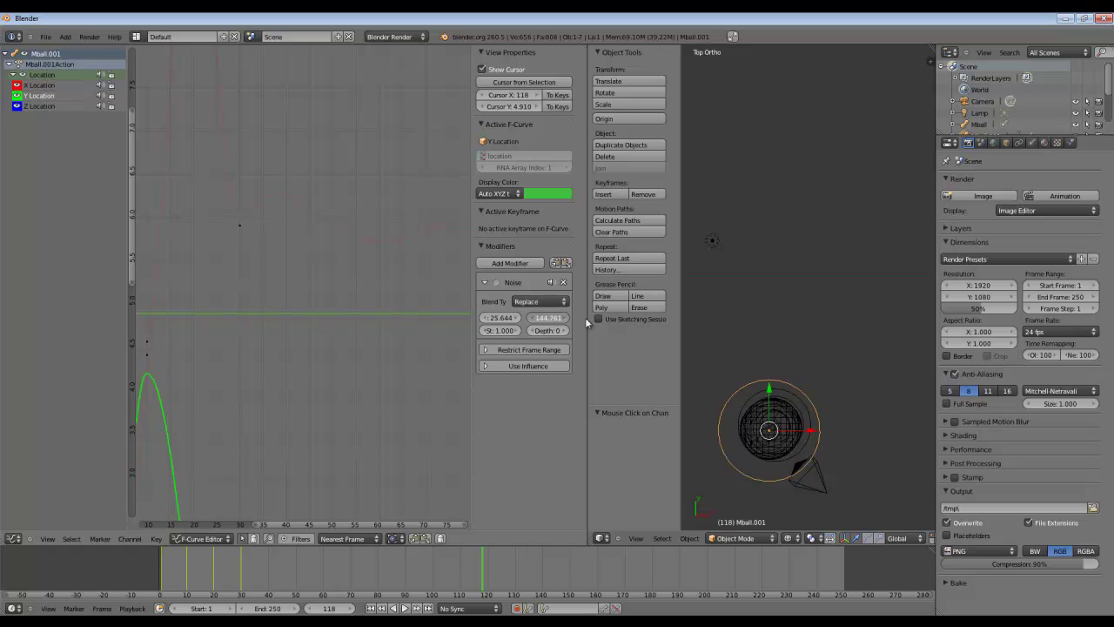
click(39, 107)
drag(547, 317, 761, 321)
Step: Play the animation from frame 40 to check the lead metaball's movement with the offset noise phases
click(270, 563)
key(alt+a)
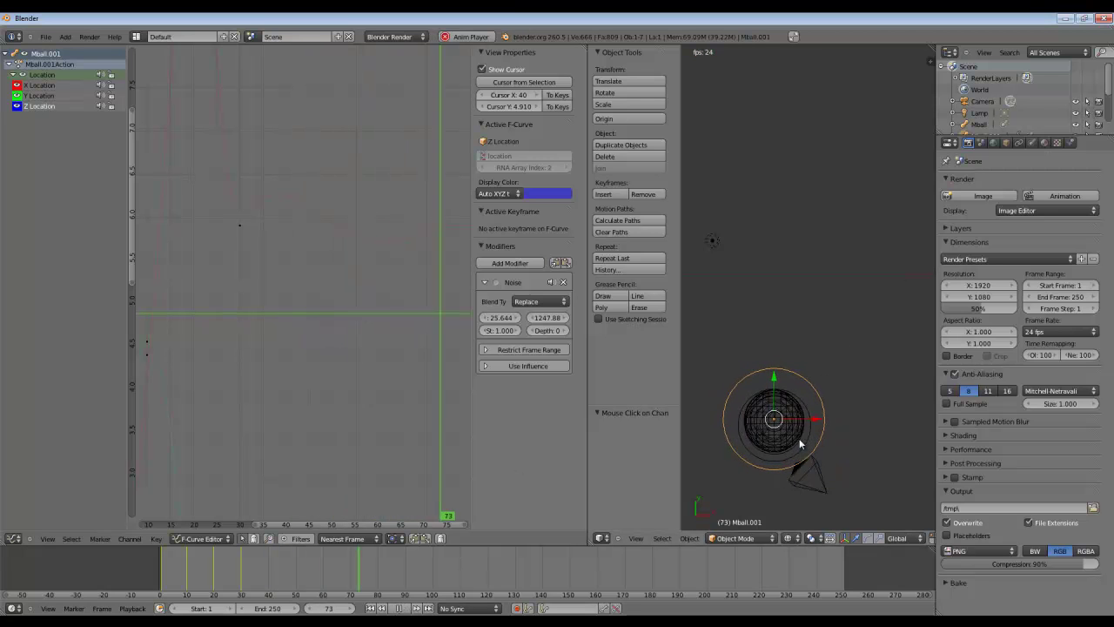
scroll(794, 335, up, 3)
shift+middle_drag(809, 430, 838, 361)
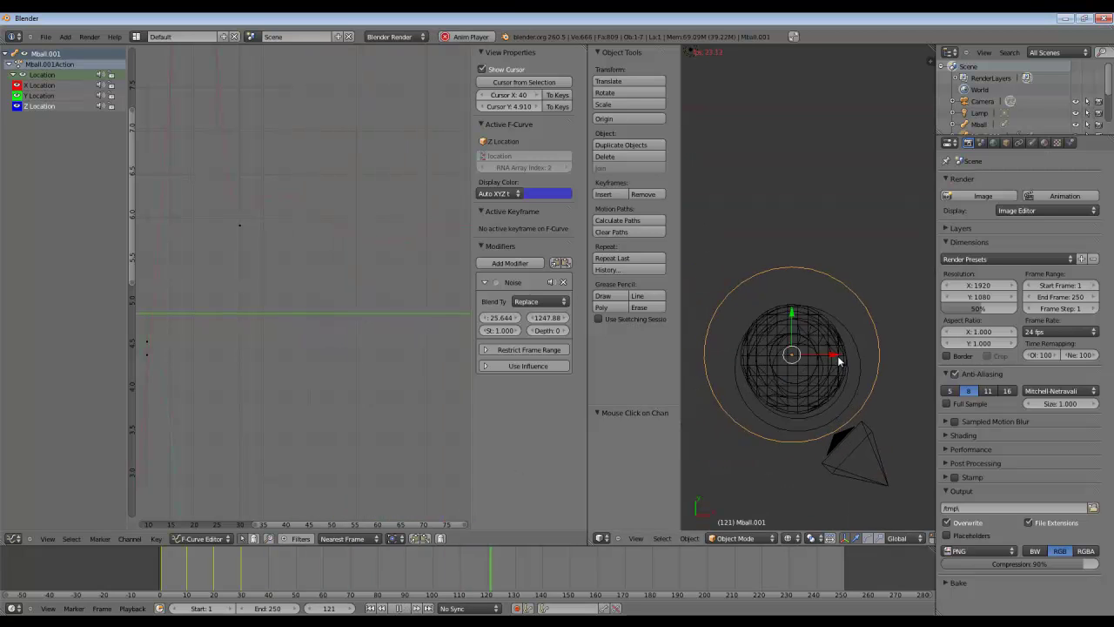
key(alt+a)
Step: Paste the copied Noise modifier onto the X, Y and Z Location curves of the trailing metaball Mball.004
right_click(767, 420)
right_click(752, 409)
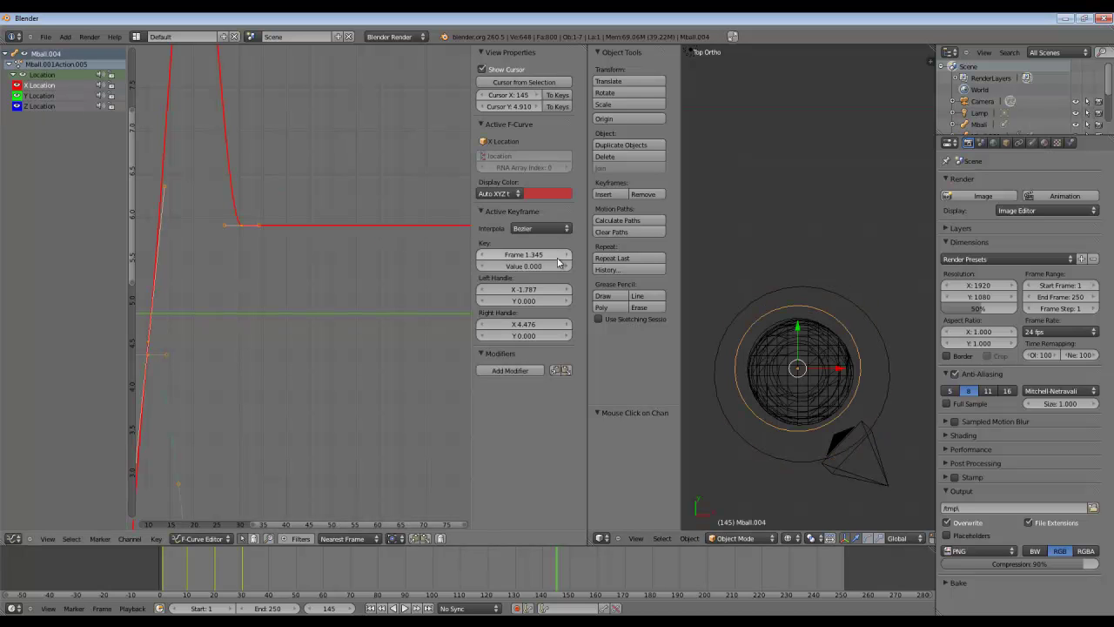
click(565, 370)
click(36, 96)
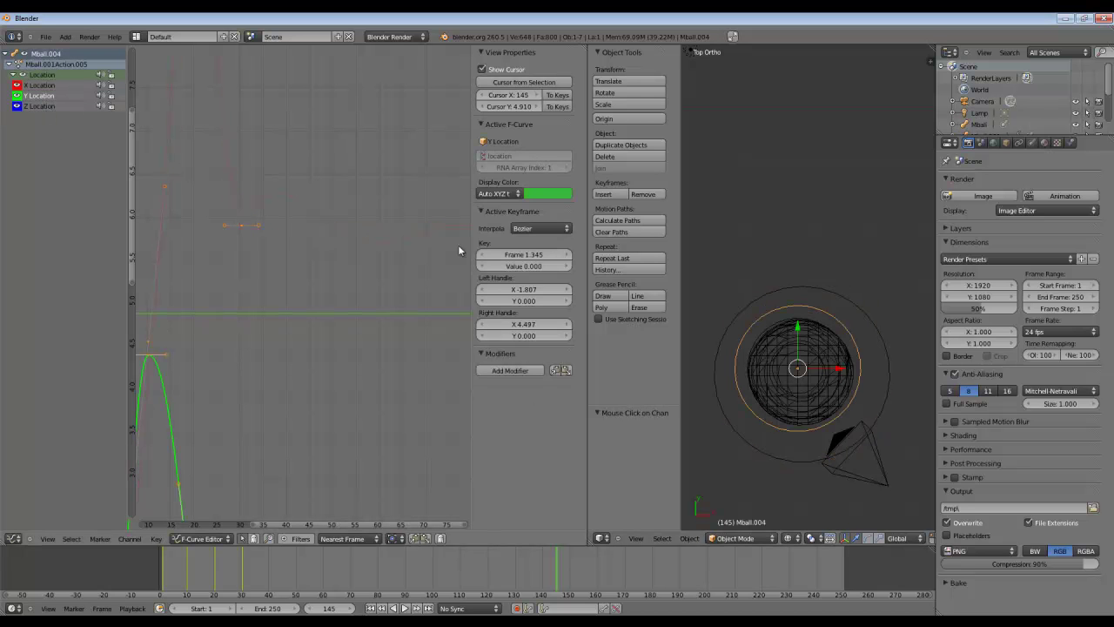
click(565, 370)
click(66, 102)
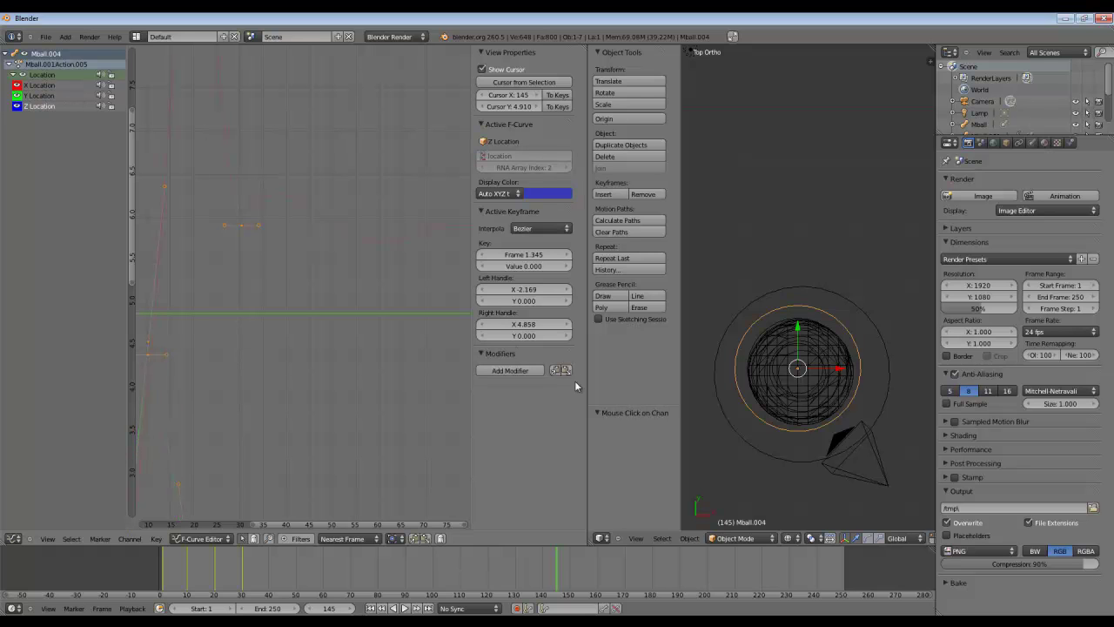
click(565, 369)
Step: Offset the noise phase on Mball.004's Y Location and Z Location curves, using 796.520 for Z
click(44, 85)
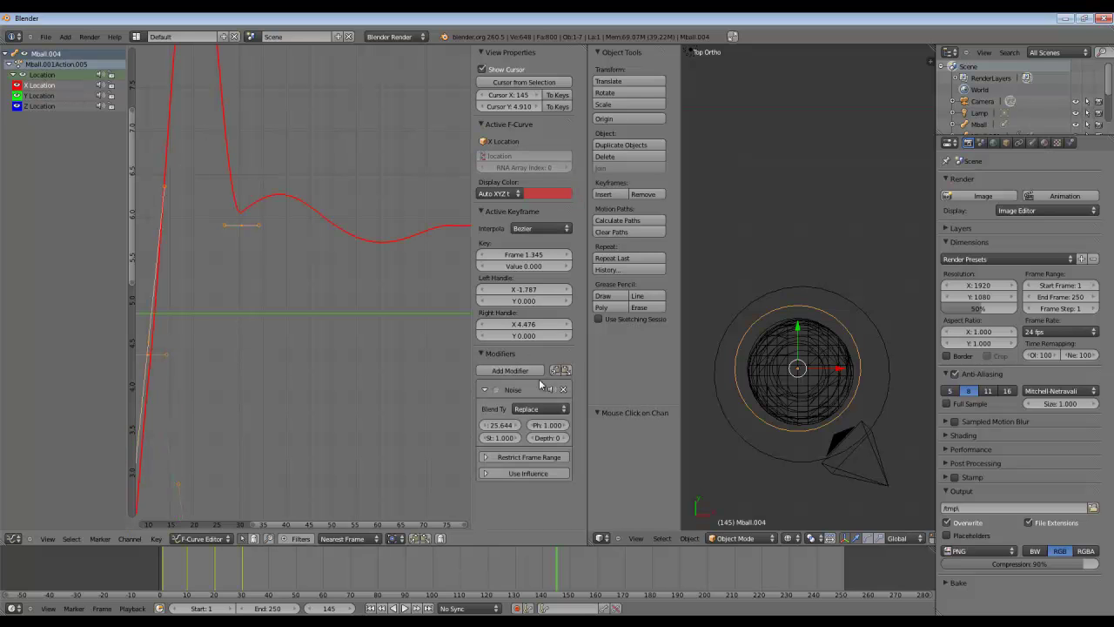
click(62, 95)
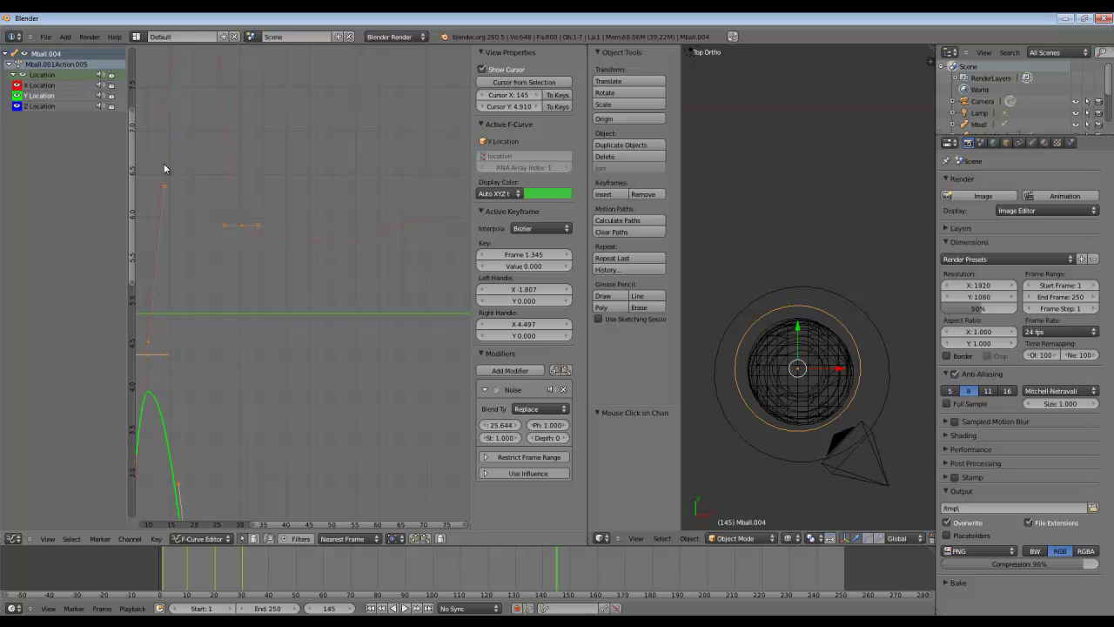
drag(542, 426, 470, 422)
click(38, 107)
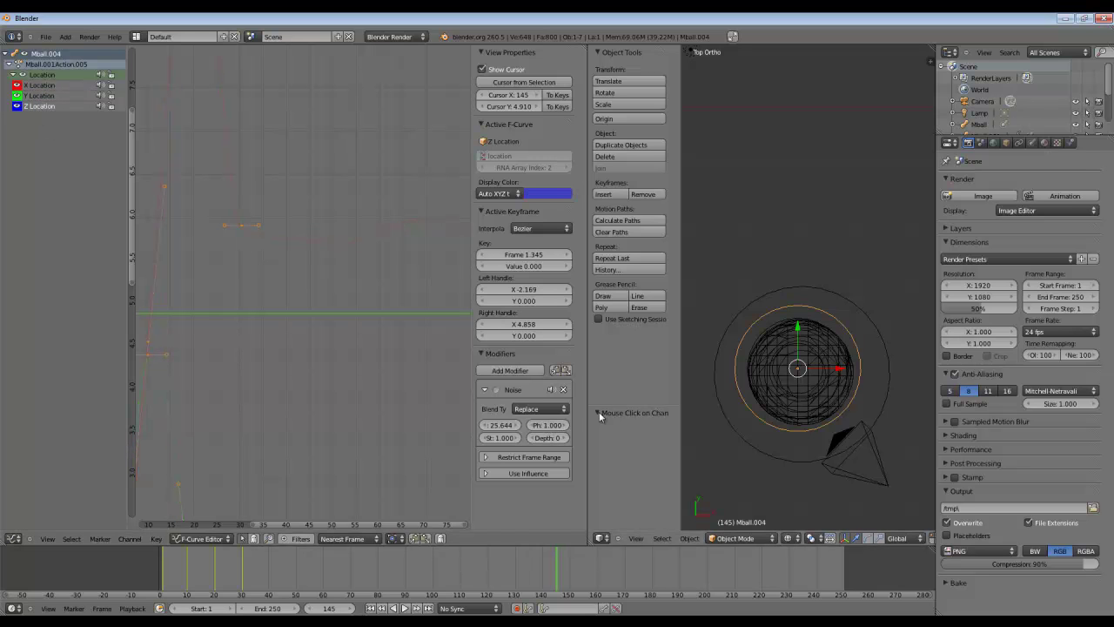
Step: Deselect everything, switch the viewport to solid shading and play the animation from frame 36
scroll(865, 319, down, 2)
key(a)
key(z)
scroll(862, 296, up, 1)
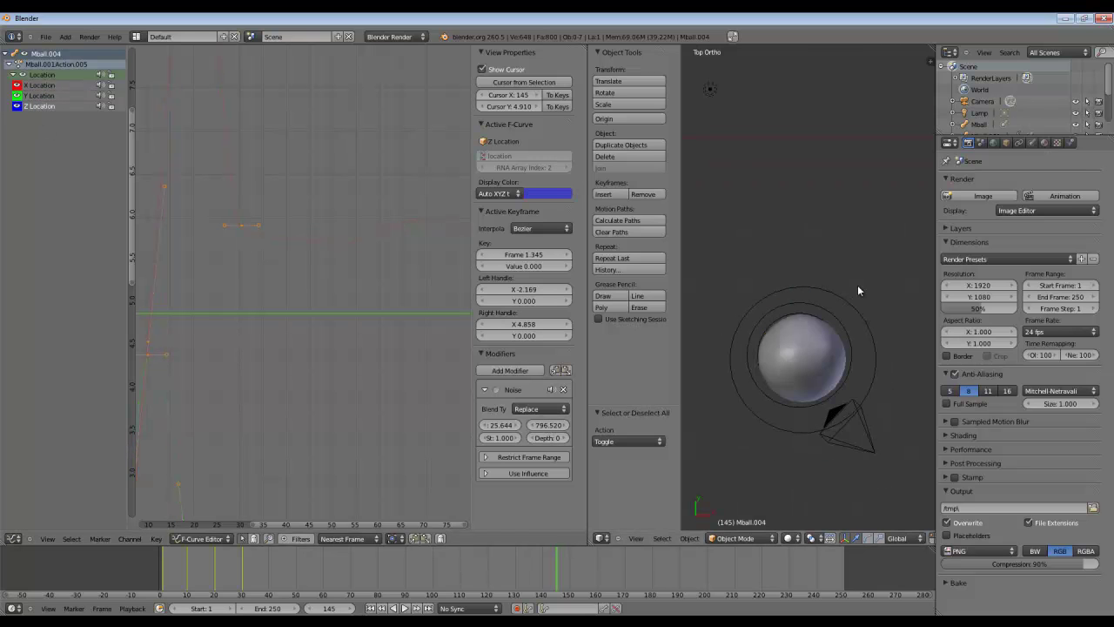
click(258, 567)
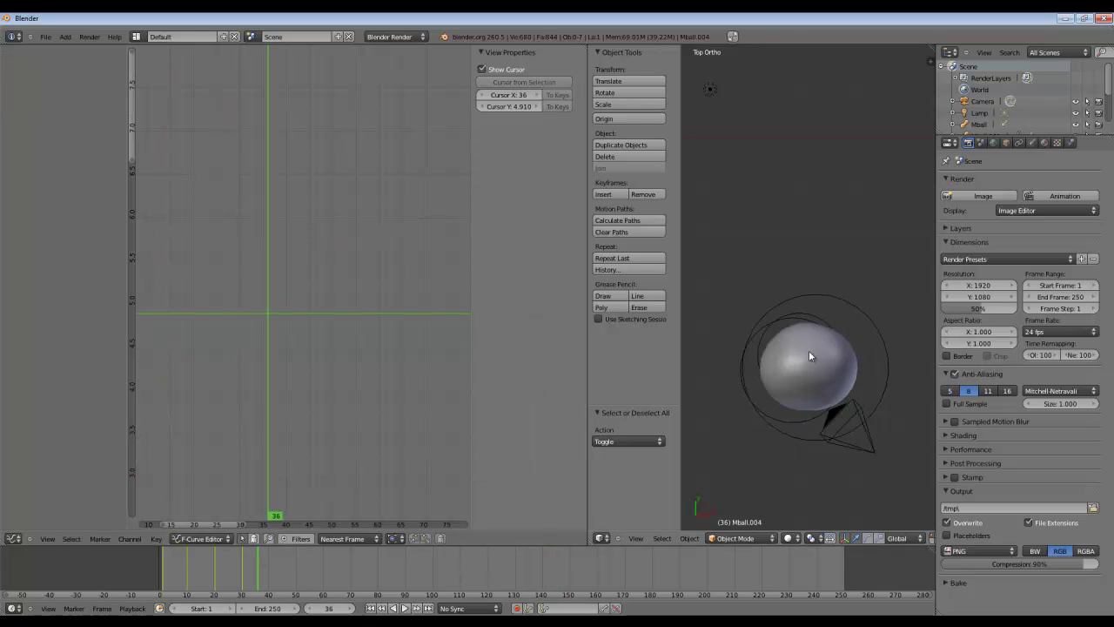
scroll(805, 349, down, 2)
scroll(802, 346, up, 2)
key(alt+a)
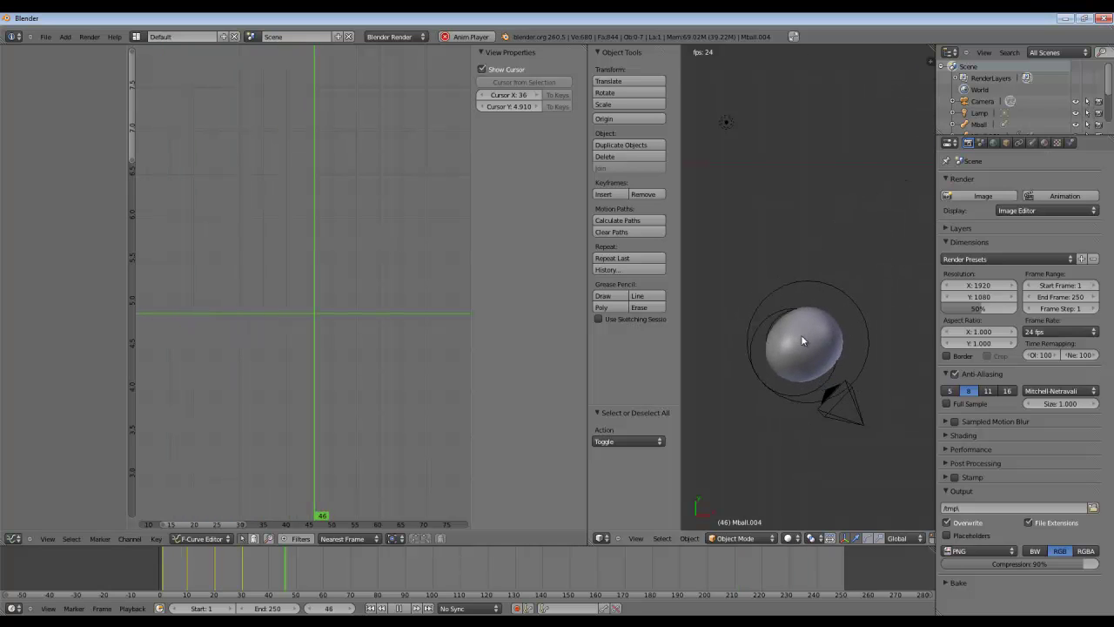
key(alt+a)
Step: Give the base metaball Mball a new material and enable Mirror on it
right_click(799, 336)
click(1045, 142)
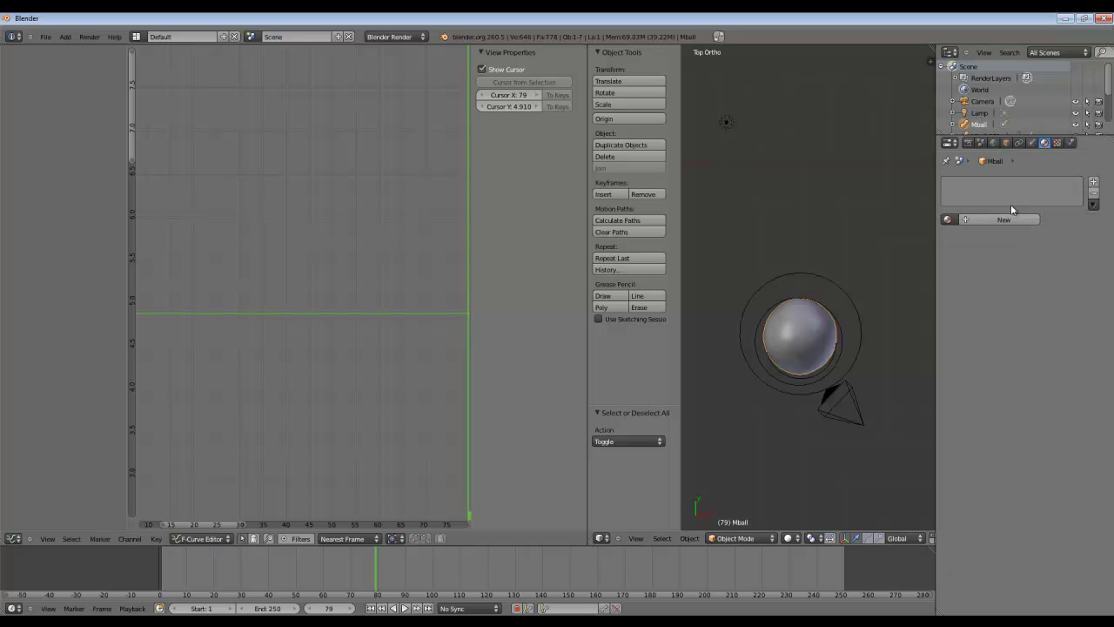
click(1006, 220)
scroll(1048, 461, down, 3)
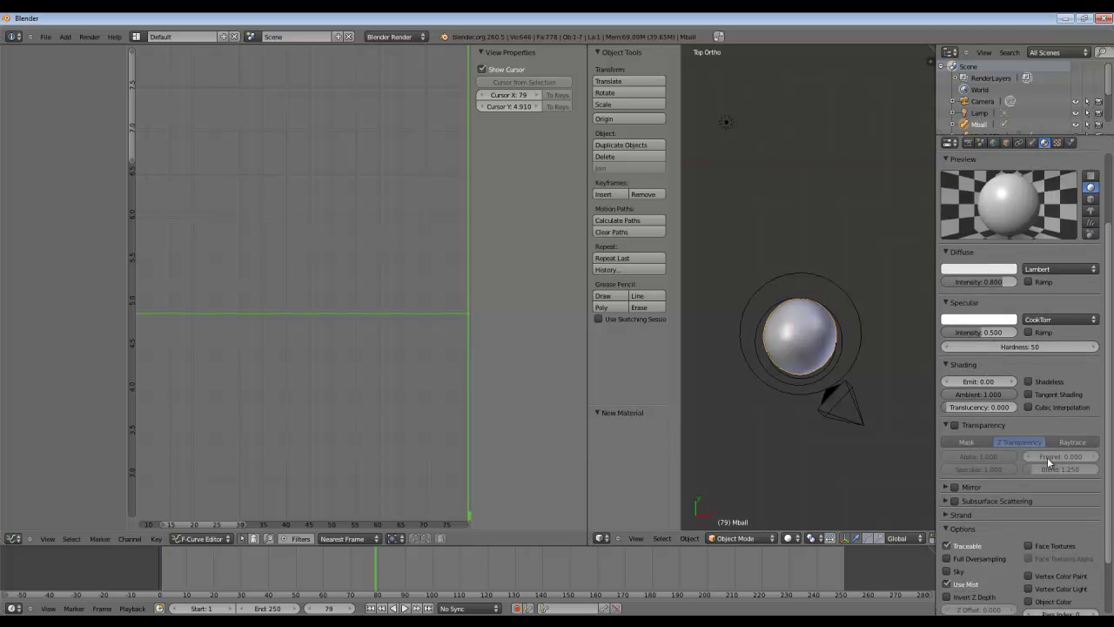
scroll(1034, 404, down, 3)
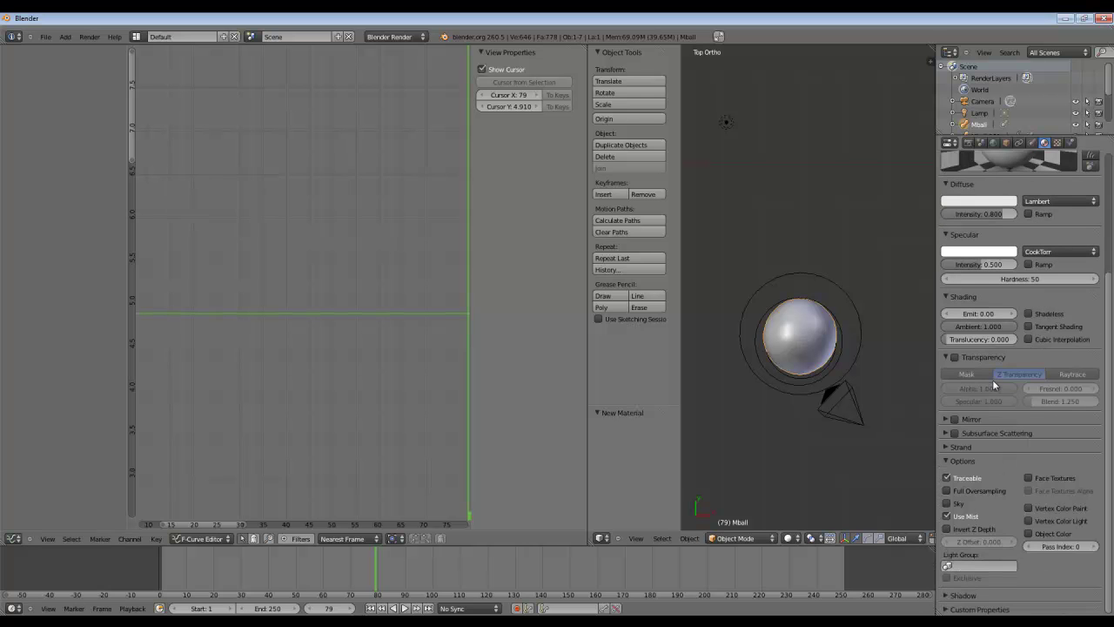
click(952, 420)
click(954, 419)
Step: Set the material's mirror reflectivity to 1.000 and its mirror Fresnel to 3.210
scroll(957, 512, up, 5)
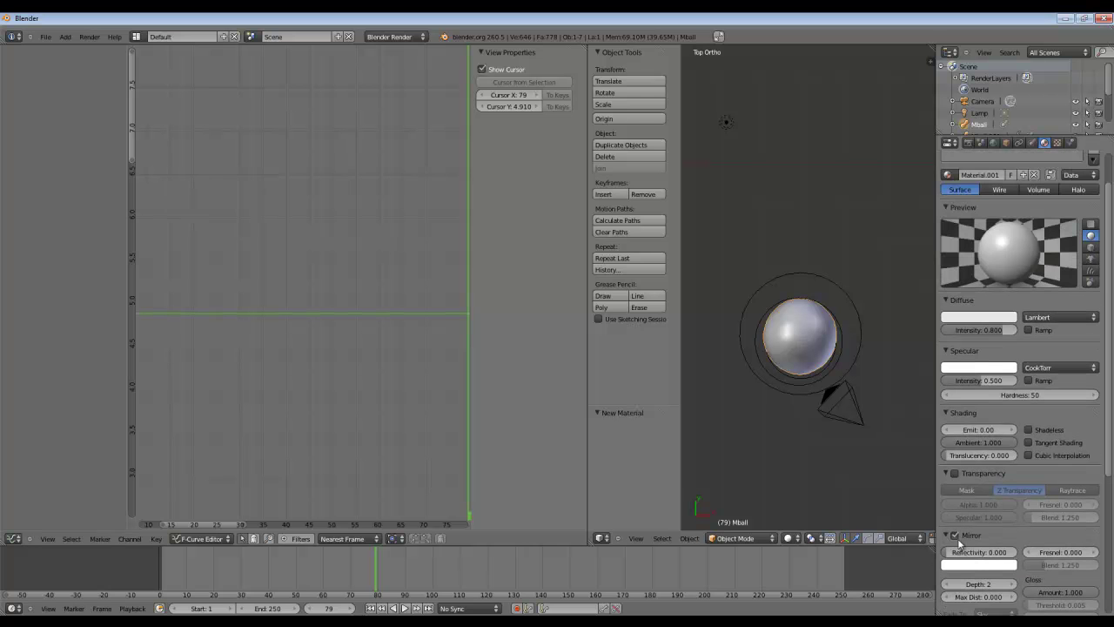
drag(1043, 555, 1046, 563)
drag(1047, 555, 1093, 555)
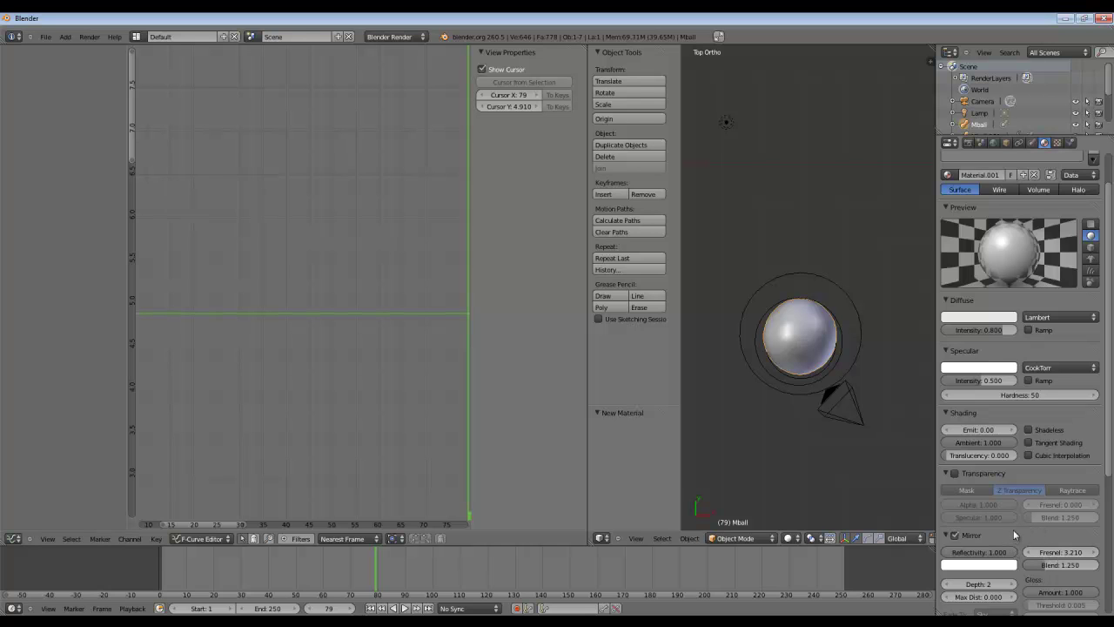
scroll(1007, 533, down, 3)
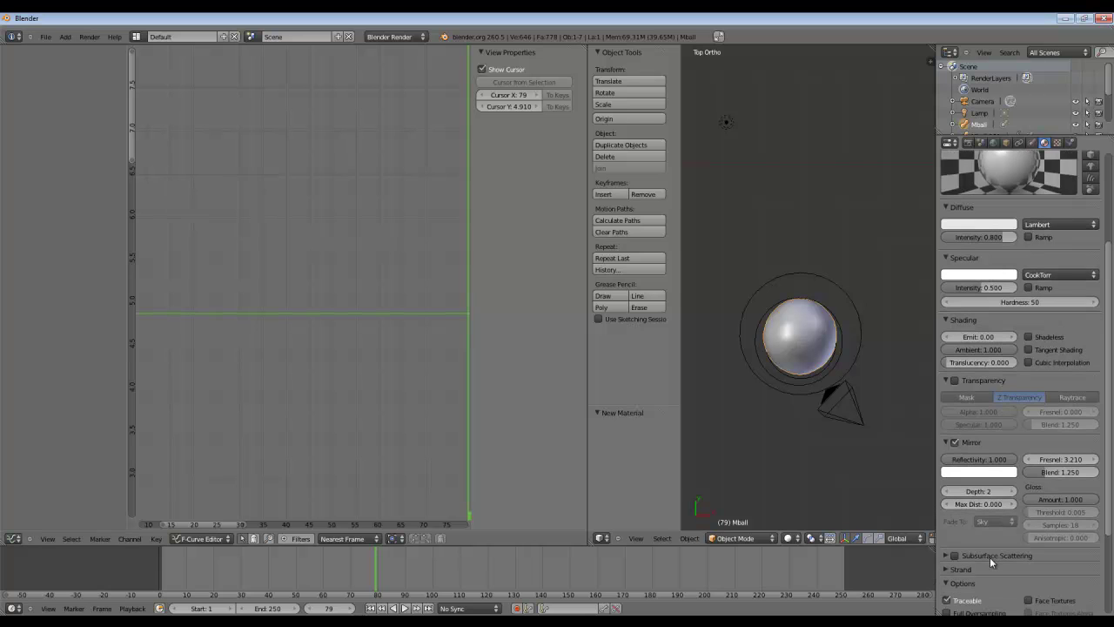
scroll(989, 556, down, 1)
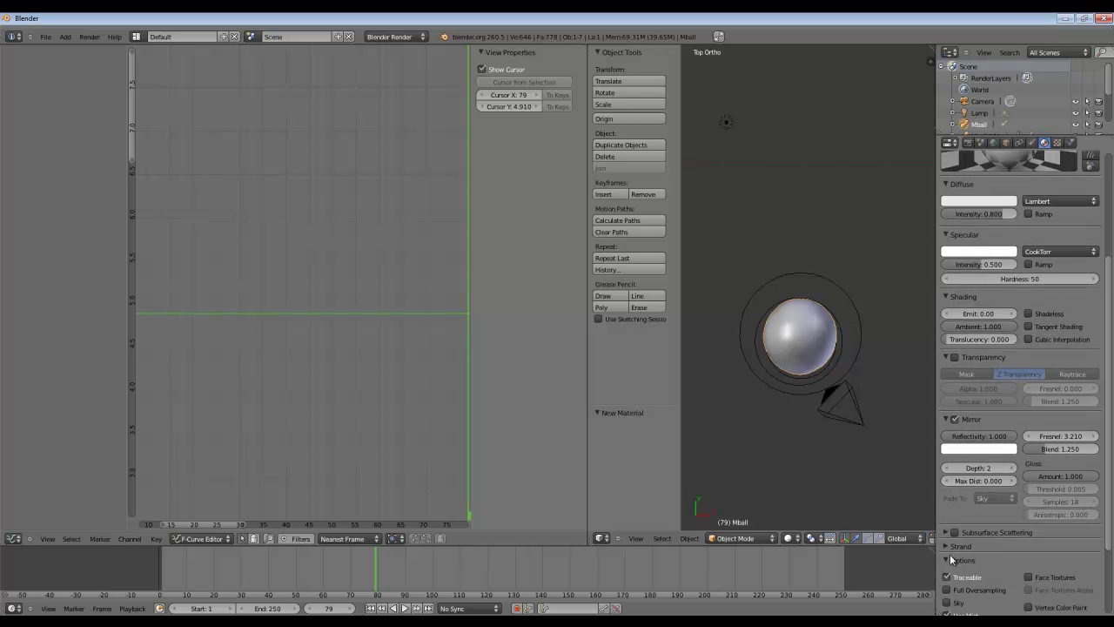
Step: Enable Raytrace transparency on the material with alpha 0.180, Fresnel 3.080 and IOR 1.333
scroll(956, 421, up, 3)
click(955, 450)
click(1072, 467)
drag(1013, 484, 1039, 488)
click(978, 514)
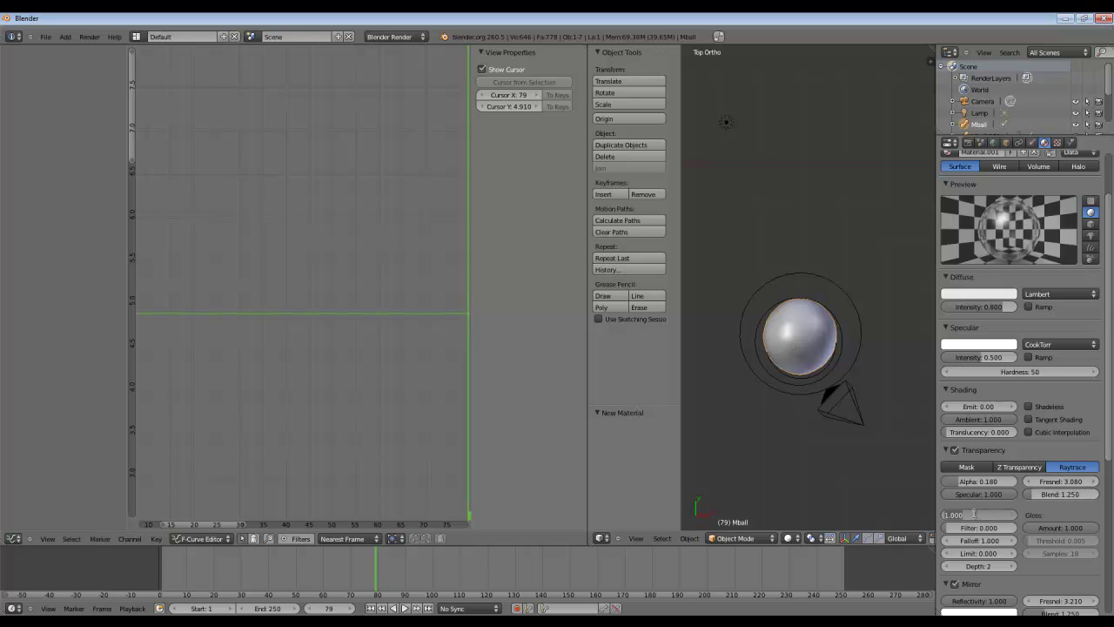
text(1.333)
key(Return)
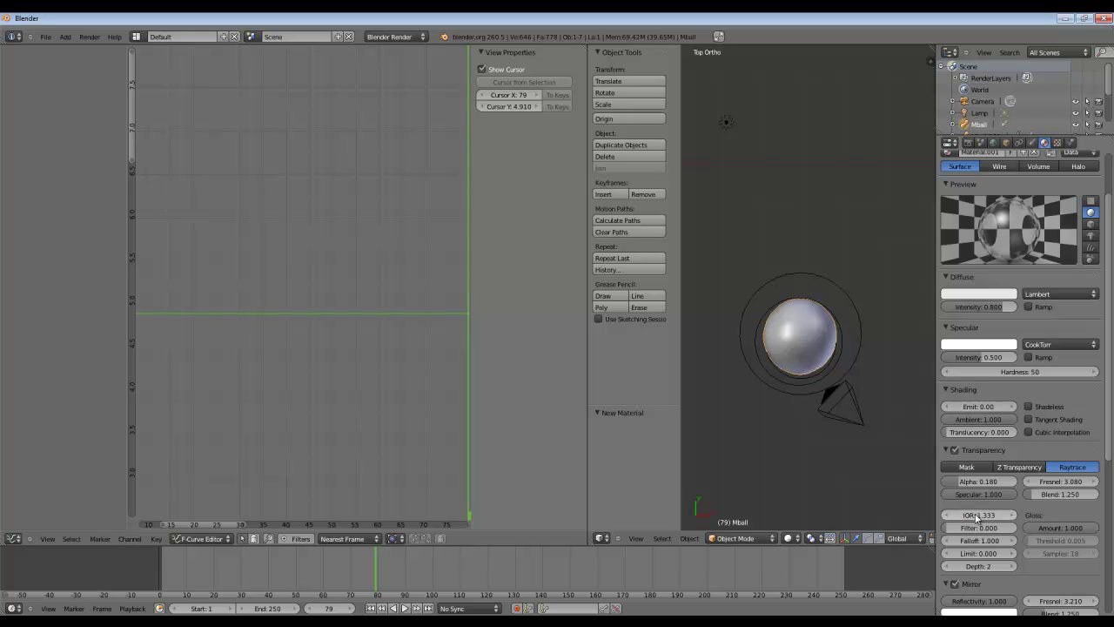
Step: Preview the material on the monkey head and set its specular shader to WardIso
scroll(882, 401, down, 3)
middle_drag(882, 400, 833, 373)
scroll(798, 382, up, 3)
scroll(833, 373, up, 2)
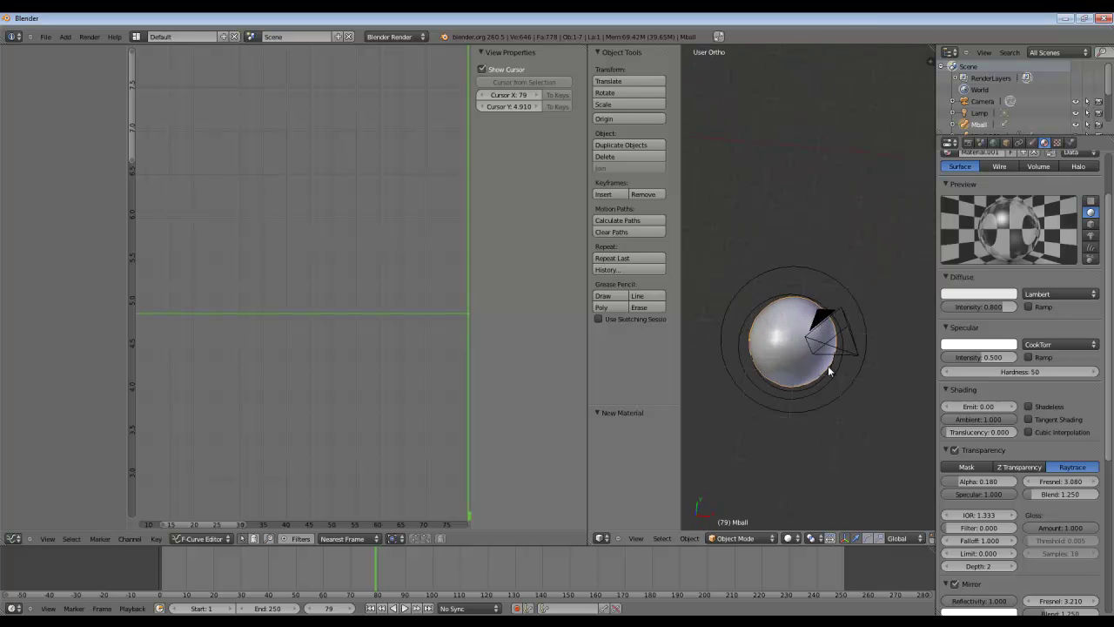
click(1089, 236)
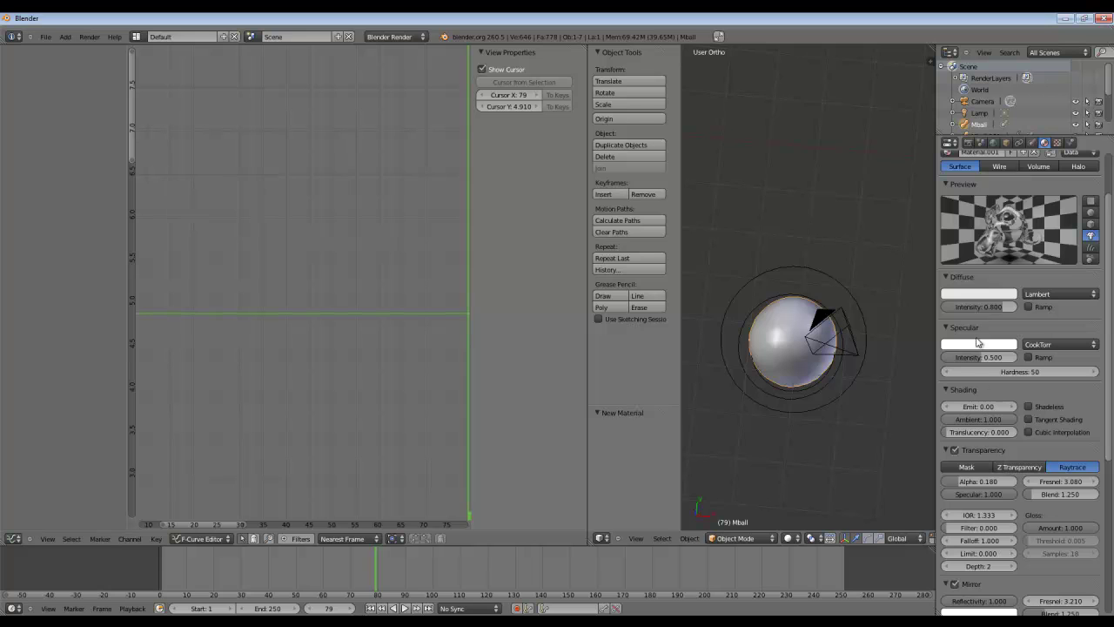
click(1050, 345)
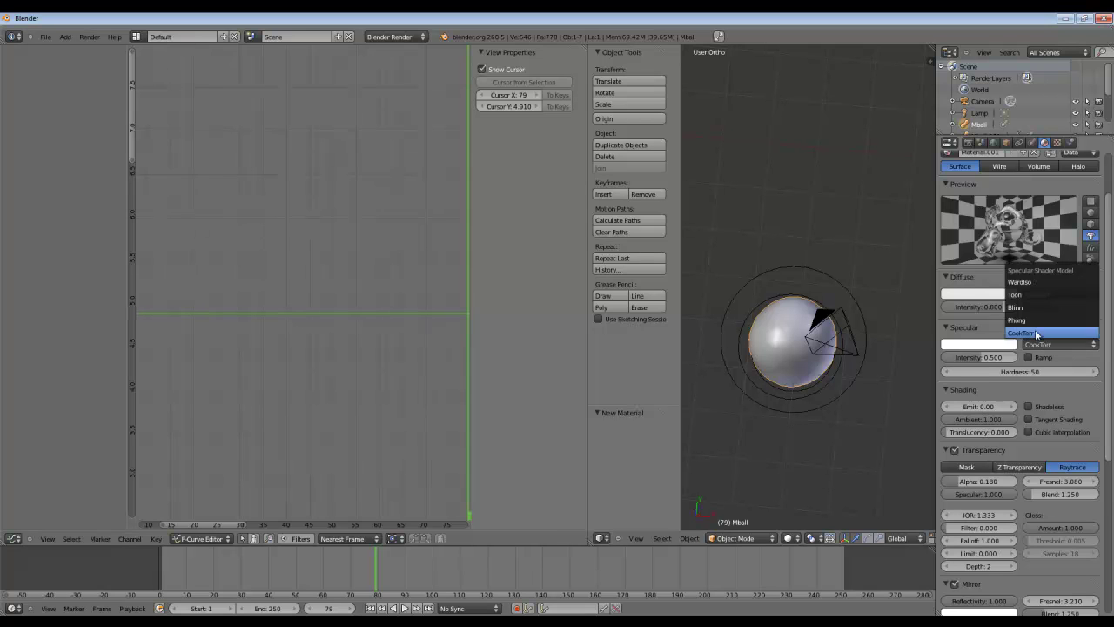
click(1014, 284)
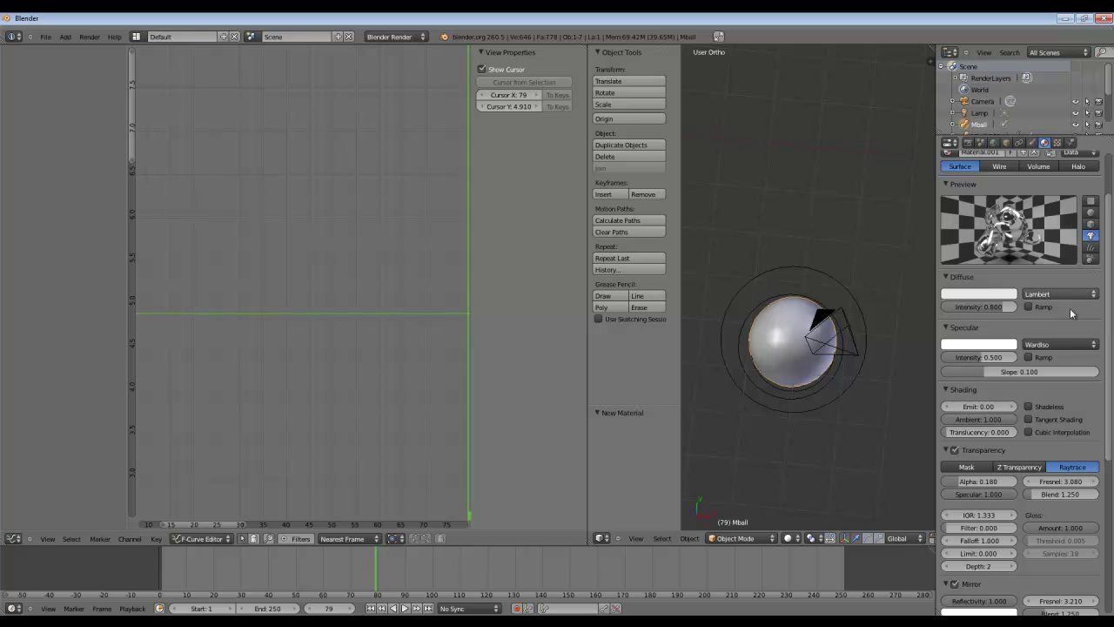
Step: Adjust the material's specular intensity and switch the material preview back to the sphere
scroll(1009, 261, up, 2)
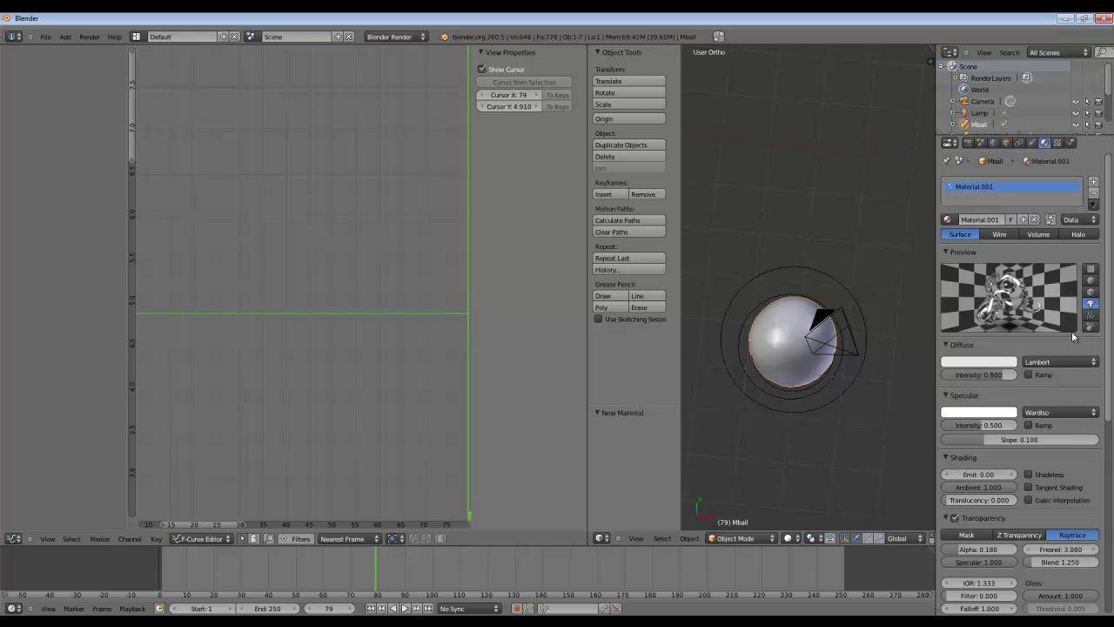
mouse_move(987, 425)
mouse_down()
mouse_move(1015, 426)
mouse_move(958, 442)
mouse_move(978, 439)
mouse_up()
click(1091, 280)
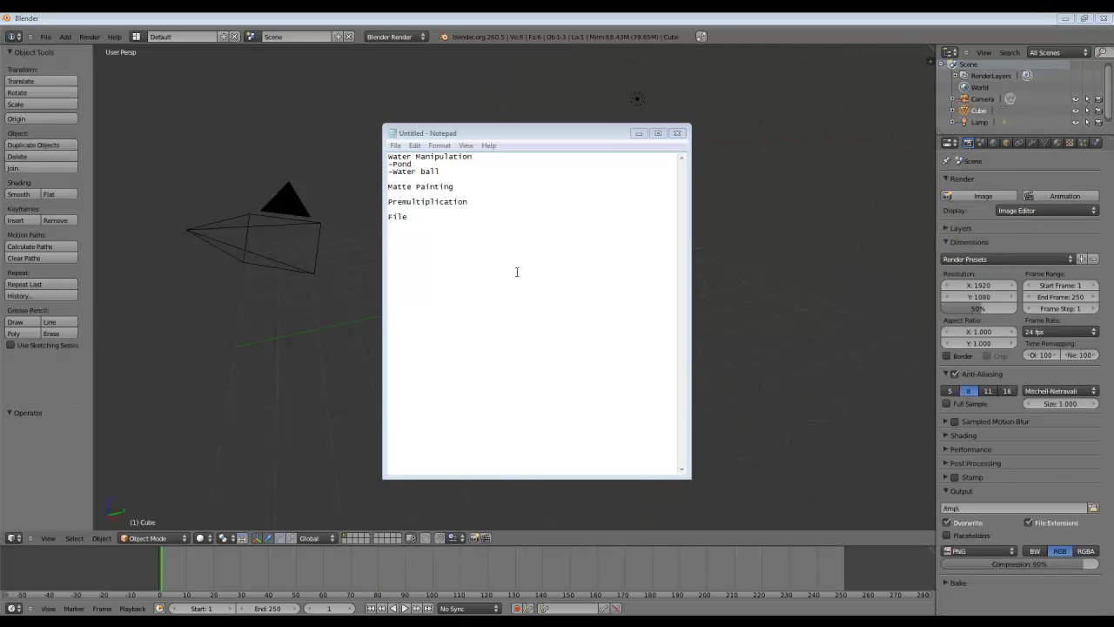
Step: Highlight the Matte Painting line in the Notepad notes, clear the highlight and return to Blender
drag(455, 187, 386, 186)
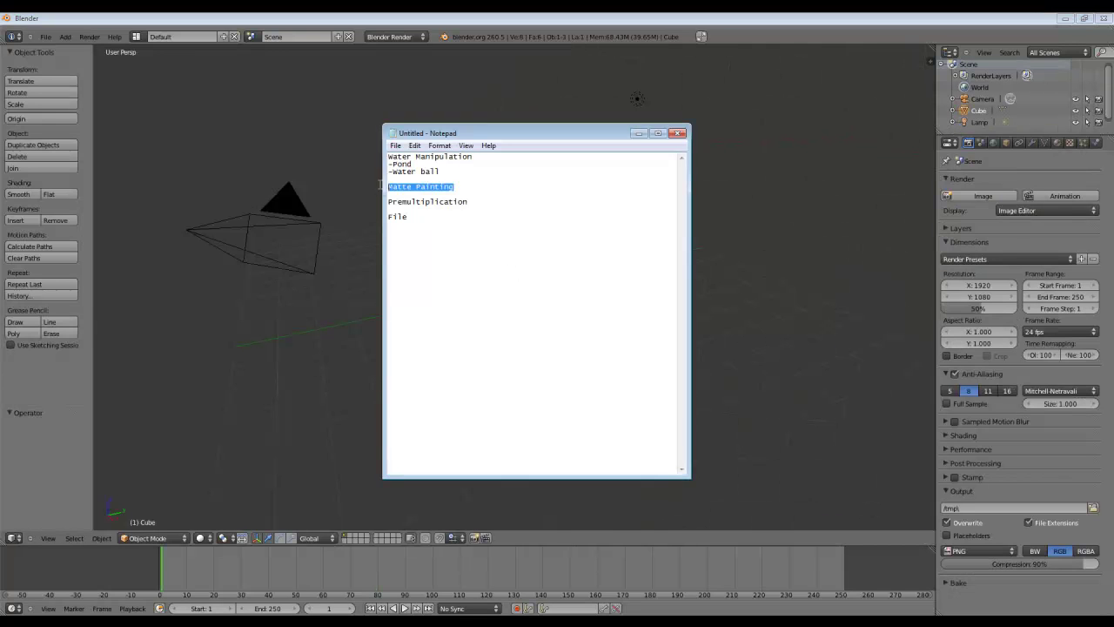
click(497, 259)
click(504, 17)
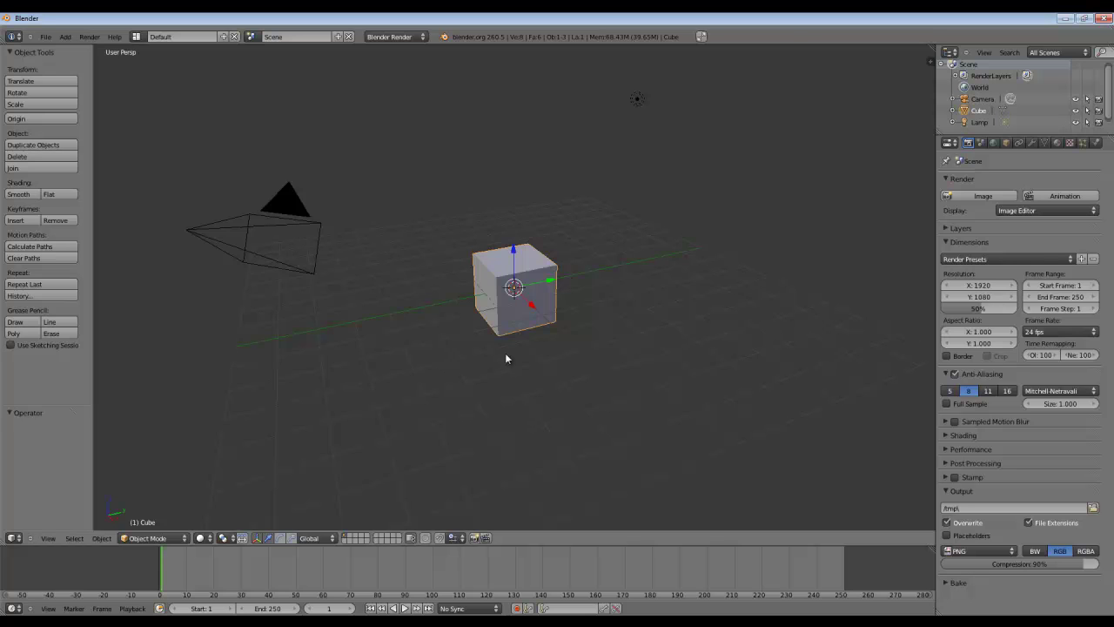
Step: Select the camera in the top orthographic view and clear its rotation
key(KP_7)
key(KP_5)
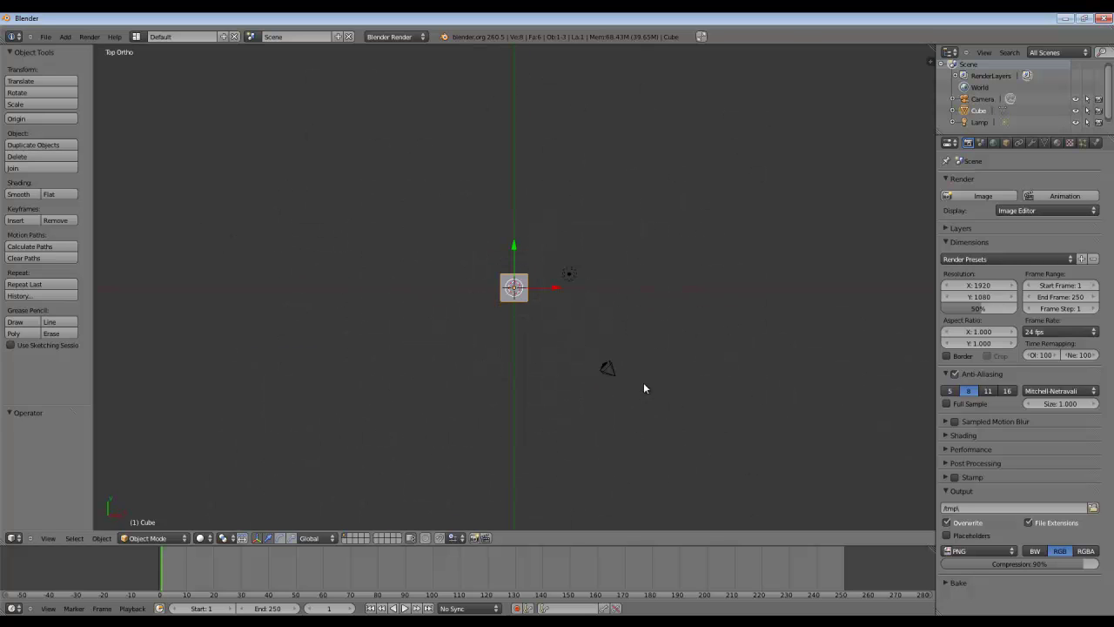
right_click(614, 367)
key(alt+a)
key(alt+r)
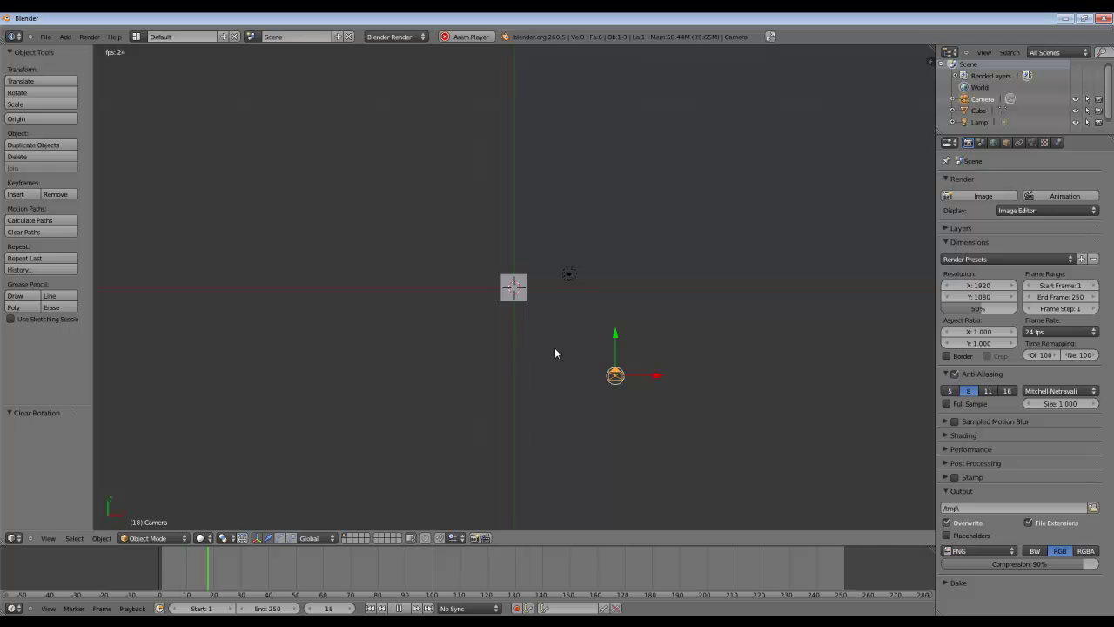
key(alt+a)
Step: Clear the camera's location in the side view and rotate it 90 degrees about X to face along Y
key(KP_3)
key(alt+g)
text(rx-90)
key(Return)
Step: Move the camera back from the cube by about 15.8 units along negative Y and return to frame 1
key(g)
key(y)
click(414, 281)
middle_drag(413, 280, 465, 320)
scroll(569, 343, down, 3)
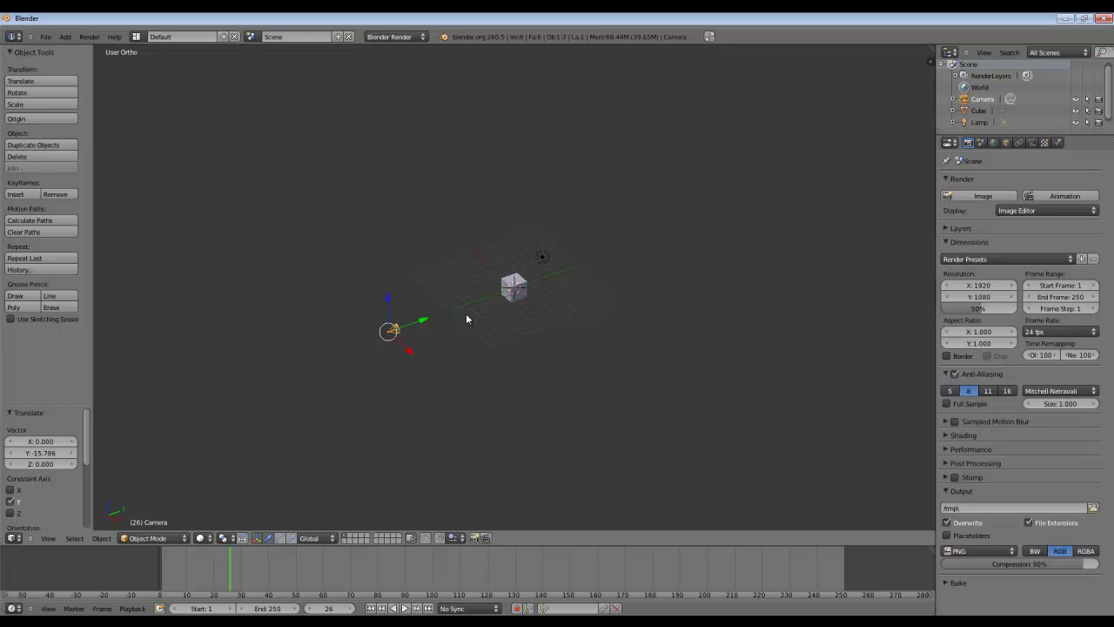
scroll(461, 317, up, 3)
key(shift+Left)
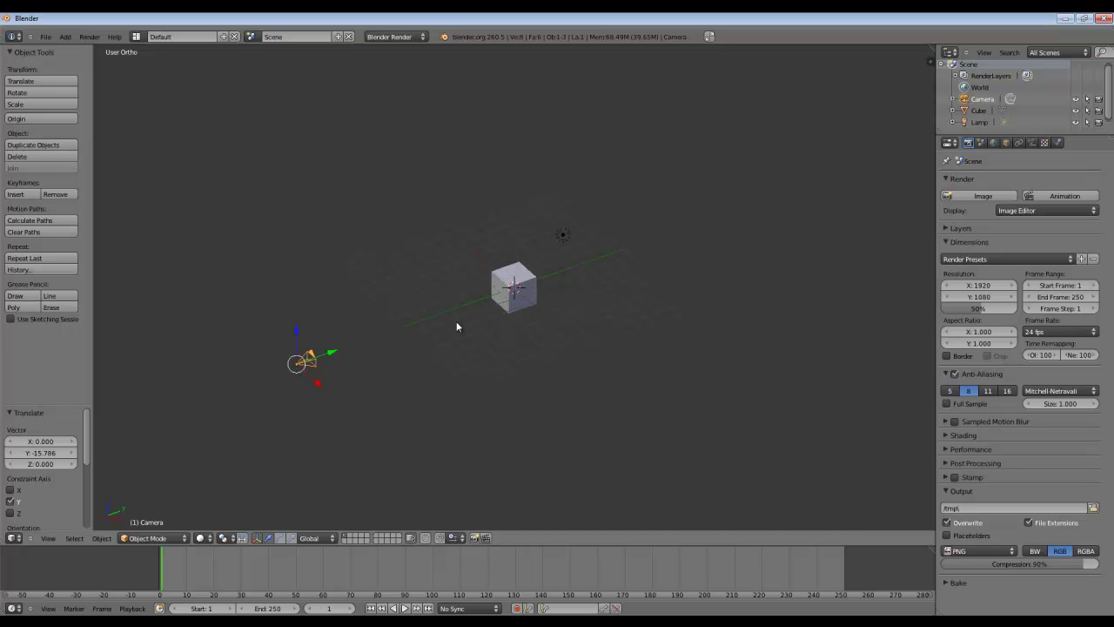
Step: Move the camera closer to the cube by about 9.45 units along Y
middle_drag(460, 350, 541, 332)
key(g)
key(y)
click(537, 350)
scroll(535, 360, up, 3)
scroll(527, 345, up, 3)
scroll(545, 328, up, 2)
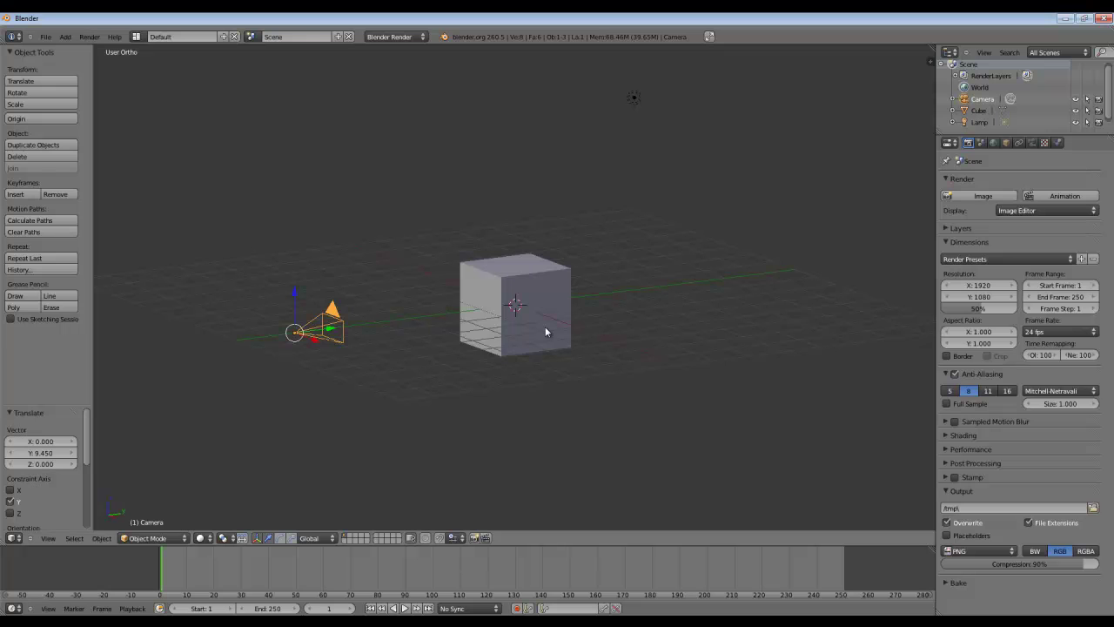
Step: Raise the camera about 3.65 units along Z and select the cube
middle_drag(545, 331, 458, 385)
key(g)
key(z)
click(474, 309)
middle_drag(474, 309, 510, 281)
right_click(510, 281)
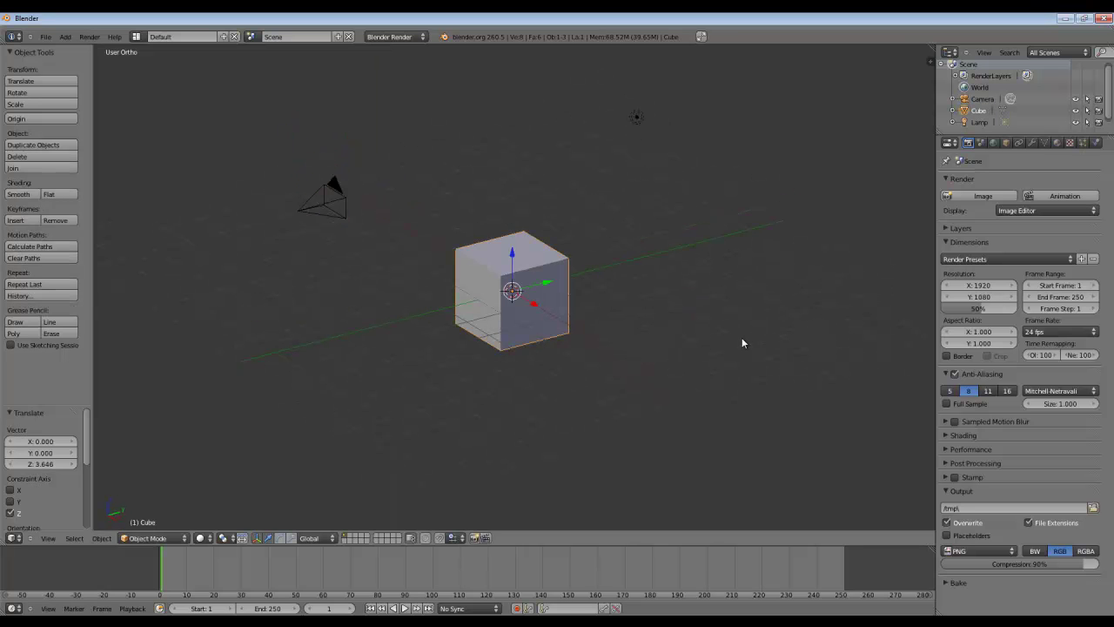
Step: Move the cube along Y towards the camera, enlarge it, and flatten it along Y into a thin upright panel
key(g)
key(y)
click(582, 358)
key(s)
click(905, 528)
key(s)
key(y)
click(471, 320)
Step: Raise the panel about 3.12 units along Z and look at it through the camera
key(g)
key(z)
click(468, 288)
key(KP_1)
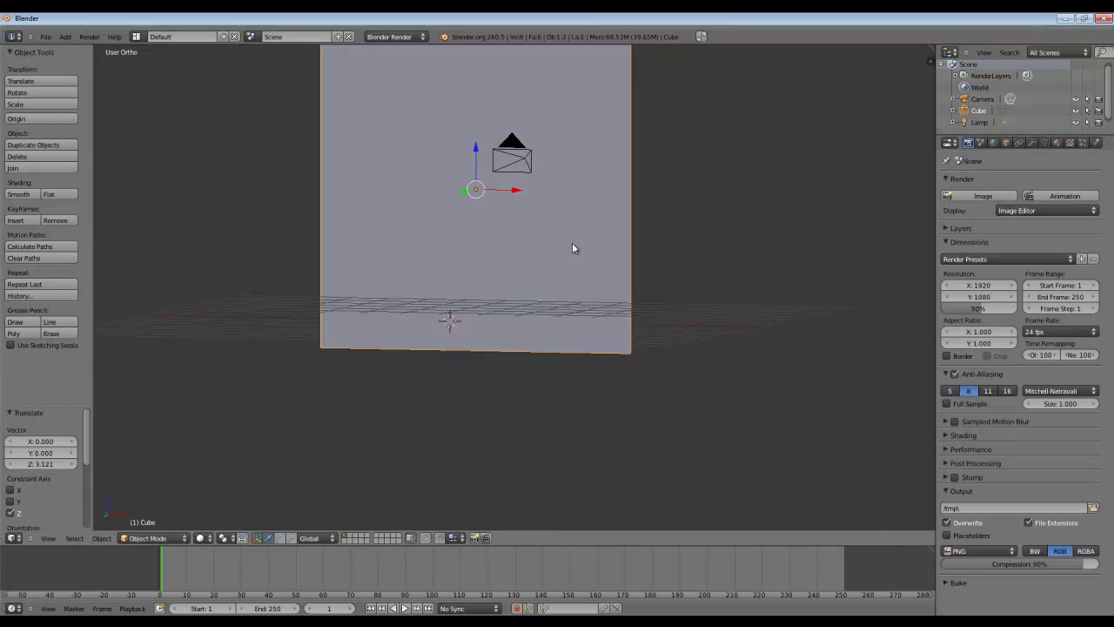
key(KP_0)
Step: Scale the panel by about 0.665, shorten it along Z, and raise it about 0.5 units to surround the camera frame
right_click(660, 302)
key(s)
key(z)
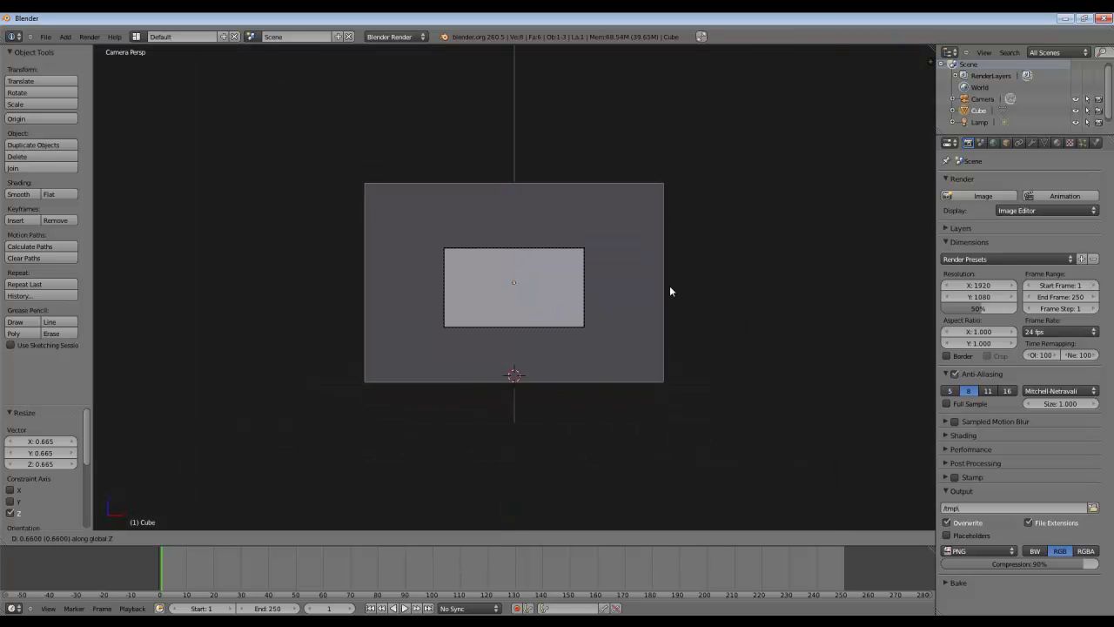
click(623, 362)
key(shift+a)
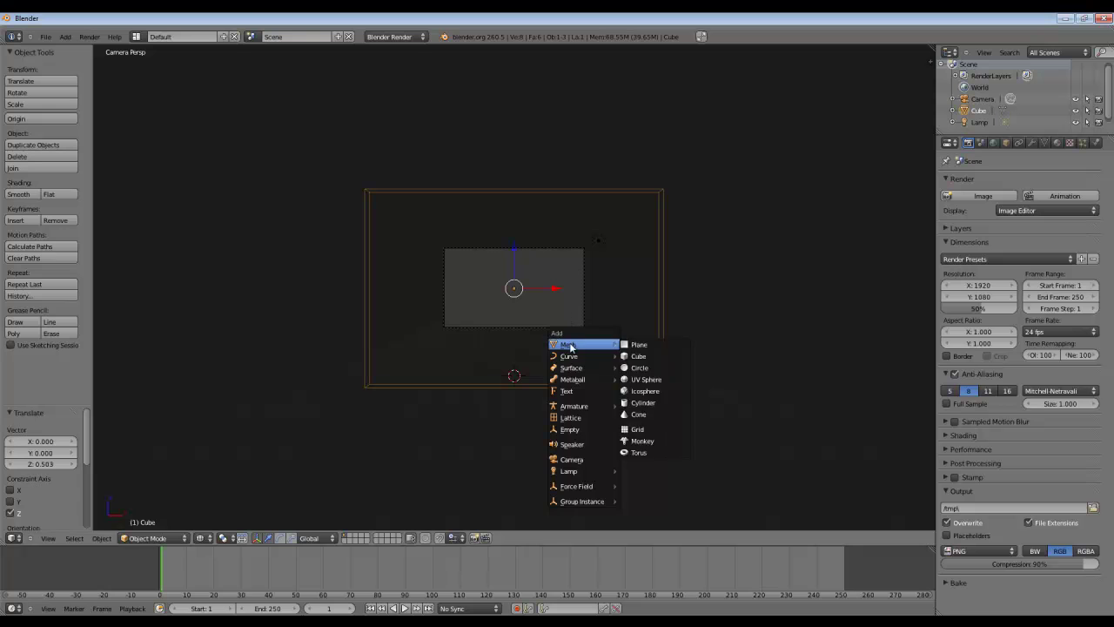
Step: Examine the panel's coverage of the camera frame in wireframe, and its placement in front of the camera from the side and above
scroll(647, 296, up, 4)
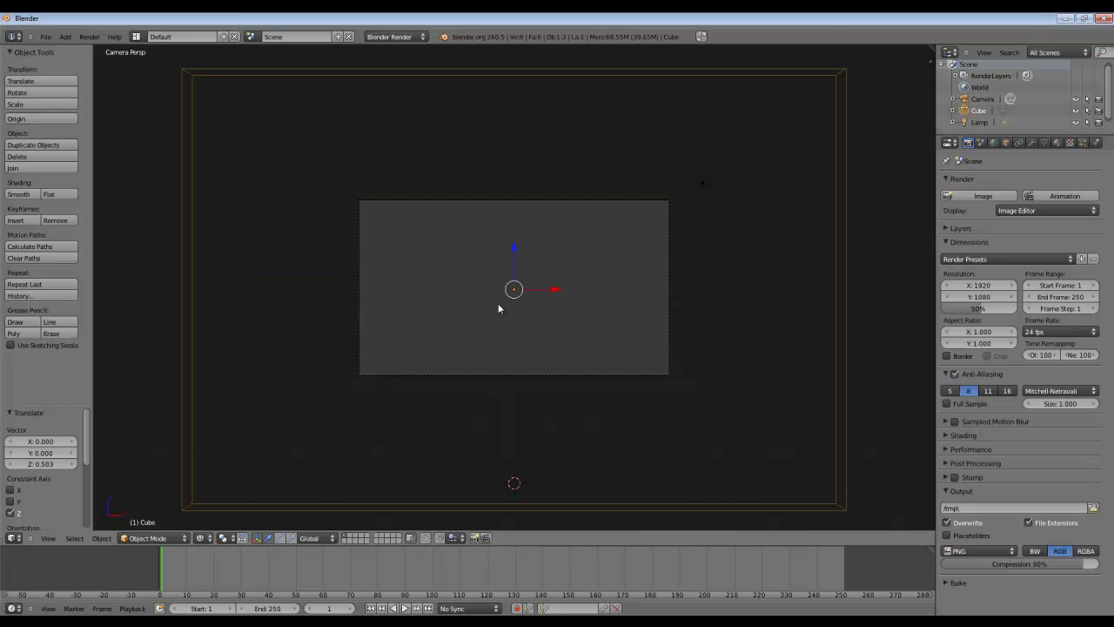
key(z)
scroll(492, 291, down, 2)
middle_drag(688, 270, 653, 284)
scroll(650, 287, down, 1)
middle_drag(508, 331, 580, 349)
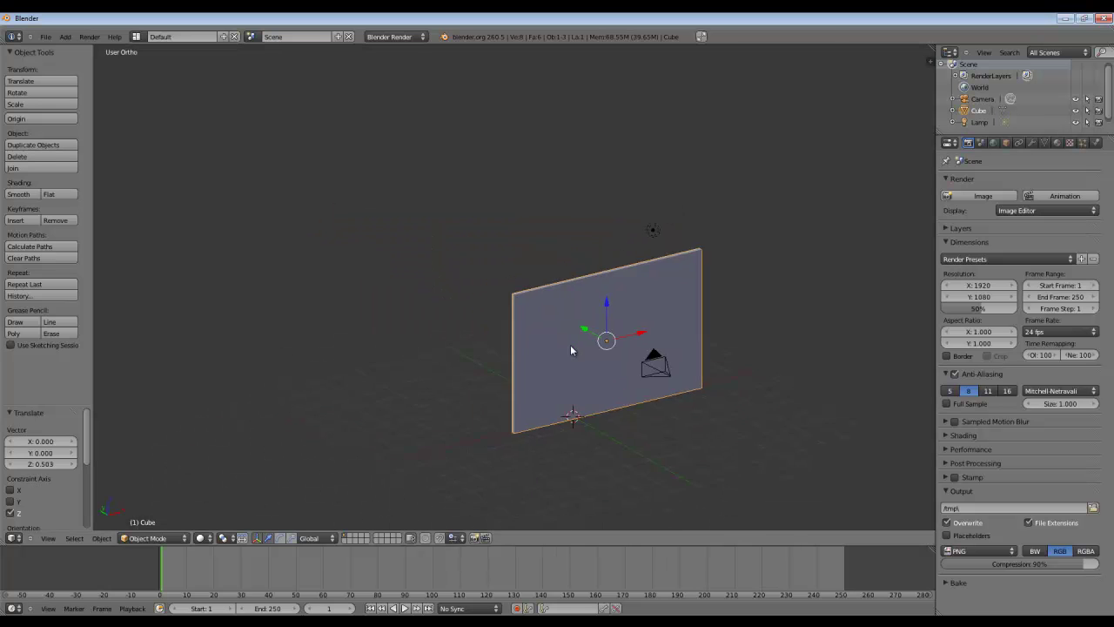
scroll(535, 342, up, 2)
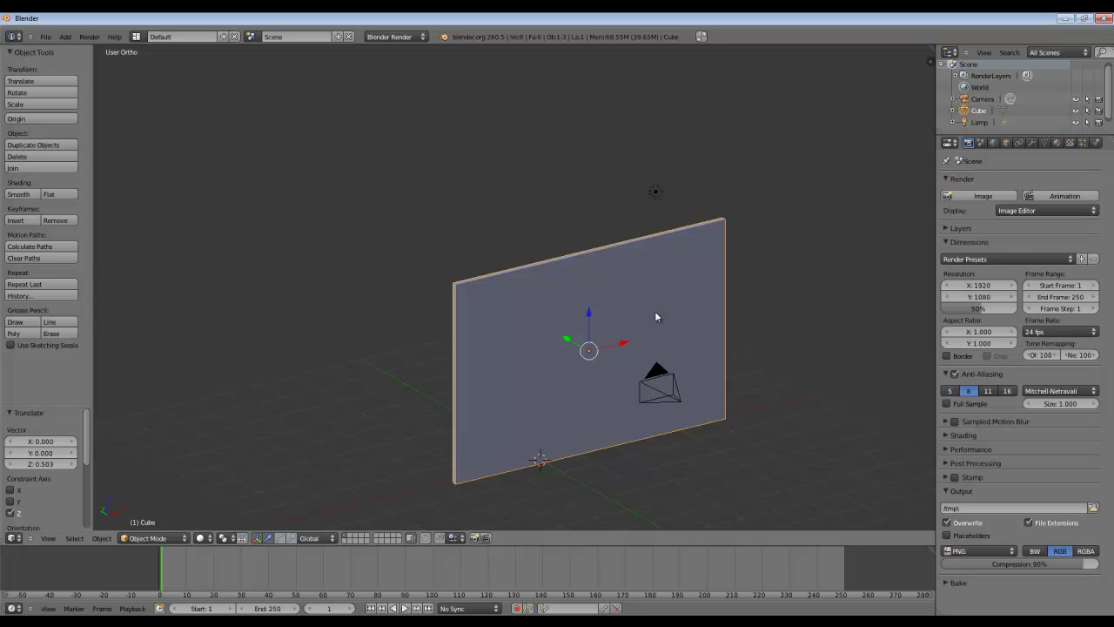
scroll(655, 313, down, 4)
middle_drag(752, 324, 590, 332)
scroll(513, 278, up, 2)
shift+middle_drag(496, 261, 554, 434)
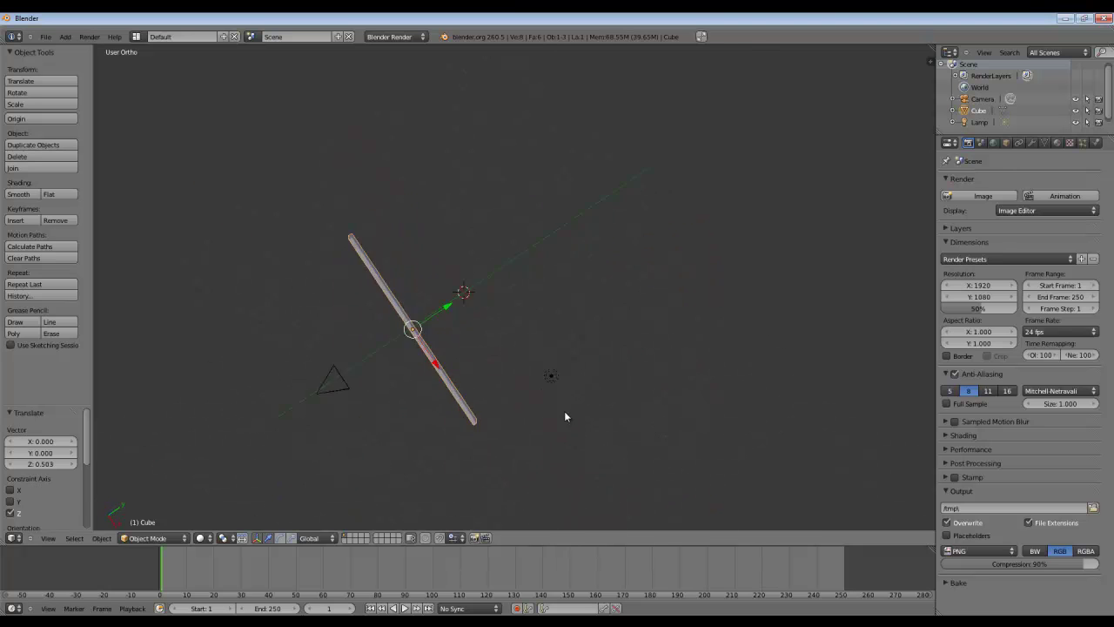
scroll(554, 434, up, 3)
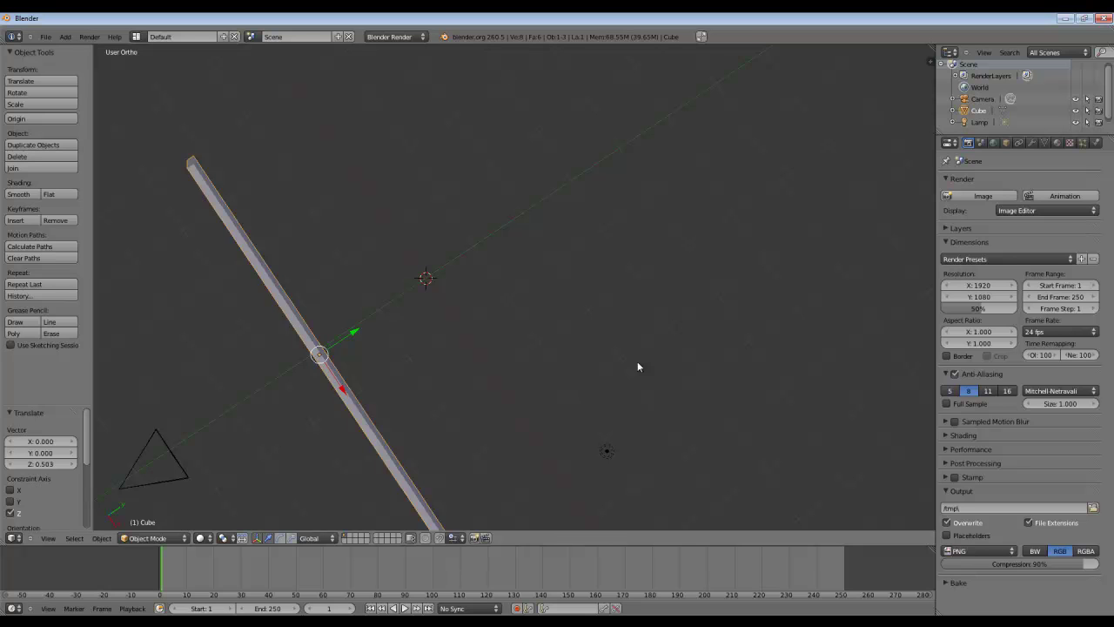
scroll(548, 290, down, 3)
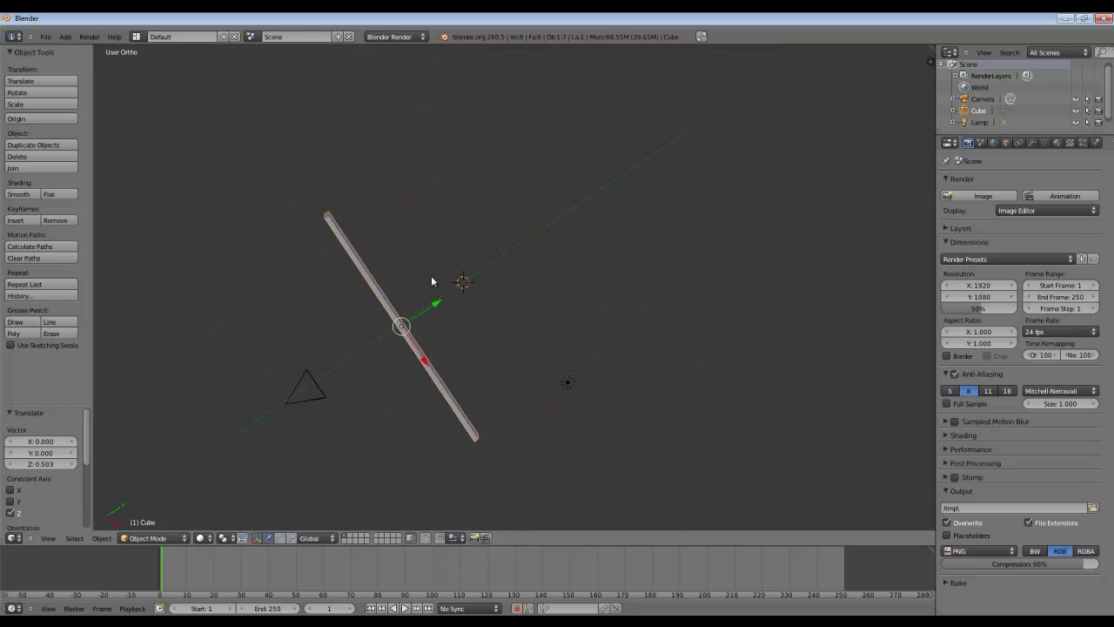
Step: Switch to Photoshop and inspect the painted grass around the gravel pond bed in foregroundGrass.png
key(alt+Tab)
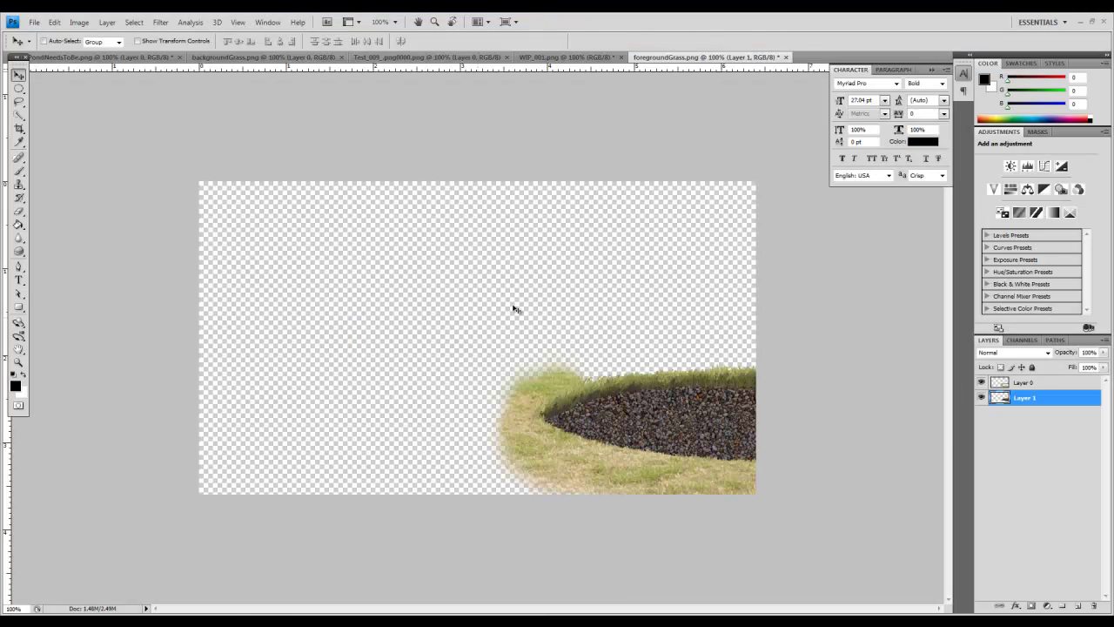
click(617, 470)
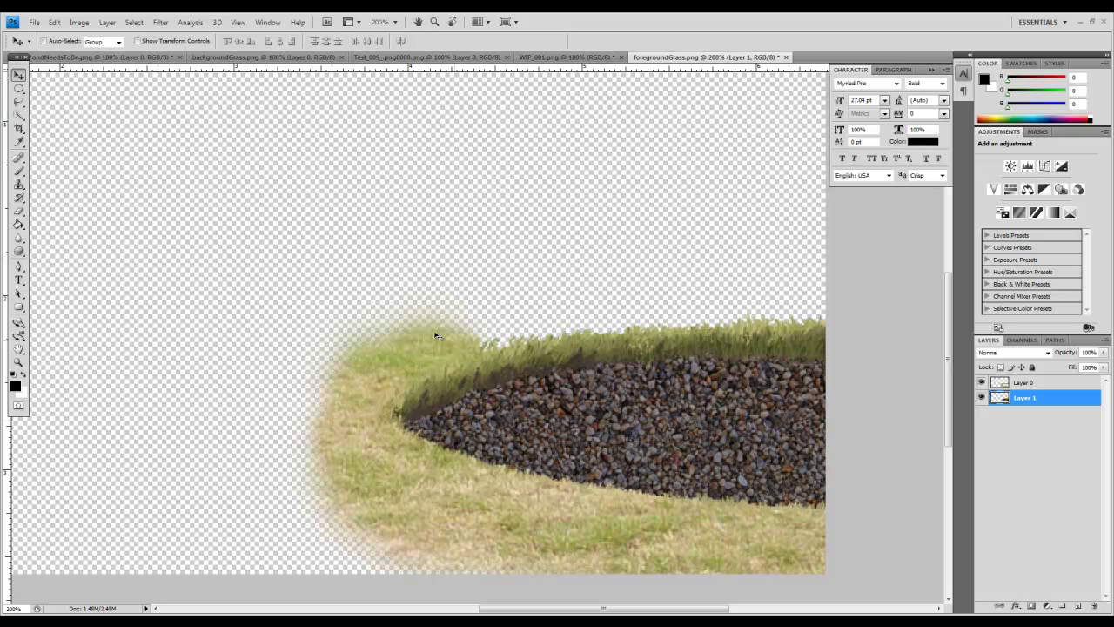
alt+click(396, 431)
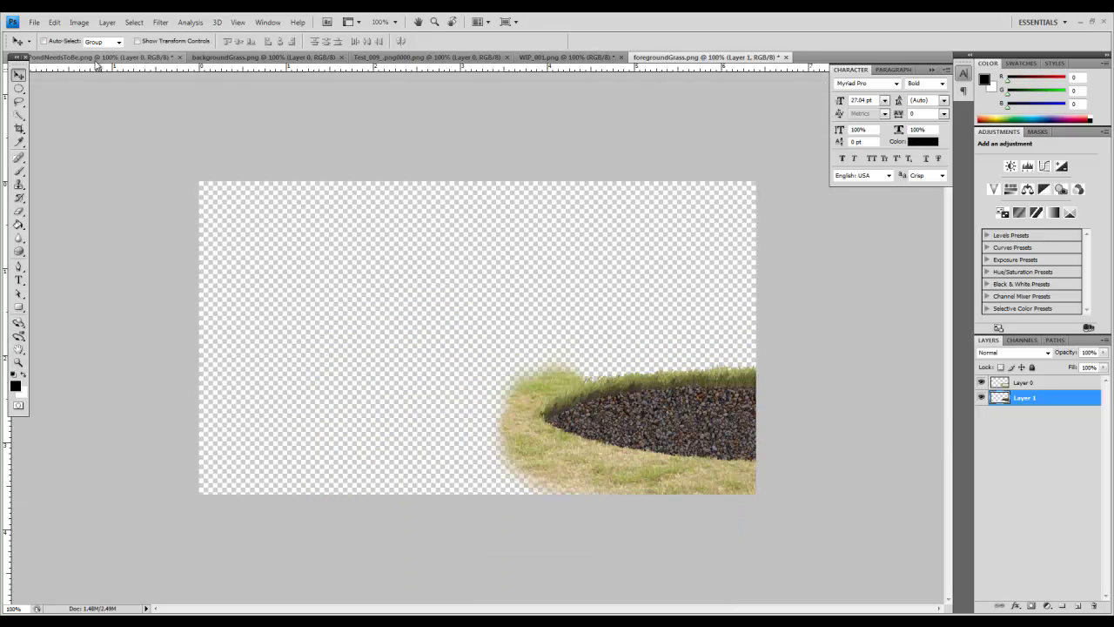
Step: Review WherePondNeedsToBe.png, backgroundGrass.png, Test_009_.png0000.png and WIP_001.png as references for the pond
click(70, 57)
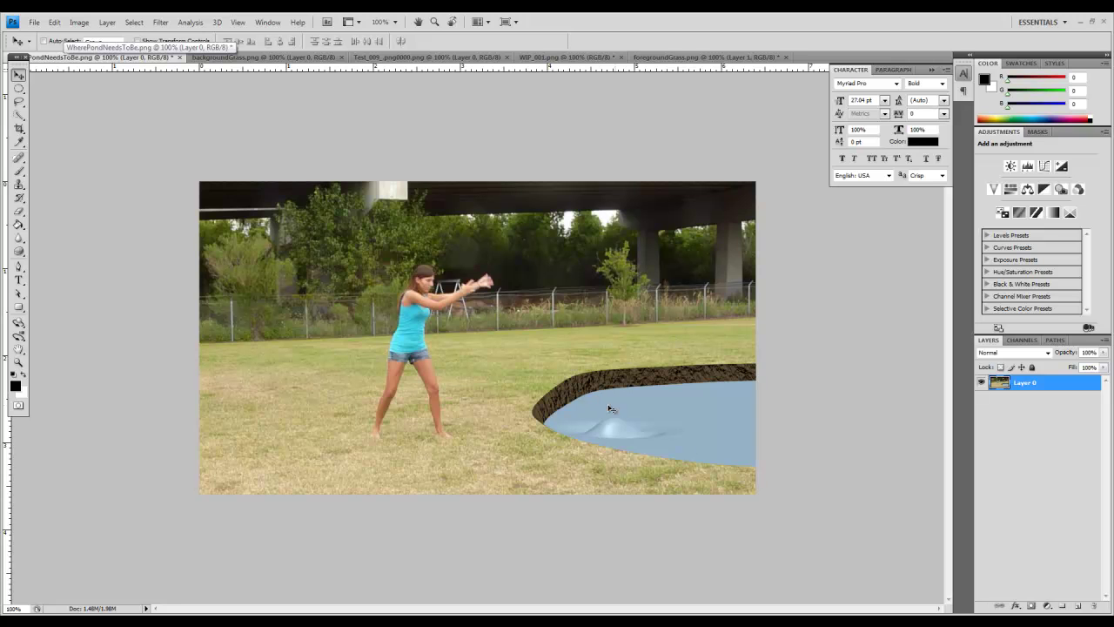
click(230, 58)
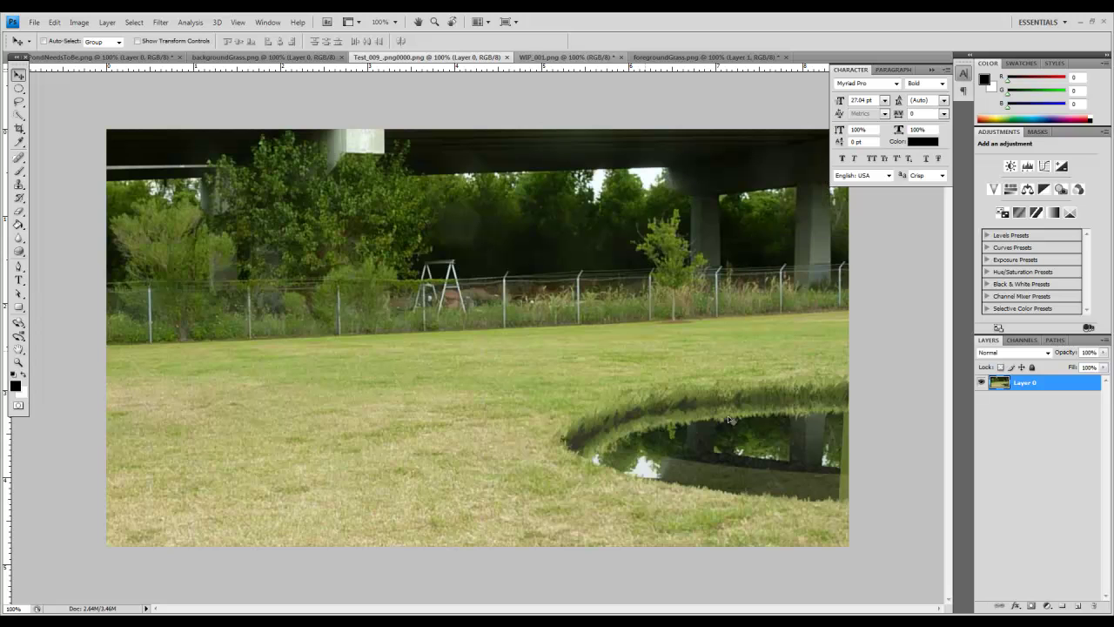
click(585, 56)
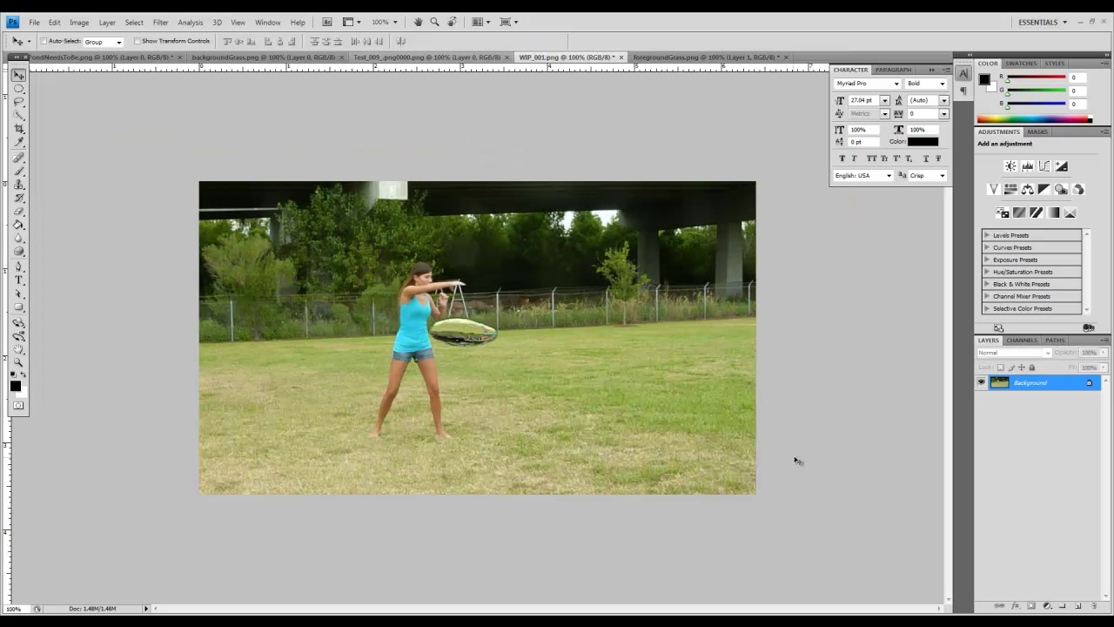
Step: Compare the pond edge in foregroundGrass.png with and without the Layer 0 grass at close range
click(694, 58)
ctrl+click(721, 439)
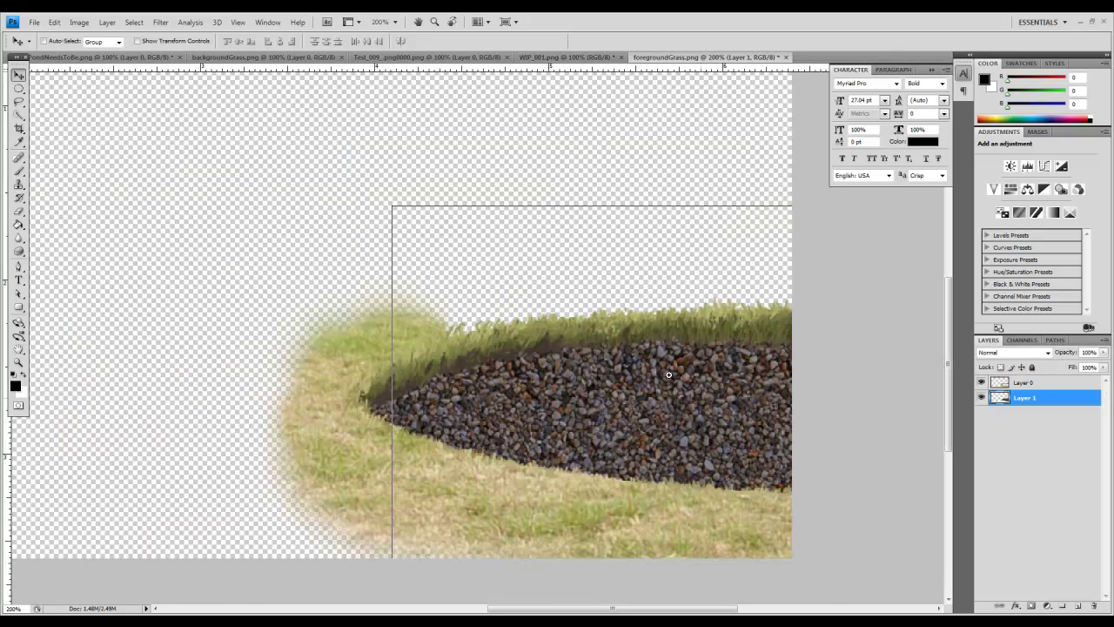
ctrl+click(698, 398)
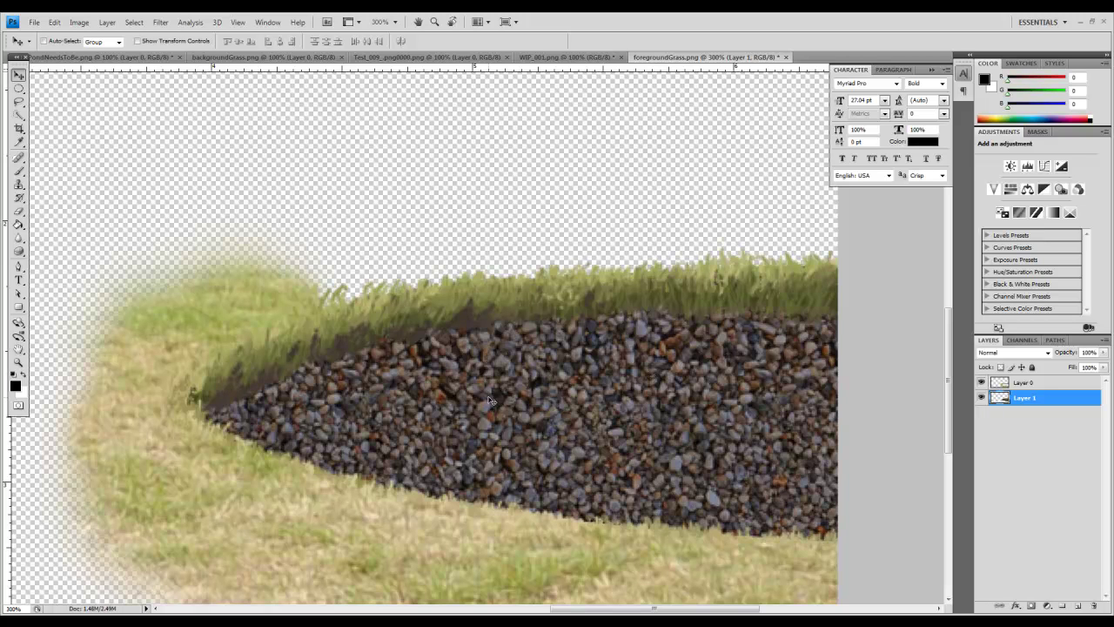
click(981, 383)
click(981, 383)
click(981, 384)
click(980, 384)
click(981, 384)
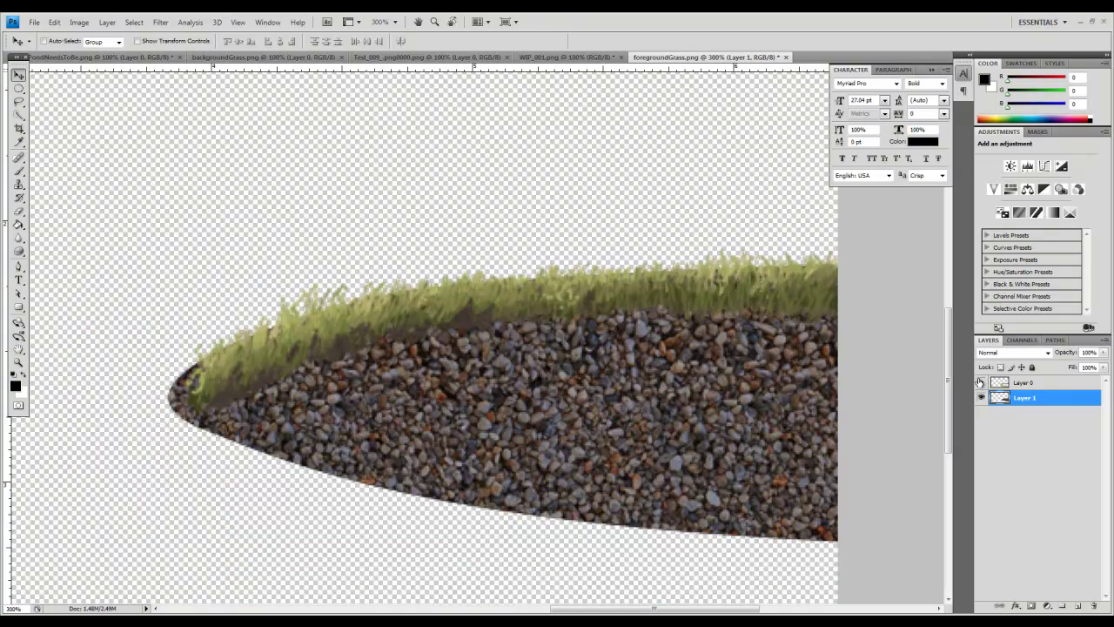
click(981, 383)
click(981, 383)
click(981, 383)
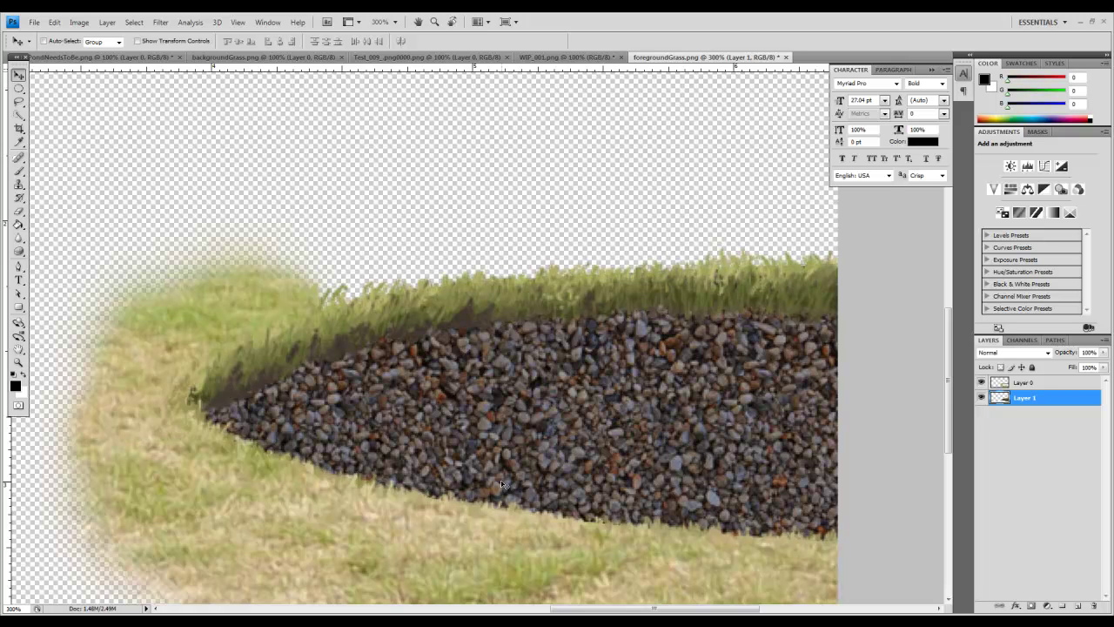
click(981, 383)
click(980, 383)
click(981, 383)
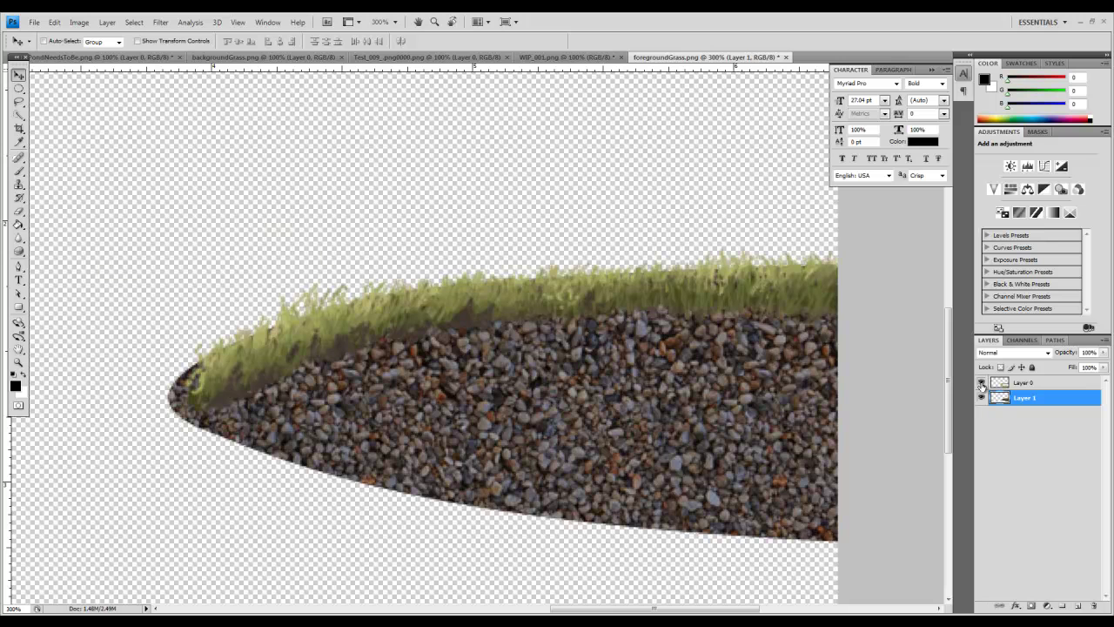
click(981, 383)
click(981, 383)
click(981, 383)
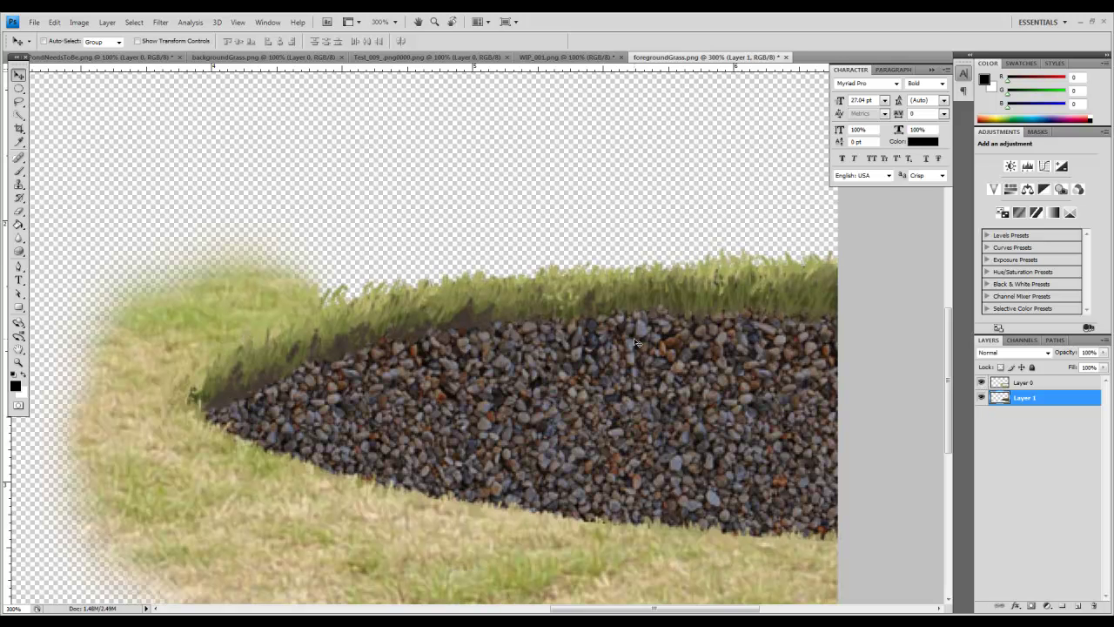
Step: Add a new layer directly above Layer 1 in foregroundGrass.png while Layer 0 is hidden, and show Layer 0 again
click(980, 383)
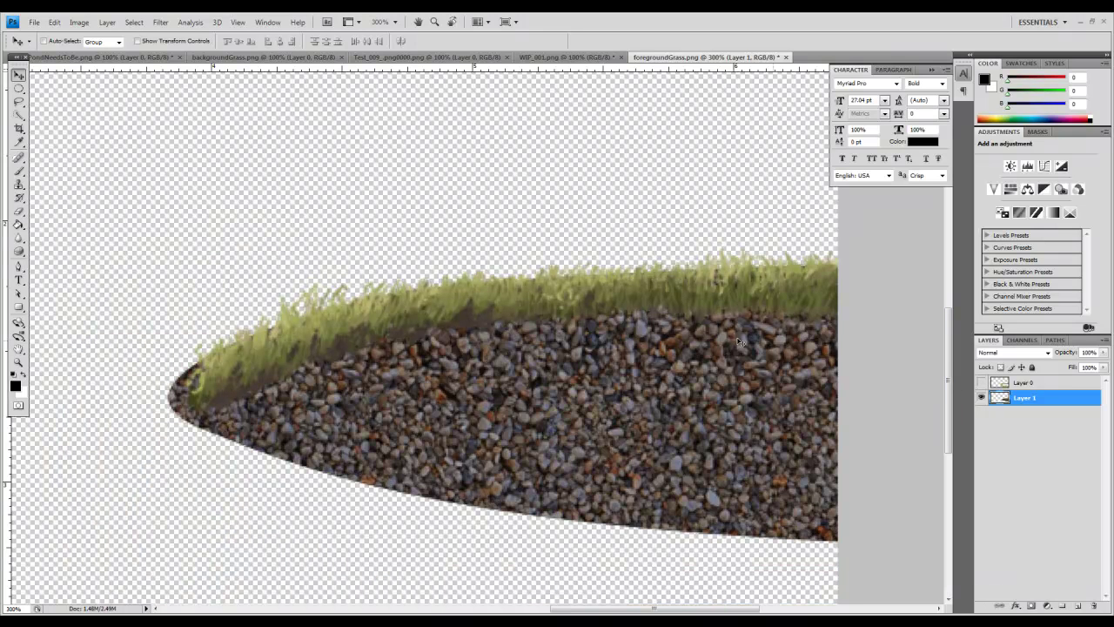
key(ctrl+t)
key(ctrl+minus)
key(ctrl+minus)
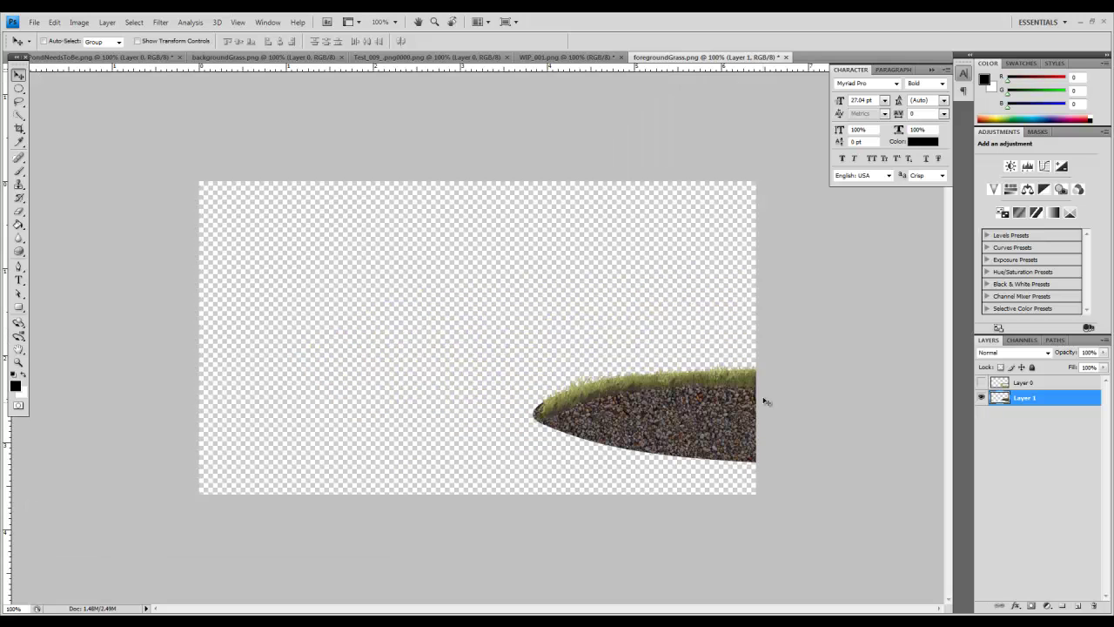
click(1082, 606)
click(981, 383)
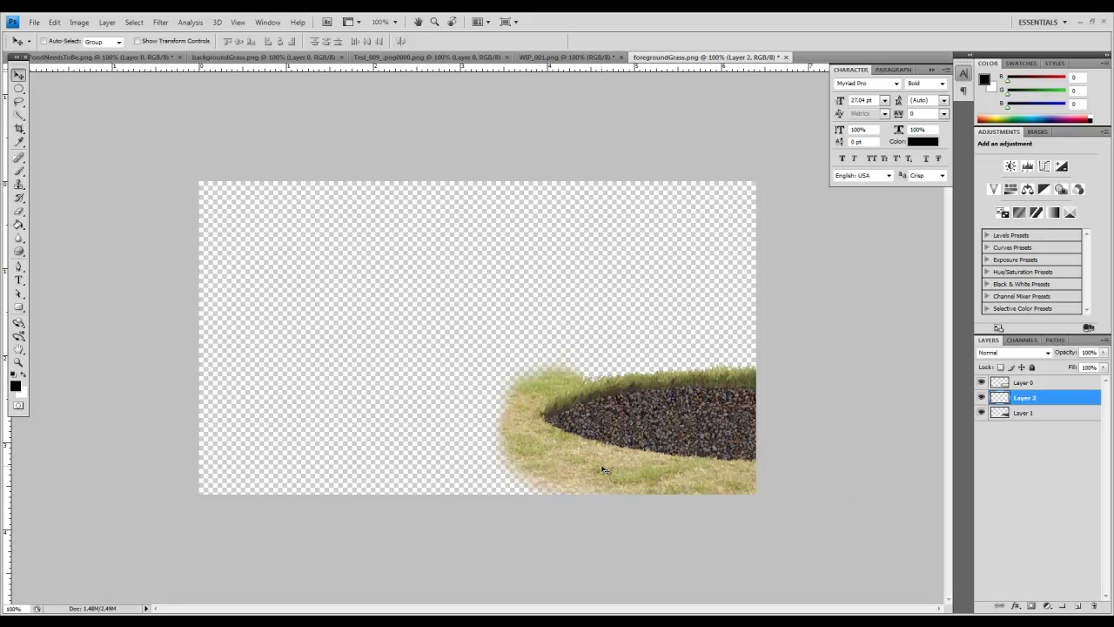
Step: Open GrassSnowMan.png from the Images folder in Photoshop as a separate document
mouse_move(89, 621)
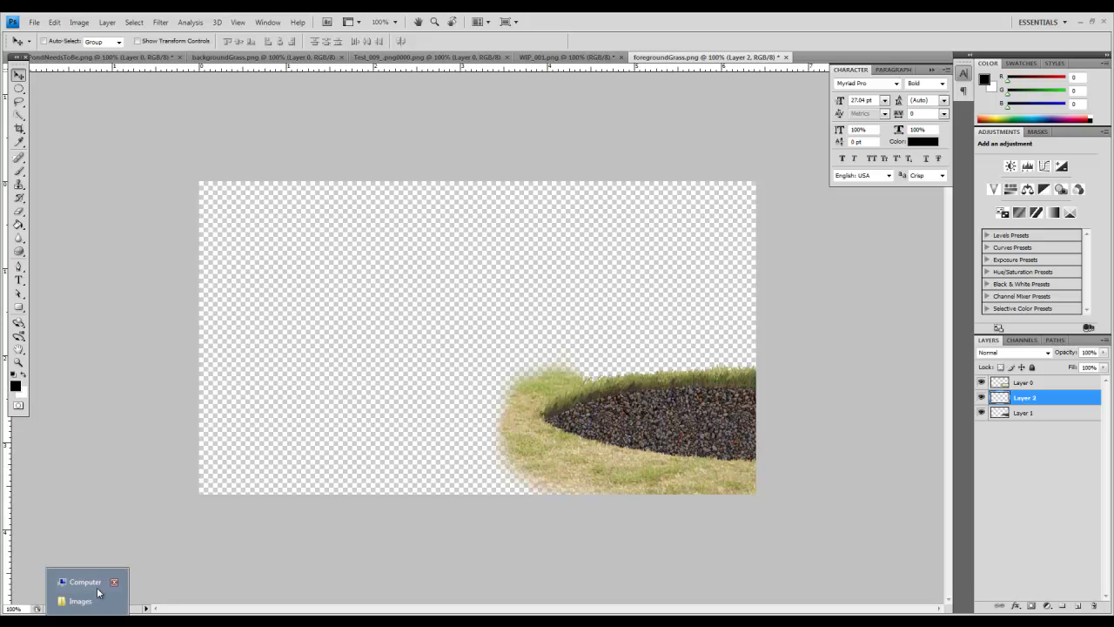
click(84, 602)
click(651, 360)
click(577, 287)
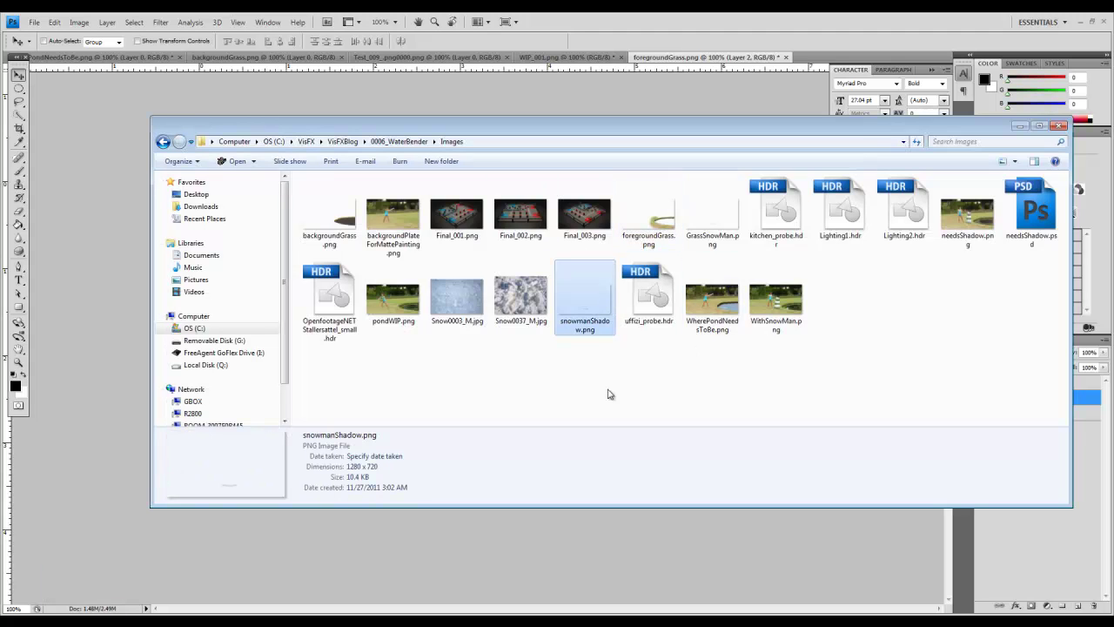
click(715, 233)
drag(715, 206, 525, 575)
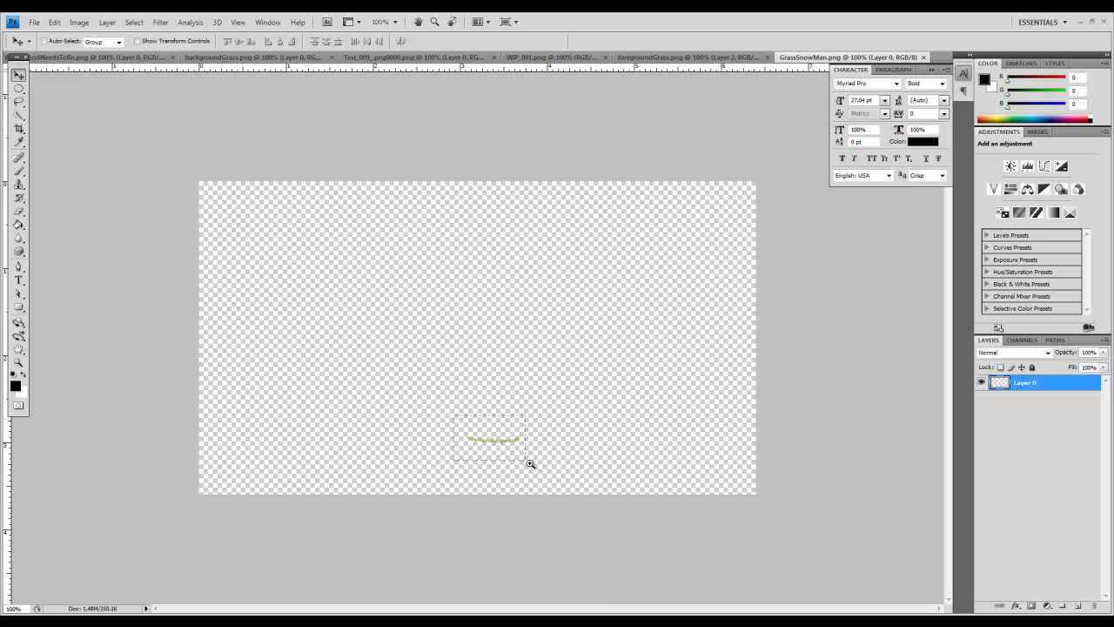
Step: Inspect the small painted grass strip in GrassSnowMan.png up close and return to foregroundGrass.png
ctrl+drag(455, 415, 545, 465)
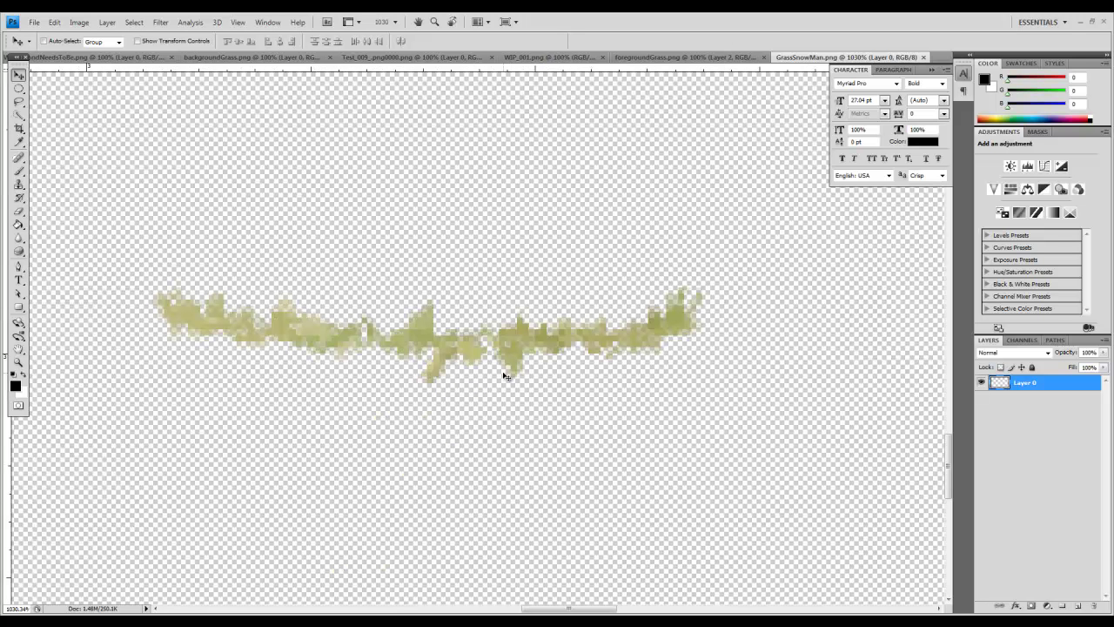
key(ctrl+0)
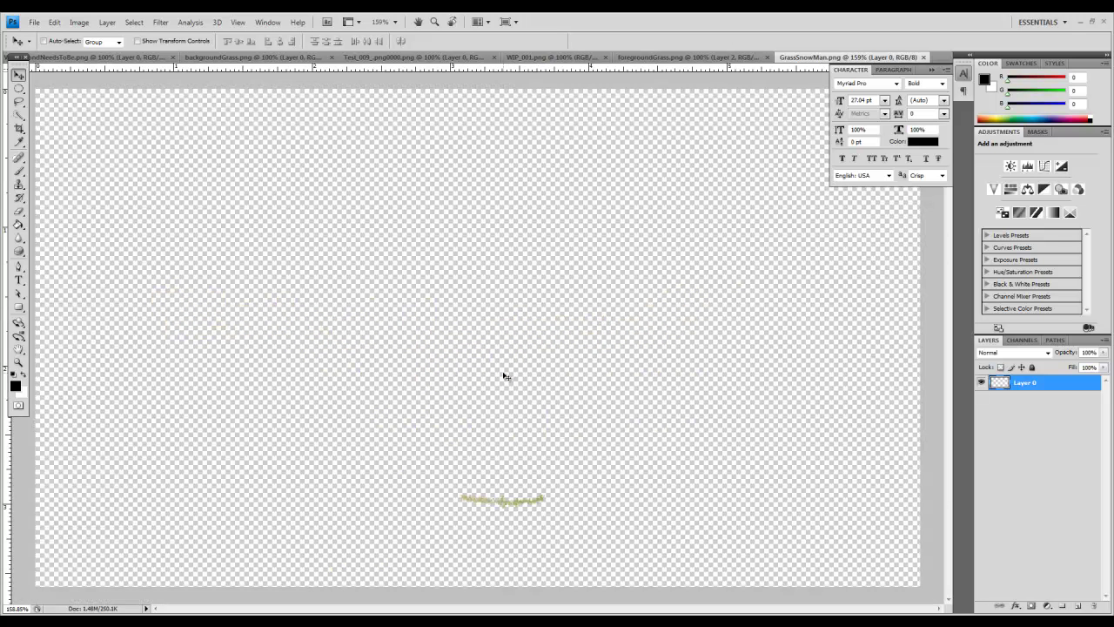
click(636, 58)
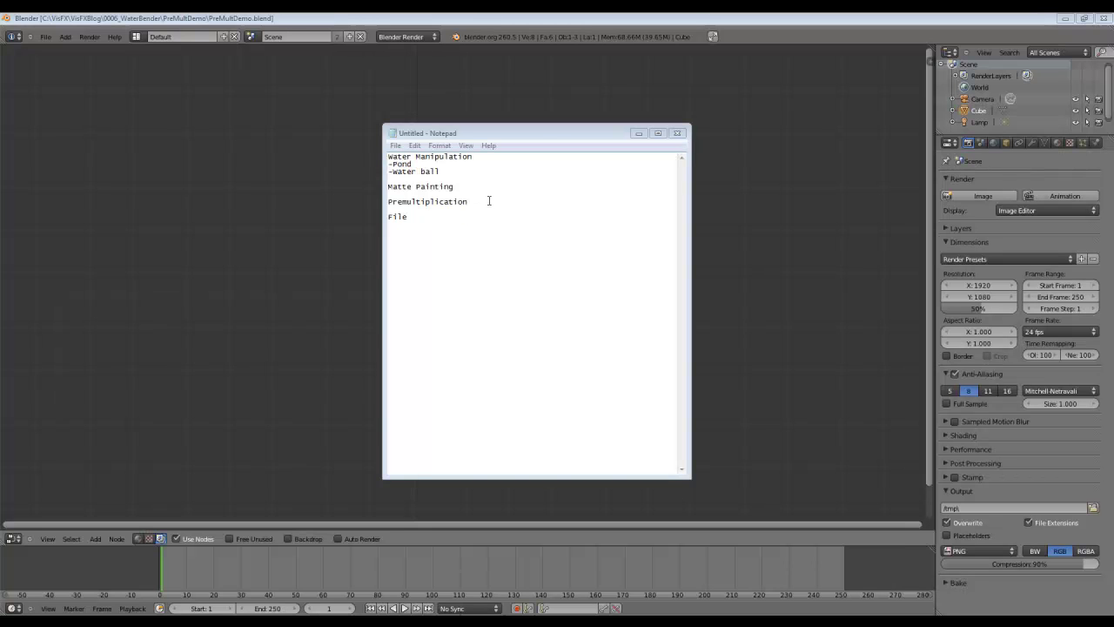
Step: Highlight the Premultiplication topic in the Notepad outline and minimize the notes to reveal Blender's node editor
drag(489, 201, 389, 201)
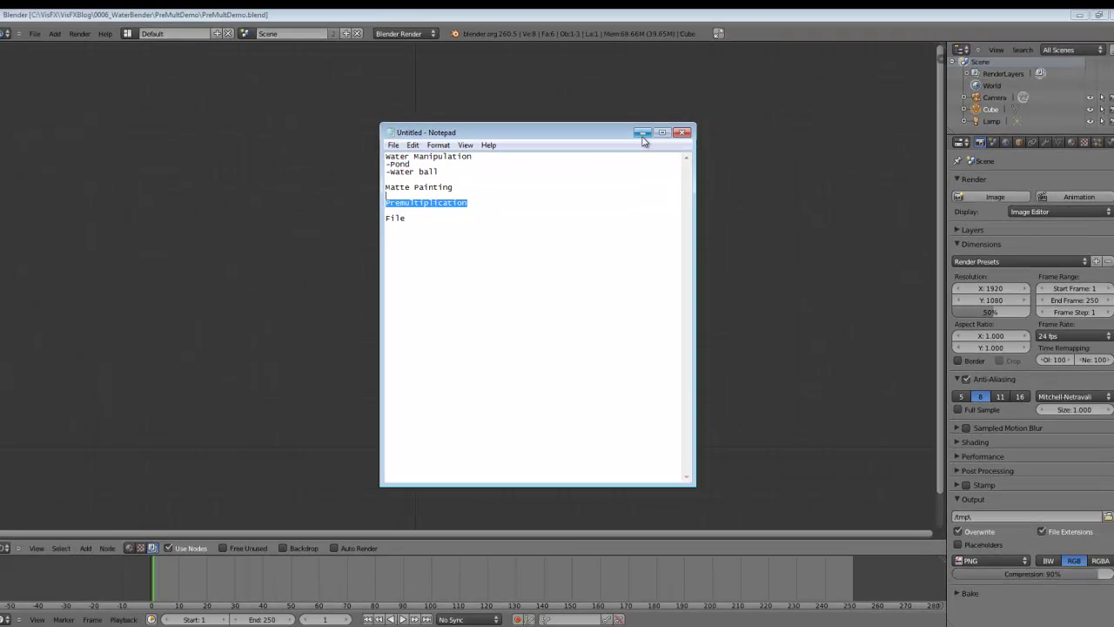
click(639, 134)
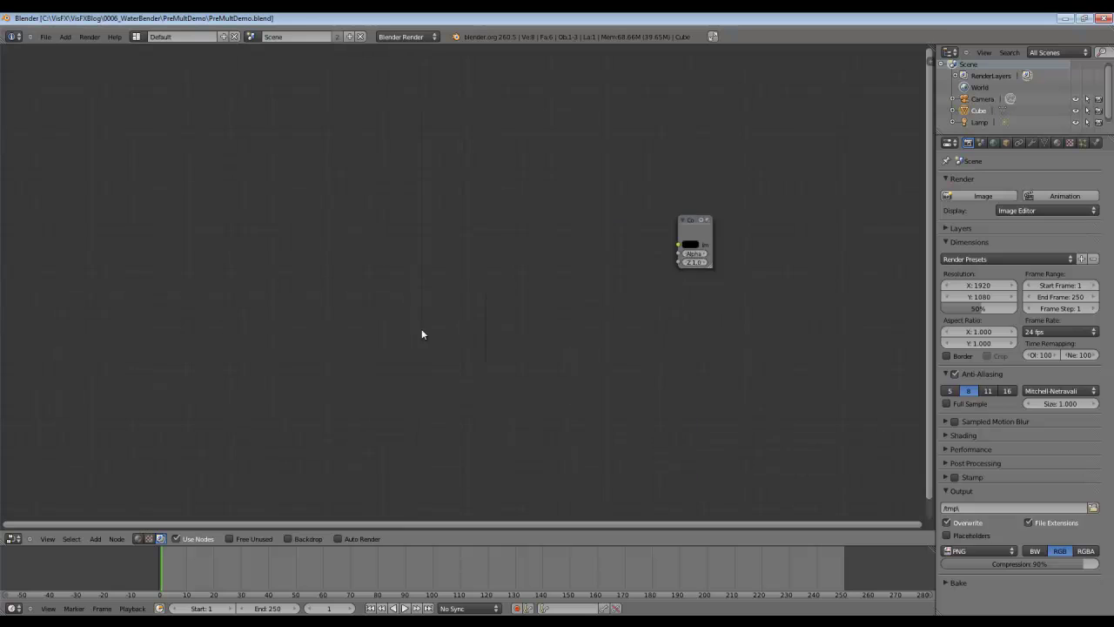
Step: Add an Image node loaded with FGPlate.png and place it well before the Composite node
key(shift+a)
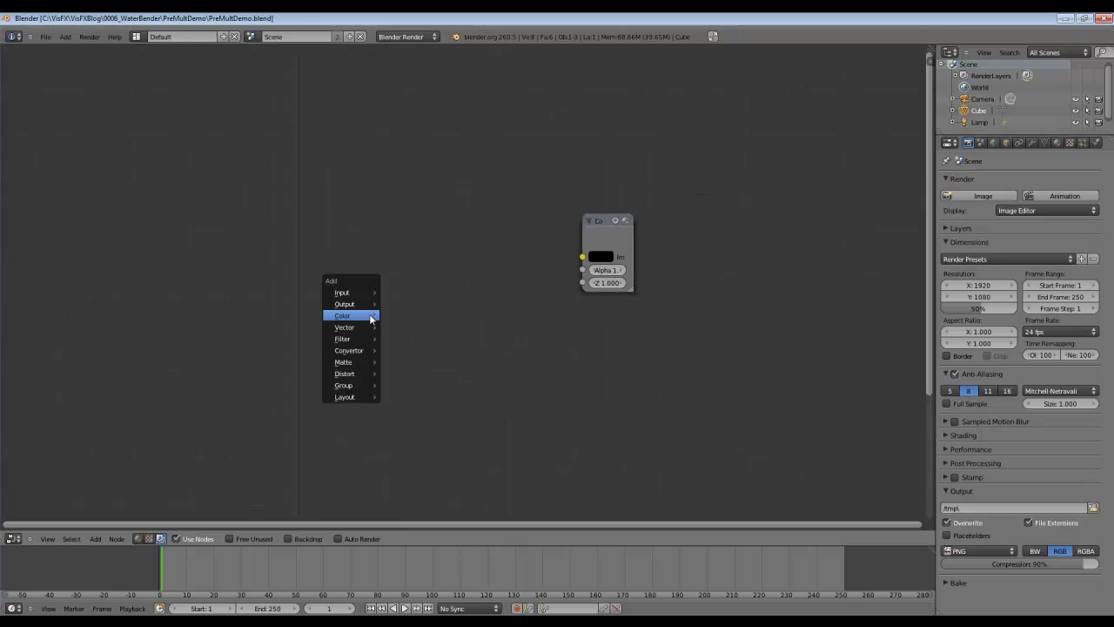
mouse_move(350, 292)
click(411, 303)
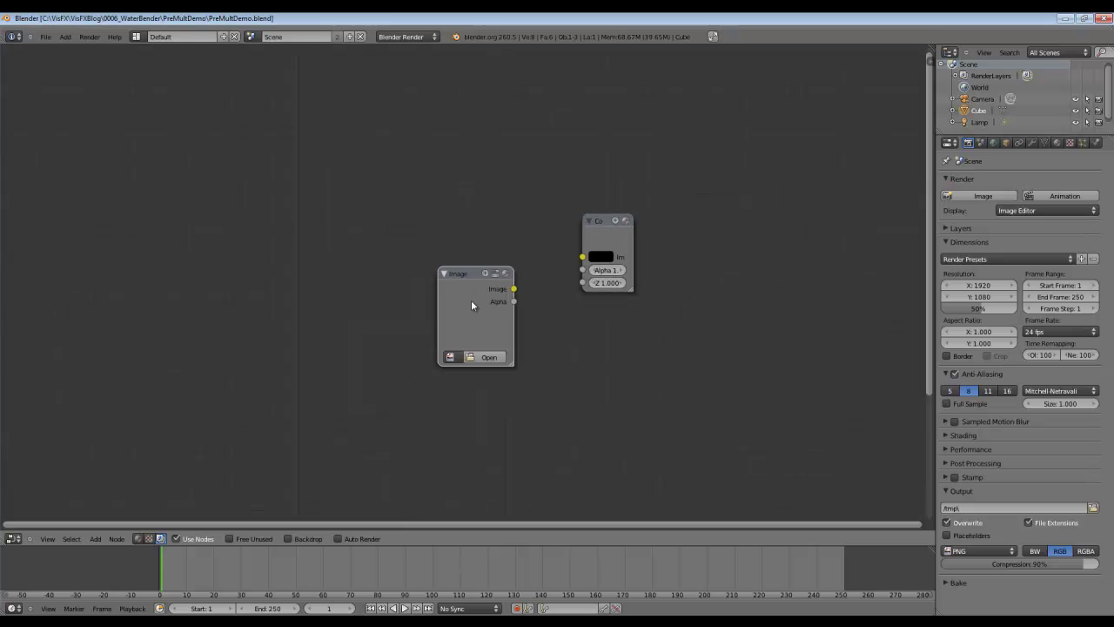
click(488, 357)
click(175, 117)
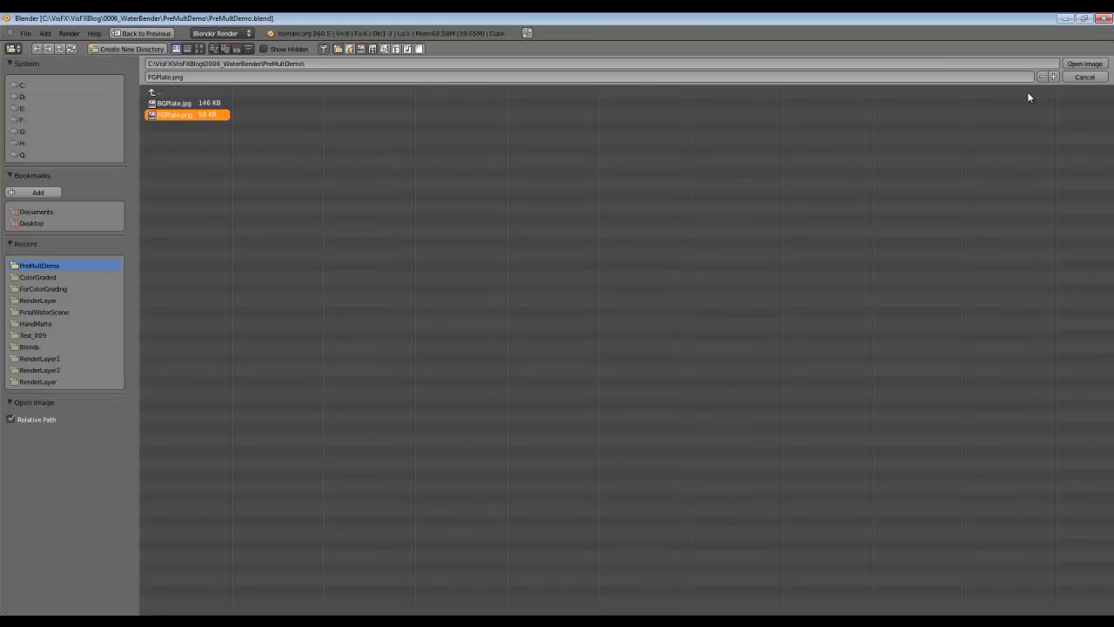
click(1084, 63)
drag(473, 274, 193, 210)
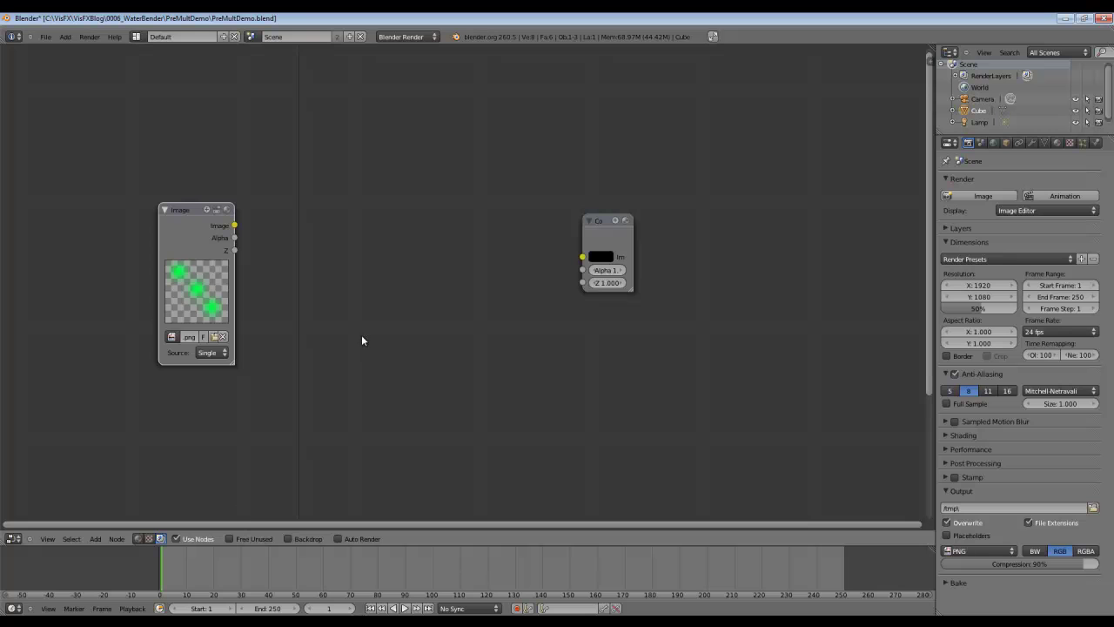
Step: Add a Viewer node below the Composite node, enable the backdrop with transparency, and preview the foreground plate
key(shift+a)
mouse_move(352, 346)
click(406, 363)
drag(438, 333, 569, 379)
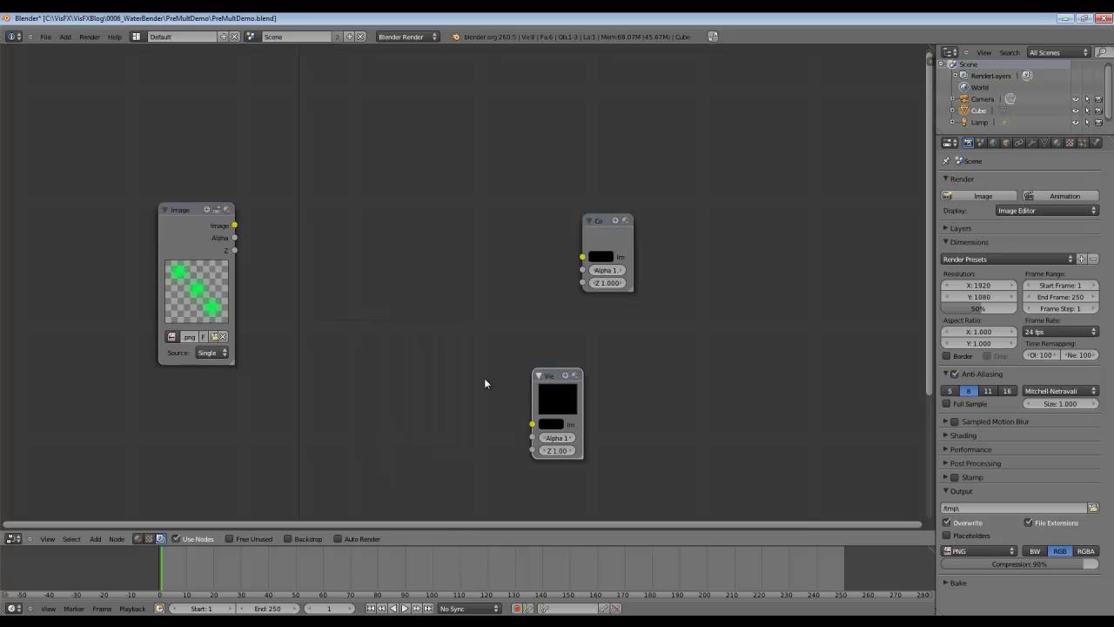
click(294, 539)
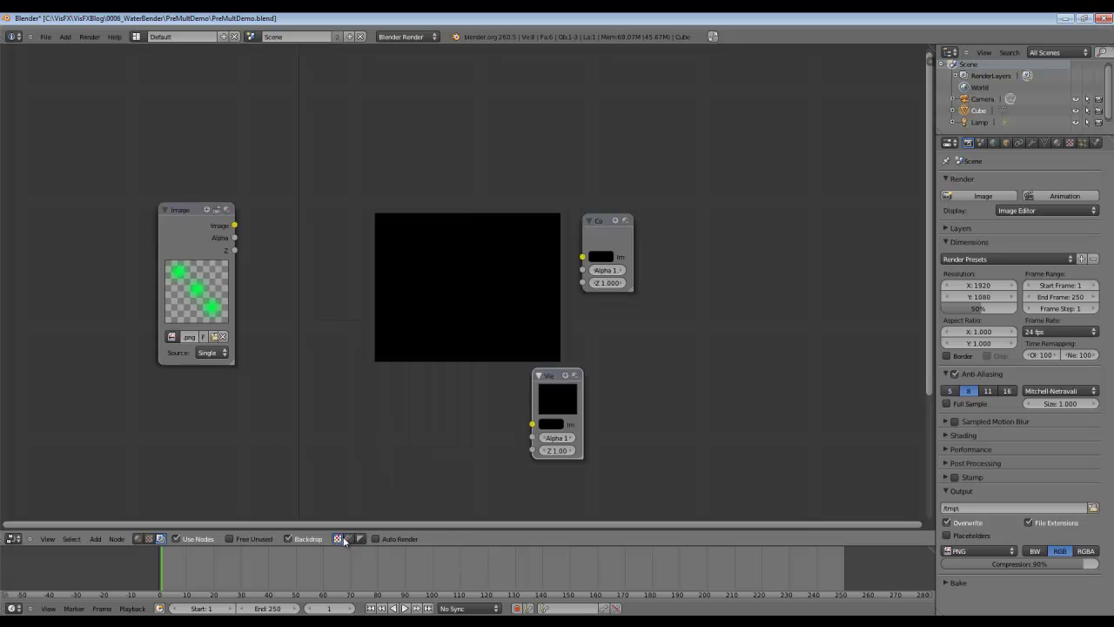
ctrl+shift+click(181, 207)
scroll(353, 211, down, 4)
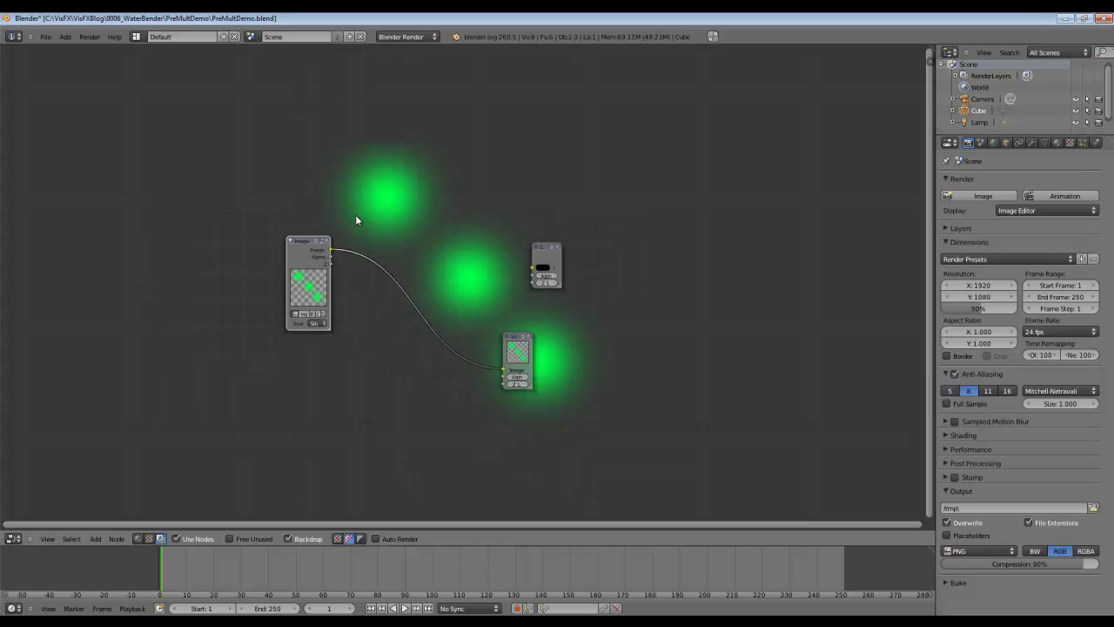
middle_drag(382, 319, 508, 234)
scroll(509, 233, up, 2)
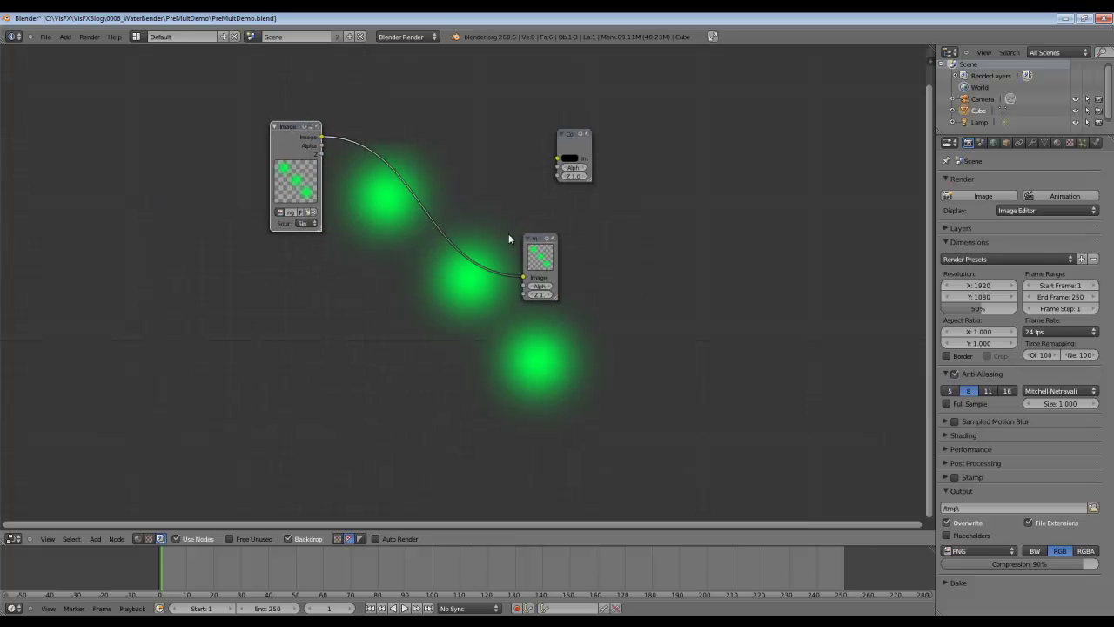
Step: Add a second Image node loaded with BGPlate.jpg, preview it in the backdrop, and place it below the foreground plate
key(shift+a)
mouse_move(385, 343)
click(440, 357)
click(222, 250)
click(251, 302)
click(174, 103)
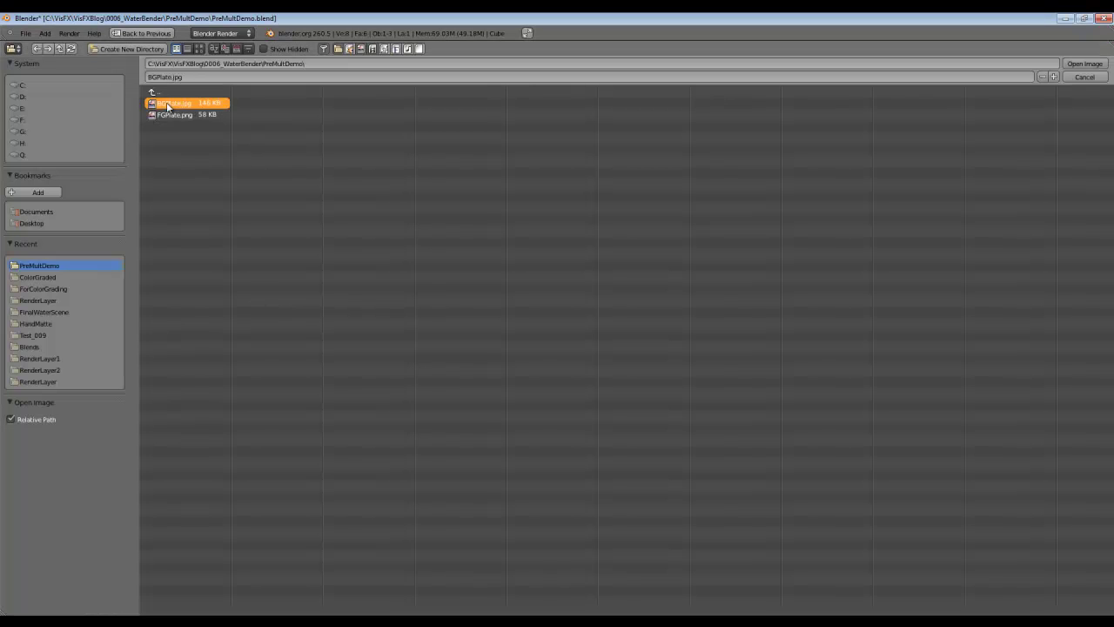
click(1083, 64)
ctrl+shift+click(248, 254)
drag(246, 249, 280, 287)
Step: Insert an RGB Curves node between the background plate and the Viewer, and shape an S-curve that darkens the sky
key(shift+a)
mouse_move(362, 353)
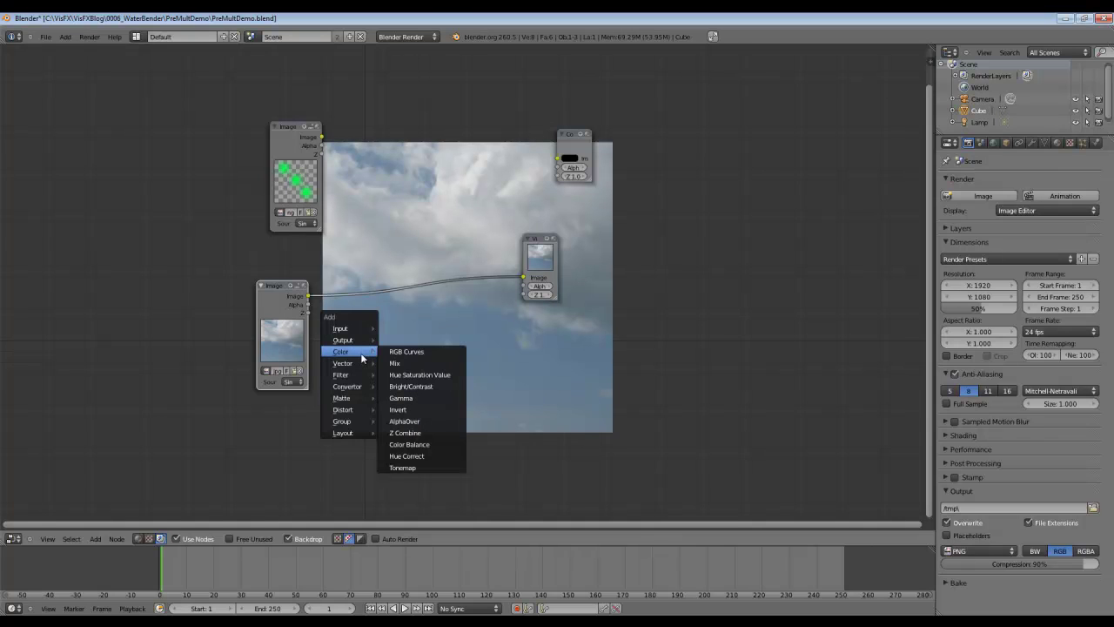
click(406, 352)
click(348, 354)
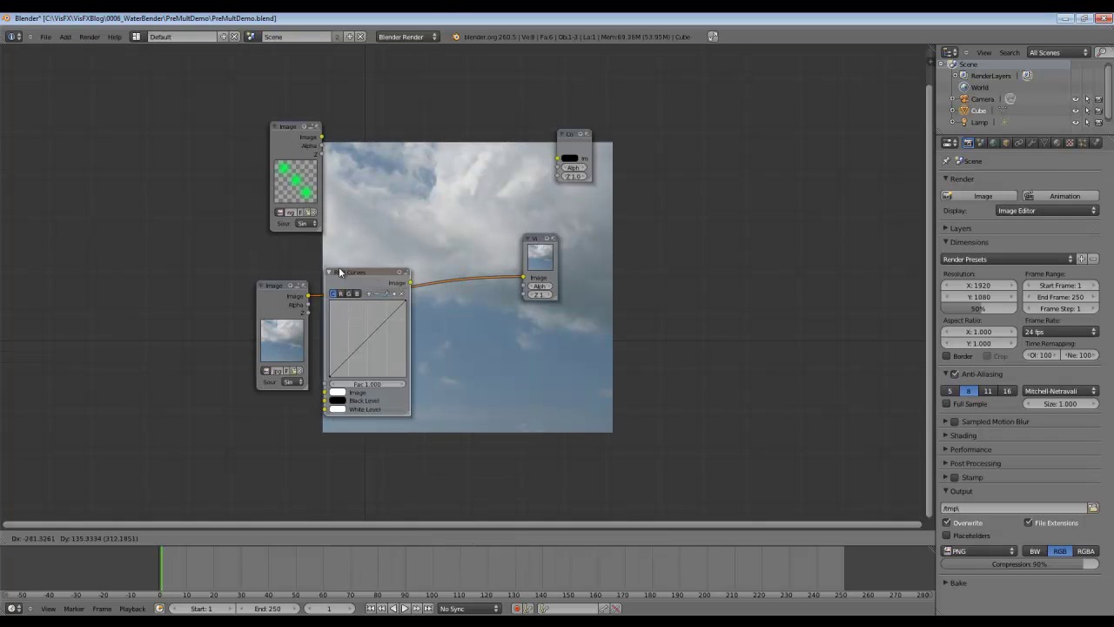
drag(348, 356, 382, 334)
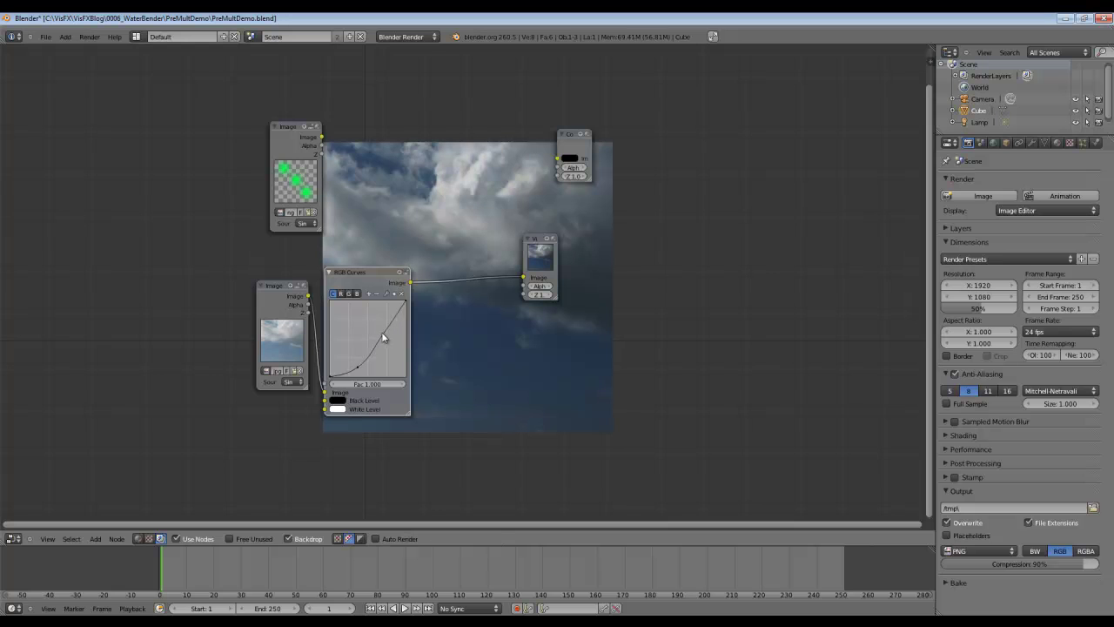
Step: Spread out the background, RGB Curves, Viewer and Composite nodes, and preview the foreground plate and the graded background in turn
drag(280, 287, 193, 287)
drag(357, 270, 285, 286)
drag(530, 241, 690, 247)
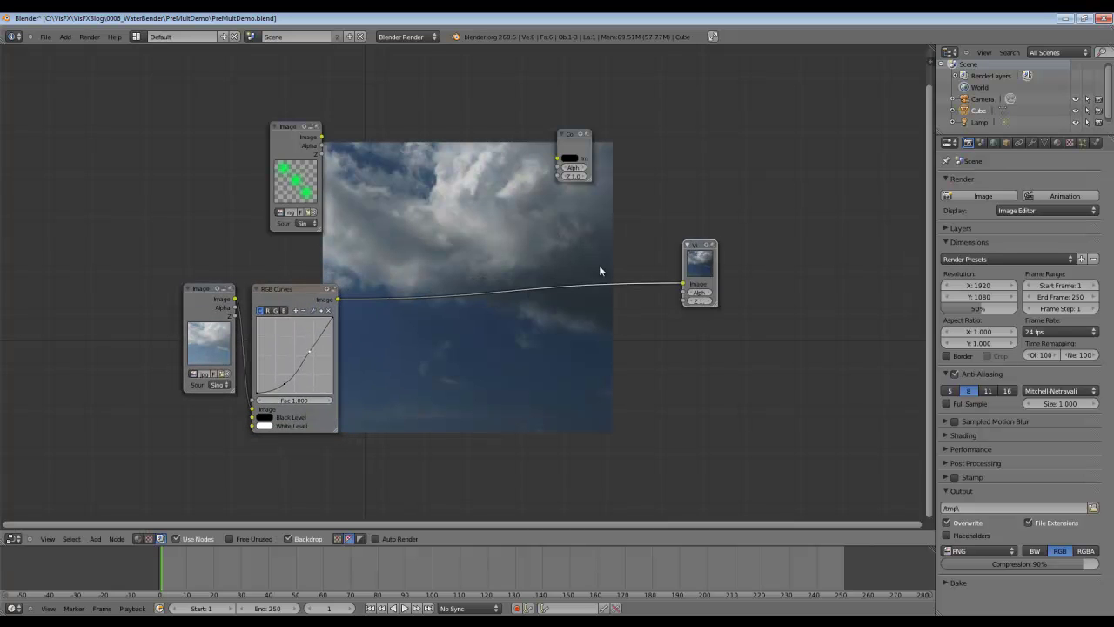
drag(591, 135, 730, 154)
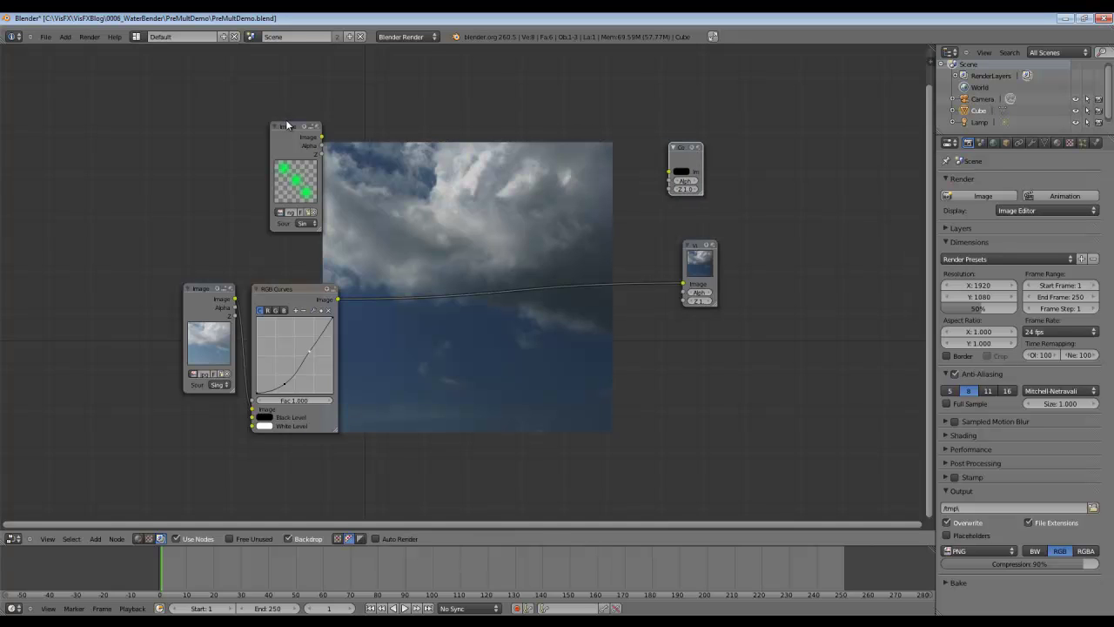
ctrl+shift+click(292, 128)
ctrl+shift+click(292, 287)
Step: Insert an AlphaOver node before the Viewer and connect the foreground plate over the graded background
key(shift+a)
mouse_move(497, 316)
click(578, 384)
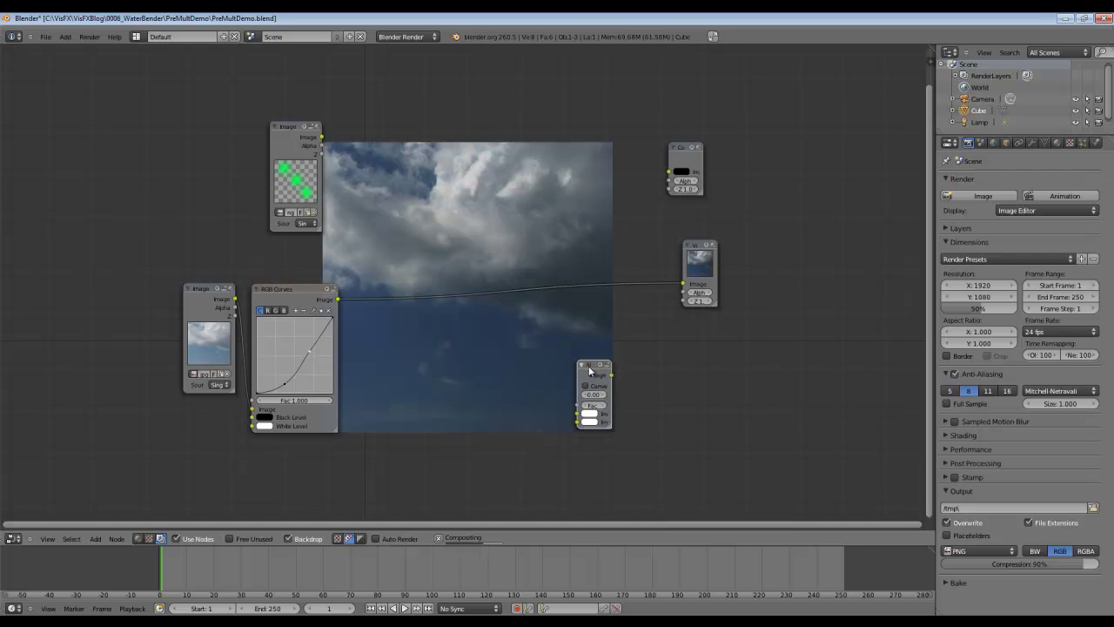
click(534, 237)
drag(321, 136, 526, 299)
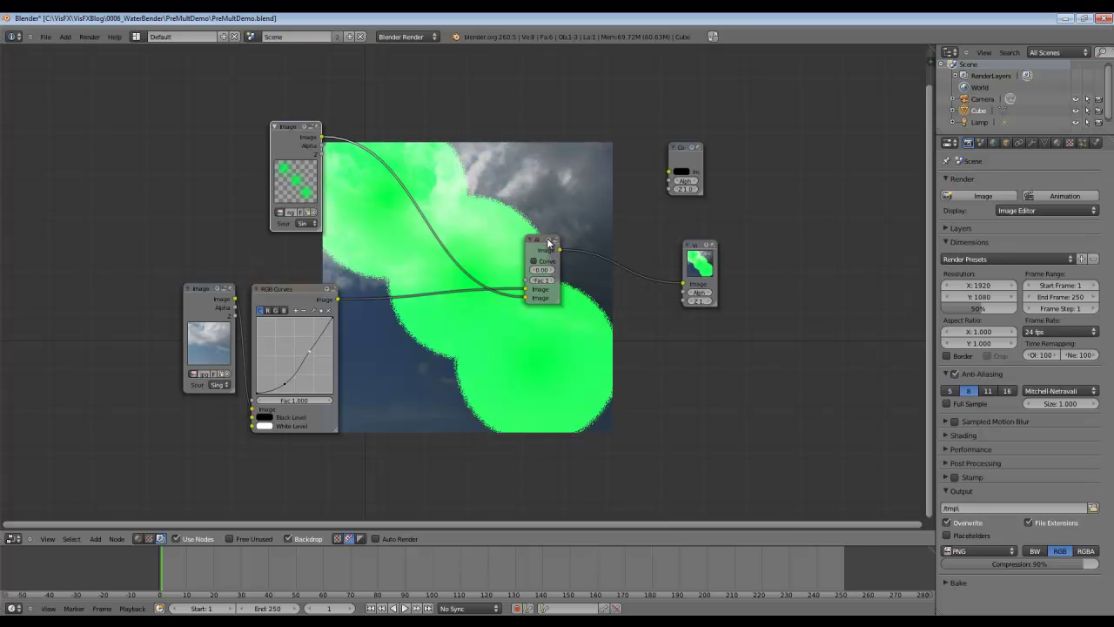
Step: Preview the foreground plate alone, reposition the AlphaOver node, and return the backdrop to the AlphaOver composite
ctrl+shift+click(286, 128)
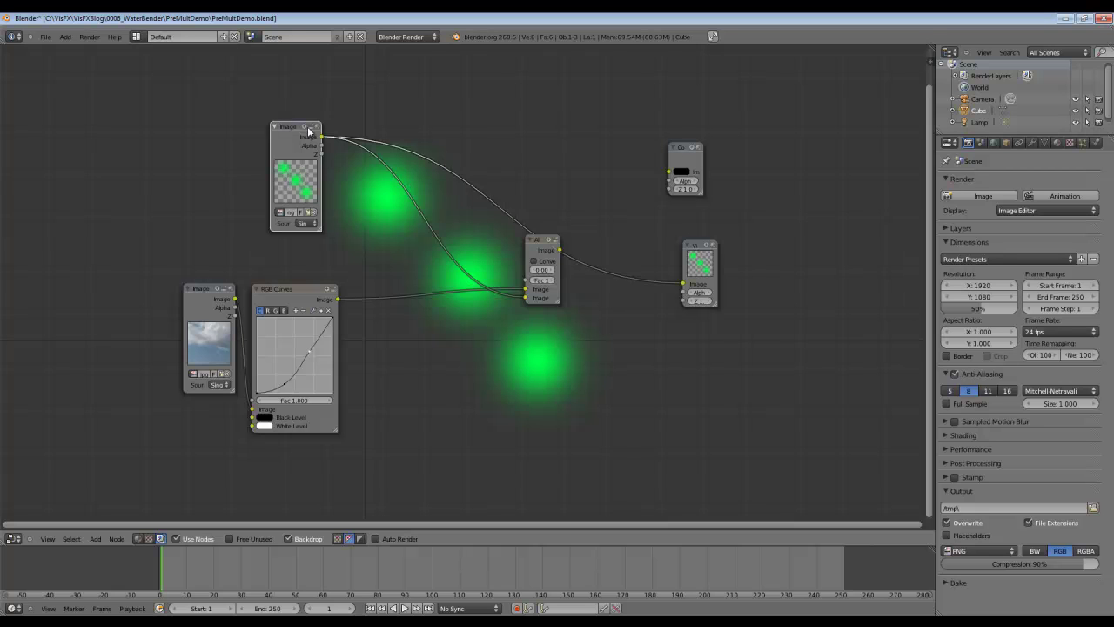
drag(542, 244, 569, 278)
ctrl+shift+click(534, 290)
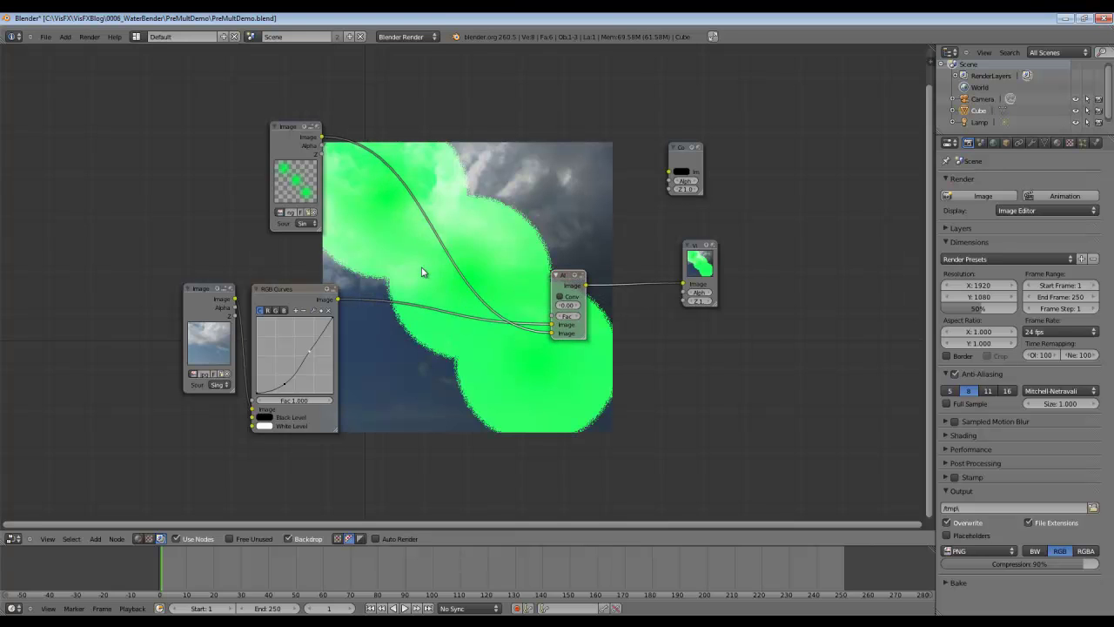
Step: Insert an Alpha Convert node set to Key to Premul between the foreground plate and the AlphaOver node
key(shift+a)
mouse_move(412, 302)
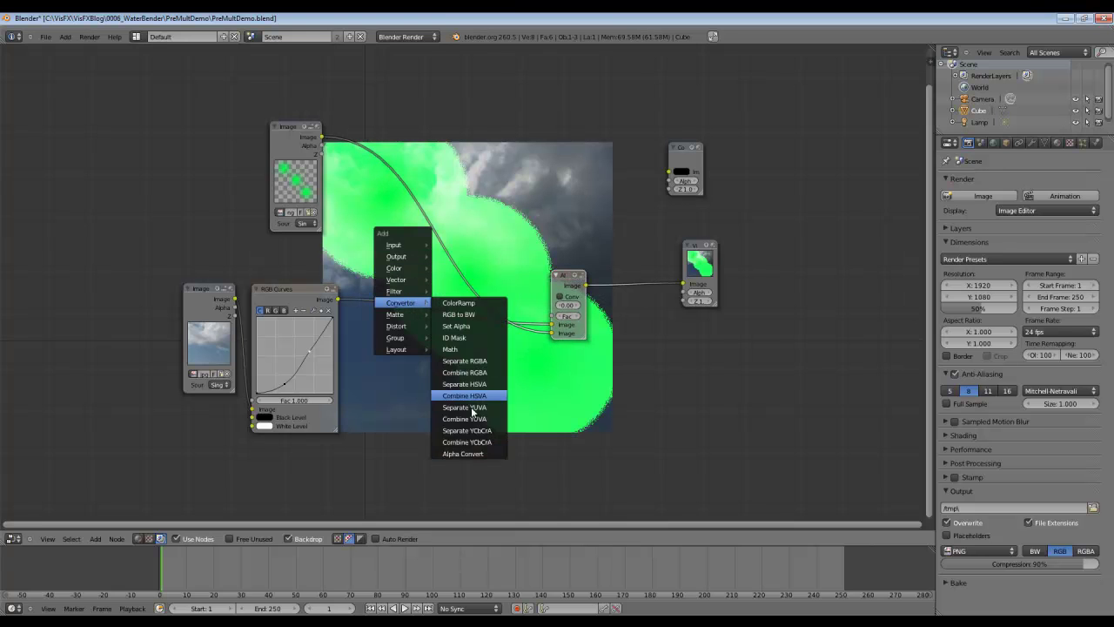
click(463, 454)
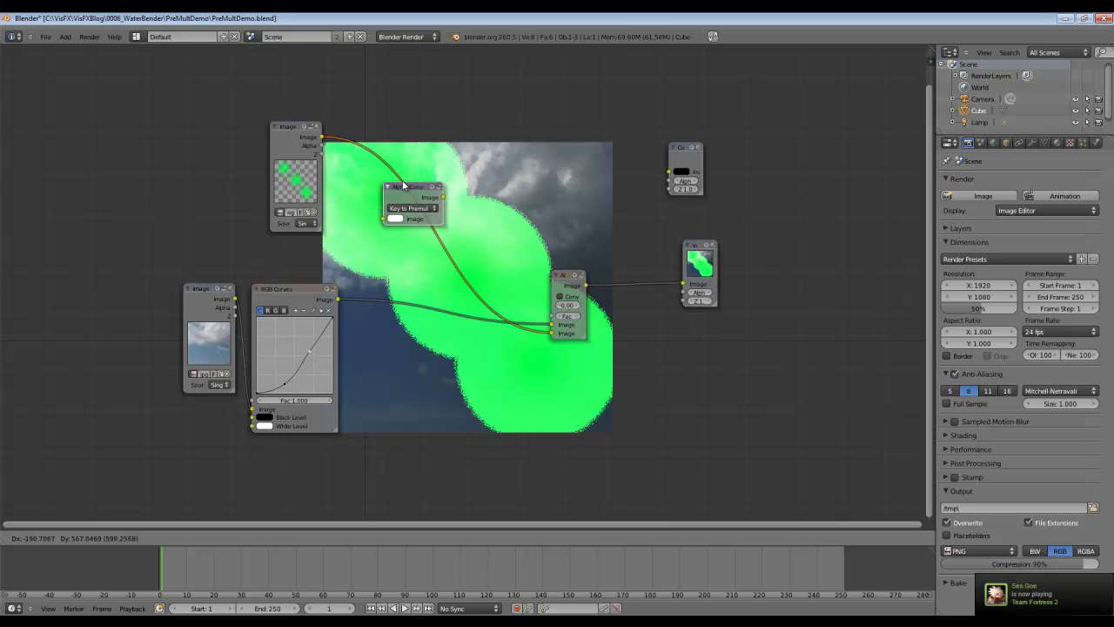
click(403, 186)
middle_drag(503, 256, 384, 296)
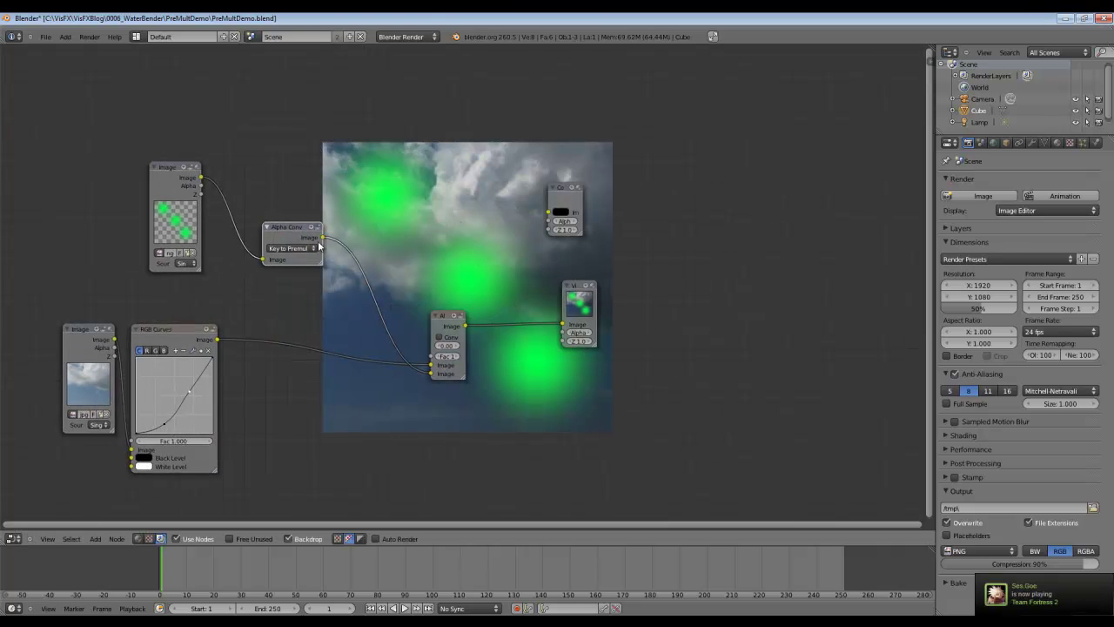
Step: Move the Alpha Convert node closer to AlphaOver, preview the raw foreground plate, and move its Image node farther from the others
drag(301, 235, 332, 305)
middle_drag(273, 204, 313, 221)
ctrl+shift+click(218, 186)
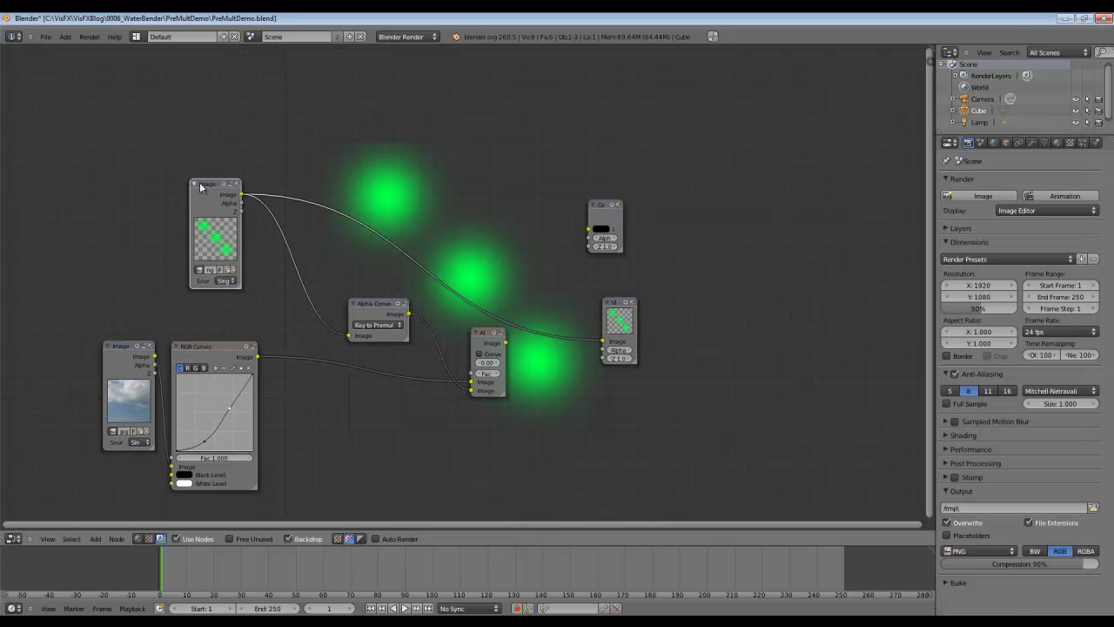
drag(214, 186, 171, 150)
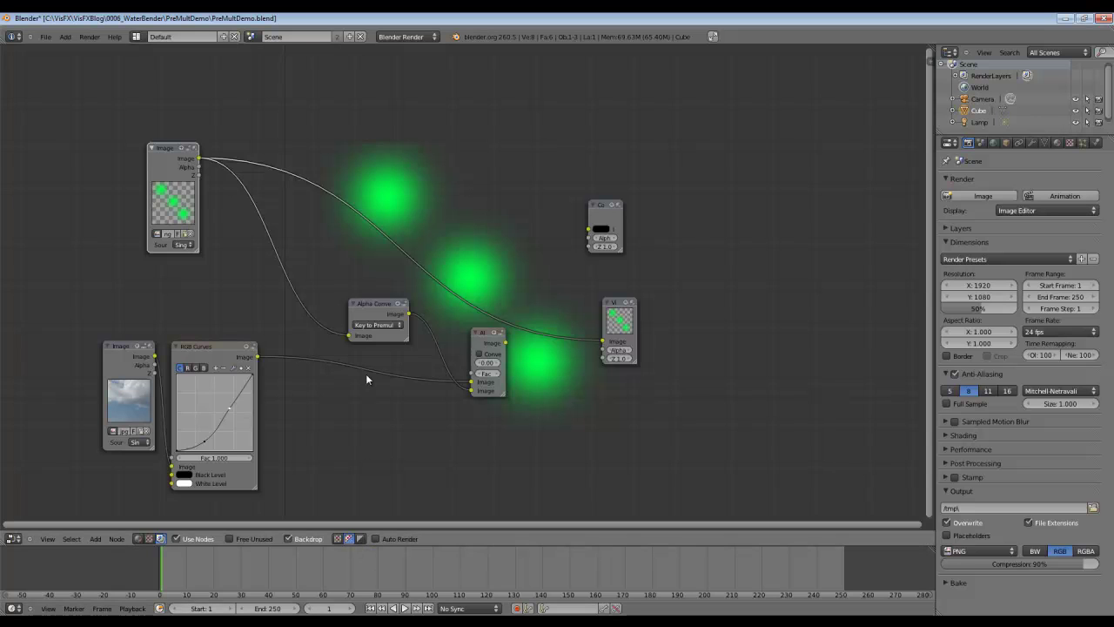
Step: Compare the backdrop with and without alpha display, leave it on colour only, and preview the Alpha Over node's result
click(338, 537)
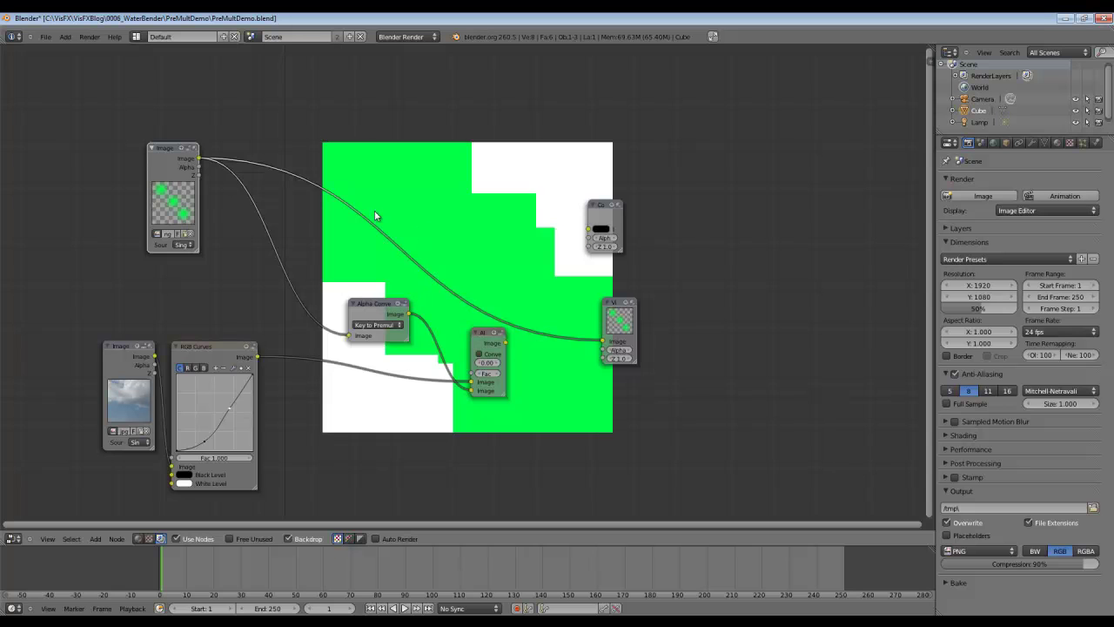
click(347, 539)
click(337, 539)
ctrl+shift+click(487, 338)
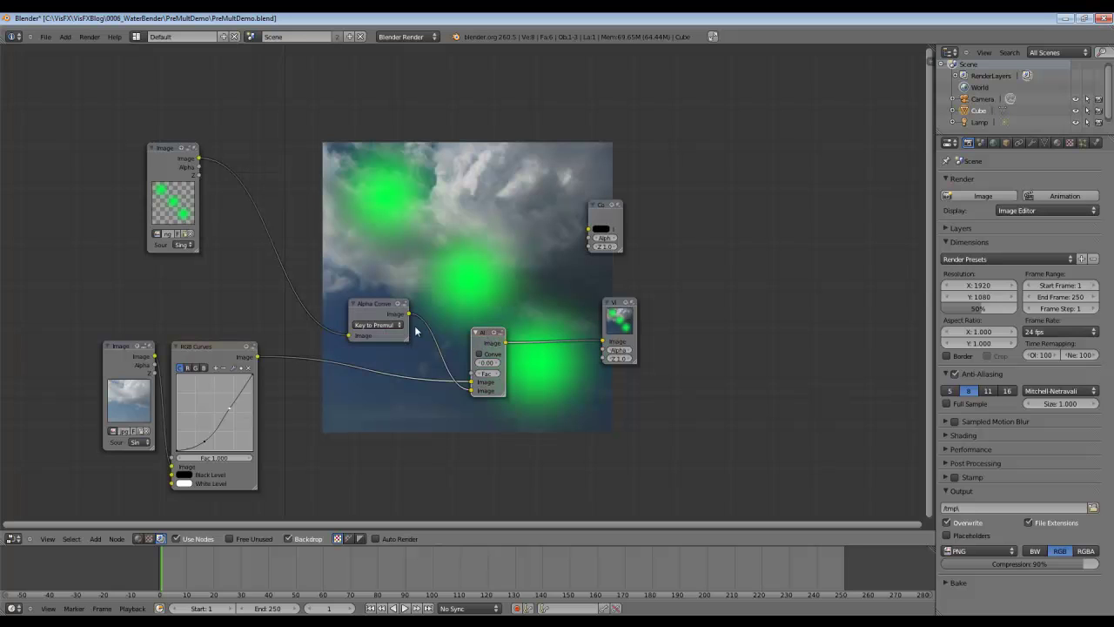
Step: Shift the Alpha Convert node slightly and toggle its muting to compare the composite with and without premultiplication
ctrl+shift+click(369, 309)
drag(371, 311, 352, 308)
key(m)
key(m)
key(m)
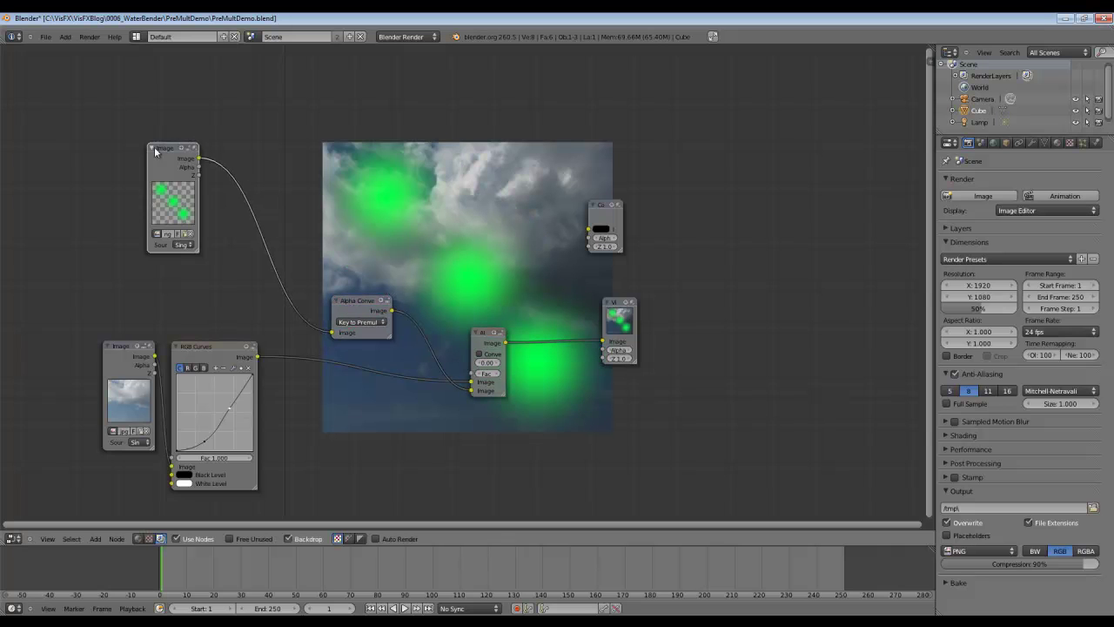
Step: Move the green-spots Image node closer to the other nodes and preview its output in the backdrop
drag(160, 148, 192, 137)
middle_drag(370, 326, 380, 392)
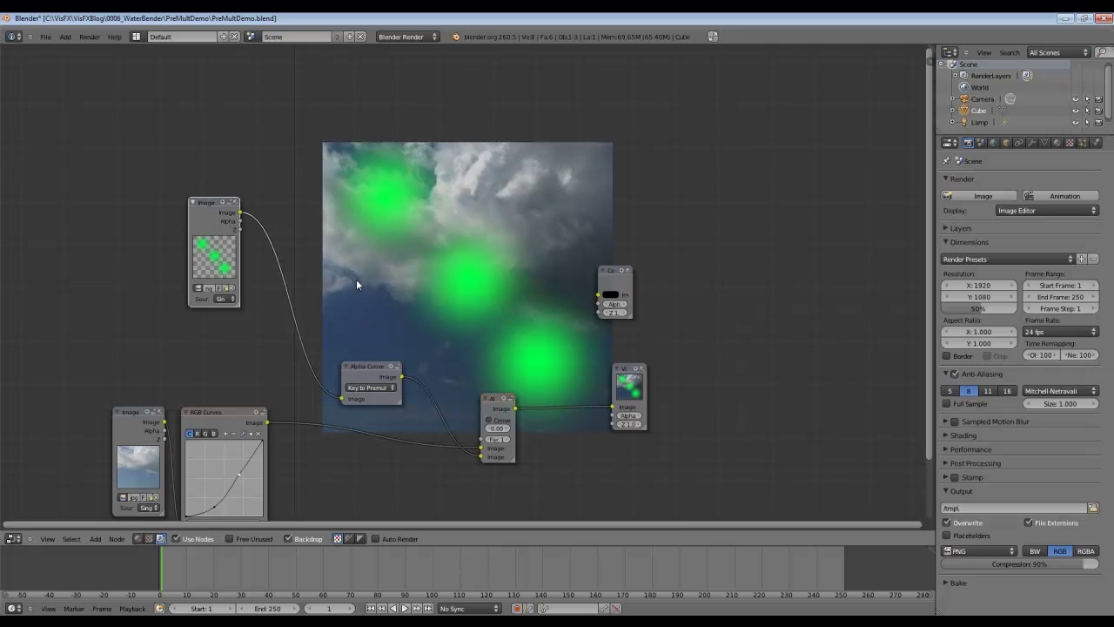
ctrl+shift+click(205, 213)
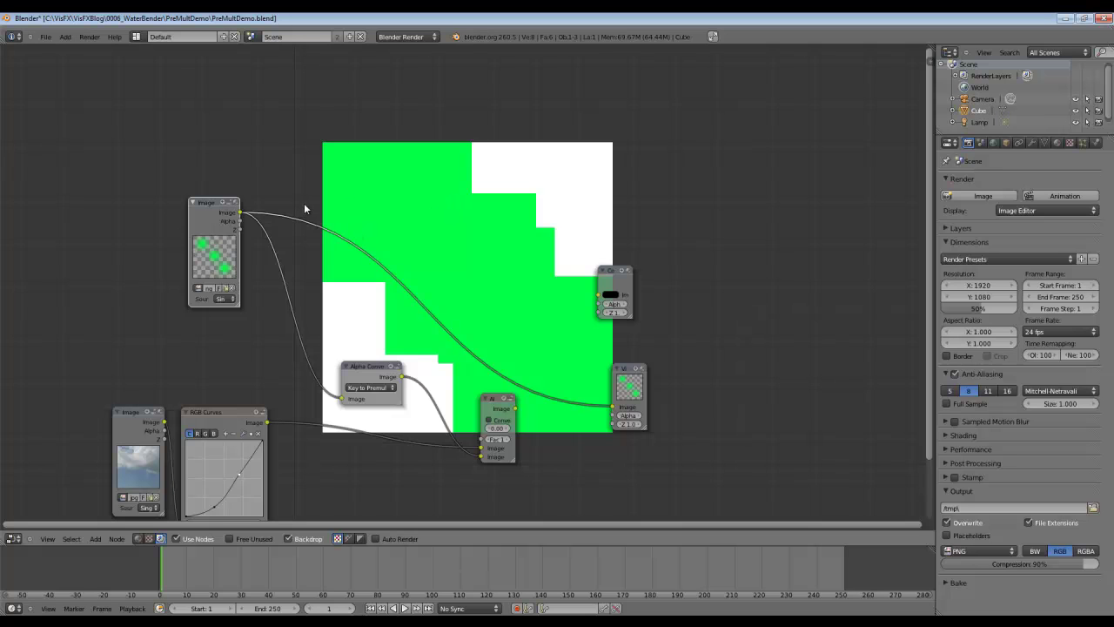
Step: Insert a Mix node after the green-spots Image, connect the image's Alpha to its second input, and set blending to Multiply
key(shift+a)
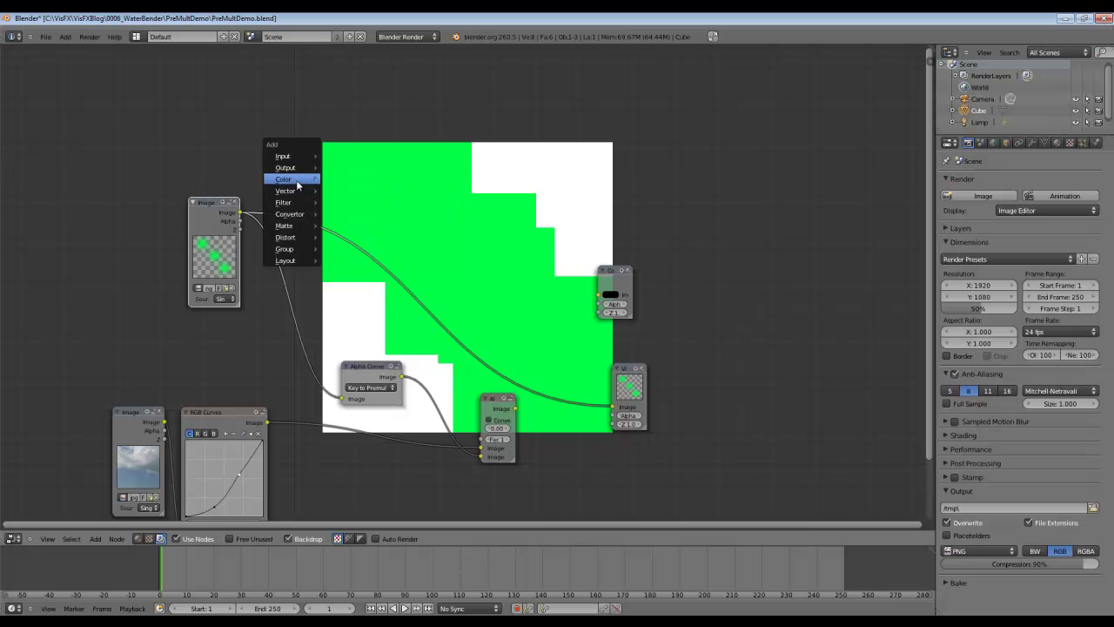
mouse_move(296, 172)
click(344, 178)
click(357, 209)
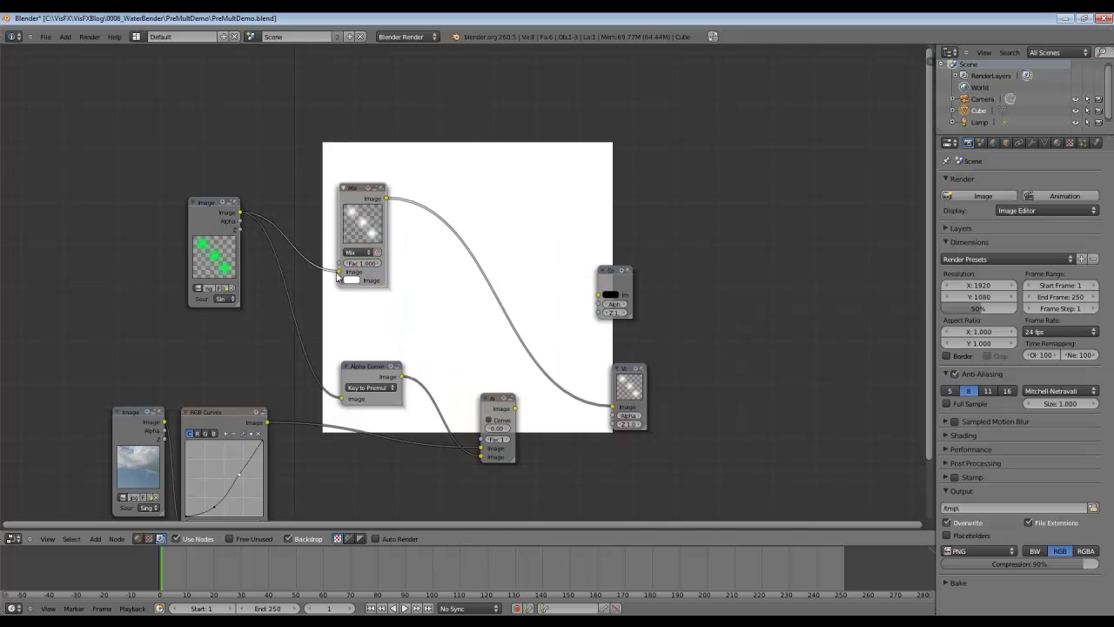
drag(240, 221, 341, 281)
click(358, 252)
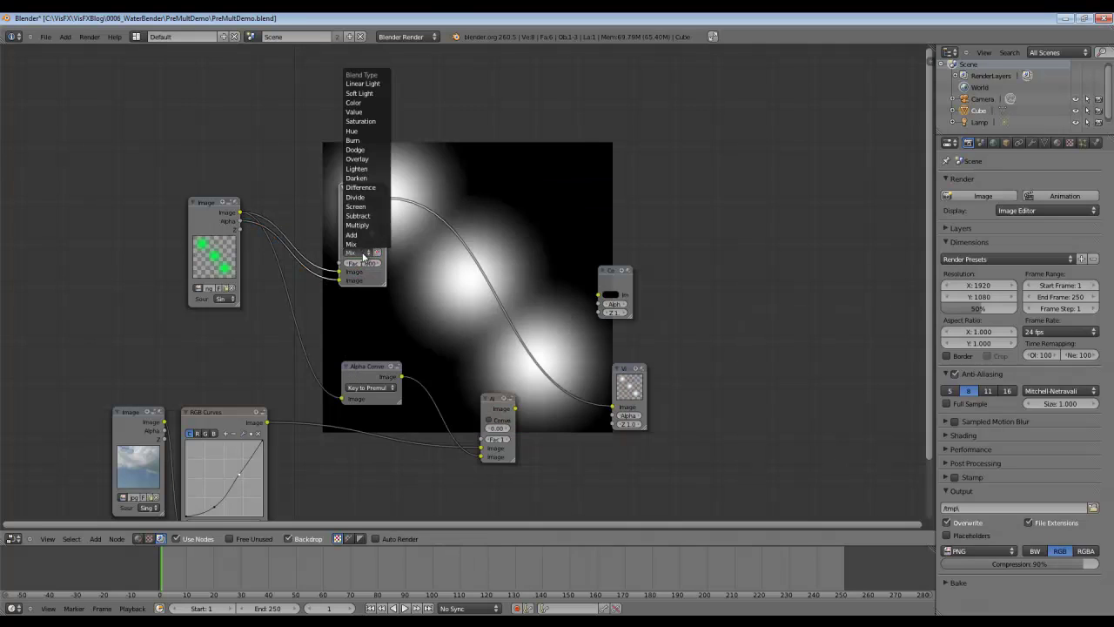
click(357, 224)
Step: Duplicate the Alpha Over node and insert the copy between the Multiply node and the Viewer
ctrl+scroll(345, 323, right, 5)
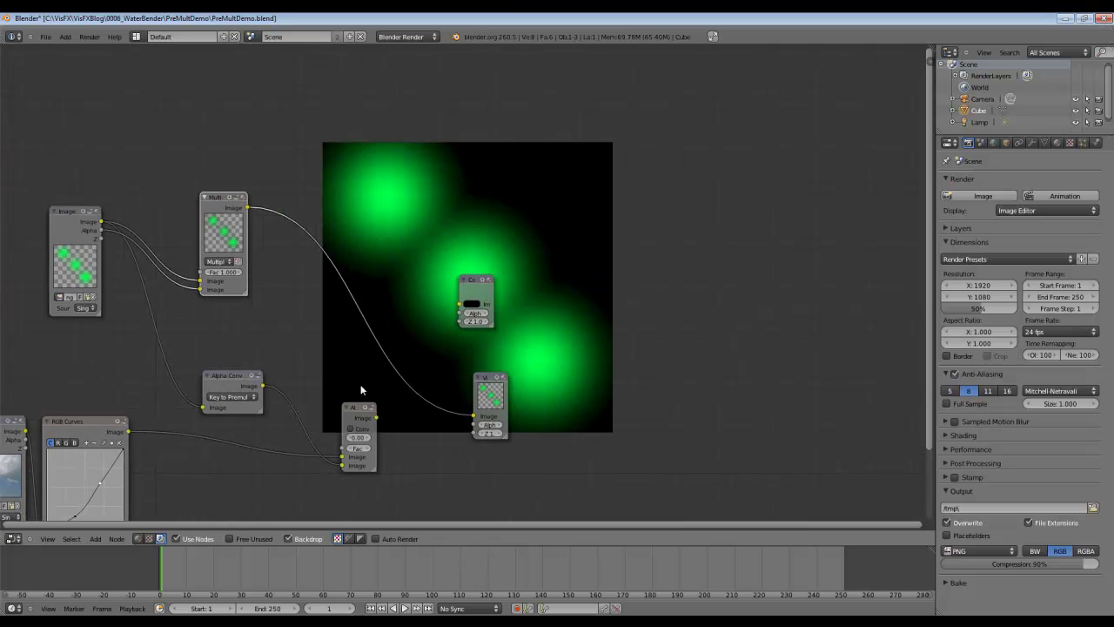
drag(357, 418, 358, 430)
key(shift+d)
click(370, 278)
Step: Reconnect Multiply to the copied Alpha Over's second image input and link the RGB Curves output to its first
drag(353, 323, 355, 333)
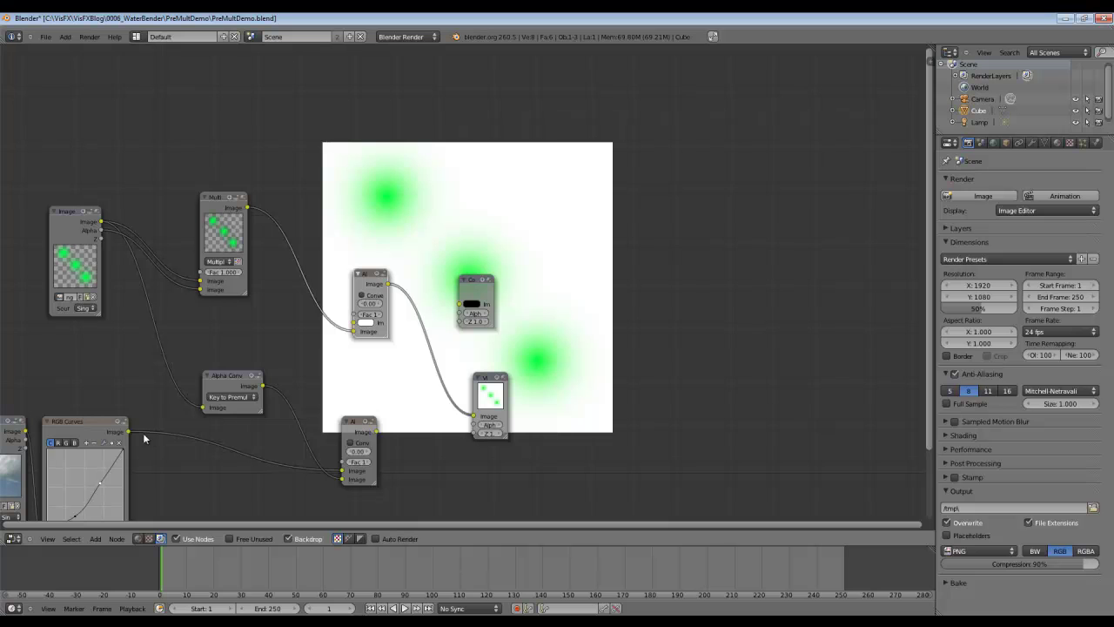
drag(128, 432, 203, 408)
drag(259, 385, 354, 323)
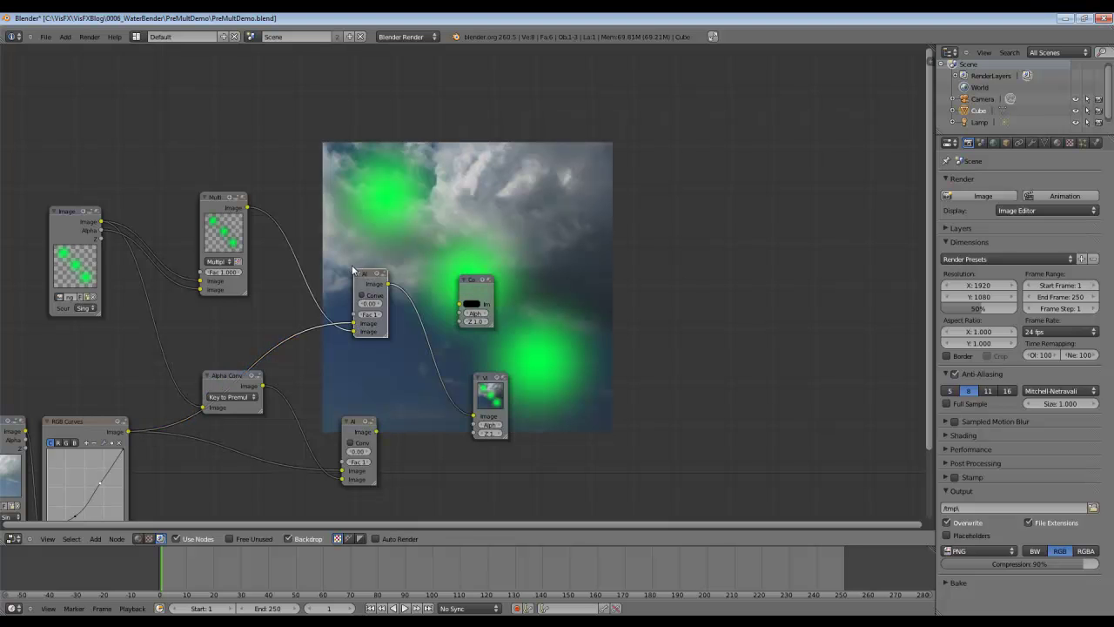
Step: Rearrange the Alpha Convert, Multiply and Viewer nodes so the two compositing branches are clearly laid out
scroll(218, 304, down, 2)
middle_drag(406, 330, 462, 263)
mouse_move(230, 340)
mouse_down()
mouse_move(195, 451)
mouse_move(207, 327)
mouse_move(221, 341)
mouse_up()
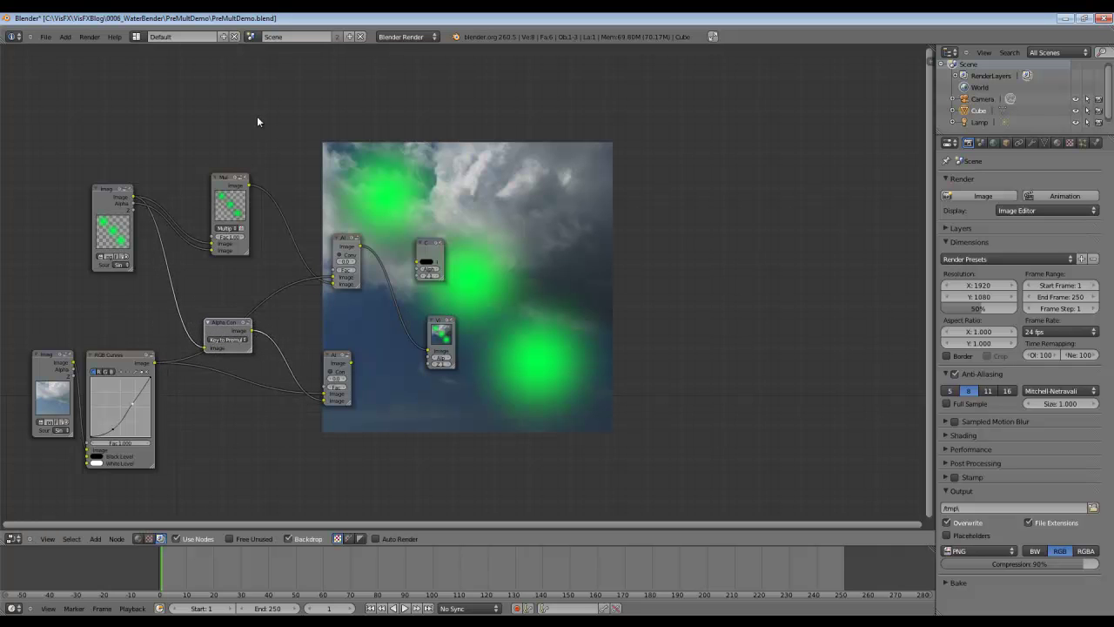
drag(226, 185, 240, 188)
scroll(209, 199, up, 3)
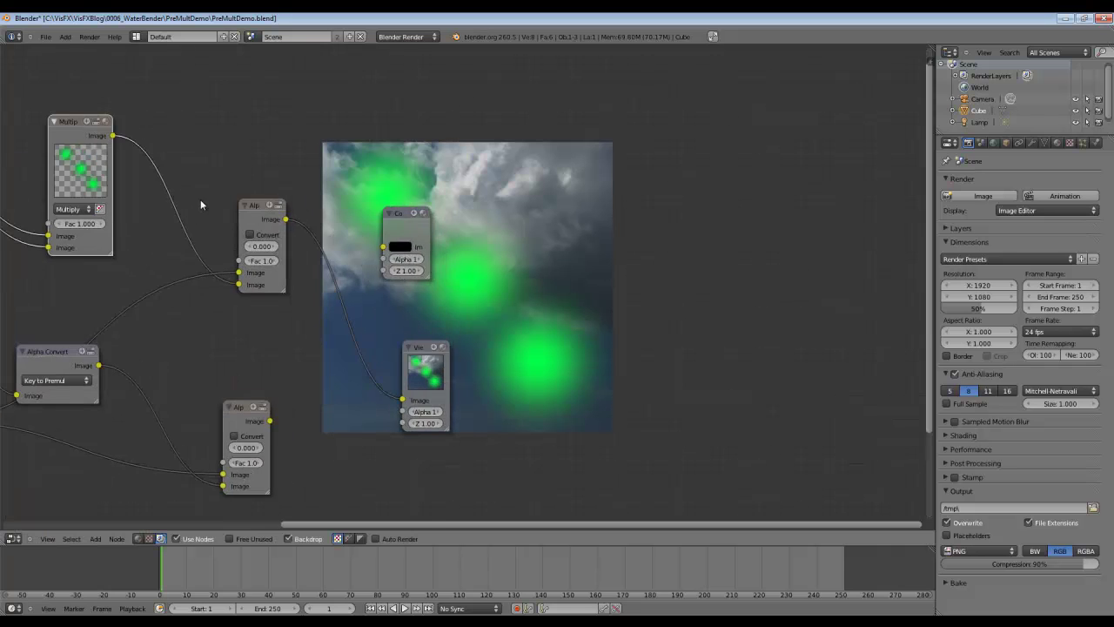
middle_drag(199, 161, 241, 188)
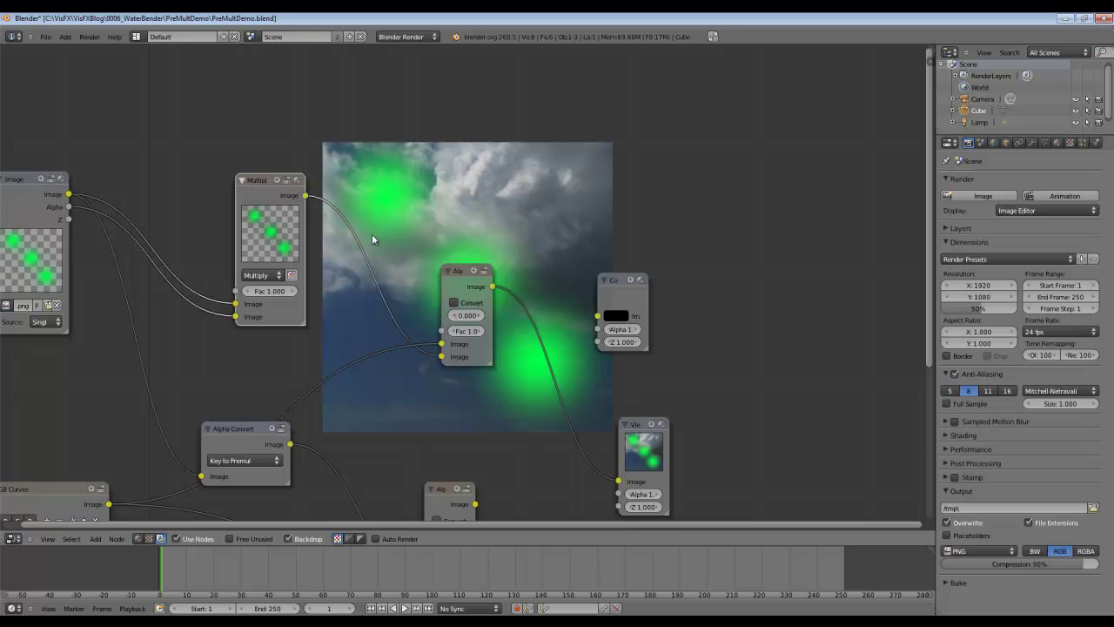
scroll(383, 248, down, 2)
middle_drag(423, 326, 311, 302)
drag(468, 353, 522, 340)
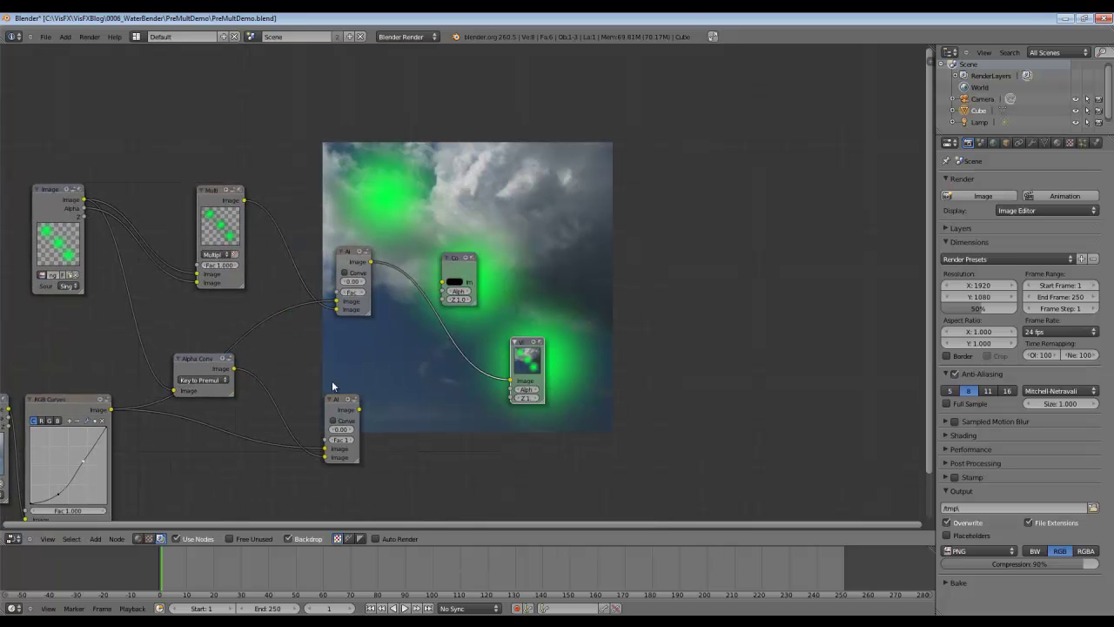
Step: Preview the lower and upper Alpha Over nodes in turn to compare the two composites
drag(339, 399, 347, 399)
ctrl+shift+click(347, 401)
click(220, 194)
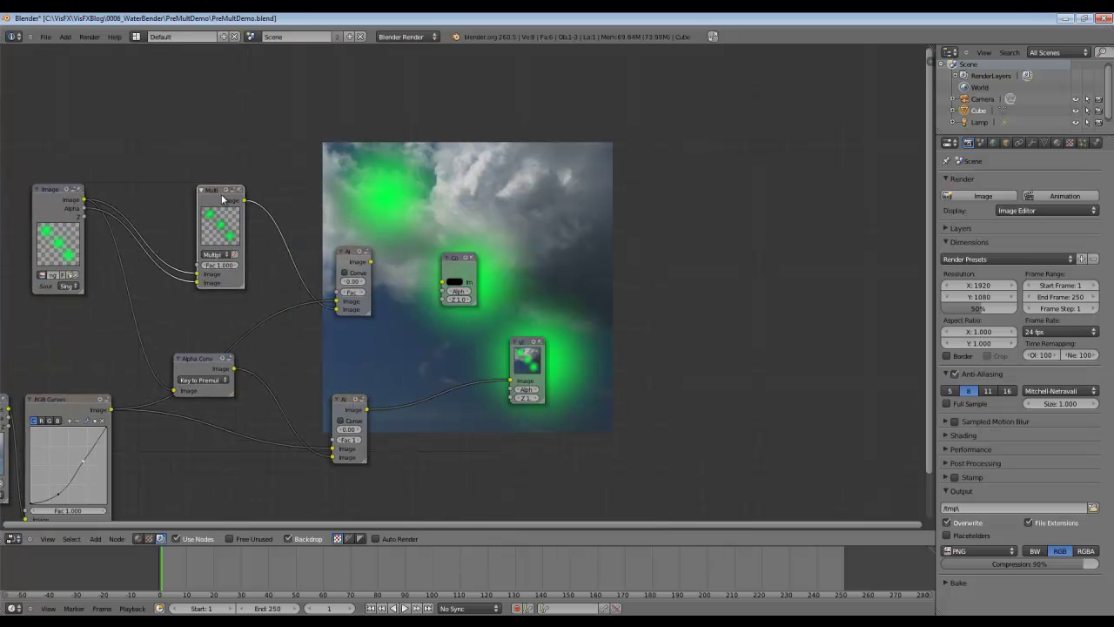
ctrl+shift+click(357, 255)
Step: Reposition the Multiply node and toggle its muting to compare the upper composite with and without it
drag(224, 193, 211, 201)
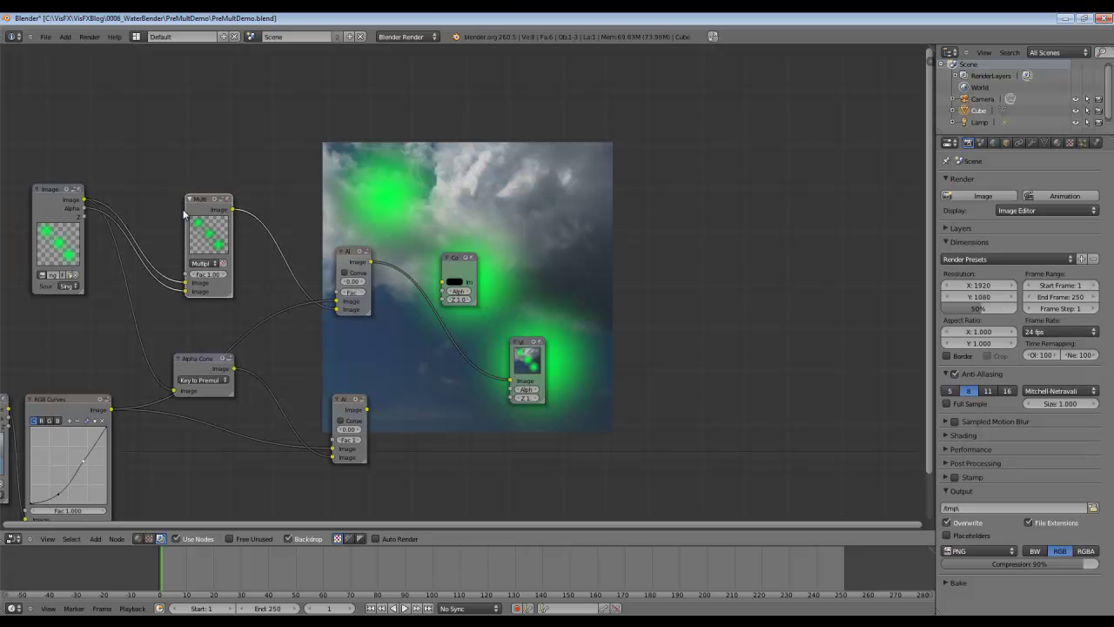
key(m)
key(m)
Step: Preview the upper branch stage by stage, from the green-spots Image through Multiply to Alpha Over
middle_drag(338, 243, 364, 269)
ctrl+shift+click(246, 250)
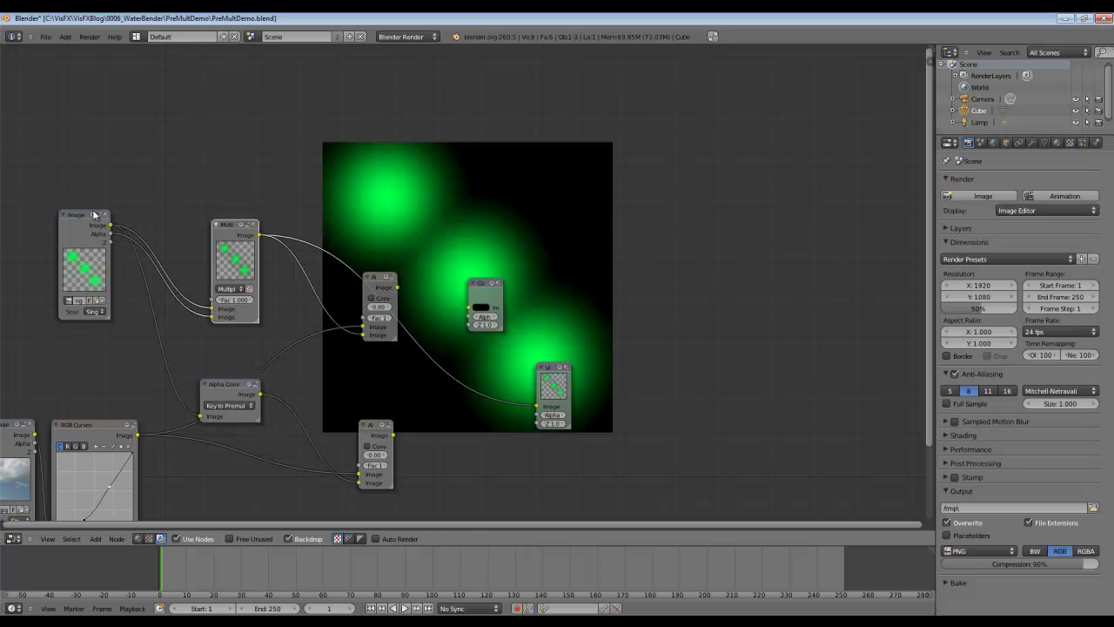
ctrl+shift+click(84, 217)
ctrl+shift+click(229, 224)
ctrl+shift+click(376, 277)
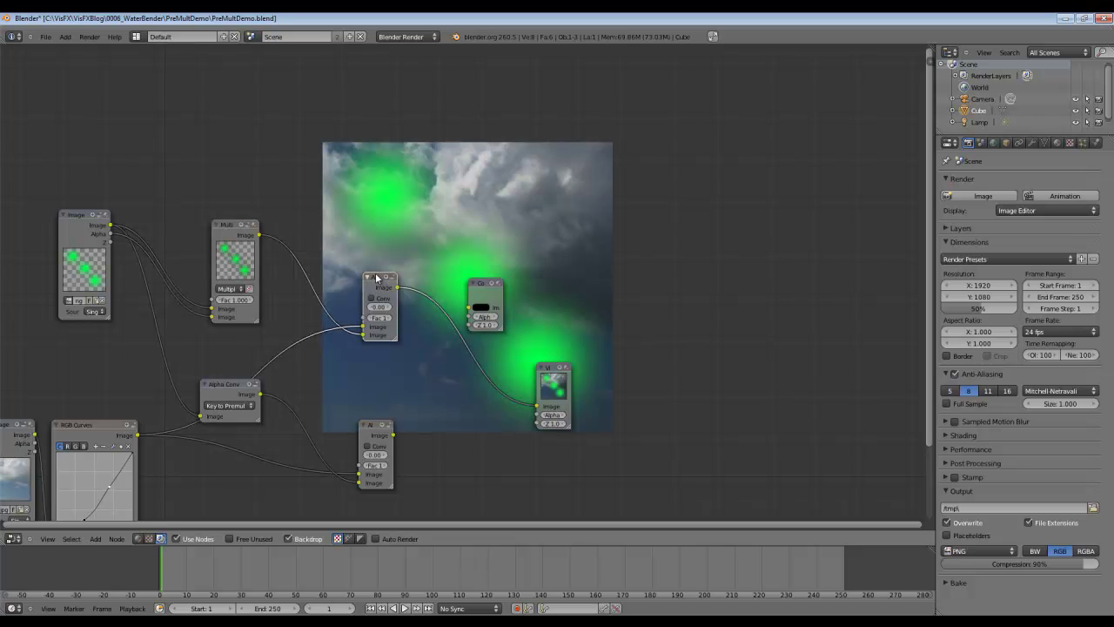
Step: Move the Composite node aside, collapse it, and preview the lower Alpha Over result
drag(477, 284, 513, 259)
key(h)
ctrl+shift+click(371, 426)
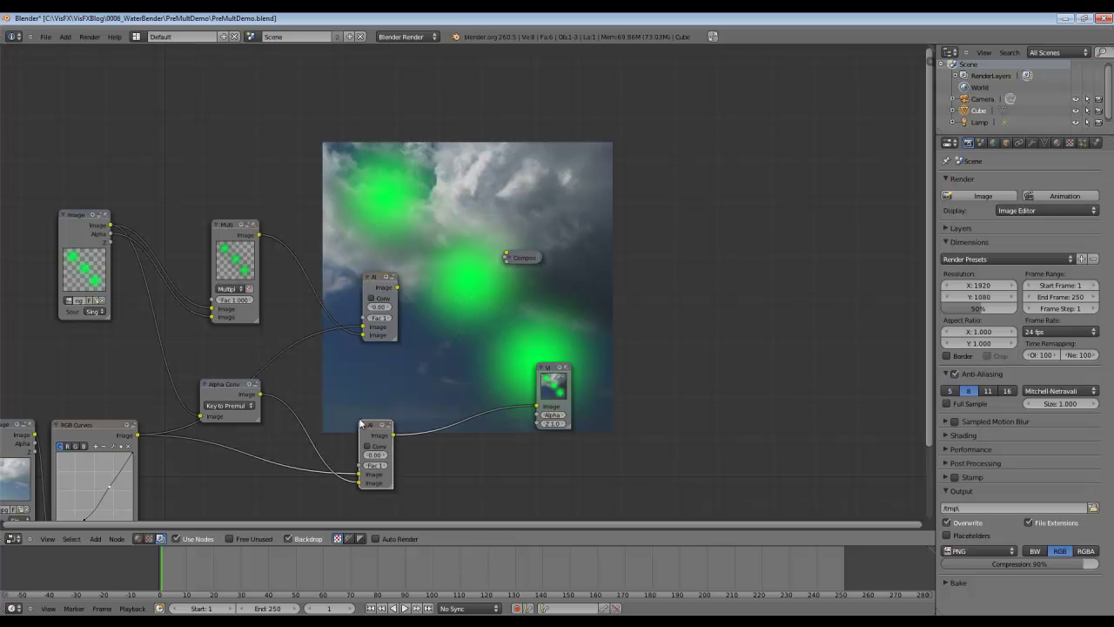
Step: Insert a second Key to Premul Alpha Convert node after the first and make room before the lower Alpha Over
key(shift+d)
click(308, 402)
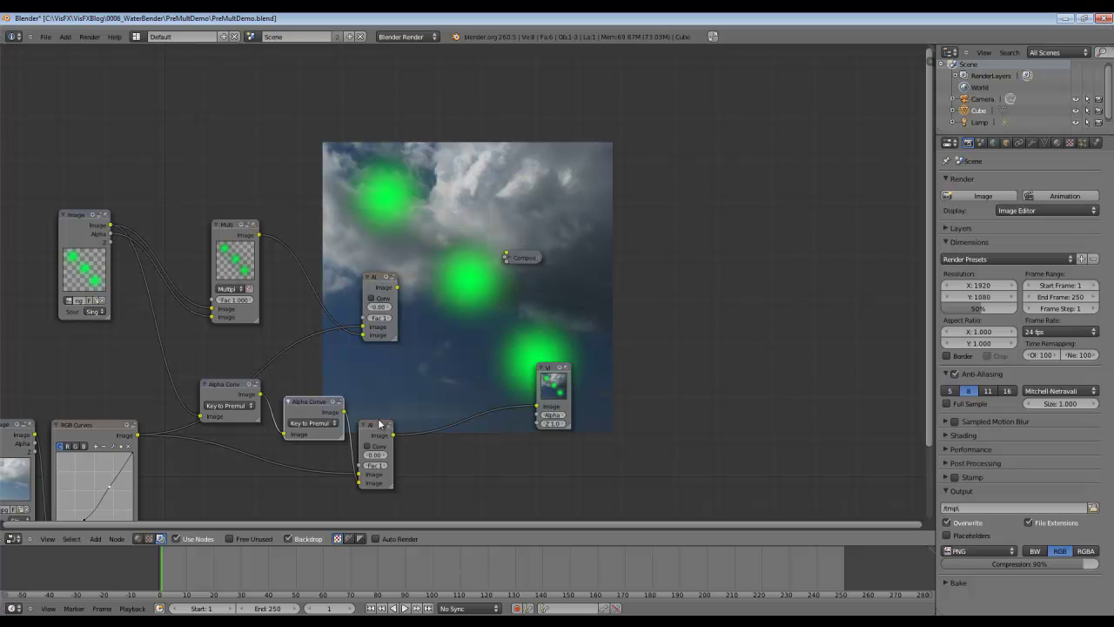
drag(382, 426, 460, 418)
click(304, 402)
drag(304, 402, 291, 388)
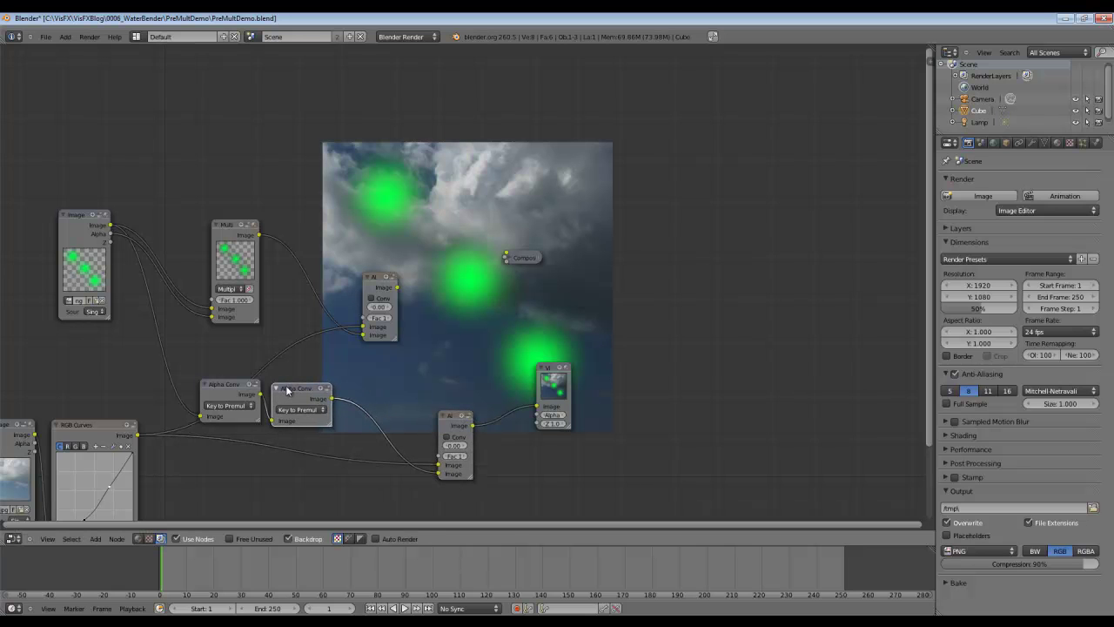
Step: Insert a third Key to Premul Alpha Convert node into the chain feeding the lower Alpha Over
key(shift+d)
click(365, 397)
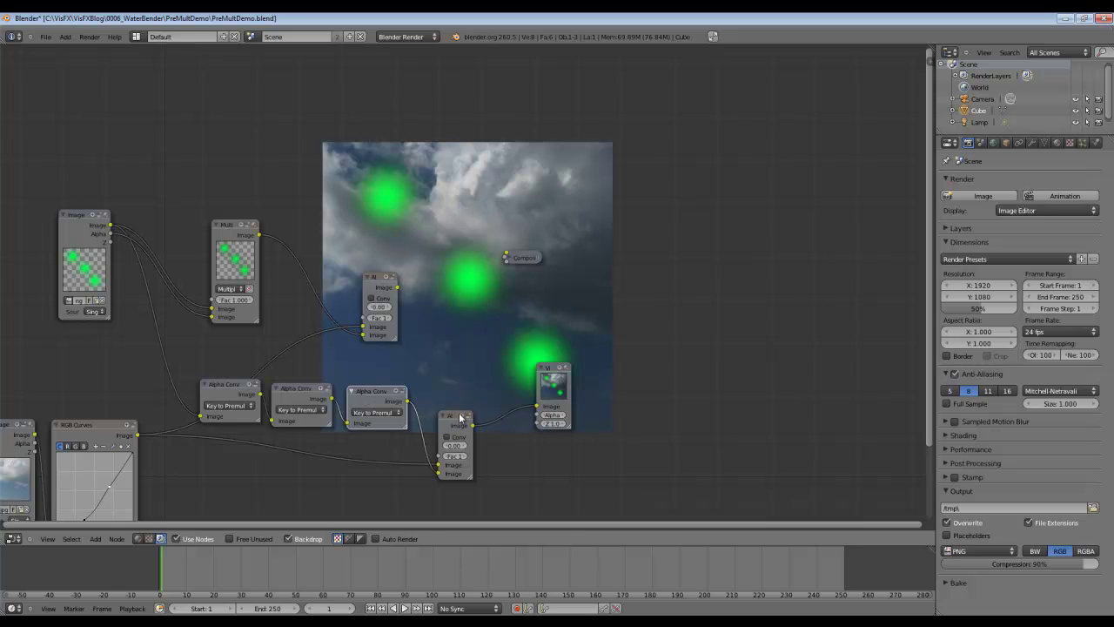
drag(457, 417, 466, 423)
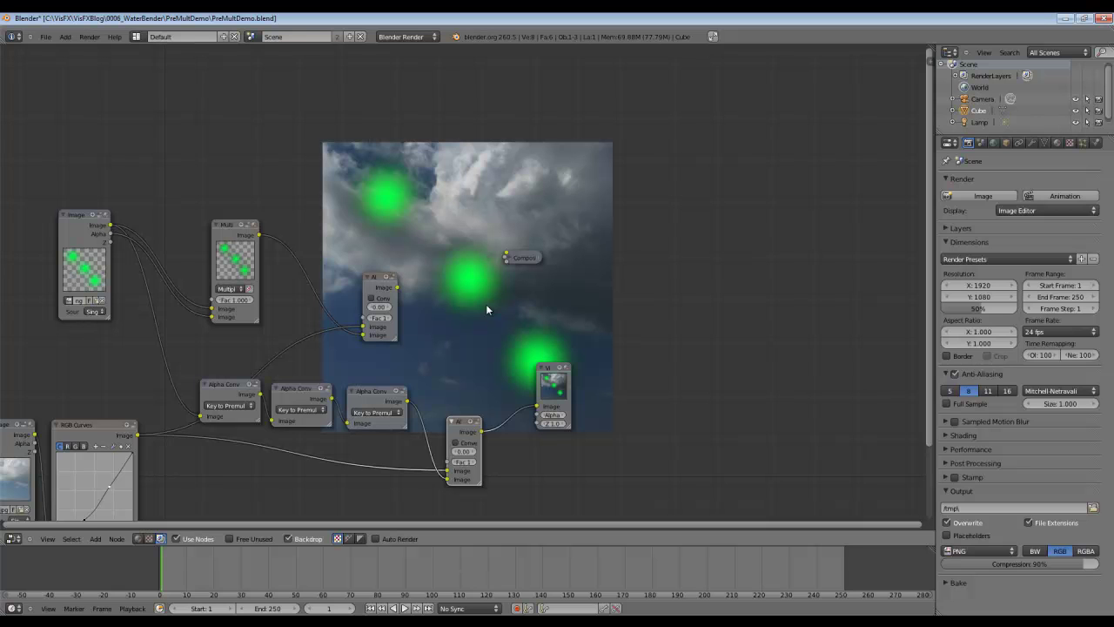
Step: Find the Alpha mode setting in the render Shading options and review its choices
click(1057, 143)
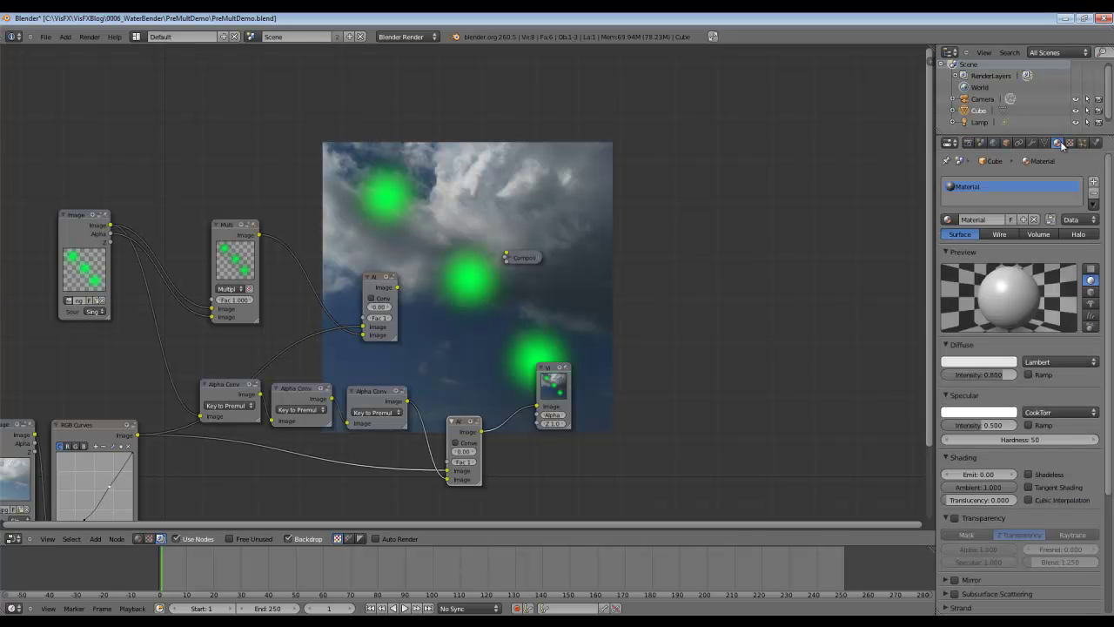
click(981, 143)
click(993, 143)
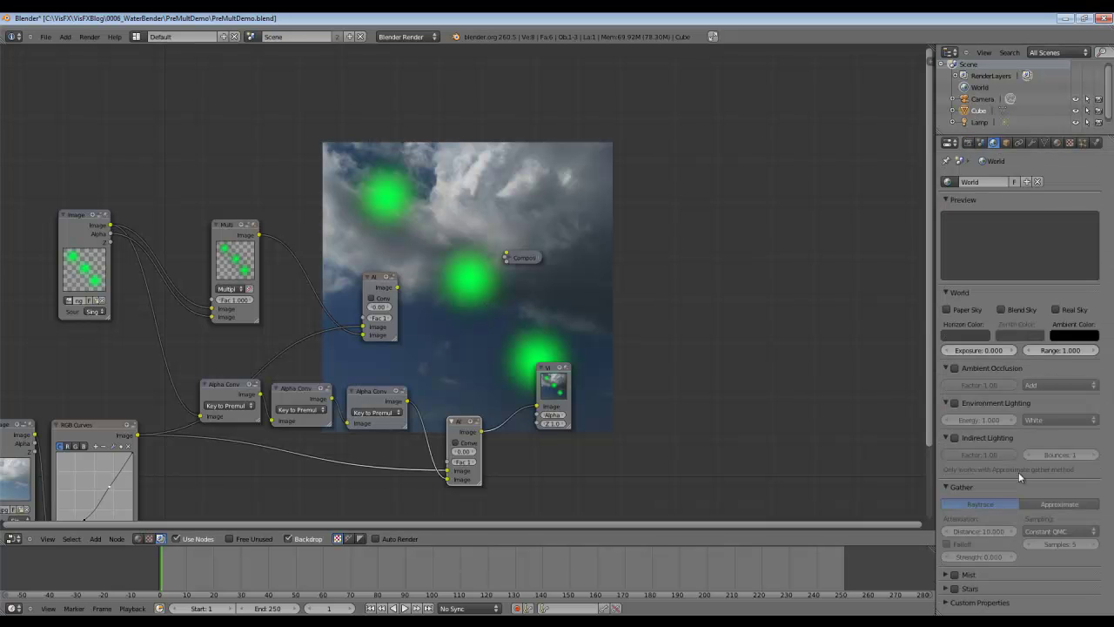
click(968, 142)
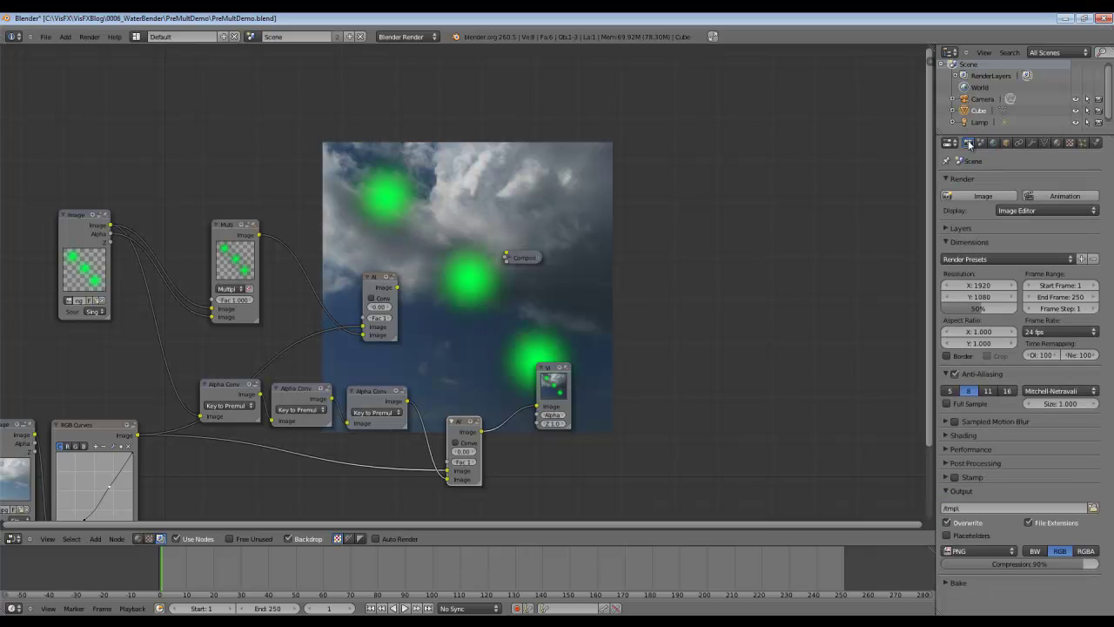
click(947, 435)
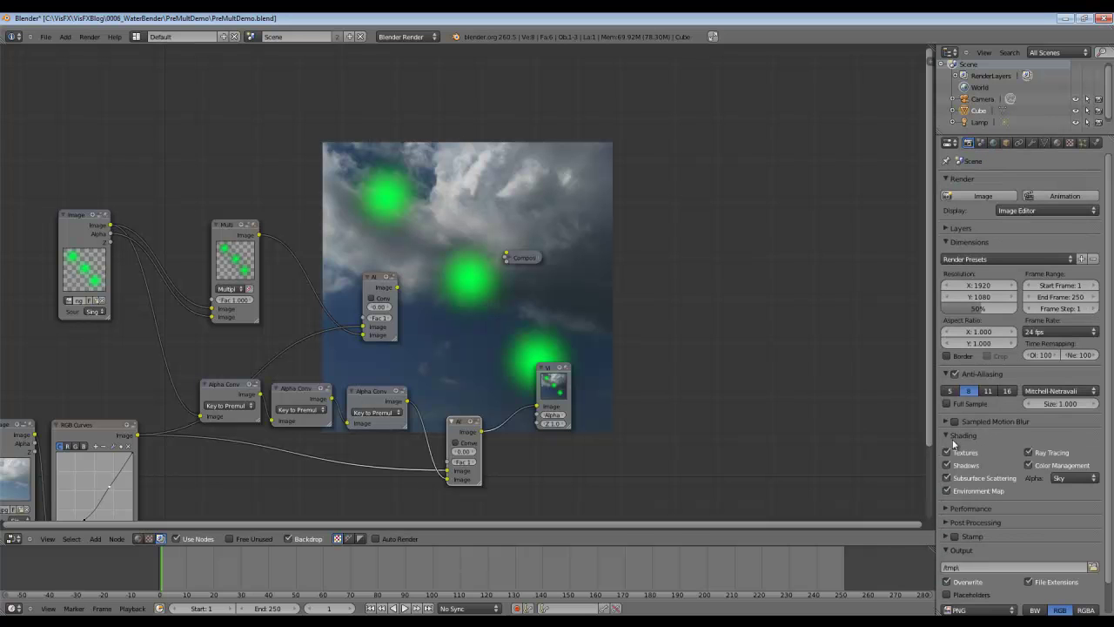
click(1055, 479)
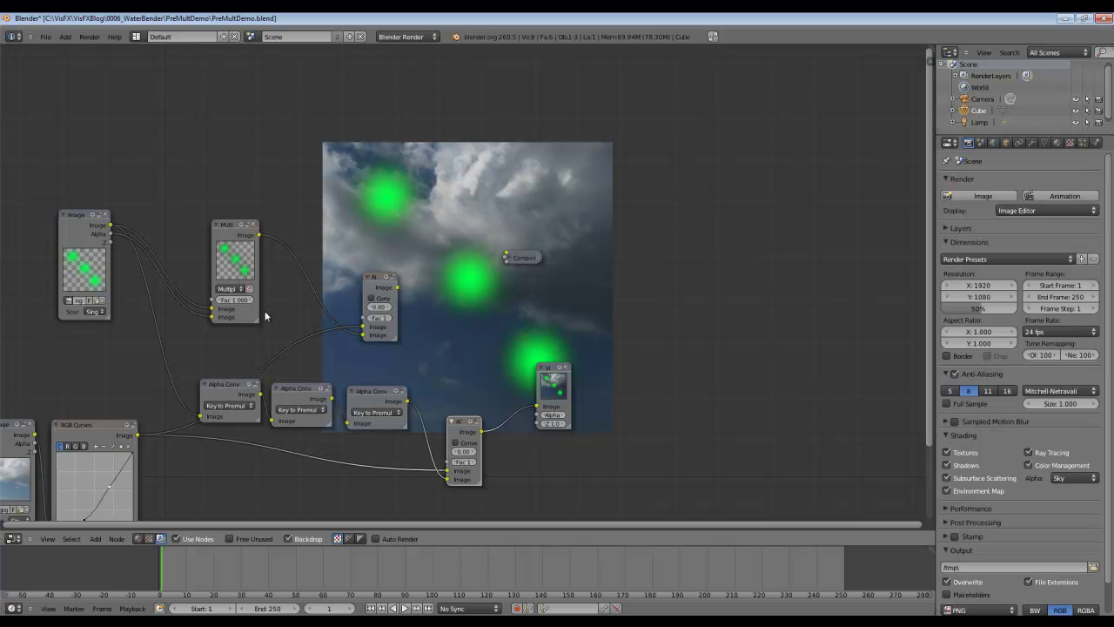
Step: Preview the green-spots Image node's Alpha output in the backdrop
ctrl+shift+click(85, 218)
mouse_move(98, 239)
ctrl+middle_down()
mouse_move(122, 244)
mouse_move(113, 238)
ctrl+middle_up()
ctrl+shift+click(28, 207)
scroll(419, 281, up, 4)
scroll(455, 286, down, 2)
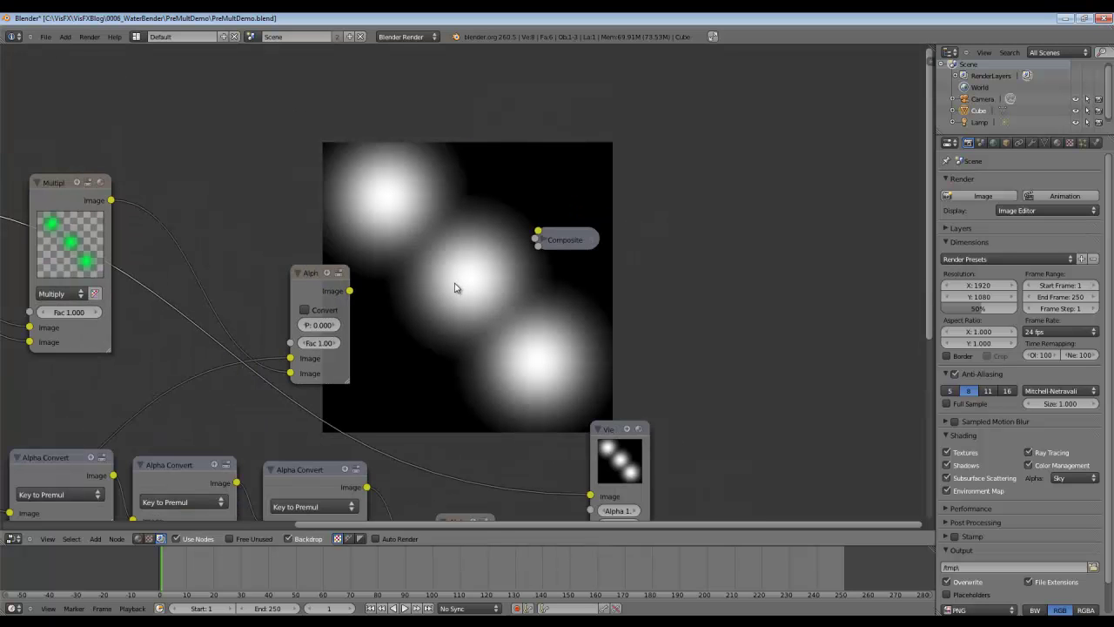
Step: Examine the soft edges of the alpha spots by magnifying the backdrop and reducing it again
key(alt+v)
key(alt+v)
key(alt+v)
key(alt+v)
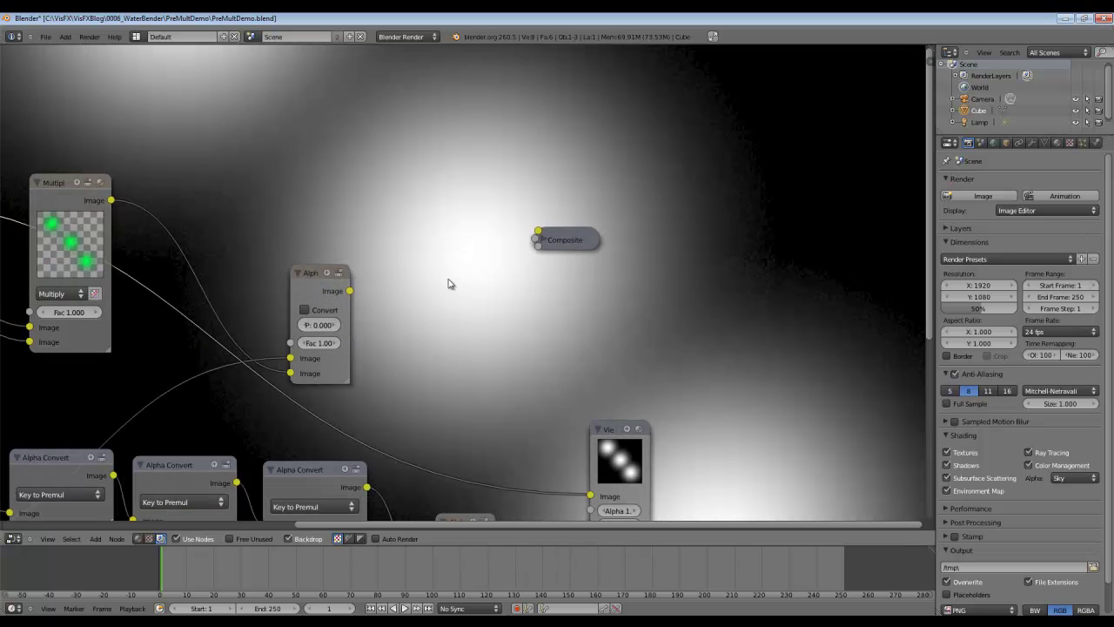
key(v)
key(v)
key(v)
key(v)
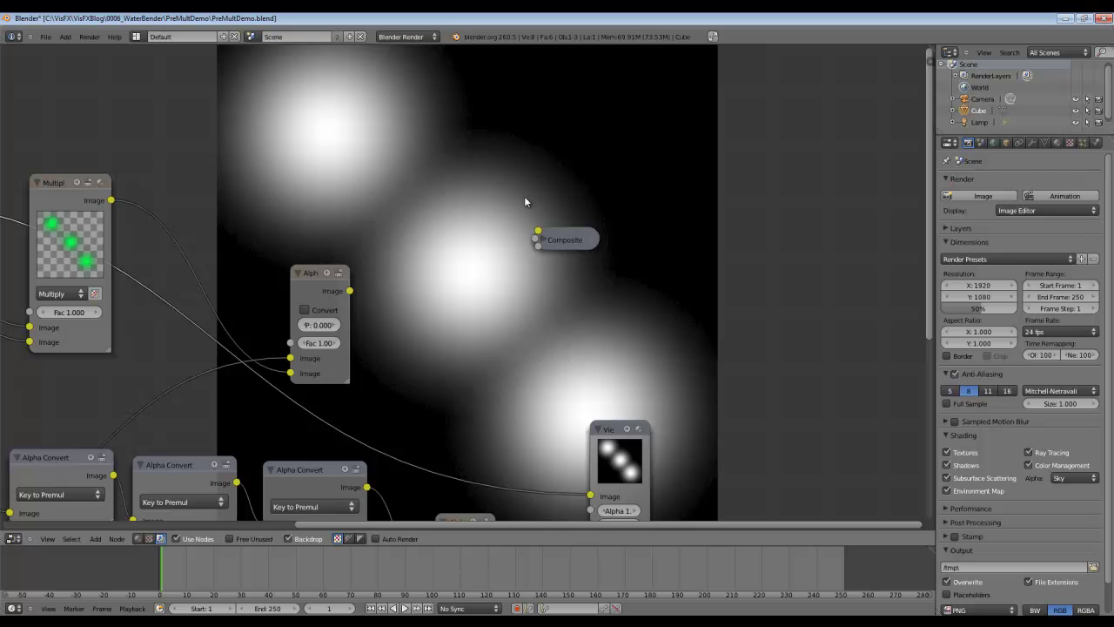
Step: Preview the Multiply node's output in the backdrop
middle_drag(194, 248, 410, 282)
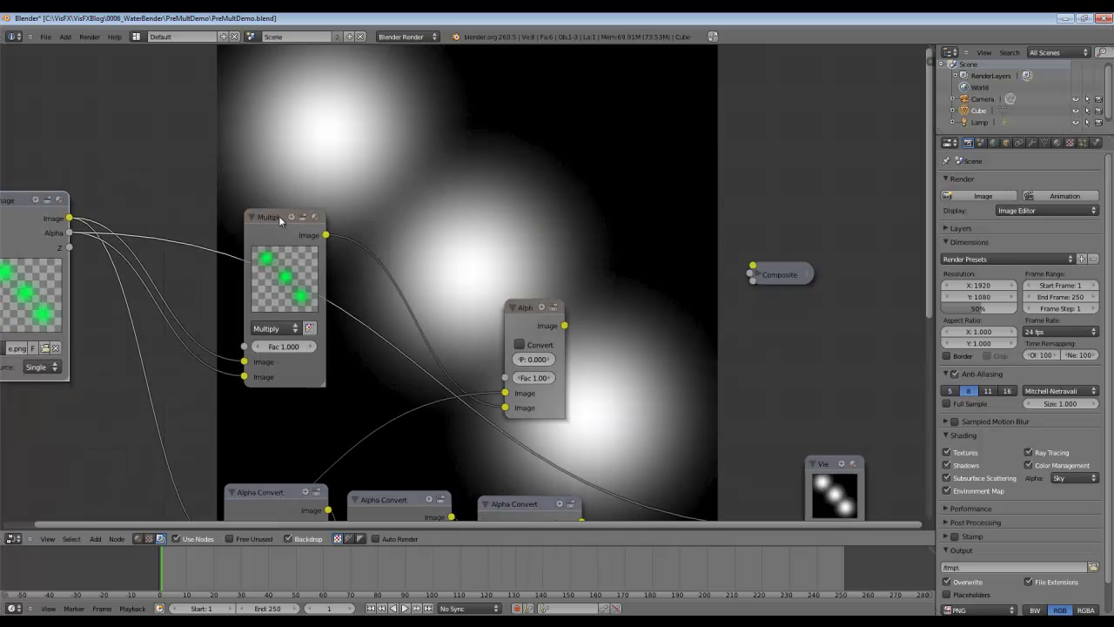
ctrl+shift+click(279, 216)
scroll(562, 252, down, 2)
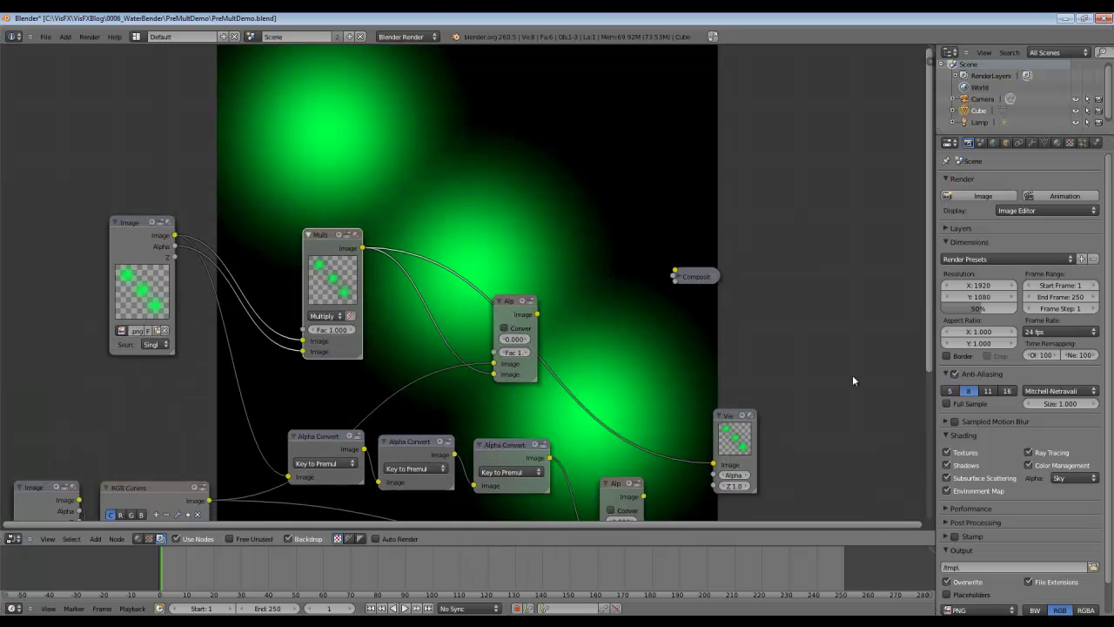
Step: Review the Straight Alpha, Premultiplied and Sky choices of the render Alpha mode
click(1071, 479)
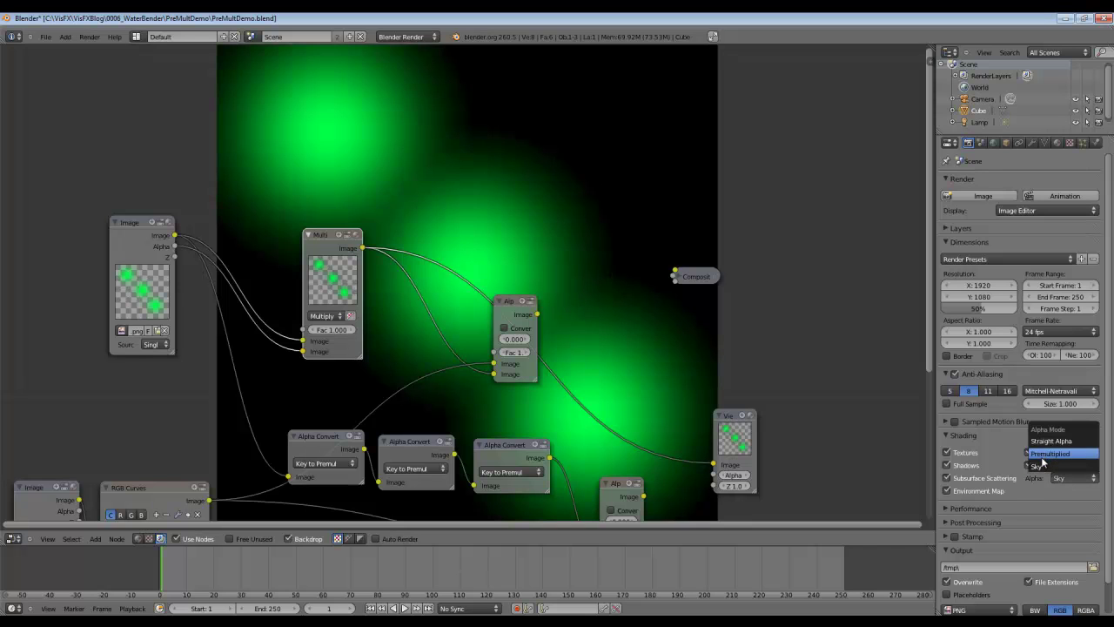
click(1060, 483)
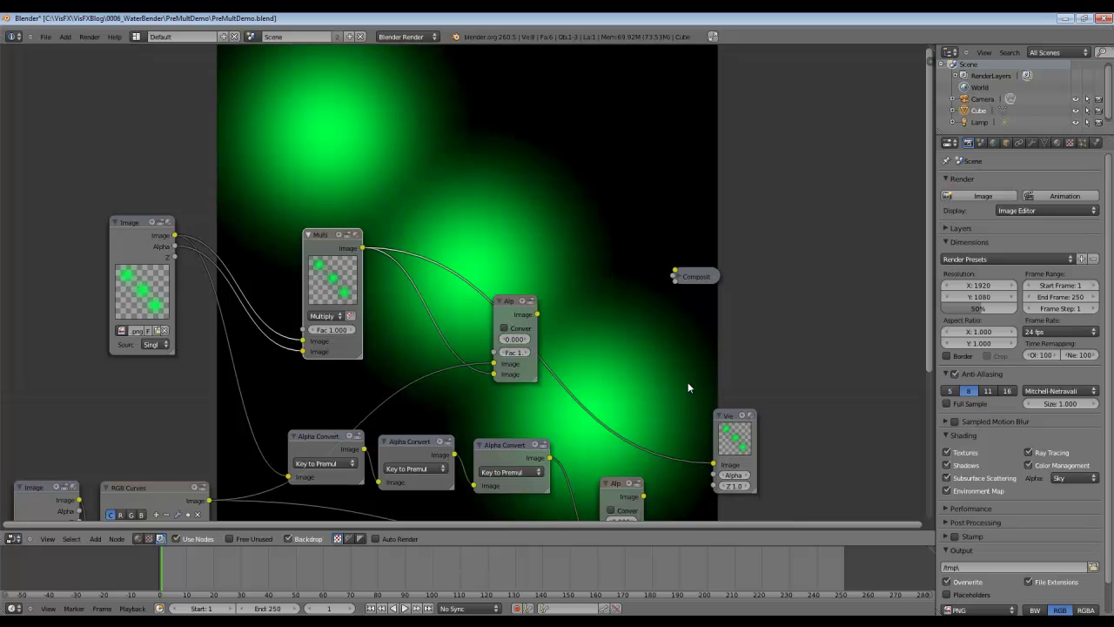
scroll(687, 382, down, 3)
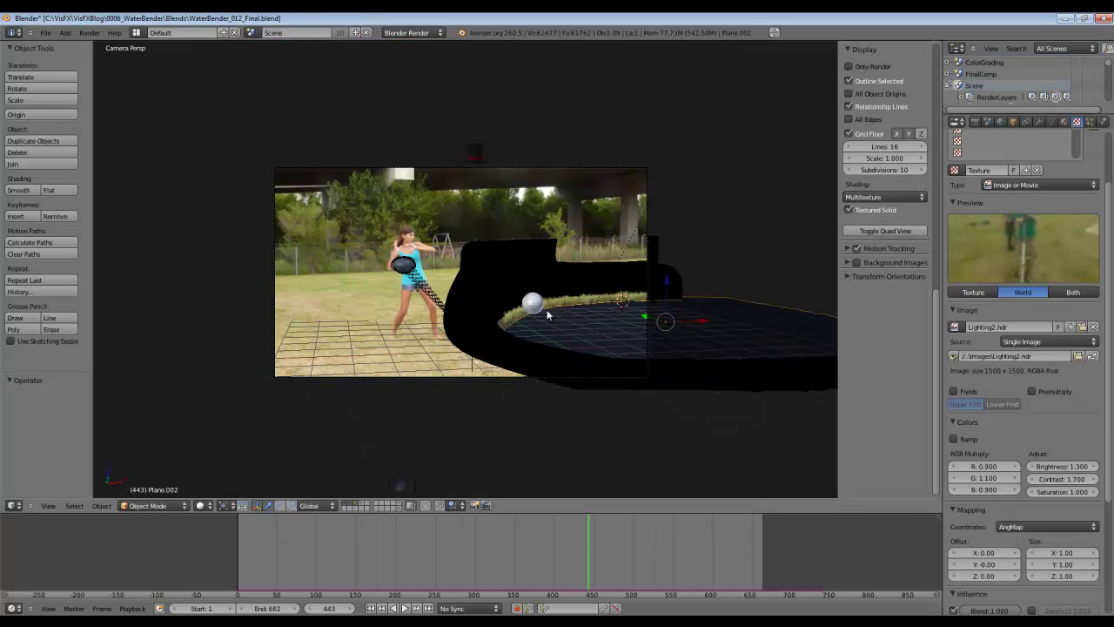
Step: Examine the 3D layout of the WaterBender scene from outside the camera and return to the camera view
middle_drag(559, 268, 607, 284)
scroll(517, 270, down, 6)
scroll(511, 284, up, 3)
scroll(515, 300, down, 3)
key(KP_0)
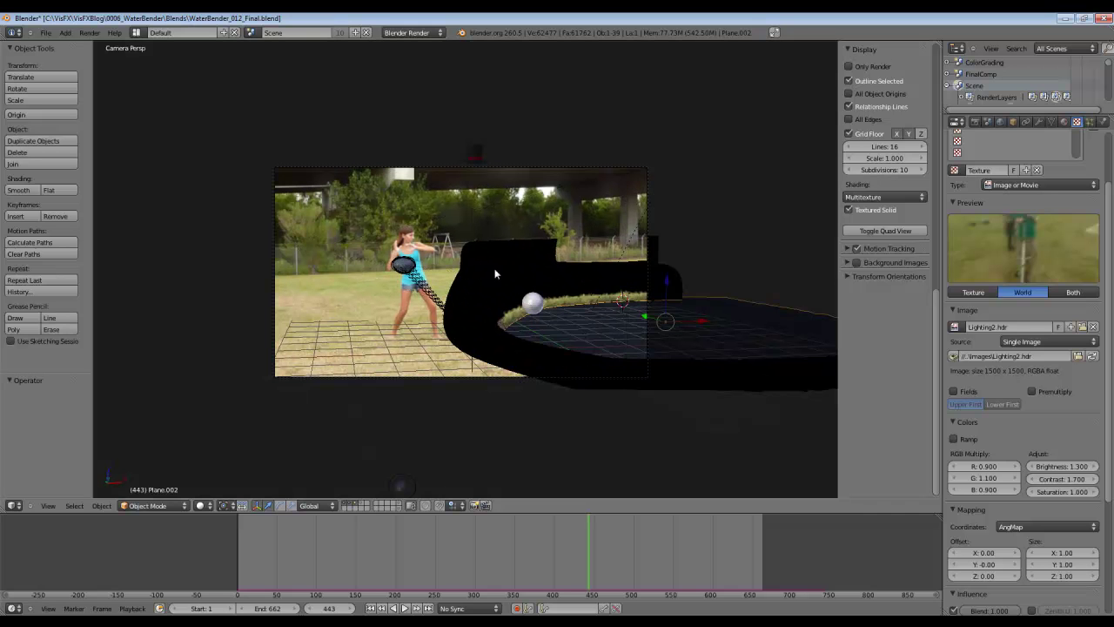
Step: Bring up the scene's render settings and go through RenderLayer.003, RenderLayer.001 and RenderLayer.002 in the render layer list
click(974, 122)
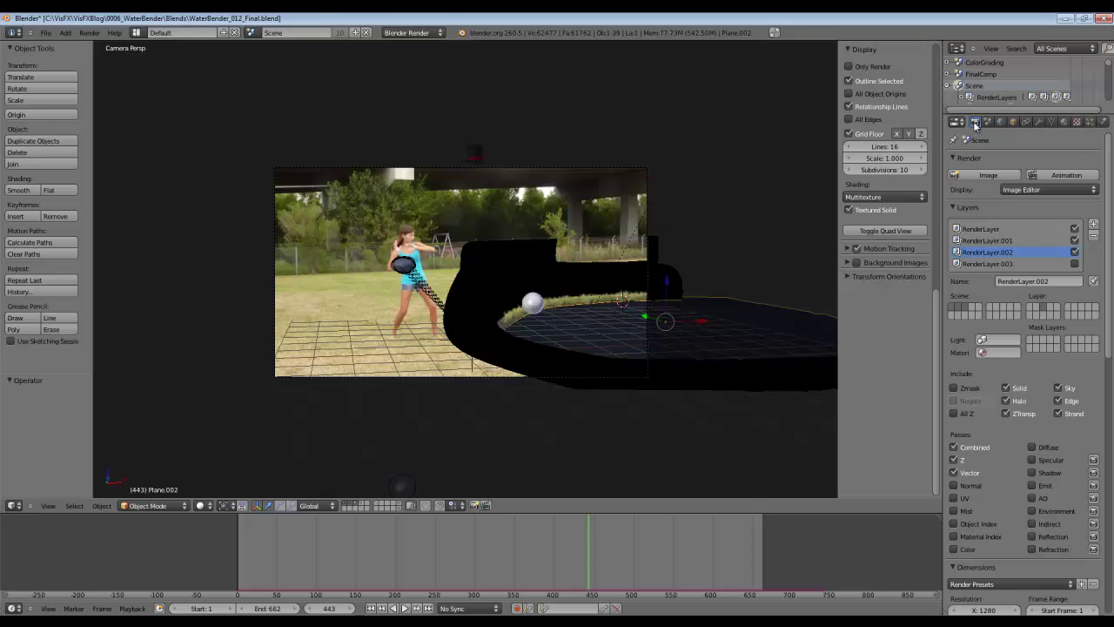
click(983, 262)
click(977, 241)
click(976, 251)
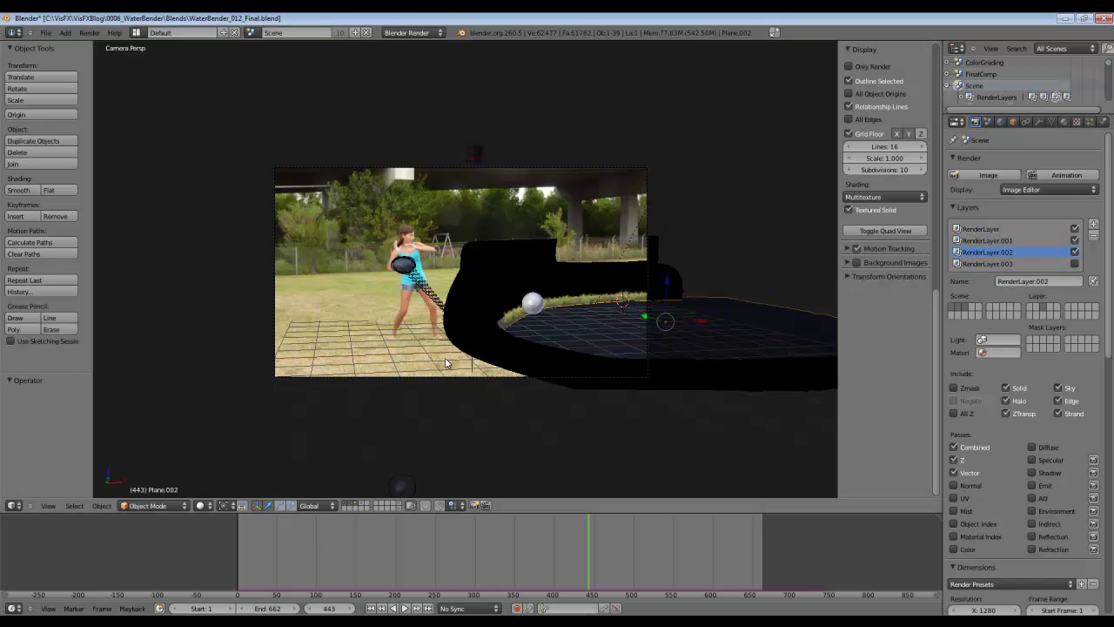
Step: Show only the first scene layer, selecting its metaball, and go to frame 295
scroll(445, 364, up, 4)
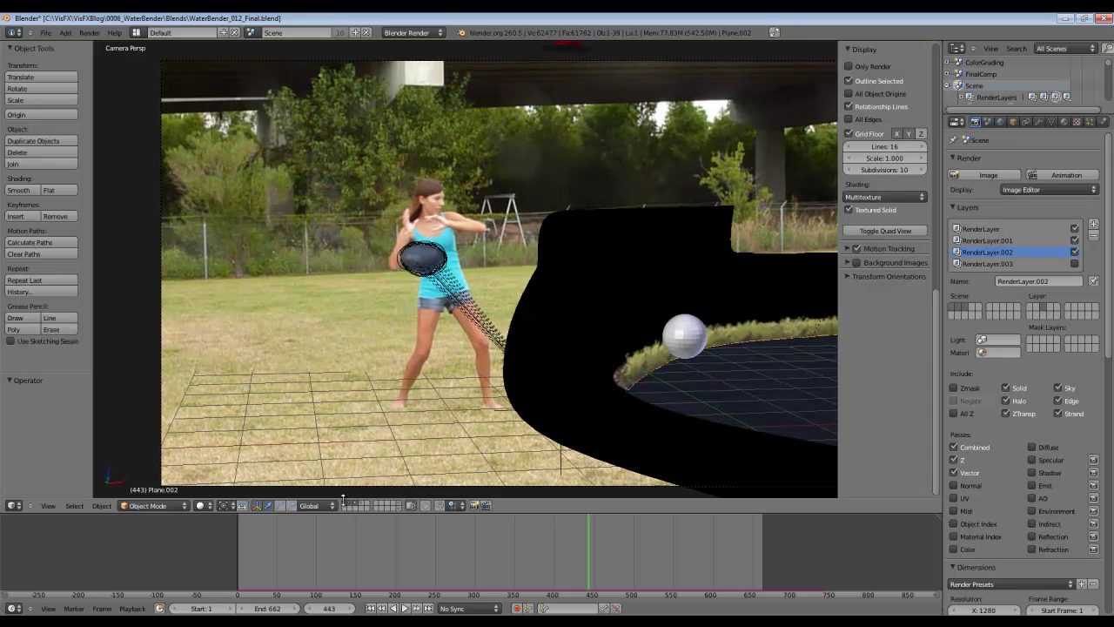
click(344, 503)
right_click(420, 252)
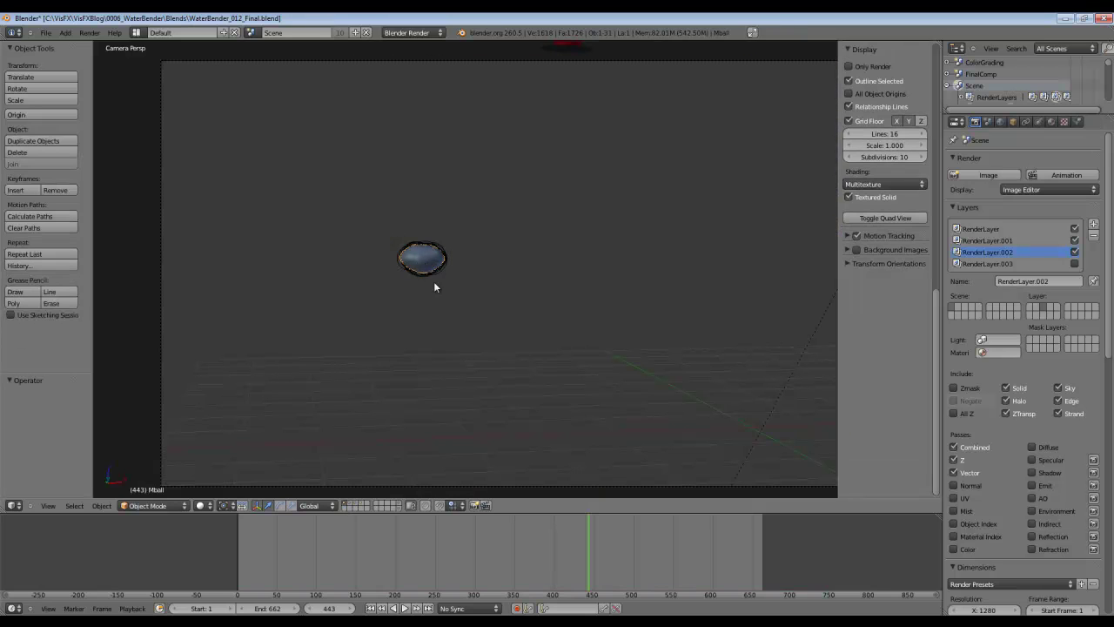
mouse_move(460, 558)
mouse_down()
mouse_move(548, 554)
mouse_move(471, 558)
mouse_up()
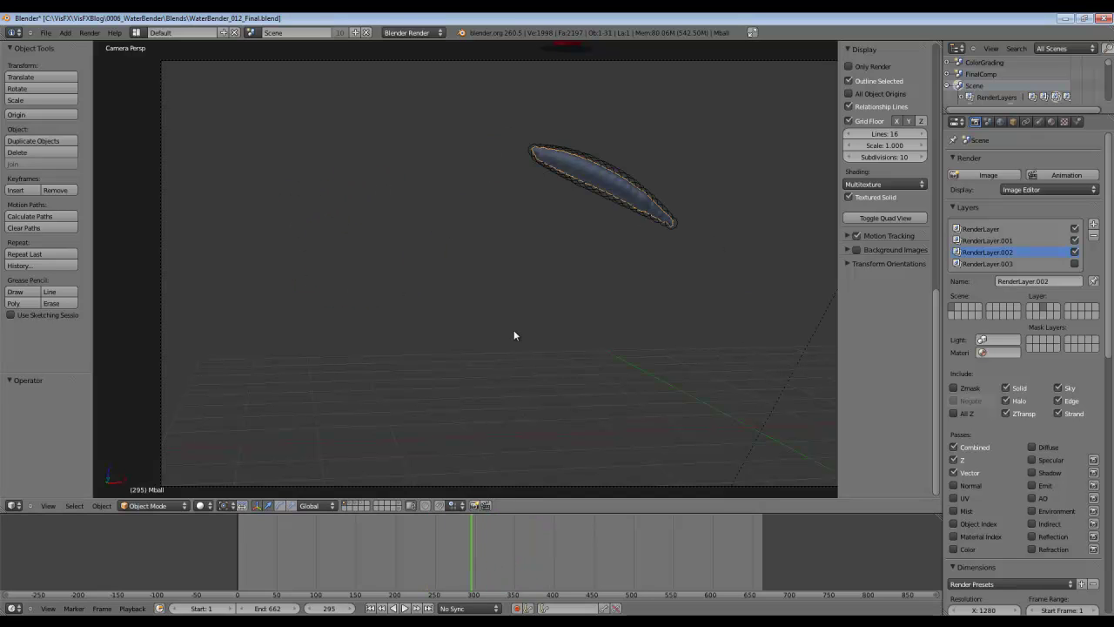
scroll(525, 321, down, 5)
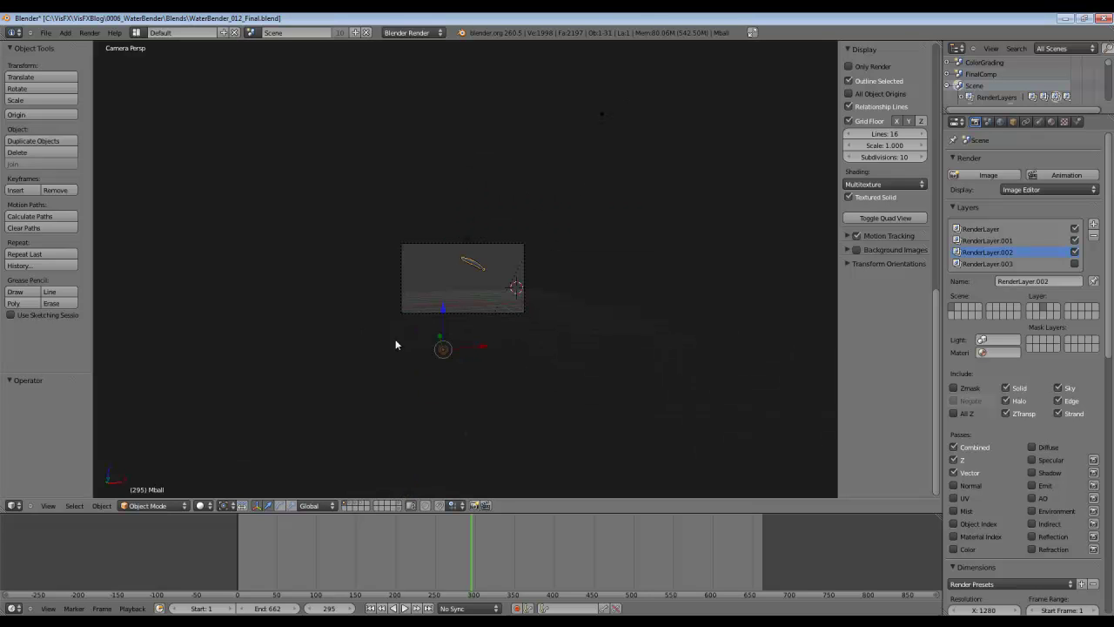
scroll(462, 333, up, 8)
scroll(463, 338, down, 3)
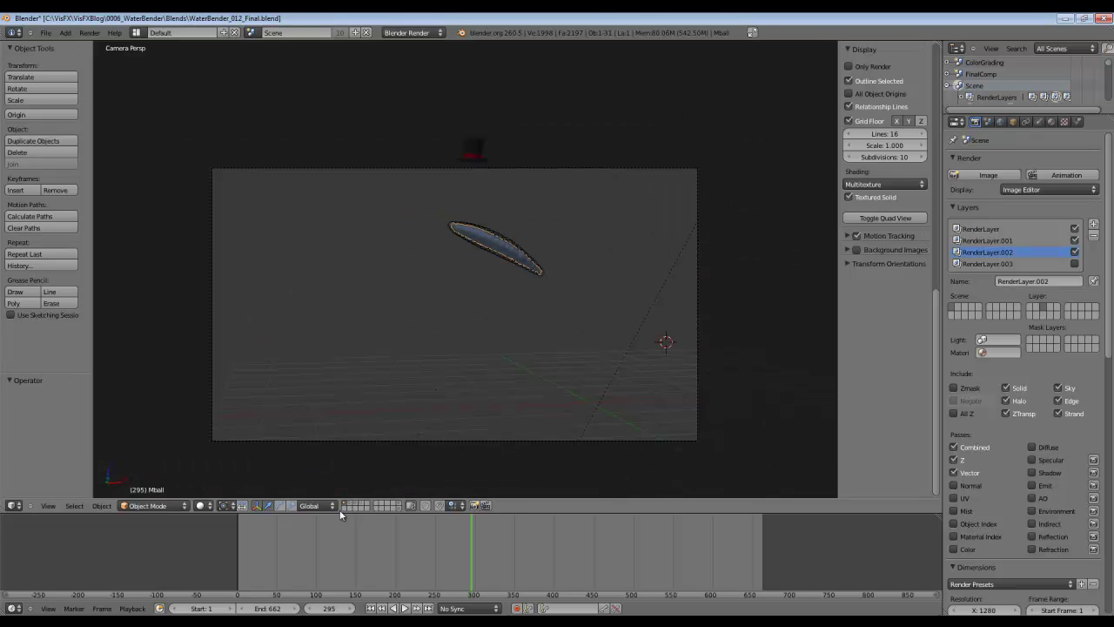
Step: Show only the second scene layer and select Plane.001, the footage plane behind the girl
click(349, 507)
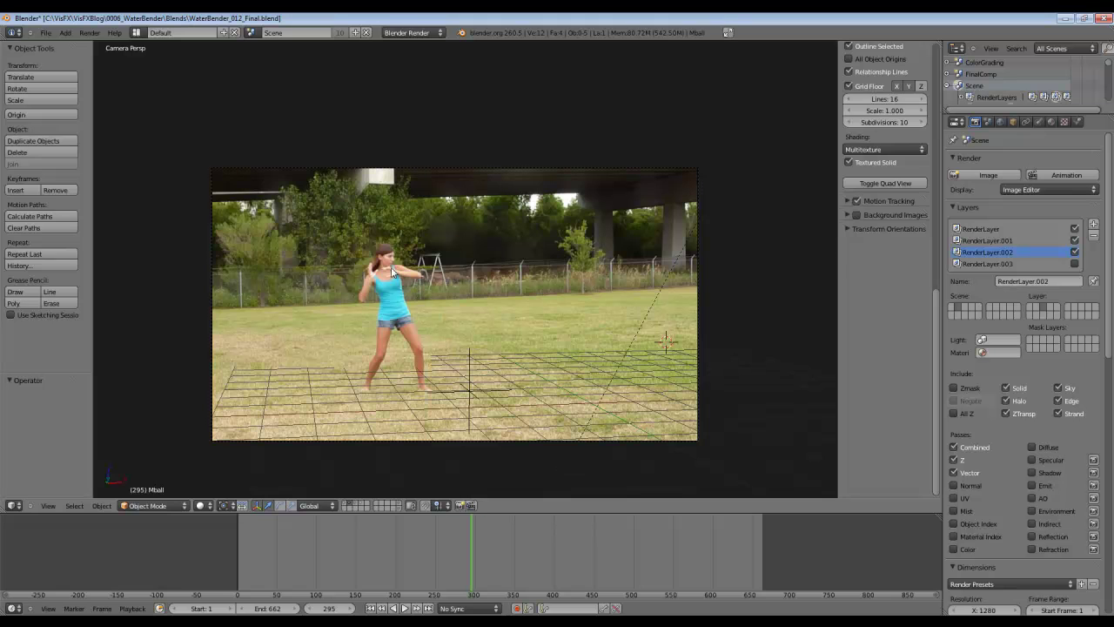
key(g)
right_click(423, 262)
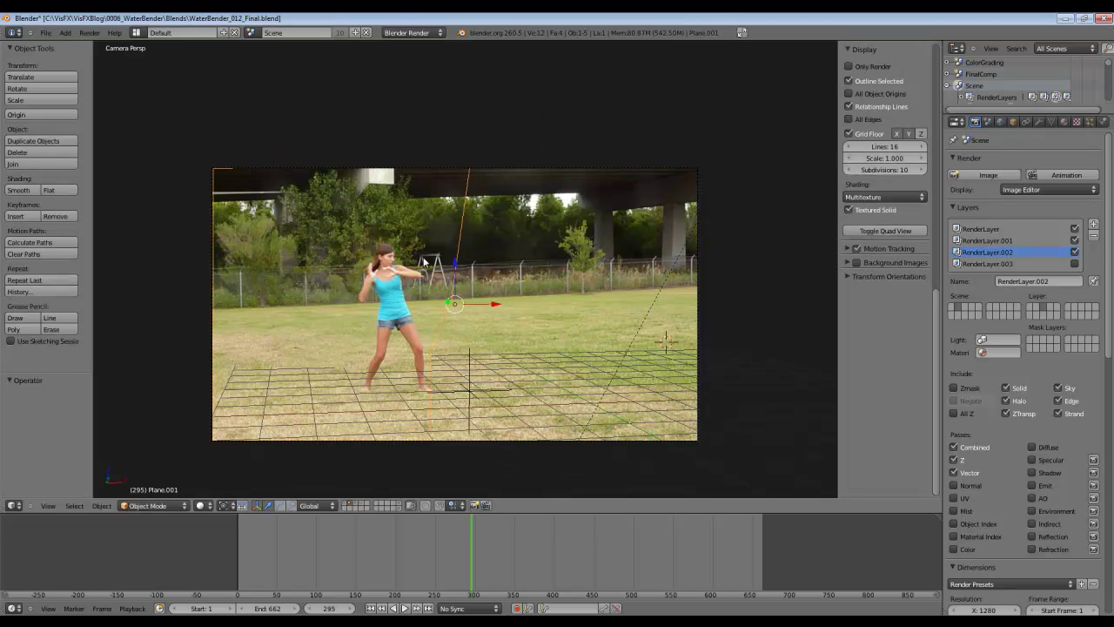
scroll(404, 250, down, 6)
scroll(424, 254, up, 6)
Step: Show the third scene layer together with the second and try moving the girl's footage plane
click(355, 506)
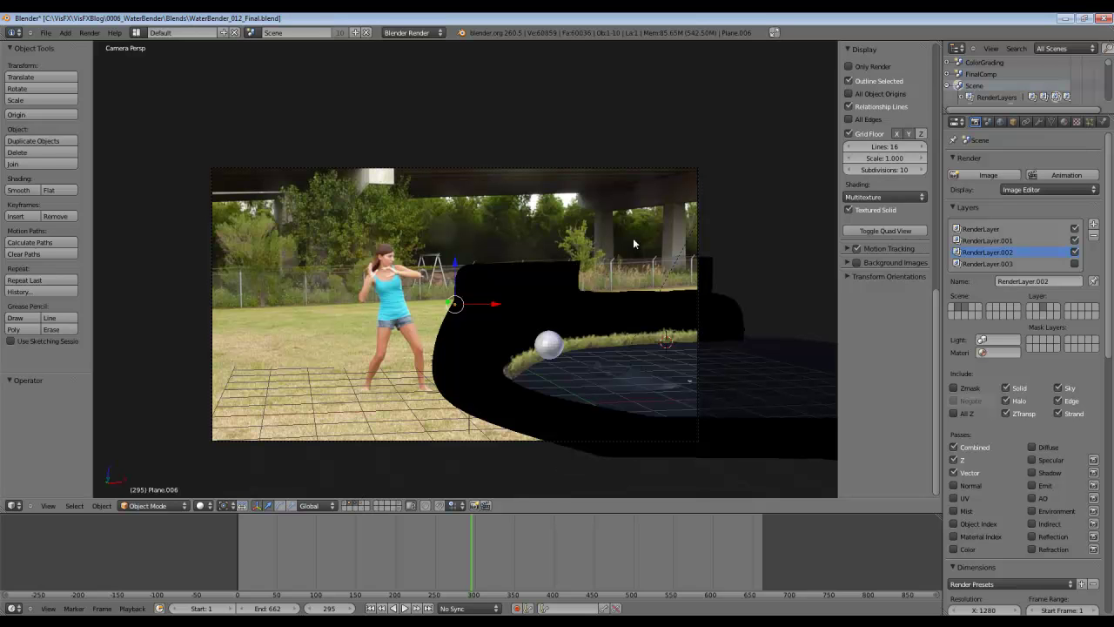
right_click(344, 276)
key(g)
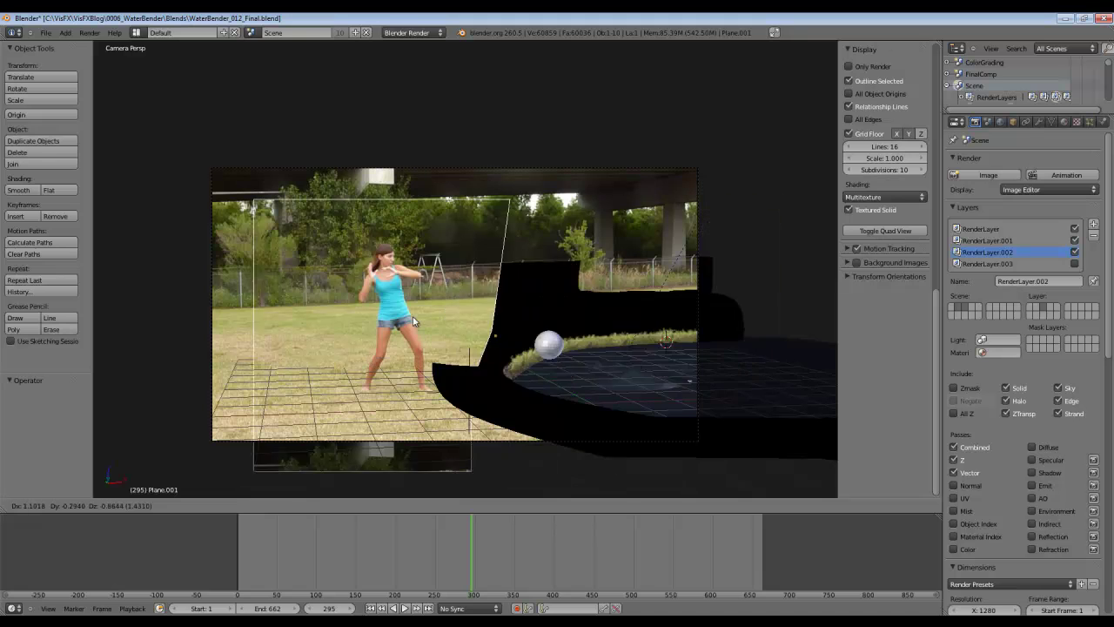
key(Escape)
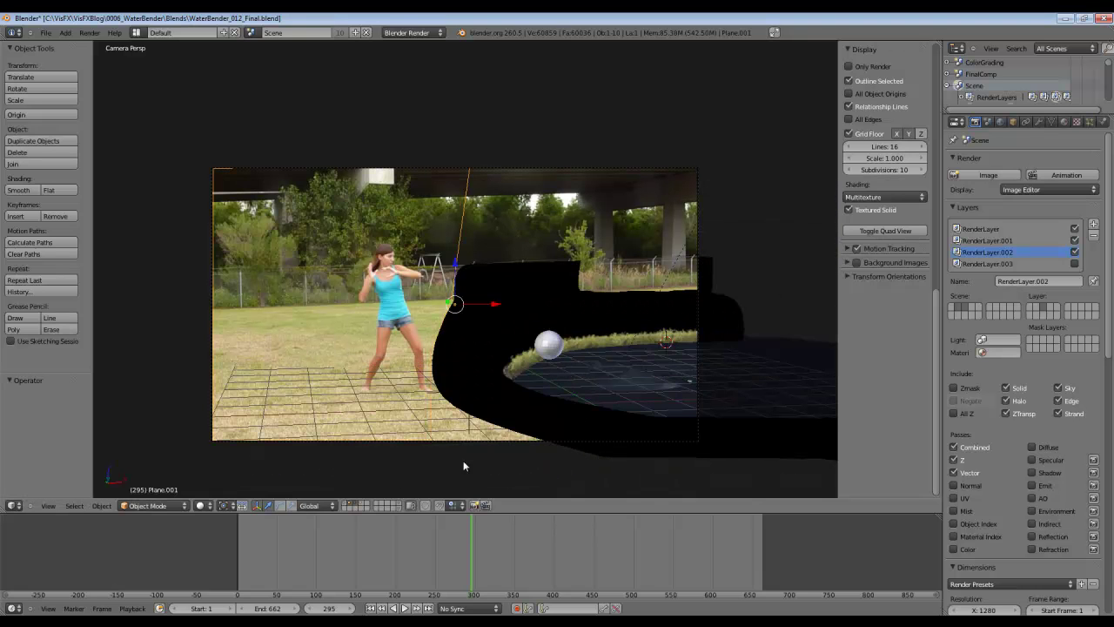
Step: With only the second scene layer shown, try moving the girl's footage plane and bring up its modifiers
click(349, 503)
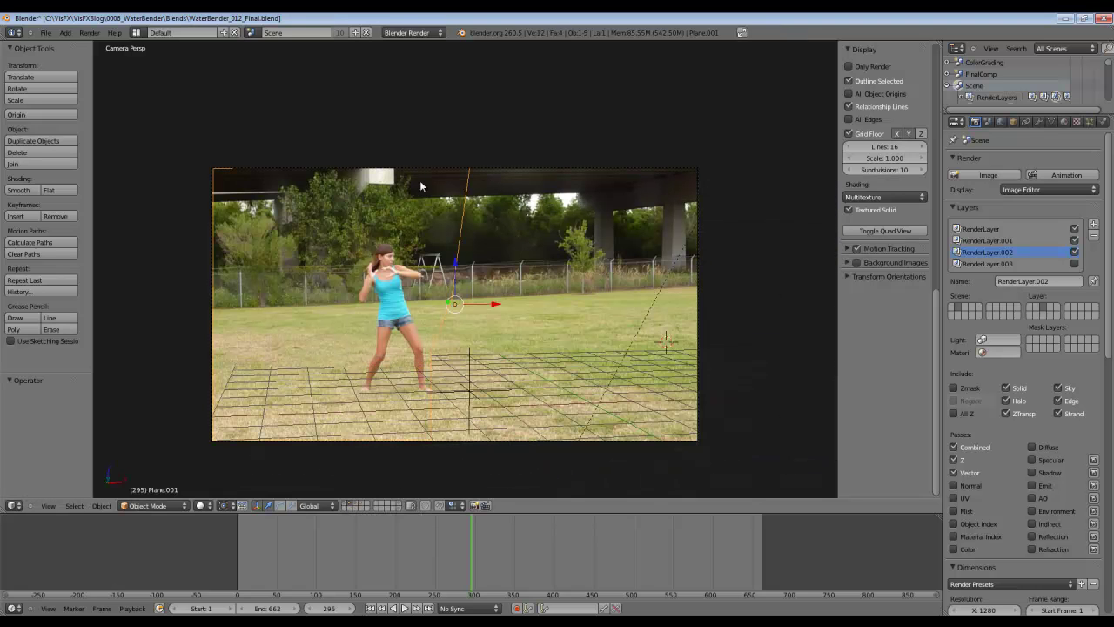
key(g)
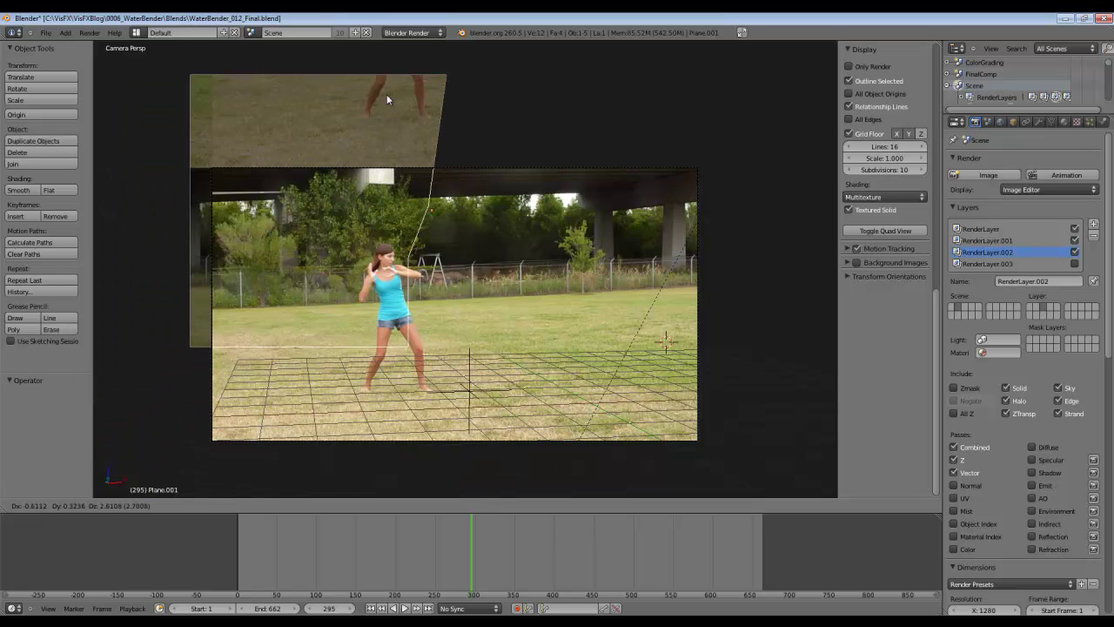
right_click(255, 285)
click(1038, 123)
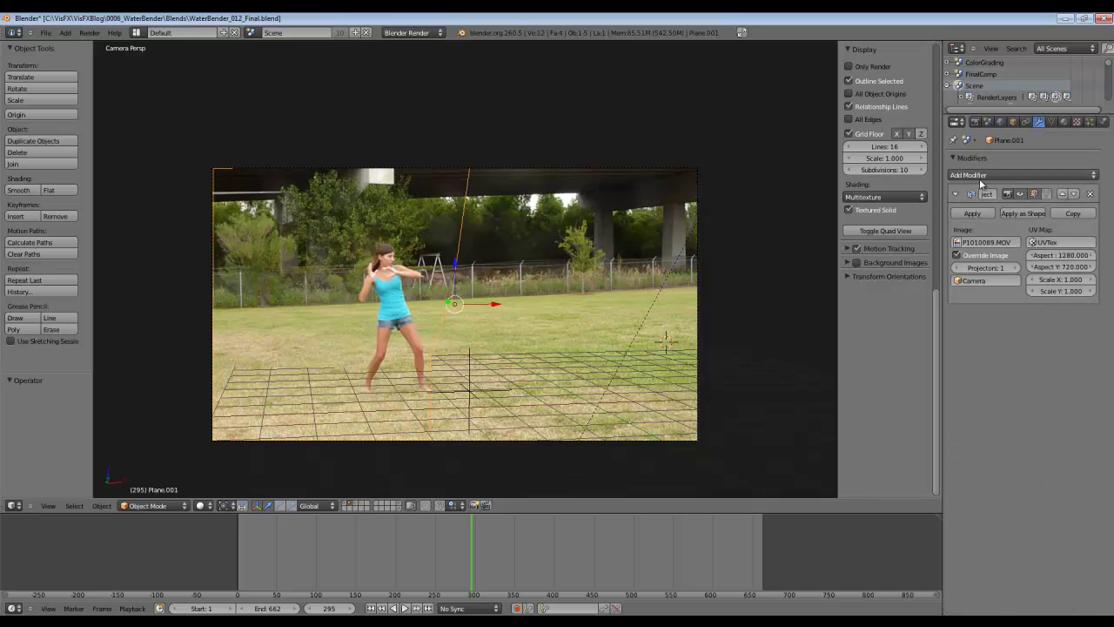
click(857, 249)
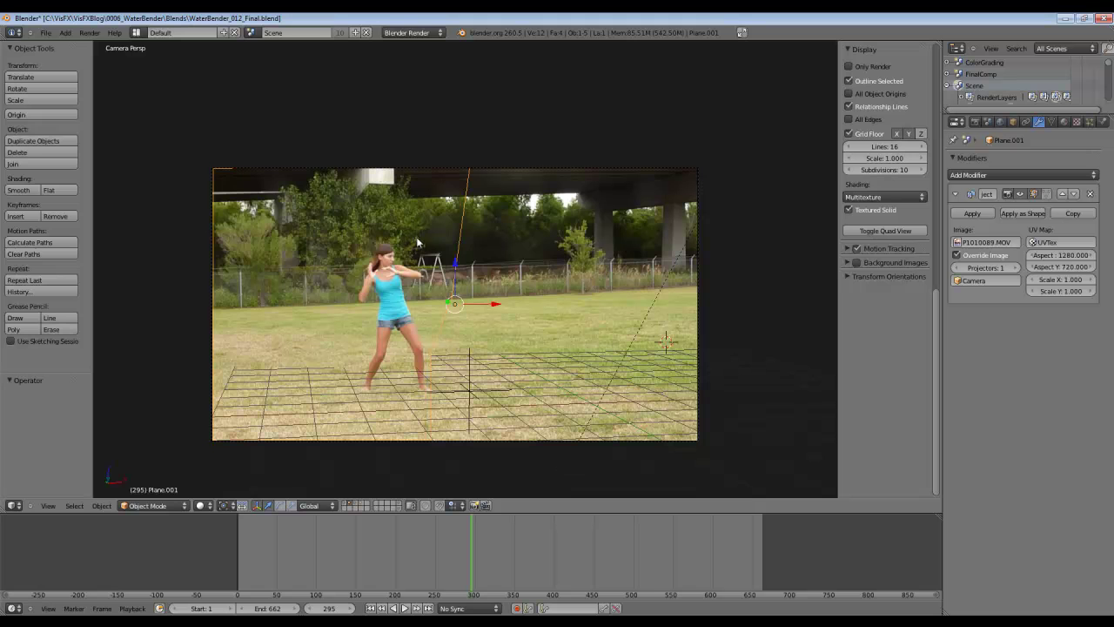
Step: Try moving the footage planes Plane.001 and Plane.006 one after the other
key(g)
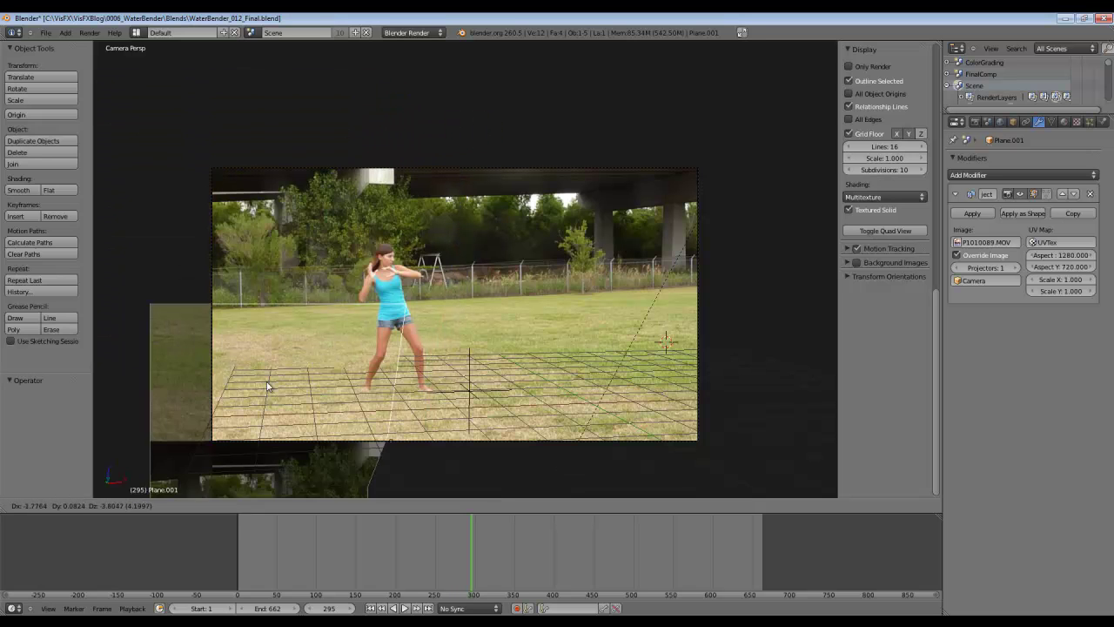
right_click(179, 424)
right_click(529, 325)
key(g)
right_click(616, 329)
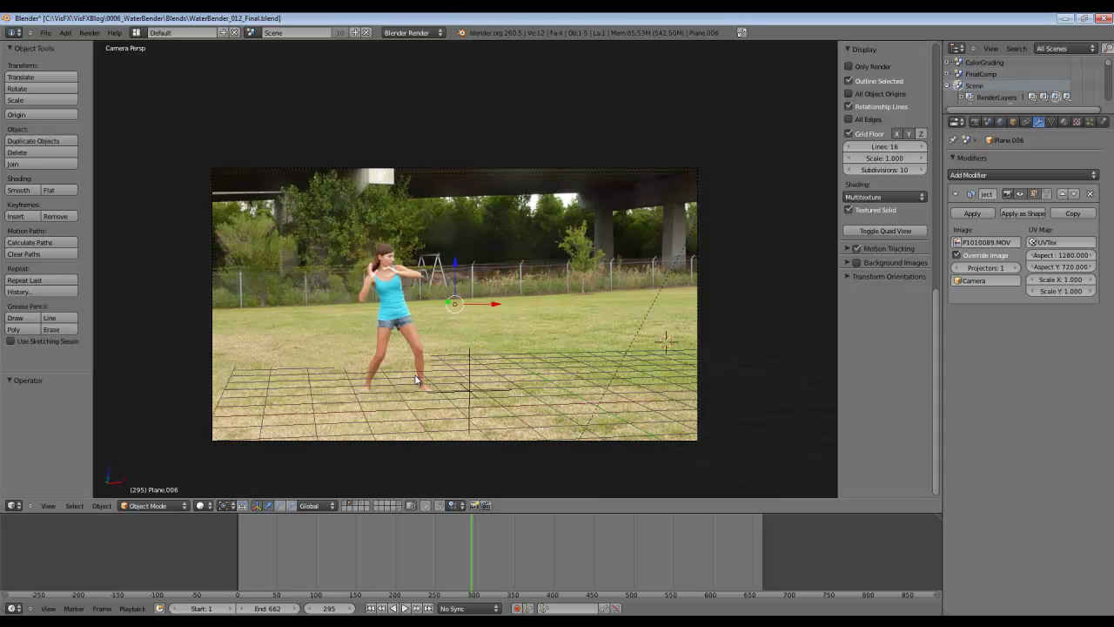
Step: Show only the third scene layer and try moving its grass planes Plane.003 and Plane.004
click(355, 507)
scroll(479, 388, up, 4)
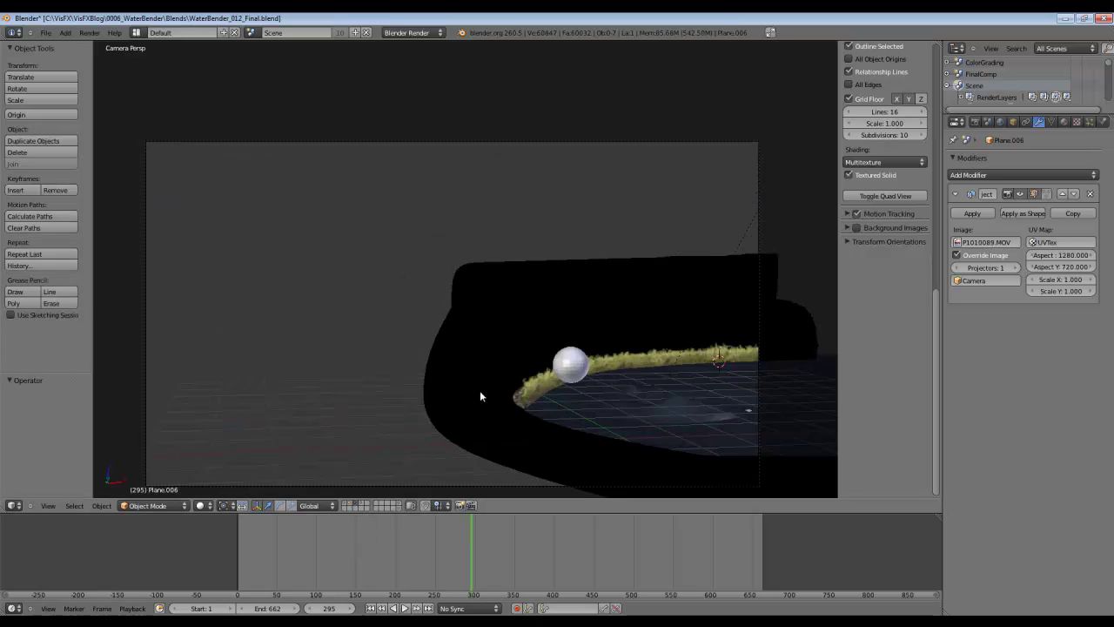
right_click(454, 438)
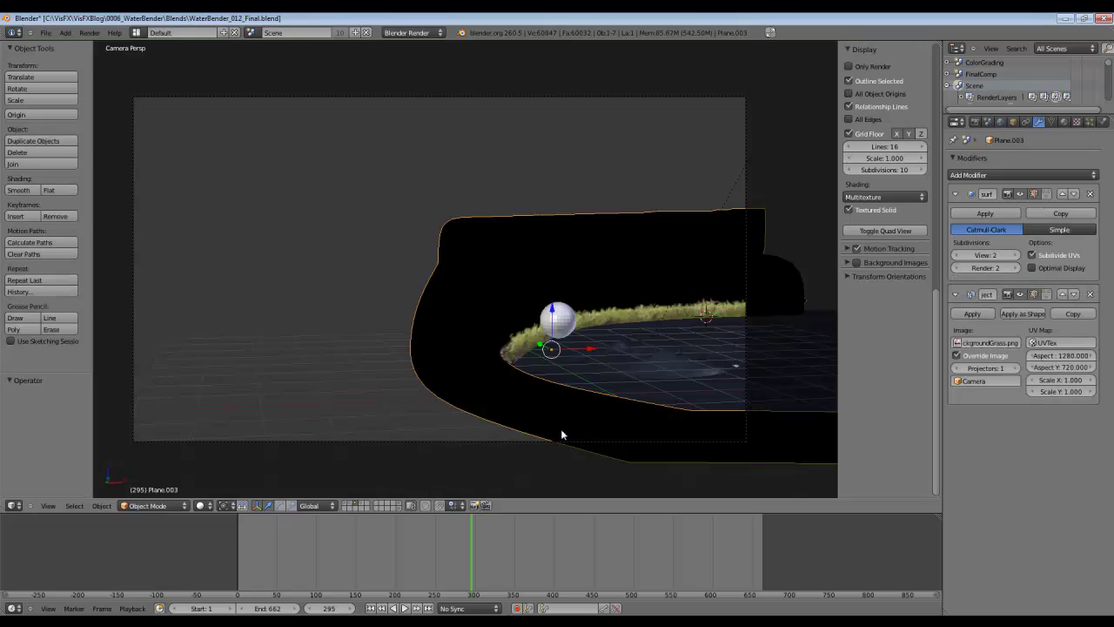
key(g)
click(623, 307)
key(shift+d)
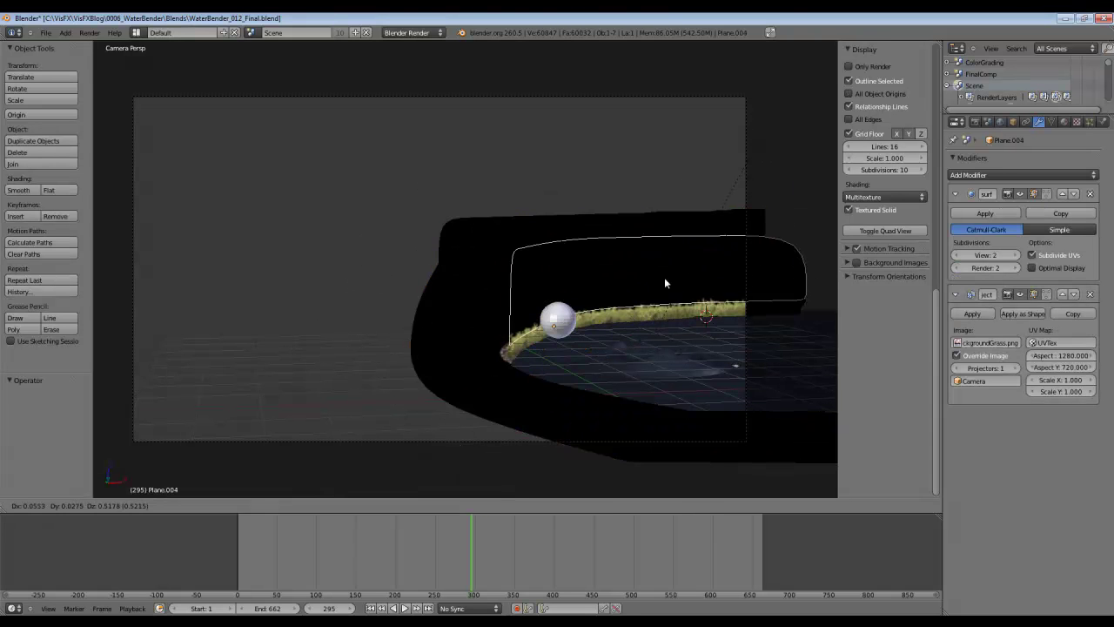
click(658, 326)
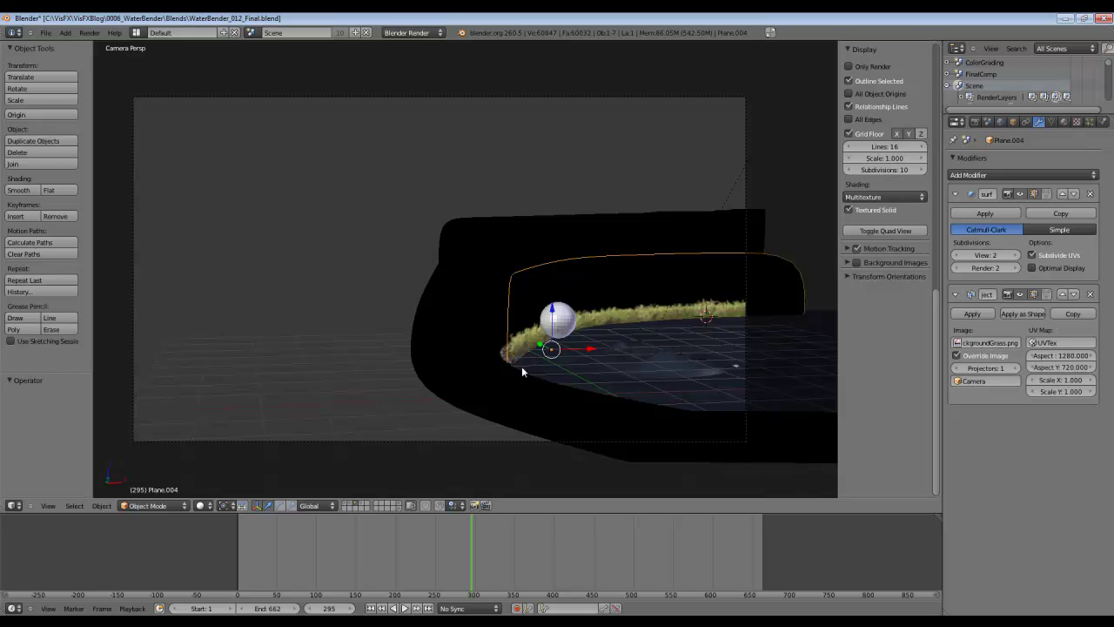
Step: Examine how the grass planes around the pond are arranged from outside the camera, and return to the camera view
scroll(623, 327, down, 4)
middle_drag(624, 334, 492, 347)
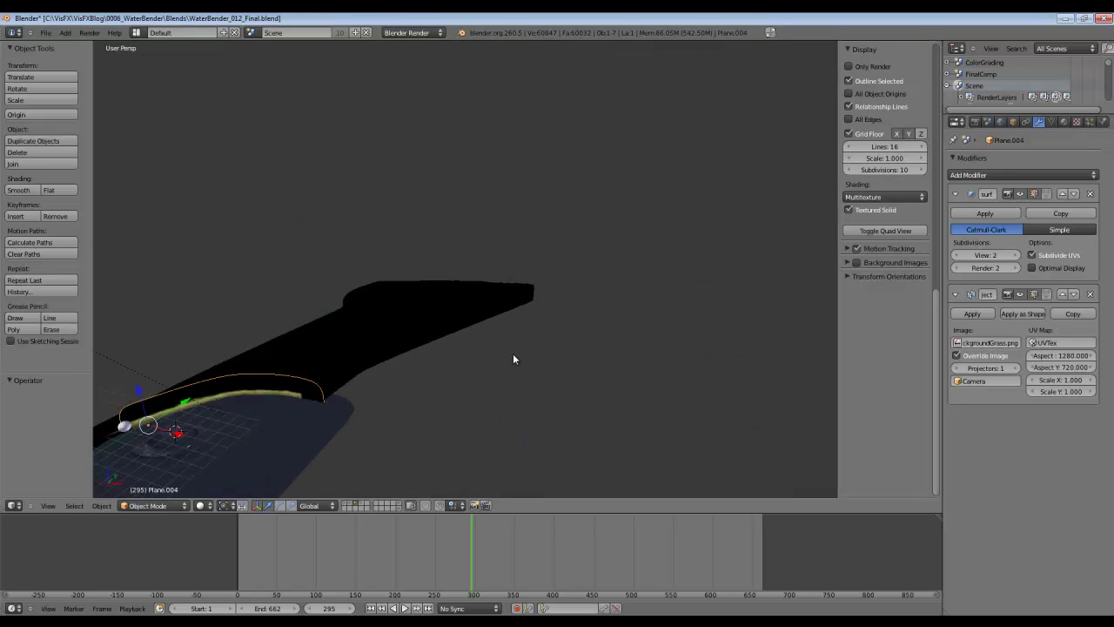
key(KP_0)
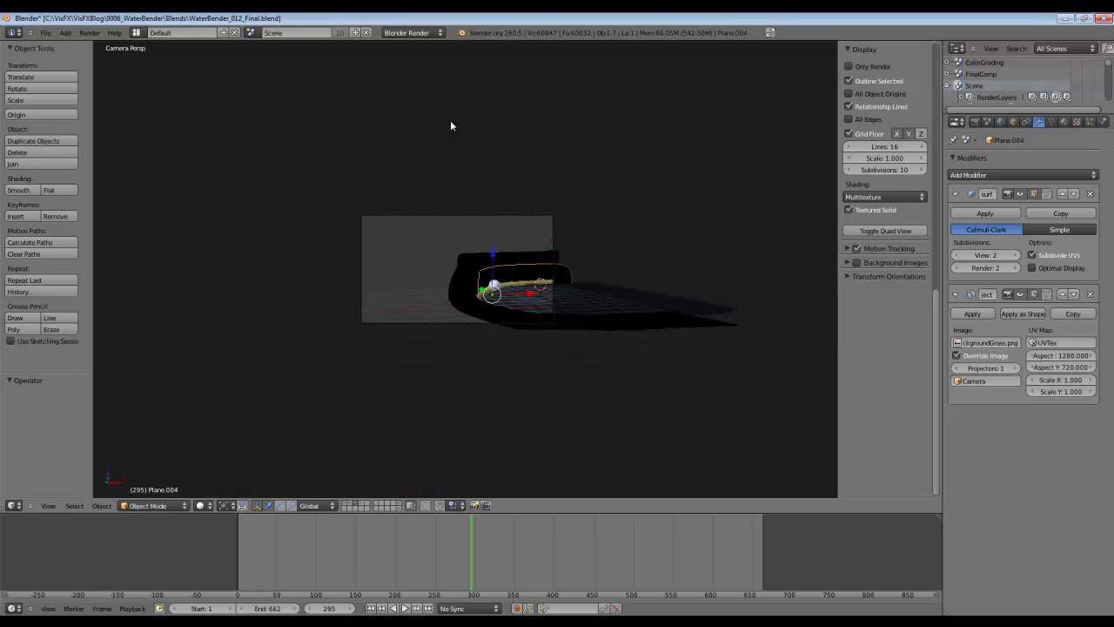
middle_drag(473, 287, 537, 370)
right_click(425, 334)
scroll(429, 334, down, 7)
scroll(425, 327, up, 3)
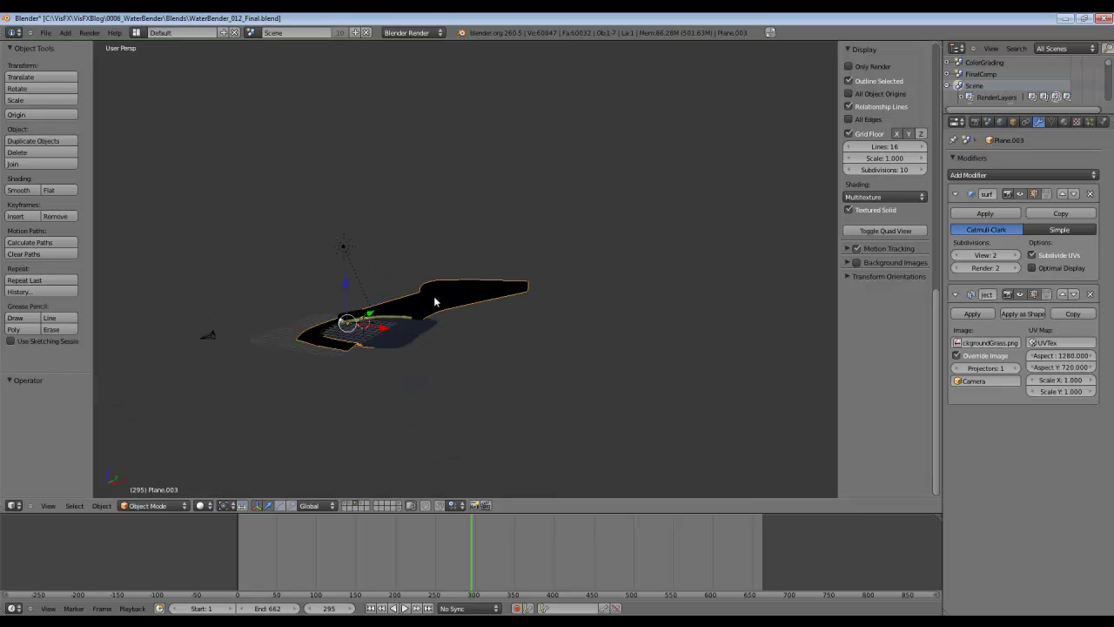
key(KP_0)
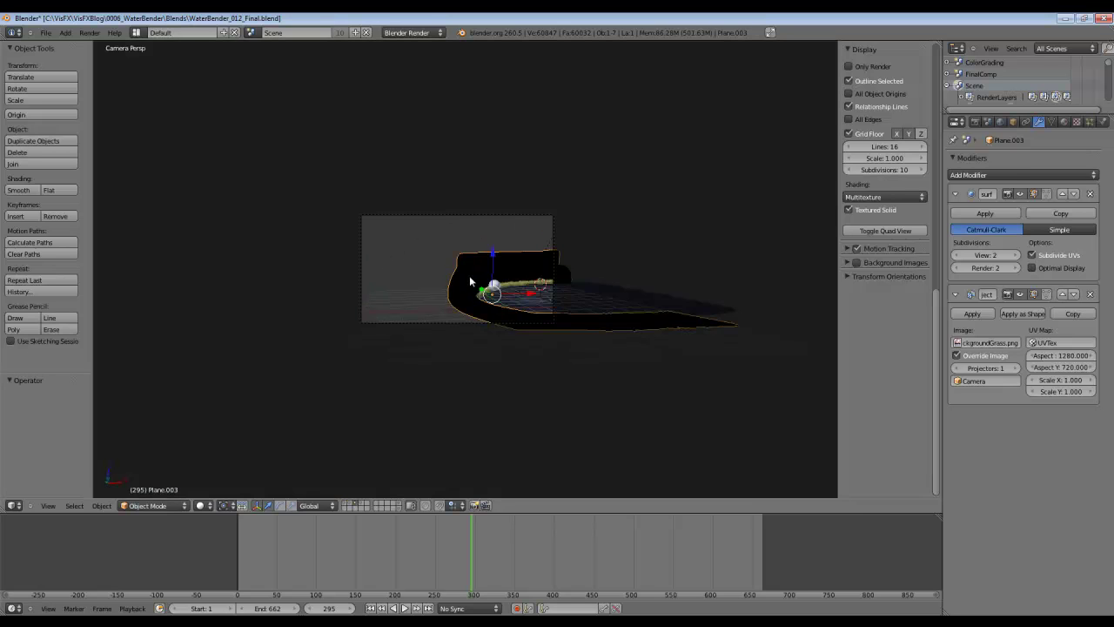
scroll(474, 280, up, 5)
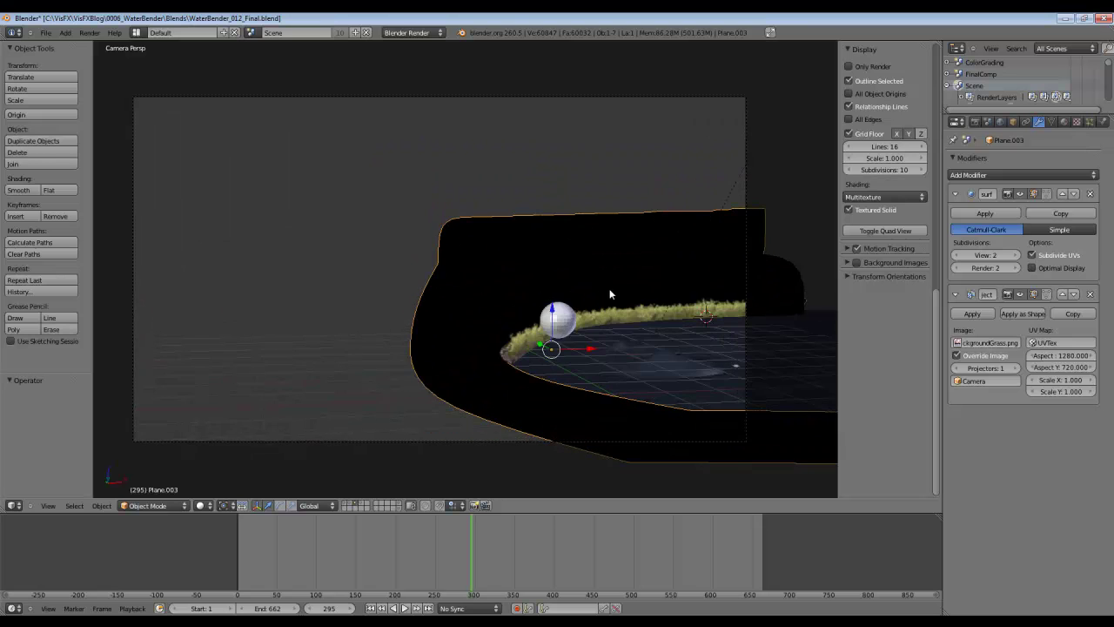
shift+middle_drag(610, 292, 537, 286)
scroll(538, 286, up, 1)
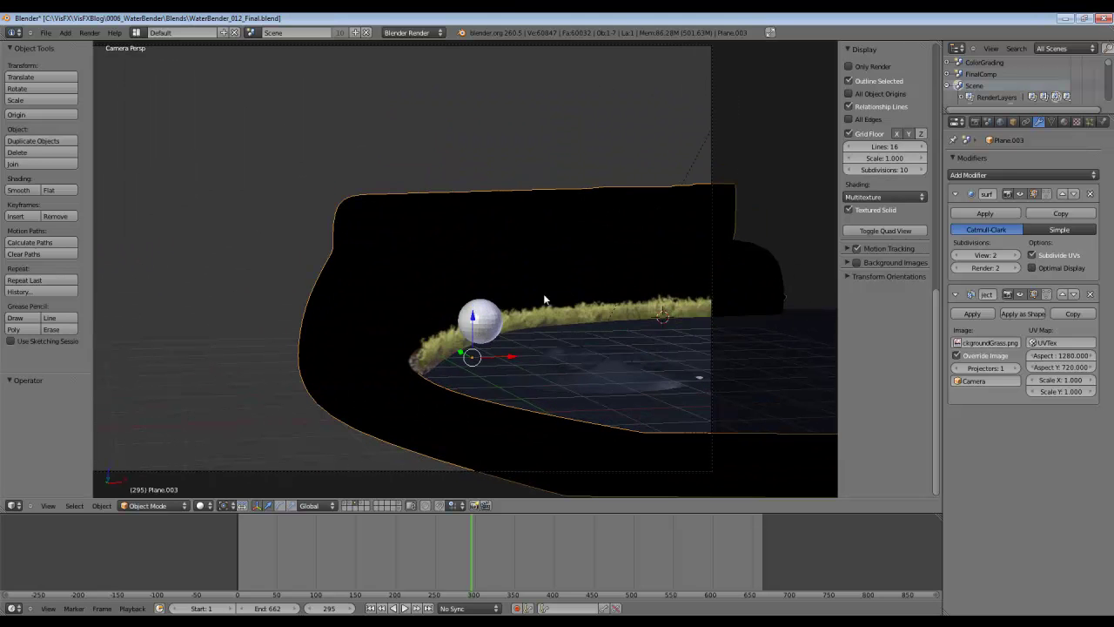
Step: Select the grass plane Plane.004 behind the pond and split the viewport, turning the new area into a node editor
right_click(573, 308)
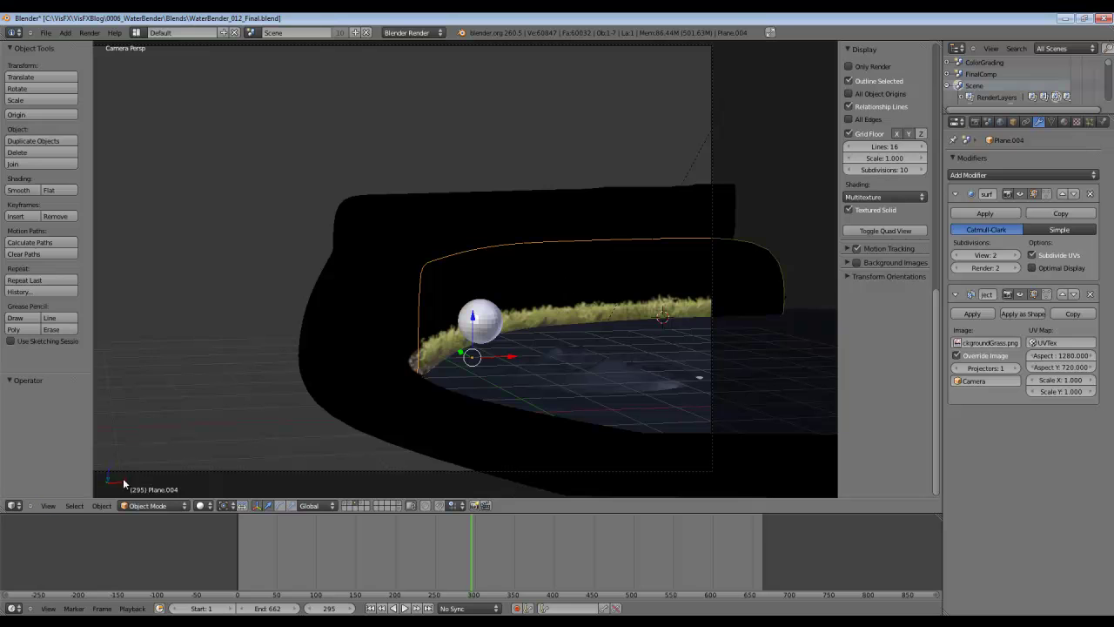
drag(5, 512, 389, 490)
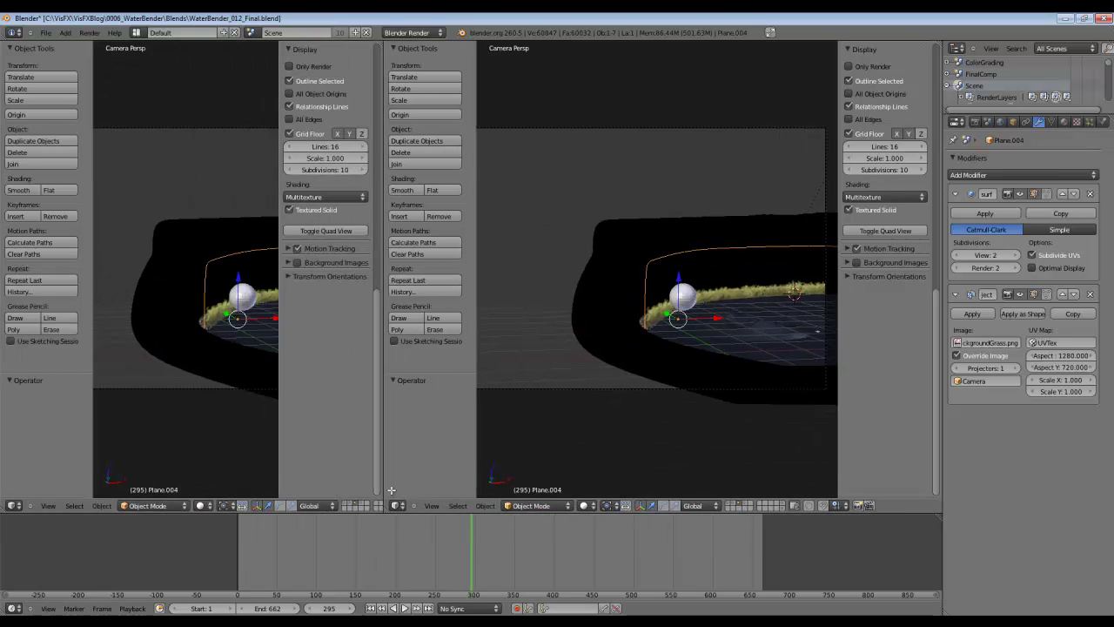
click(13, 506)
click(31, 388)
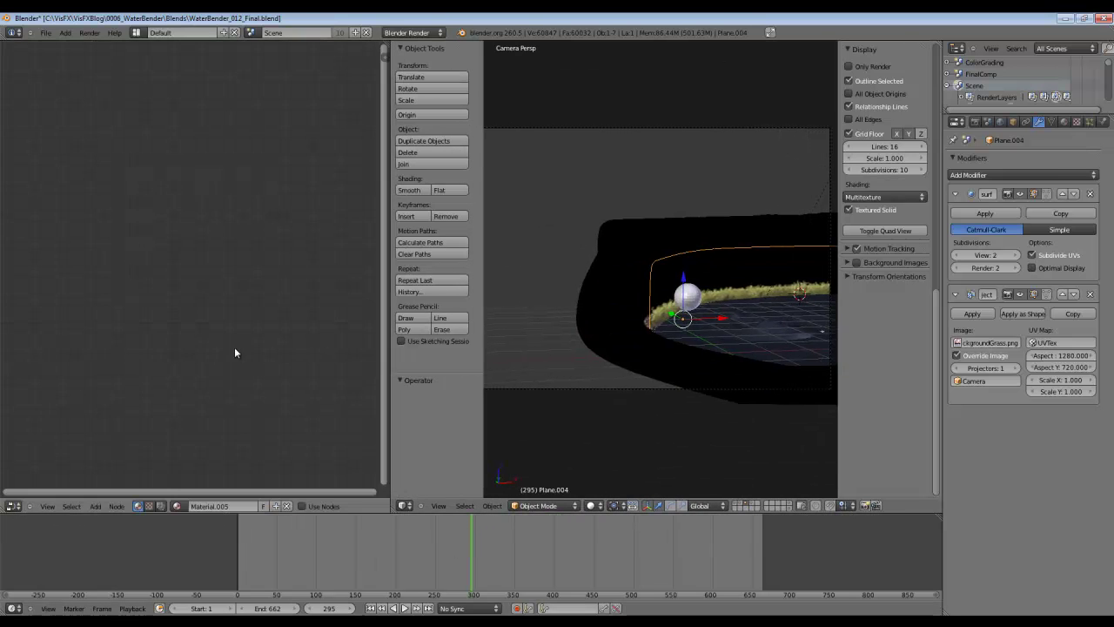
Step: Show the scene's compositing nodes over the backdrop and preview the pond's render layer node behind them
click(161, 506)
key(Home)
click(304, 506)
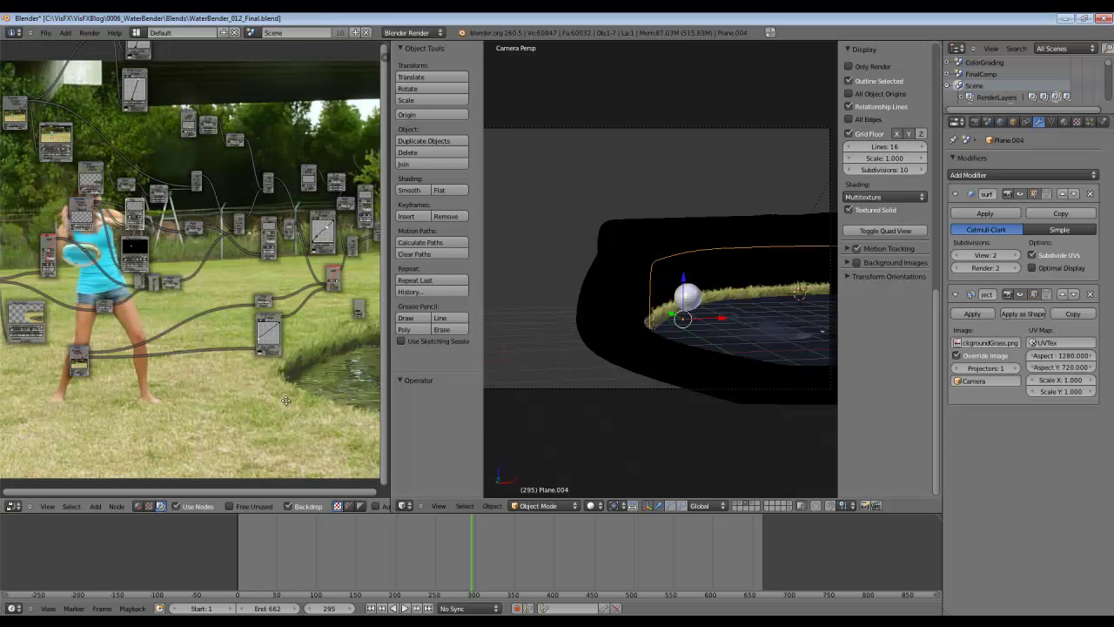
scroll(274, 400, up, 3)
scroll(276, 397, up, 4)
ctrl+shift+click(159, 314)
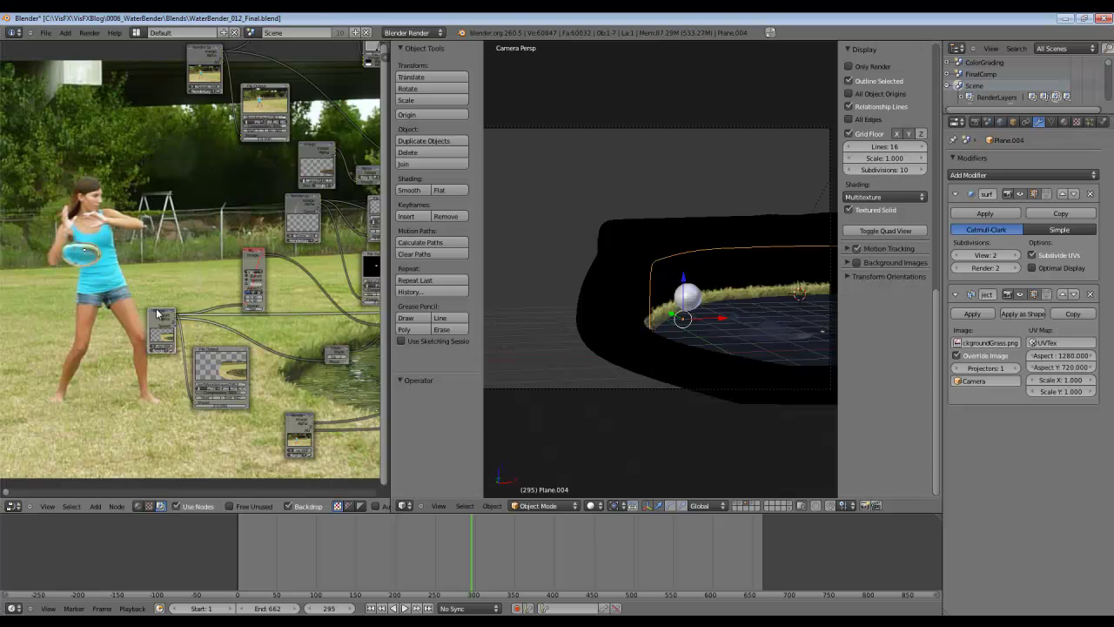
alt+middle_drag(310, 383, 205, 405)
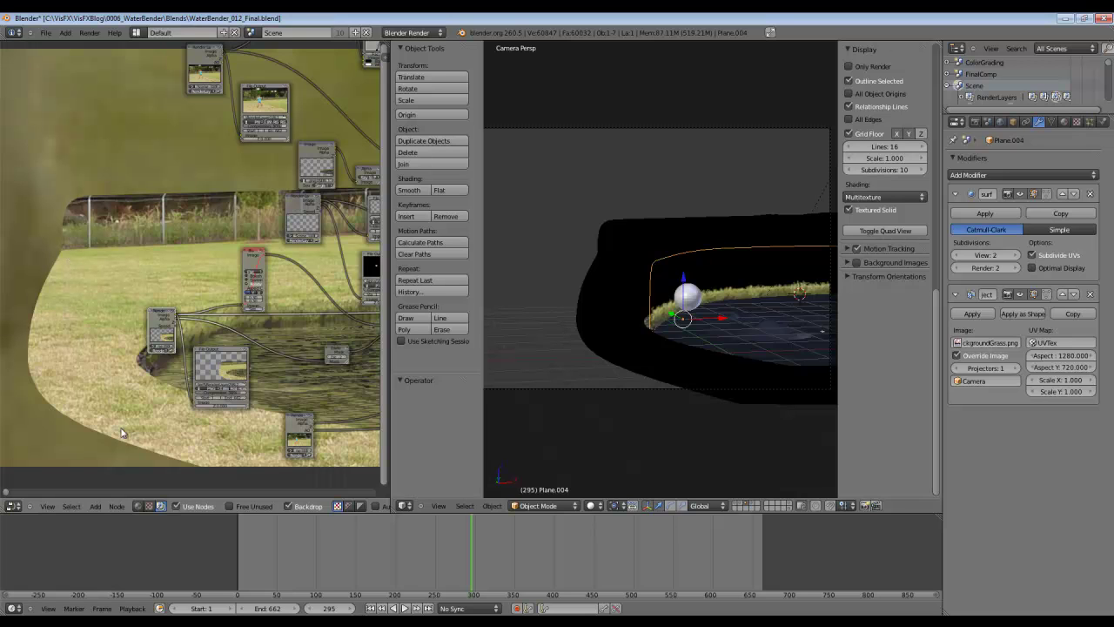
Step: Show only the scene layer containing the projected footage of the woman on the grass in the camera view
scroll(745, 214, down, 5)
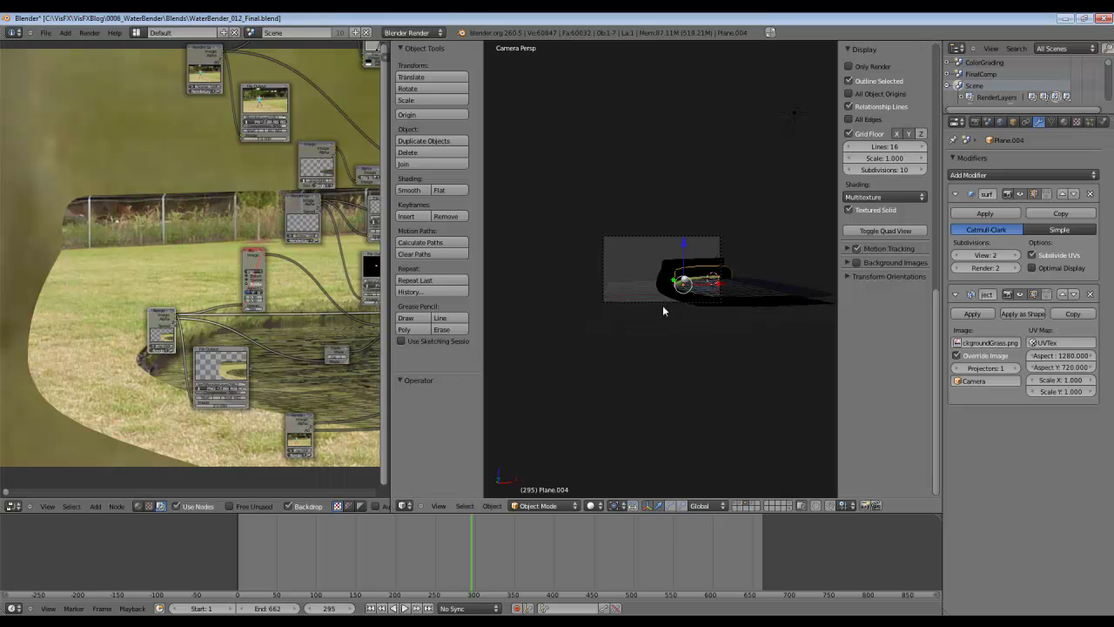
click(742, 507)
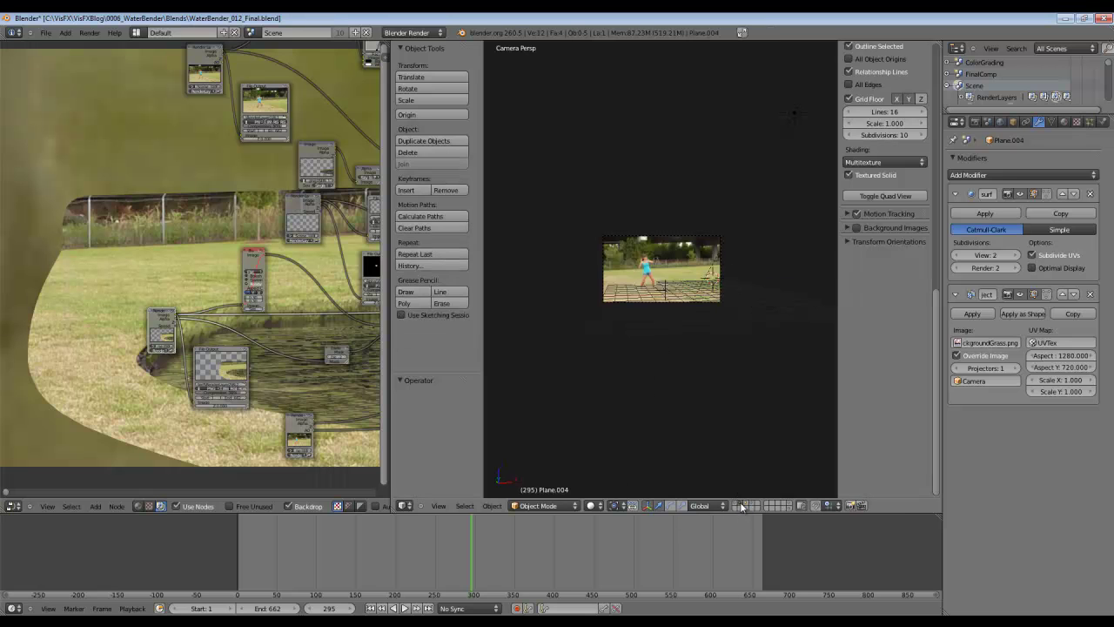
scroll(651, 358, up, 5)
scroll(664, 389, down, 2)
scroll(670, 395, up, 2)
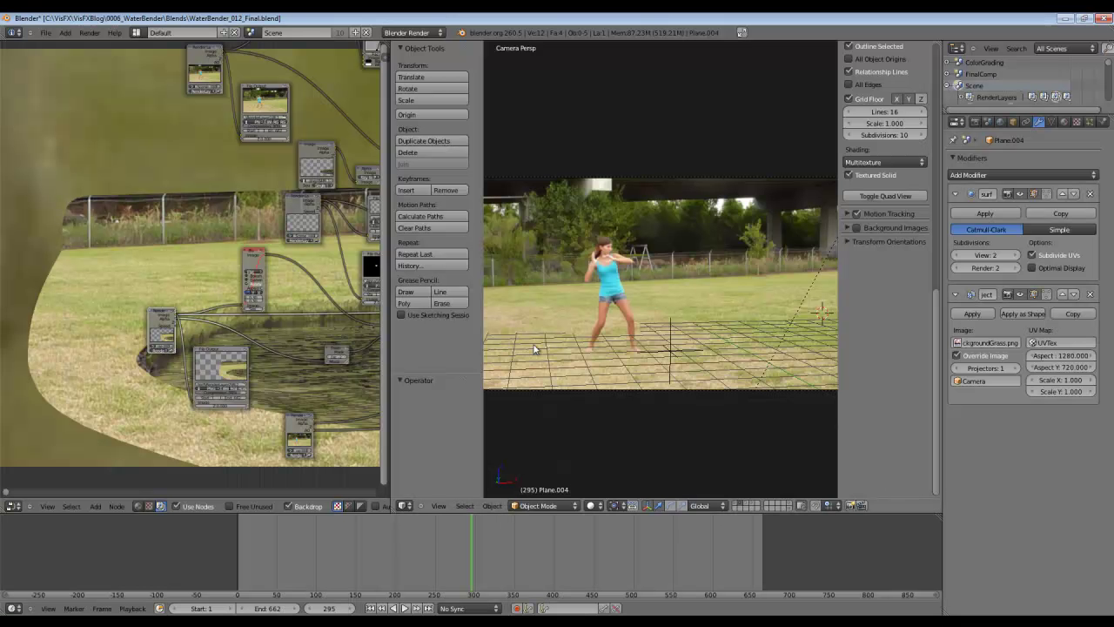
scroll(587, 360, down, 2)
scroll(586, 360, up, 2)
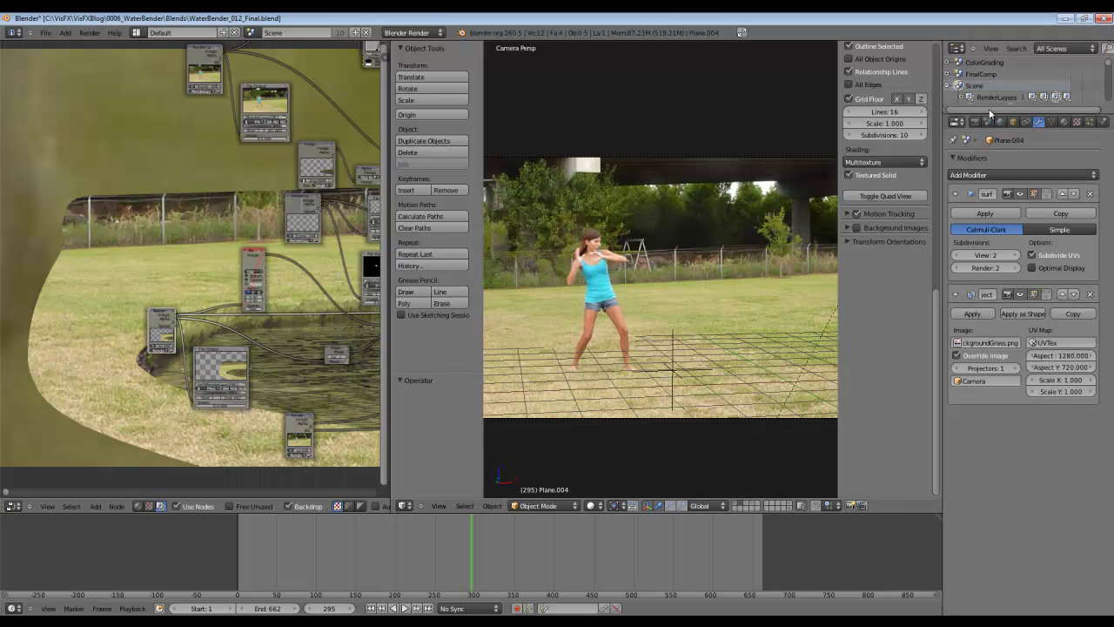
Step: Examine the World lighting settings and the mapping and influence of its Lighting2.hdr image texture
click(1000, 122)
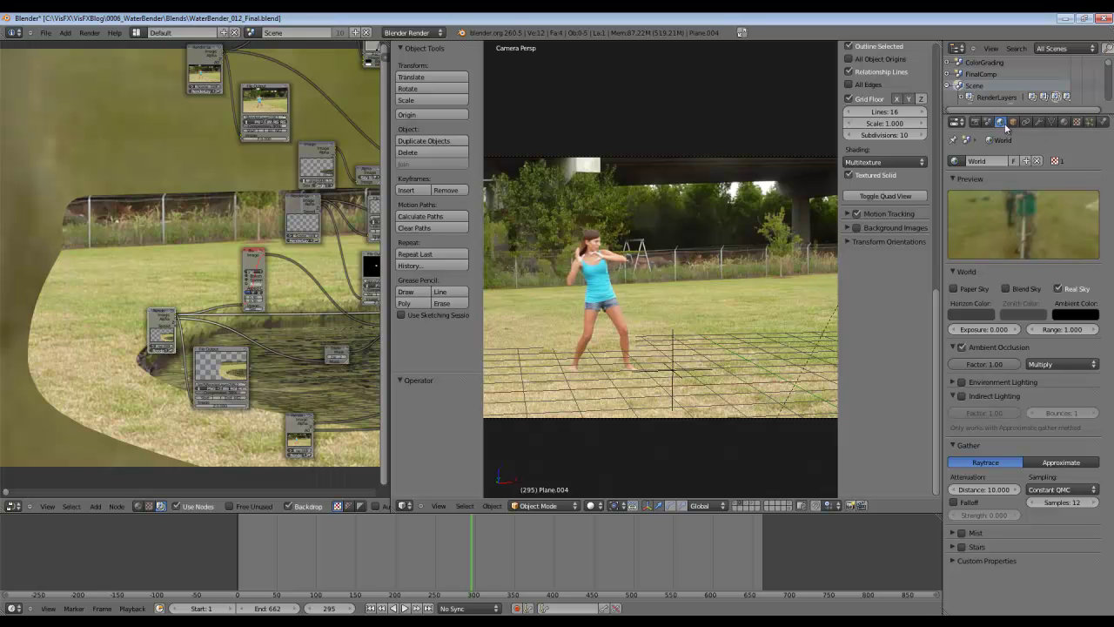
click(1077, 122)
scroll(1033, 499, up, 3)
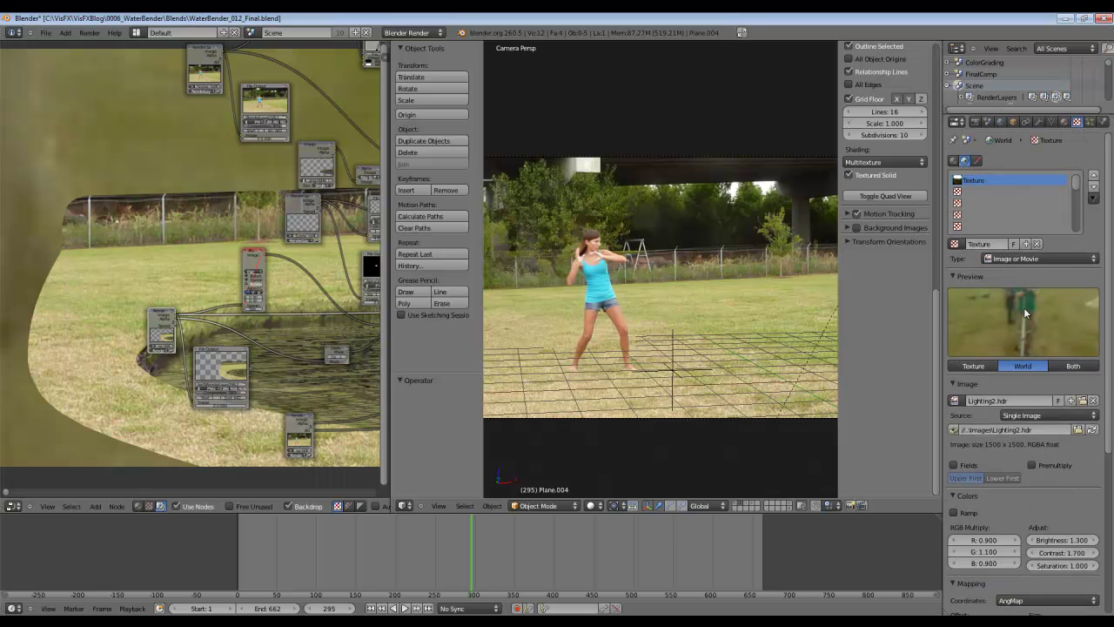
middle_drag(1002, 504, 1002, 244)
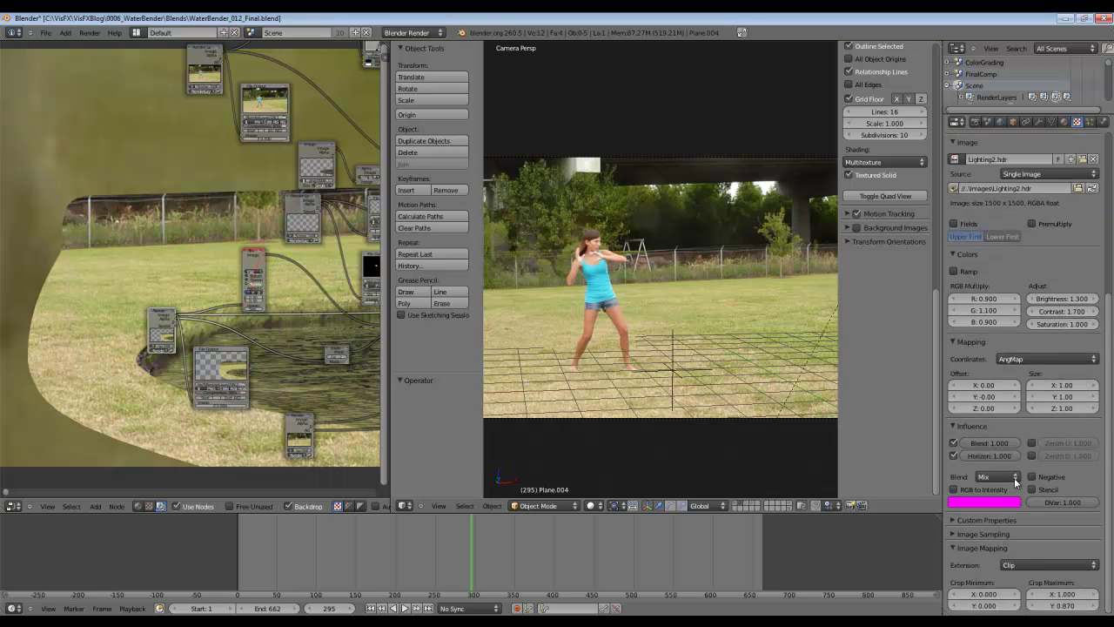
click(1000, 121)
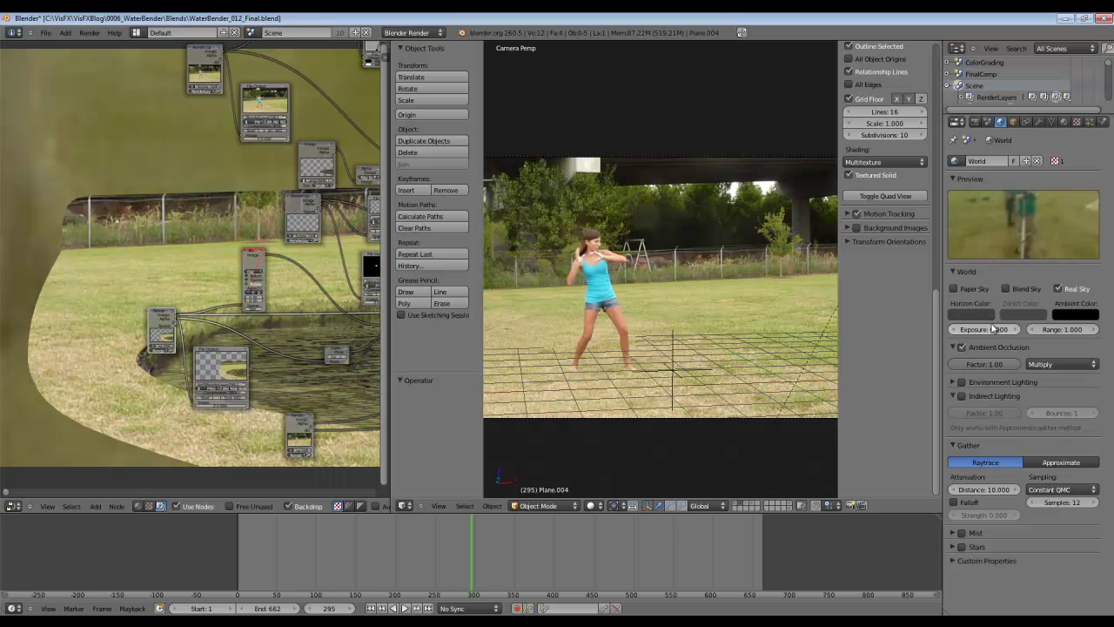
click(951, 382)
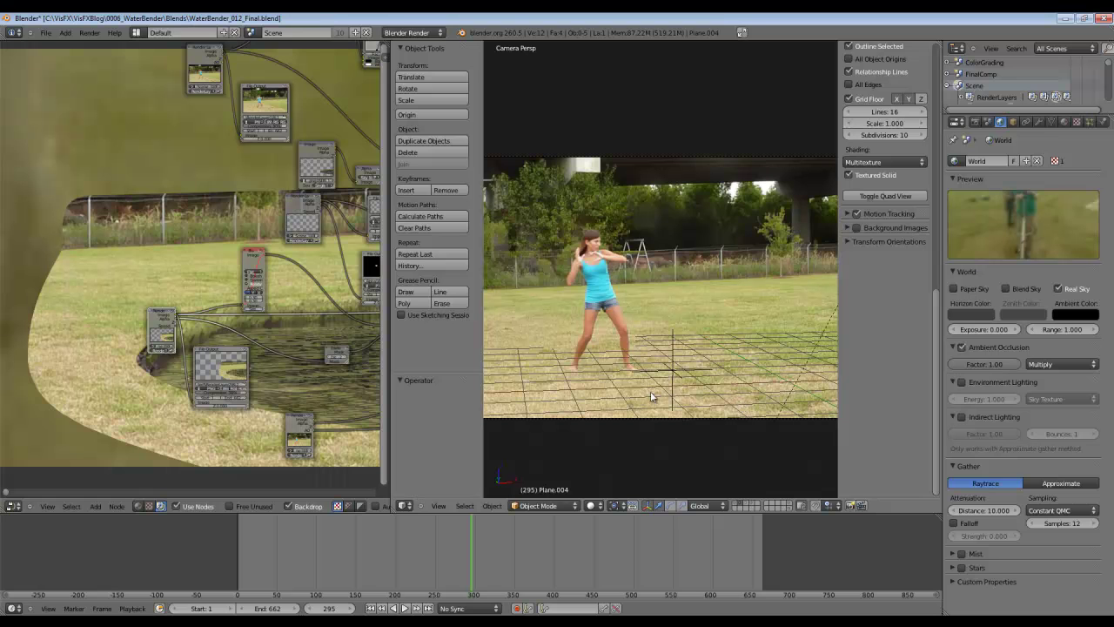
Step: Move the RenderLayer2 File Output node slightly further down below its render layer node in the compositing tree
scroll(109, 384, down, 5)
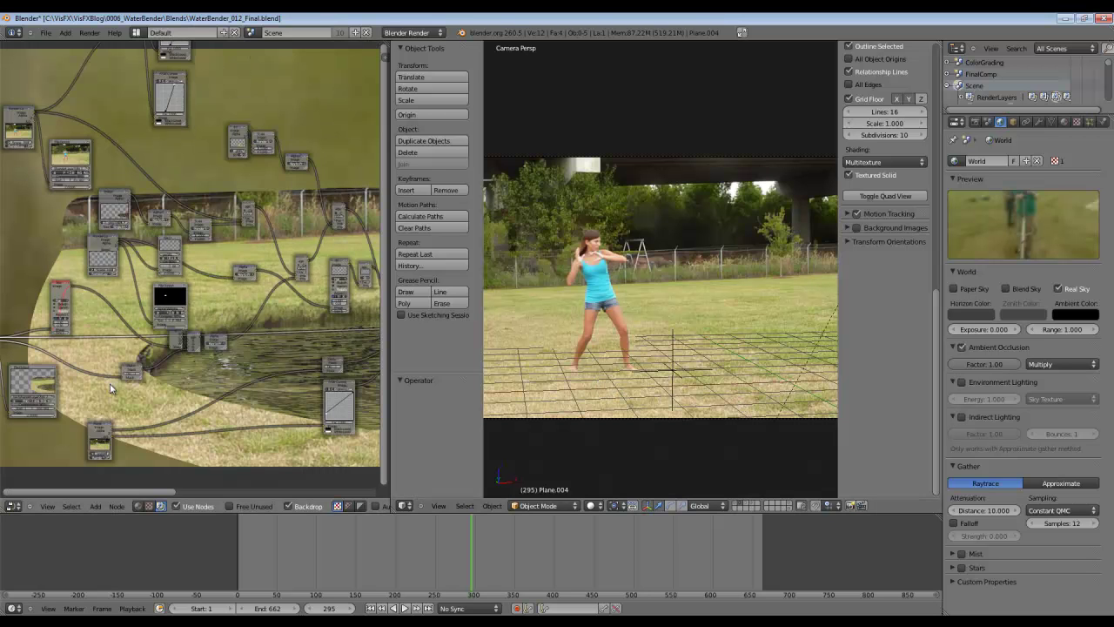
scroll(174, 365, down, 4)
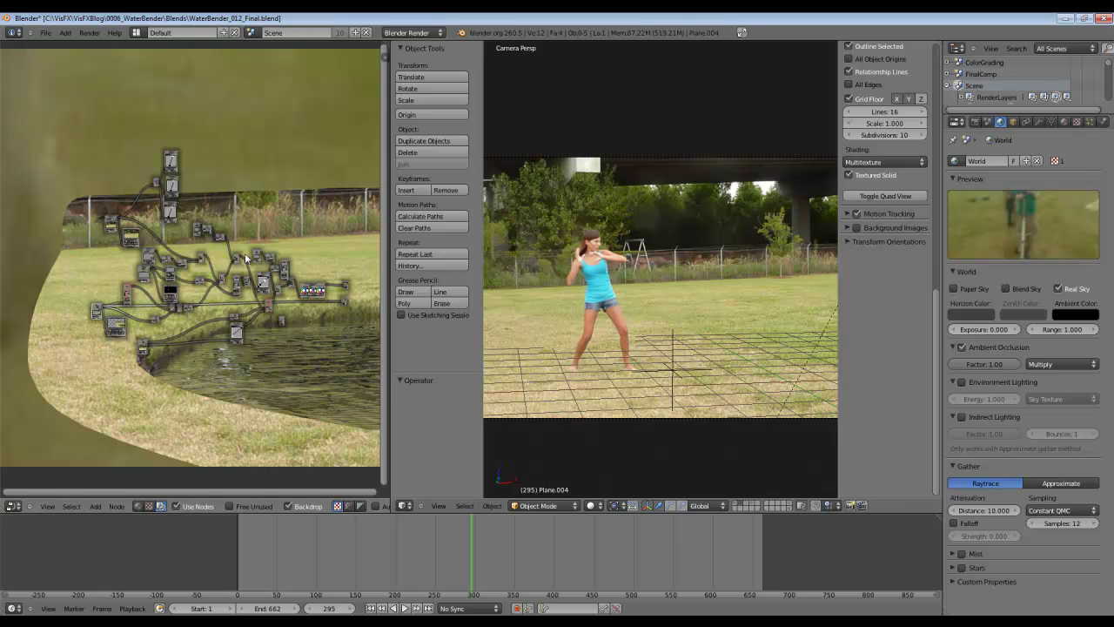
scroll(115, 326, up, 1)
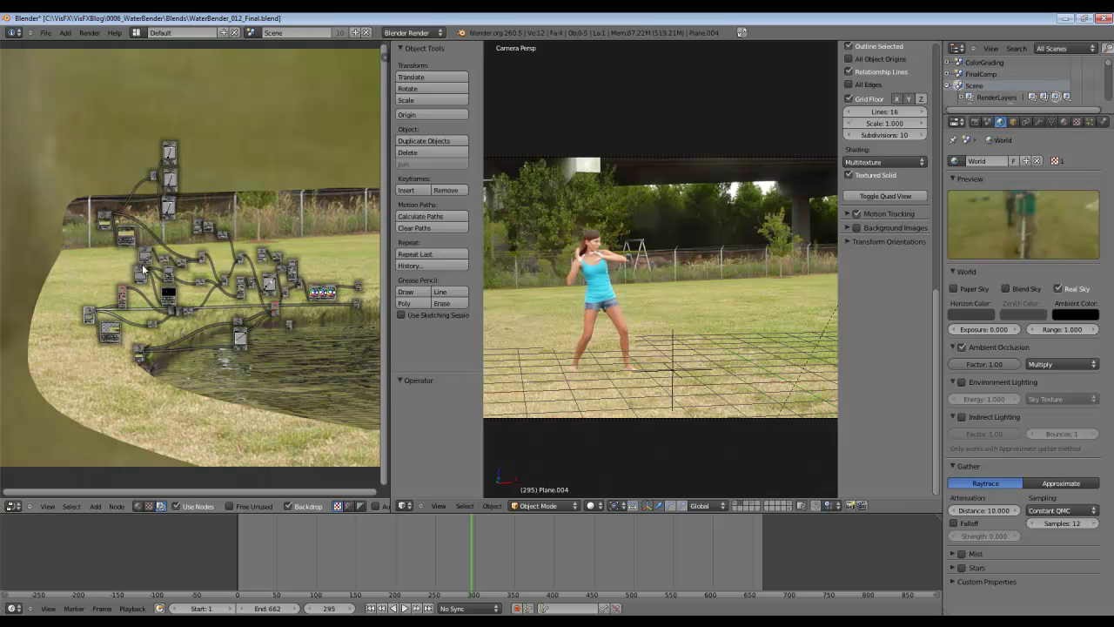
scroll(174, 323, up, 6)
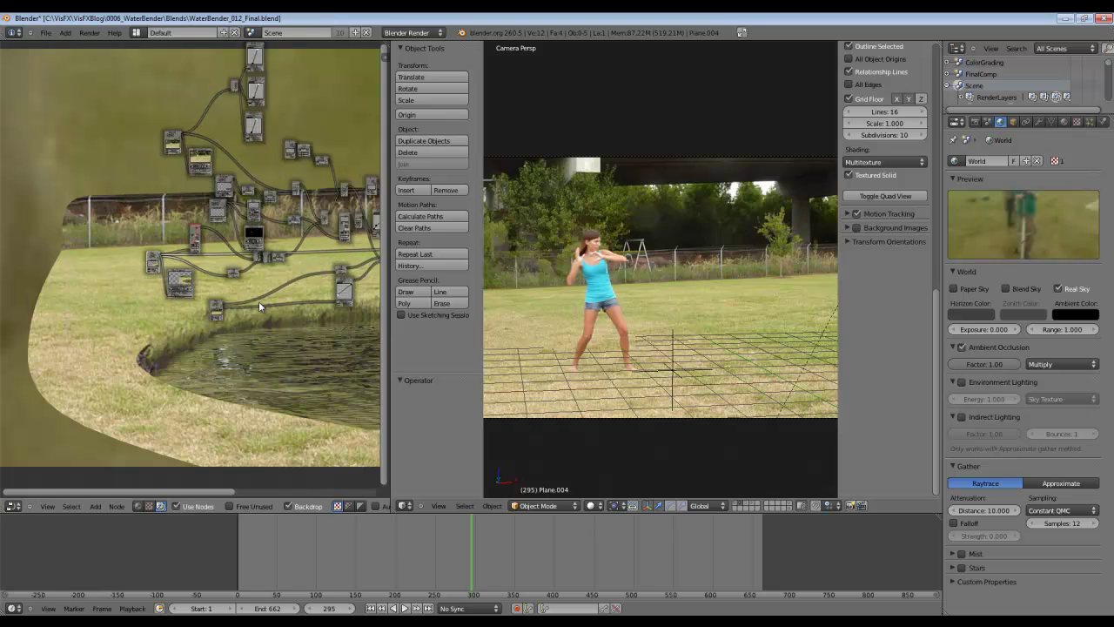
drag(148, 285, 146, 313)
scroll(148, 315, up, 2)
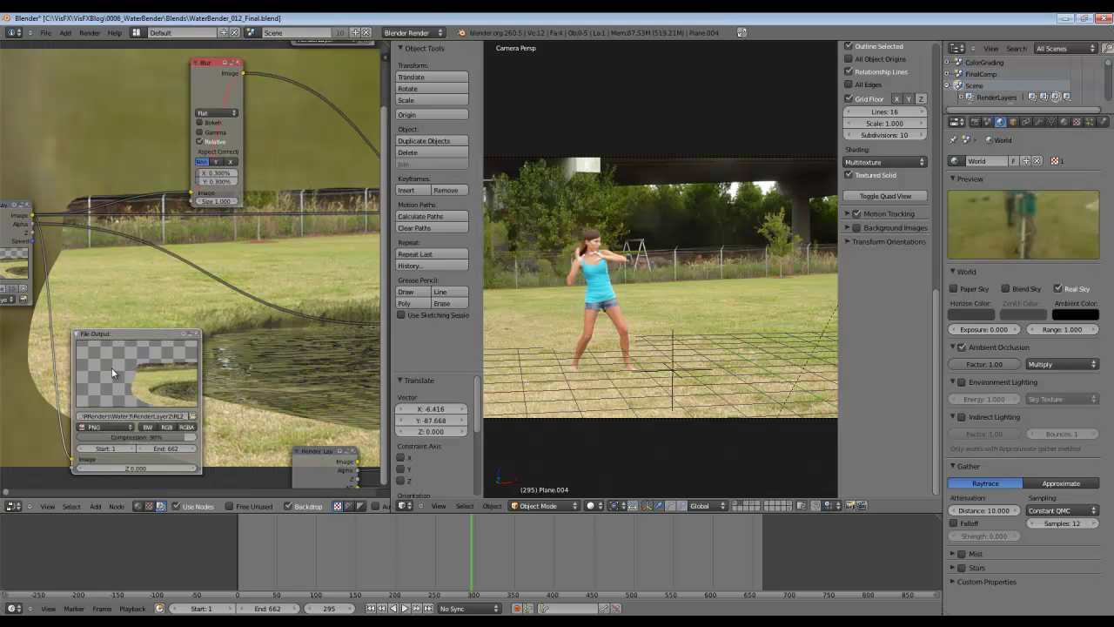
Step: Switch to the SnowManScene scene and bring the final nodes of its compositing tree into view
click(252, 32)
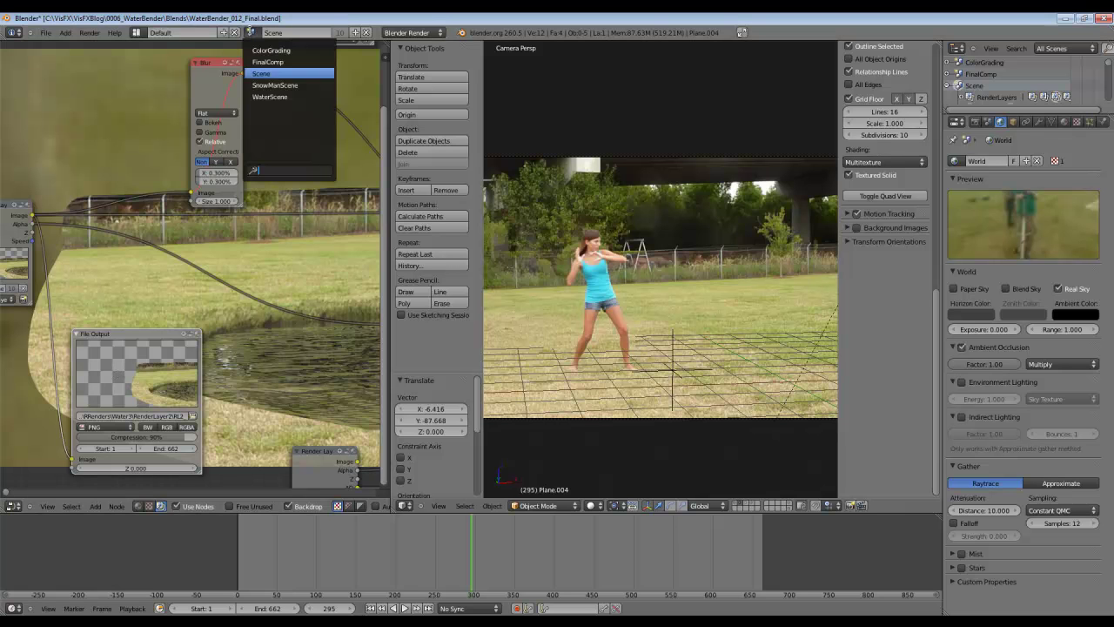
click(281, 85)
middle_drag(242, 315, 158, 363)
scroll(159, 363, up, 2)
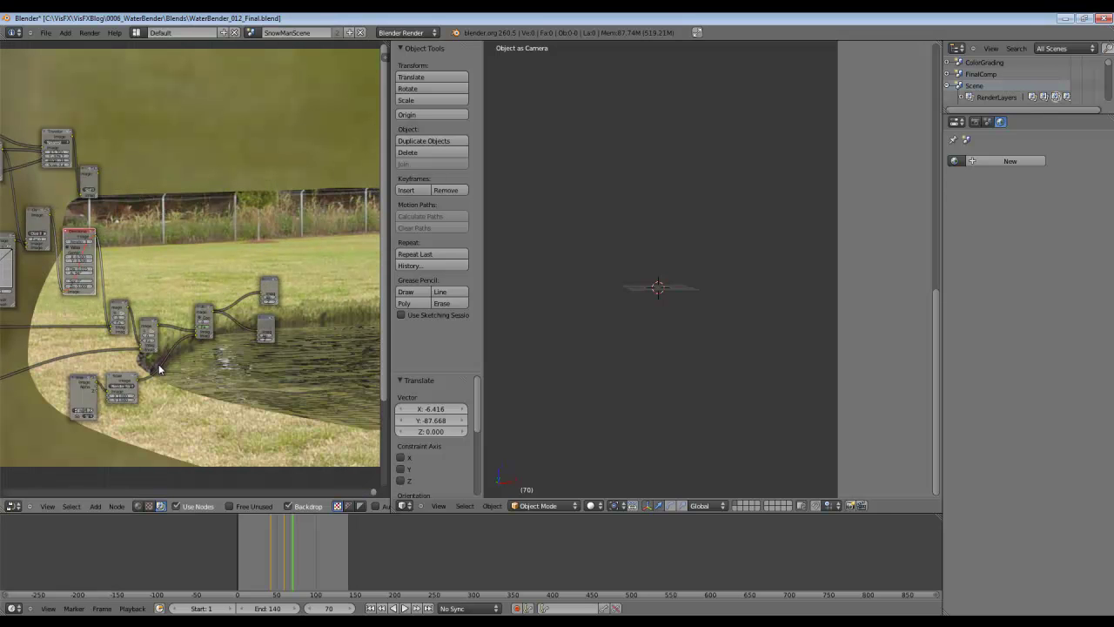
Step: Preview the last mix node's snowman composite in the backdrop and shrink the backdrop image
scroll(200, 335, up, 2)
ctrl+shift+click(211, 326)
ctrl+shift+click(85, 420)
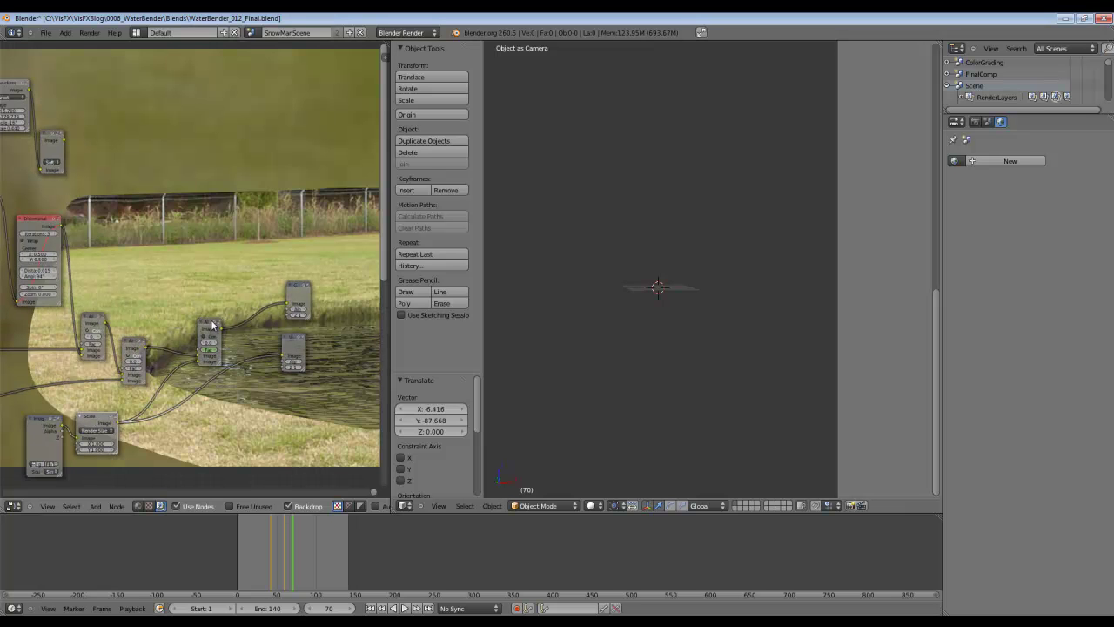
ctrl+shift+click(209, 327)
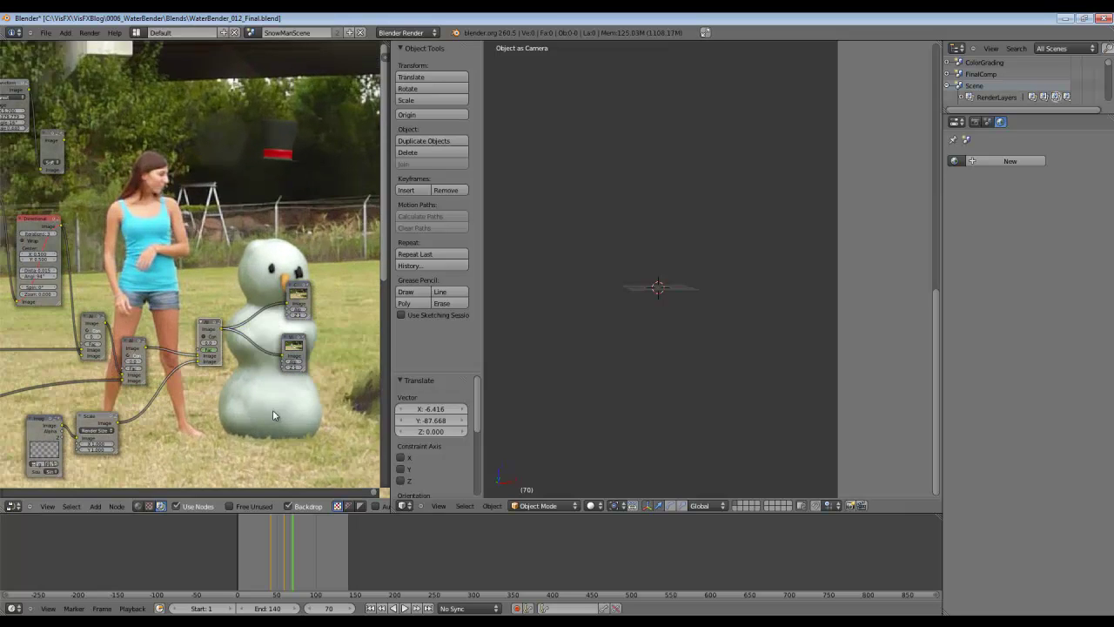
key(v)
key(v)
middle_drag(262, 415, 211, 420)
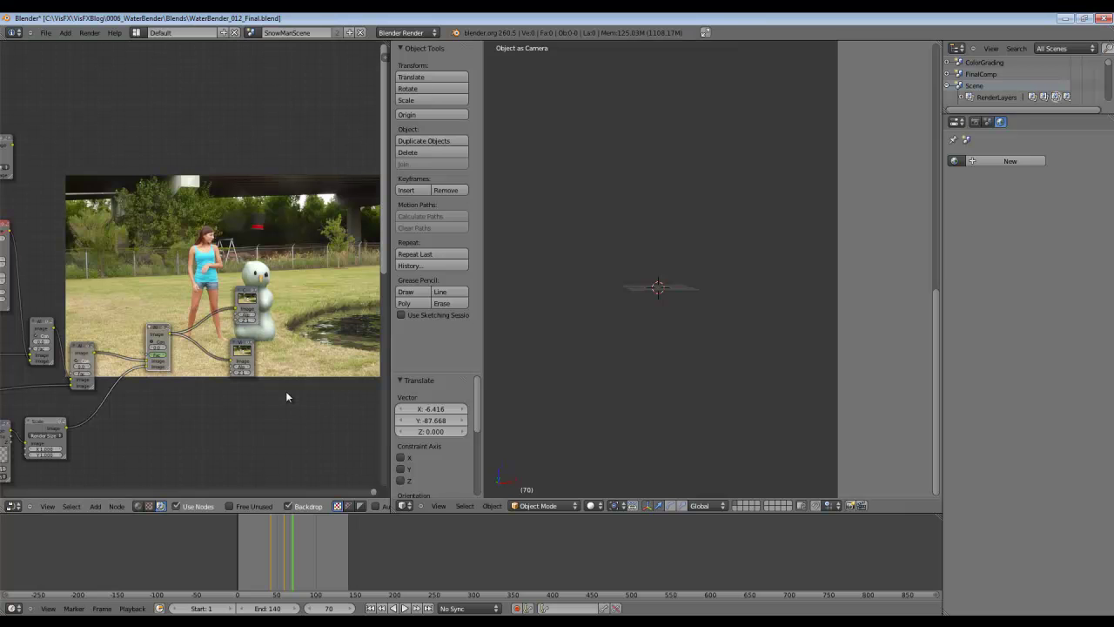
Step: Move the footage's Movie Clip node below the Separate RGBA and Dilate/Erode nodes
alt+middle_drag(286, 395, 180, 355)
scroll(280, 342, down, 6)
scroll(191, 355, down, 5)
scroll(191, 356, up, 2)
scroll(191, 356, up, 6)
scroll(215, 351, up, 1)
middle_drag(323, 415, 119, 353)
drag(279, 304, 70, 376)
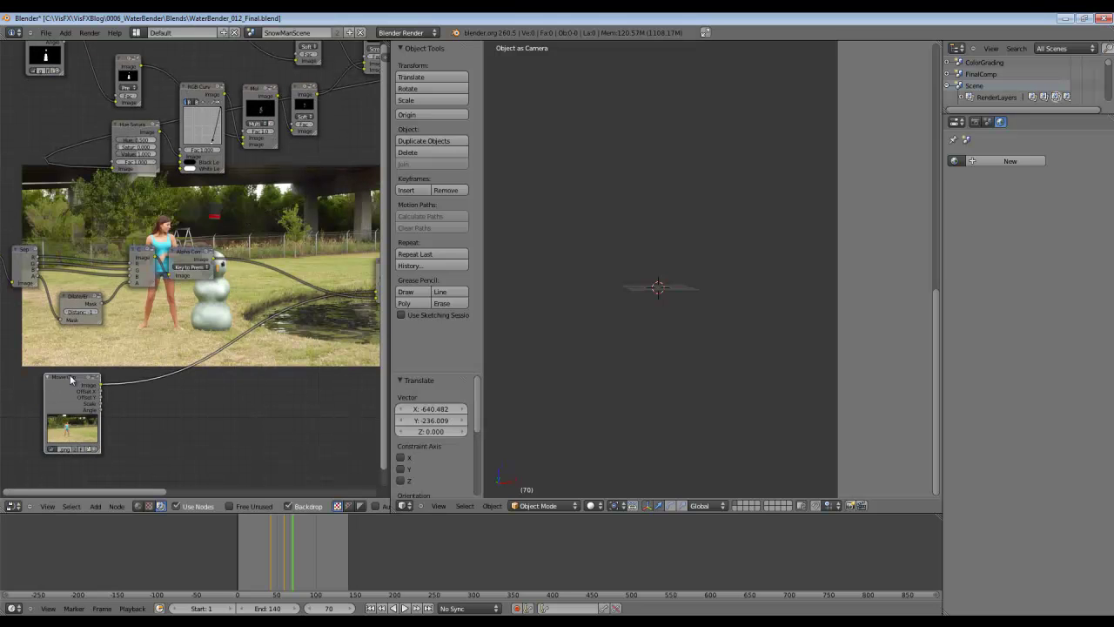
Step: Preview the plain footage clip and the composite of the pond over it in the backdrop
alt+middle_drag(295, 360, 272, 329)
scroll(268, 346, down, 3)
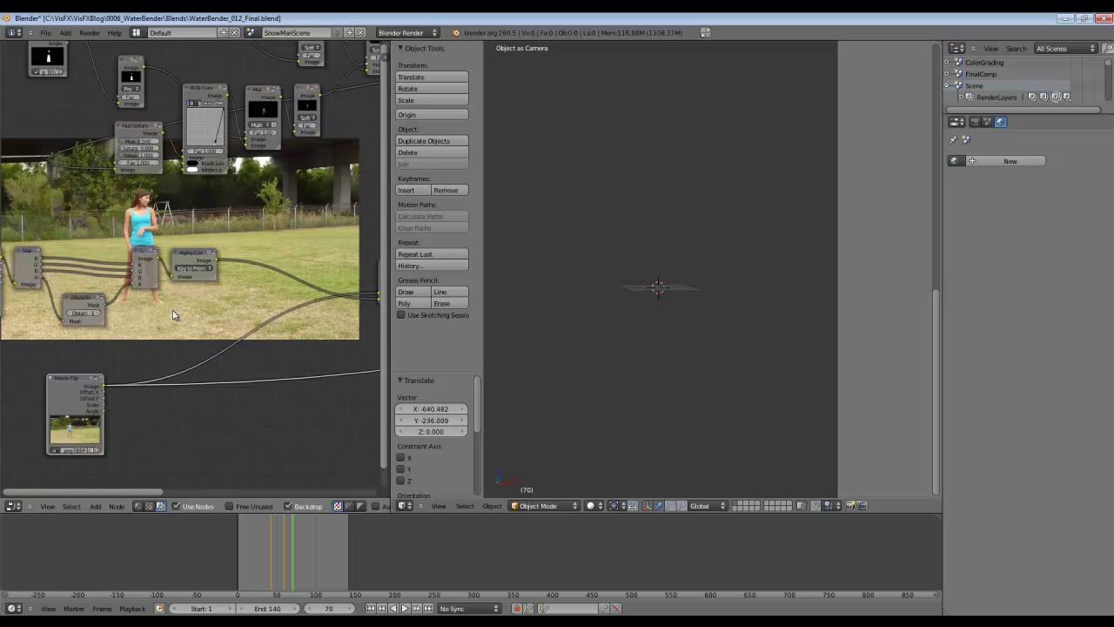
scroll(153, 323, up, 4)
ctrl+shift+click(138, 282)
alt+scroll(241, 259, up, 1)
alt+middle_drag(241, 259, 263, 301)
ctrl+shift+click(269, 309)
Step: Mute the Dilate/Erode and Alpha Convert nodes of the pond layer and enlarge the backdrop to inspect the composite
middle_drag(74, 373, 252, 343)
scroll(124, 366, up, 8)
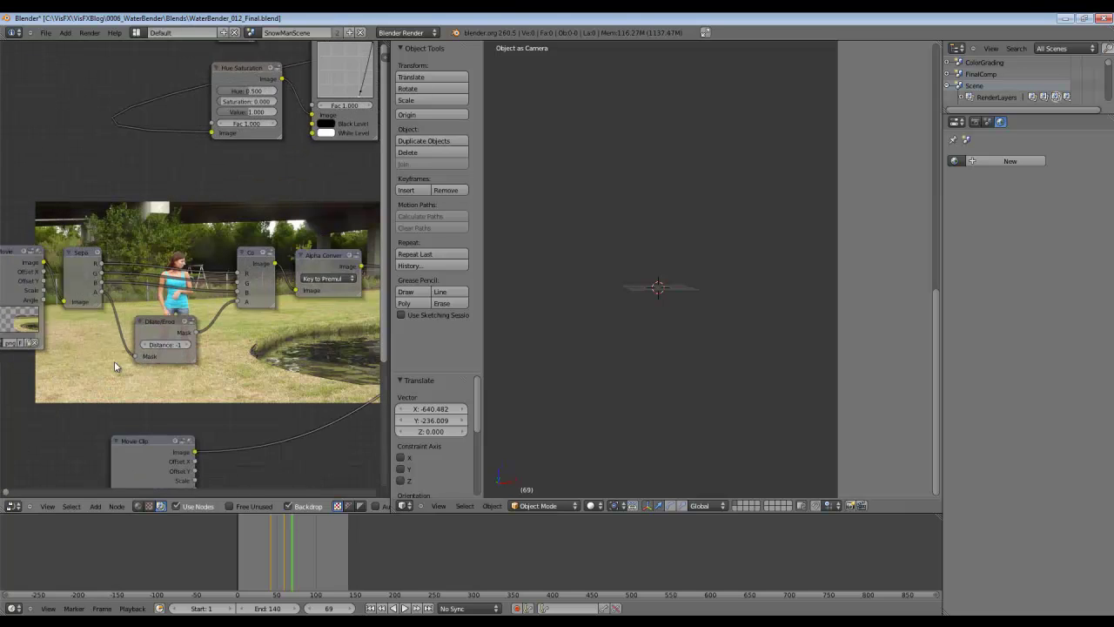
click(158, 332)
key(m)
middle_drag(381, 251, 248, 287)
click(248, 287)
key(m)
alt+middle_drag(274, 345, 229, 440)
key(alt+v)
key(alt+v)
key(alt+v)
key(alt+v)
key(alt+v)
key(alt+v)
key(alt+v)
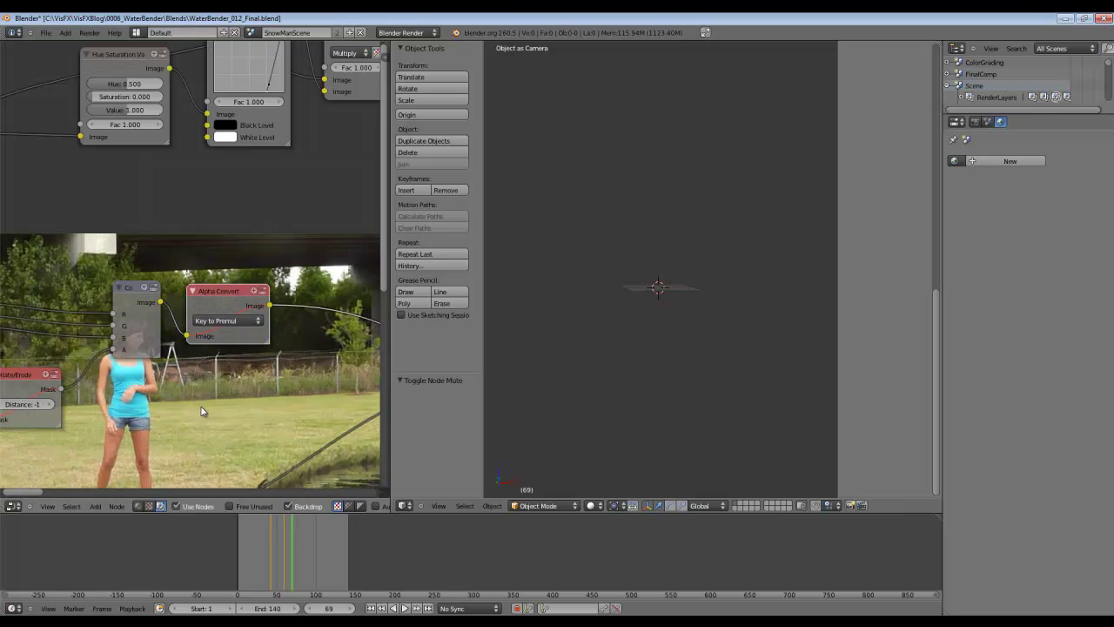
Step: Preview a colour channel from the pond clip's Separate RGBA node in the backdrop
alt+middle_drag(208, 372, 280, 295)
middle_drag(128, 305, 319, 246)
ctrl+shift+click(106, 226)
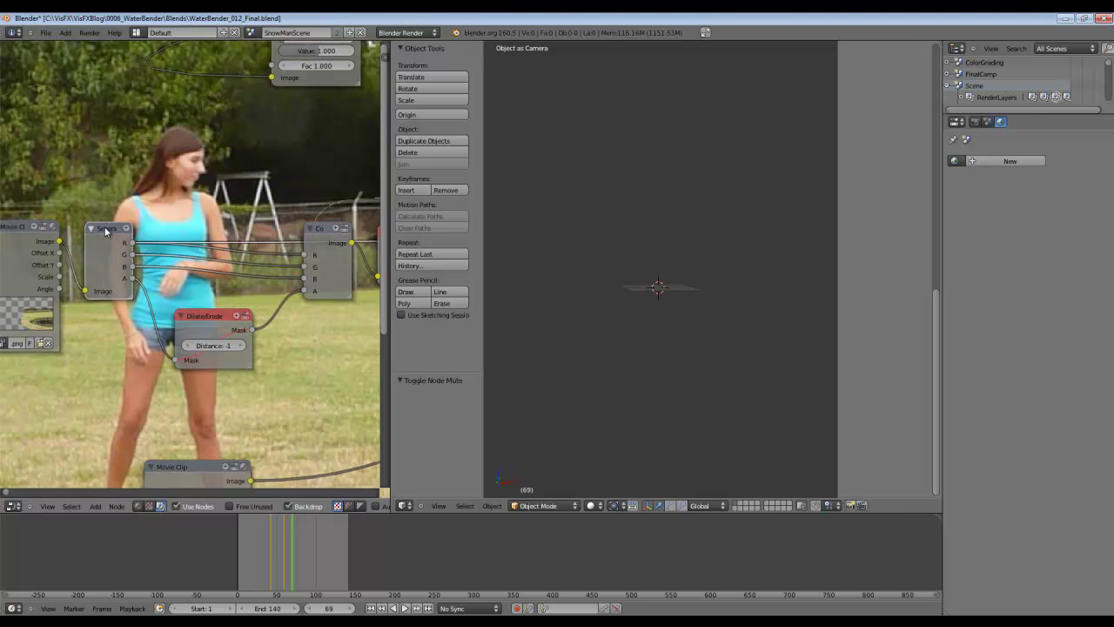
alt+middle_drag(281, 433, 76, 278)
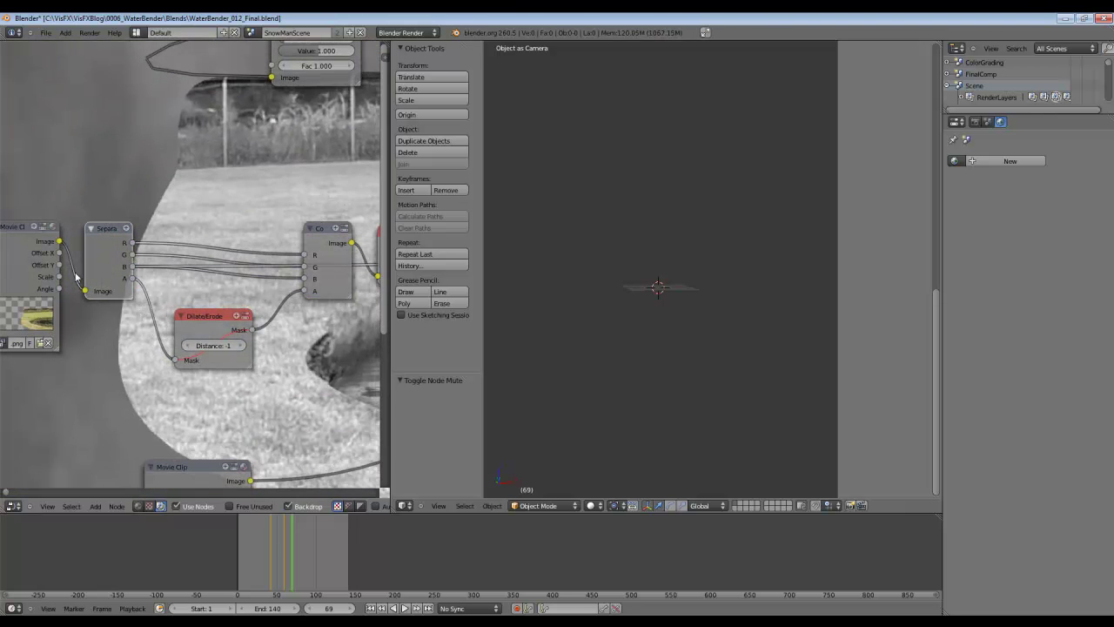
Step: Unmute the Dilate/Erode node and compare its mask at a Distance of 6 and of -1
ctrl+shift+click(209, 318)
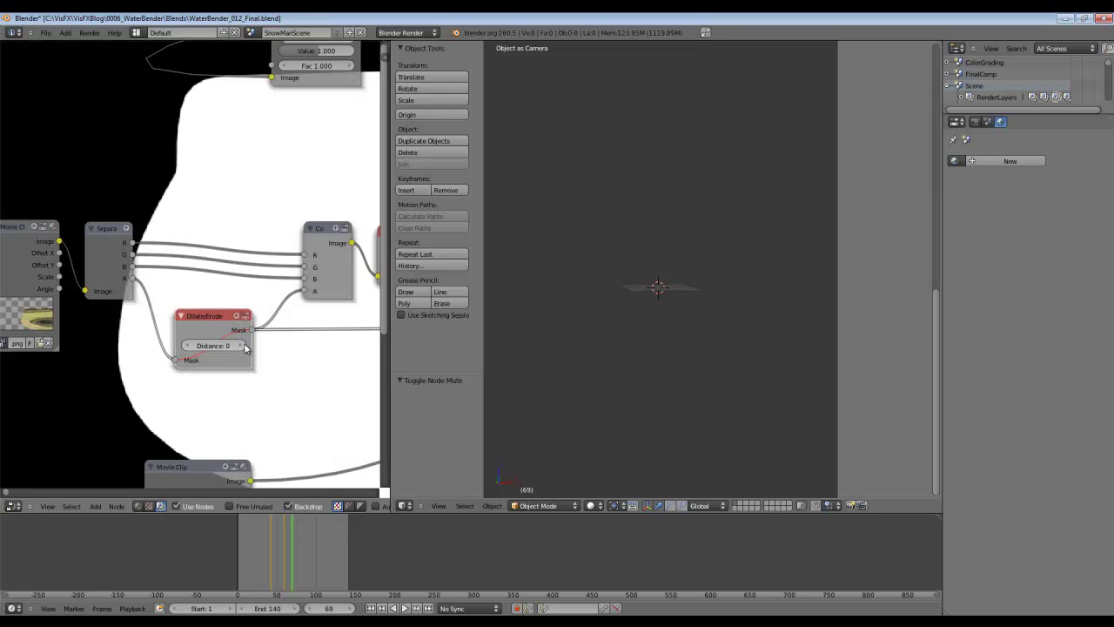
click(246, 345)
click(209, 317)
key(m)
click(241, 345)
click(216, 349)
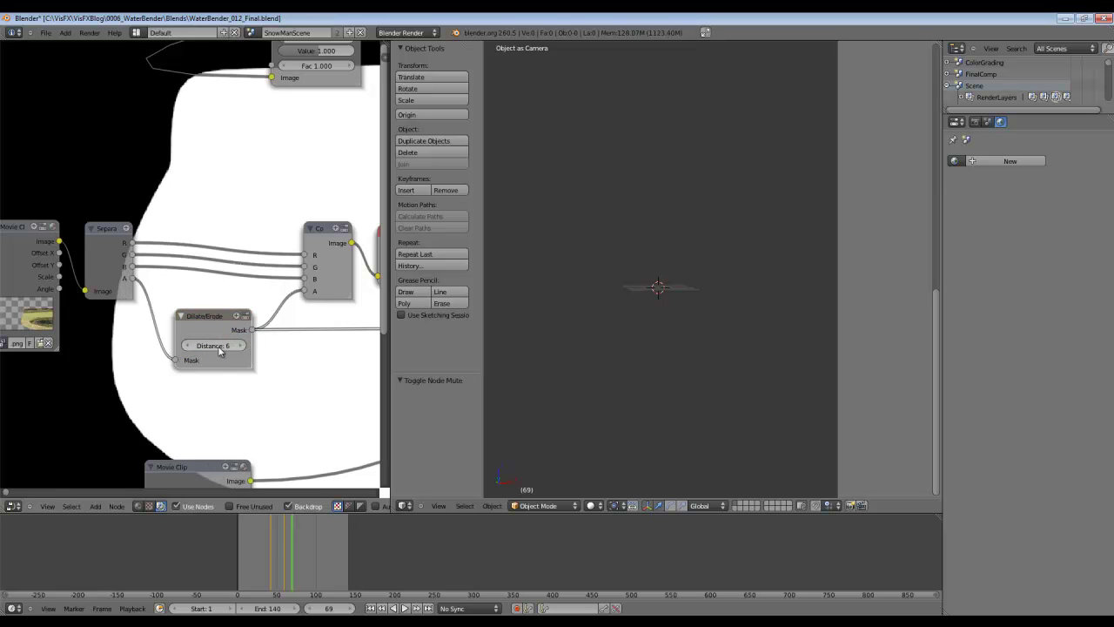
key(Return)
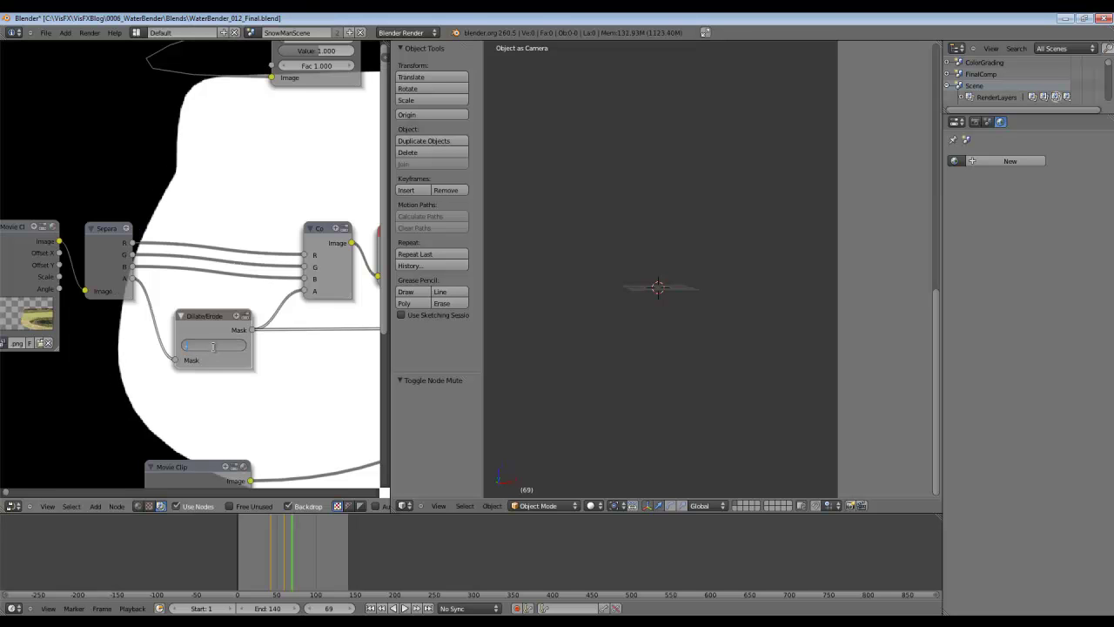
key(Return)
Step: Preview the pond composite over the footage again and unmute the Alpha Convert node
middle_drag(265, 367, 183, 393)
scroll(183, 393, down, 3)
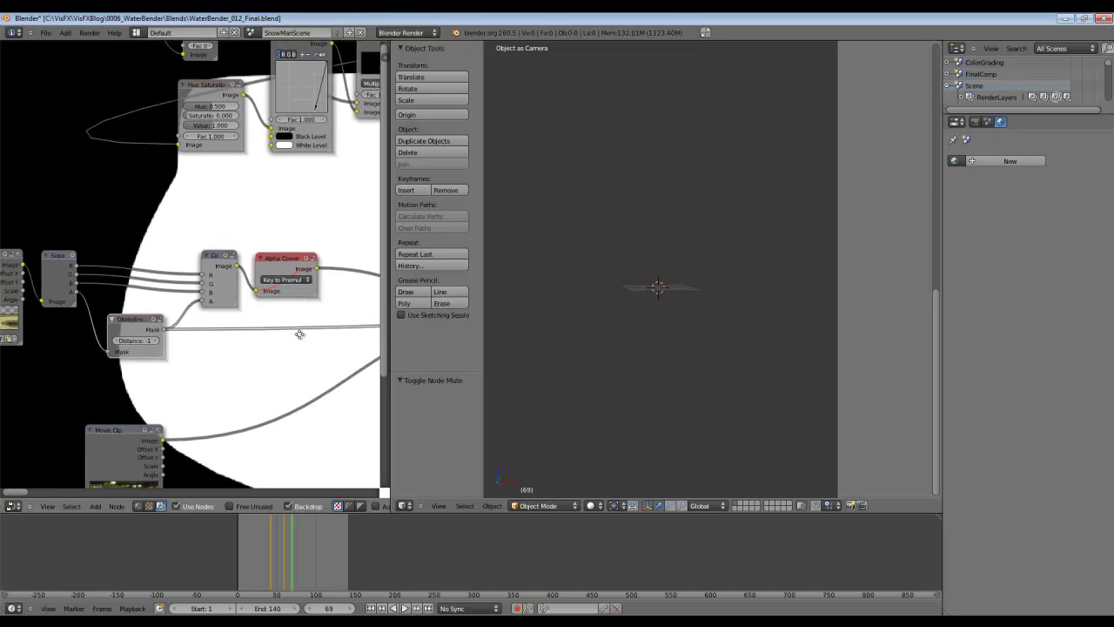
middle_drag(316, 331, 180, 340)
scroll(180, 340, down, 3)
ctrl+shift+click(369, 278)
middle_drag(114, 276, 163, 295)
click(194, 281)
key(m)
scroll(105, 348, up, 3)
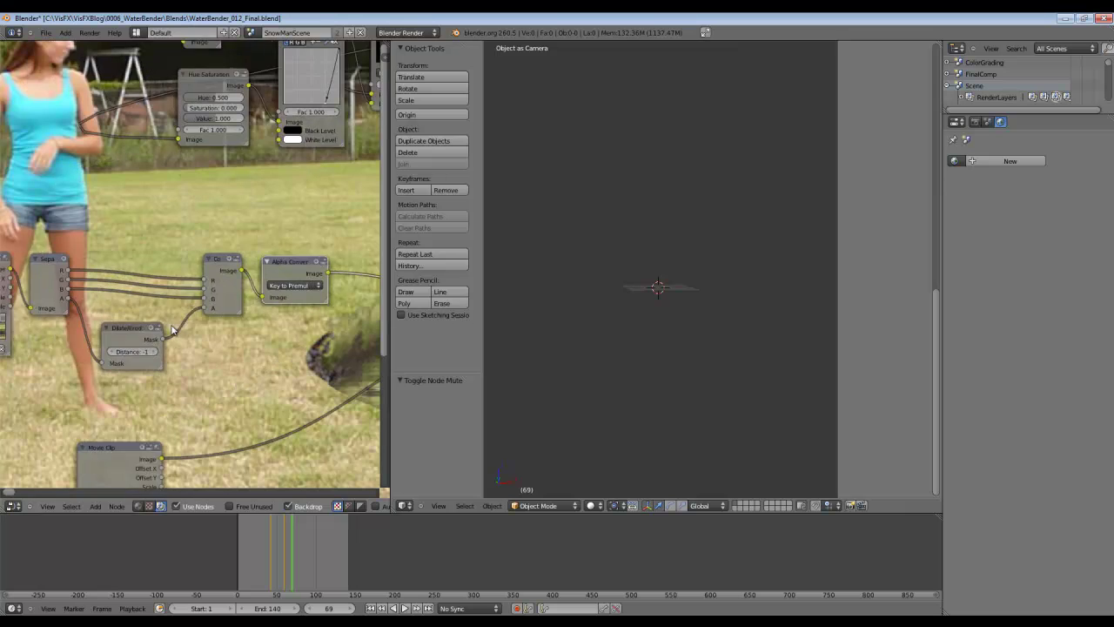
Step: Try a Dilate/Erode Distance of 0 on the pond's alpha and set it back to -1
click(145, 375)
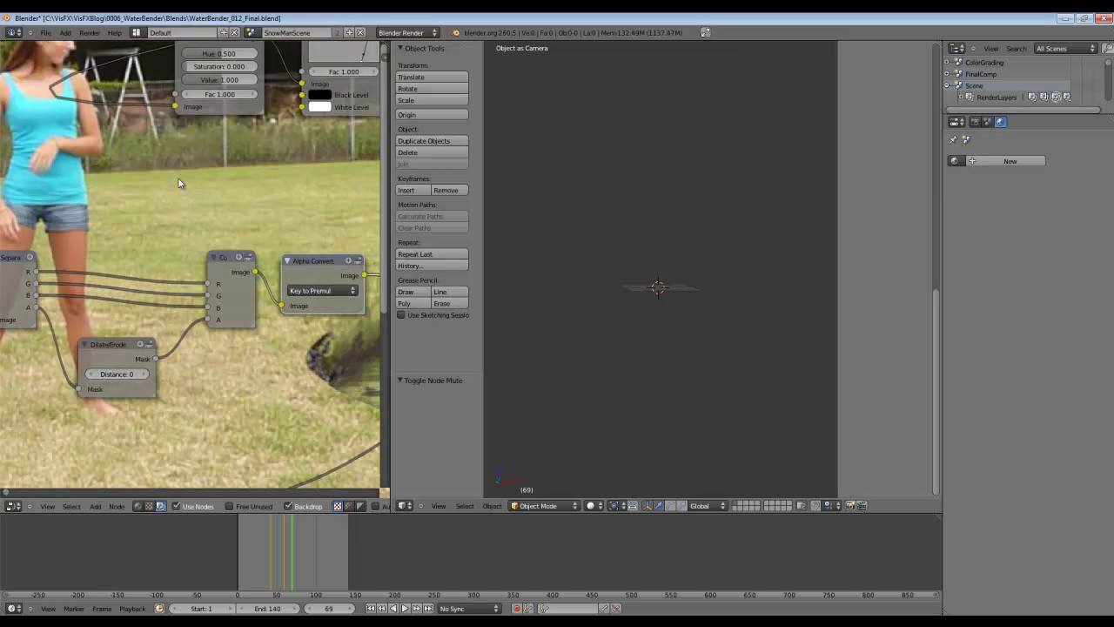
click(92, 374)
scroll(161, 328, down, 3)
scroll(212, 349, down, 4)
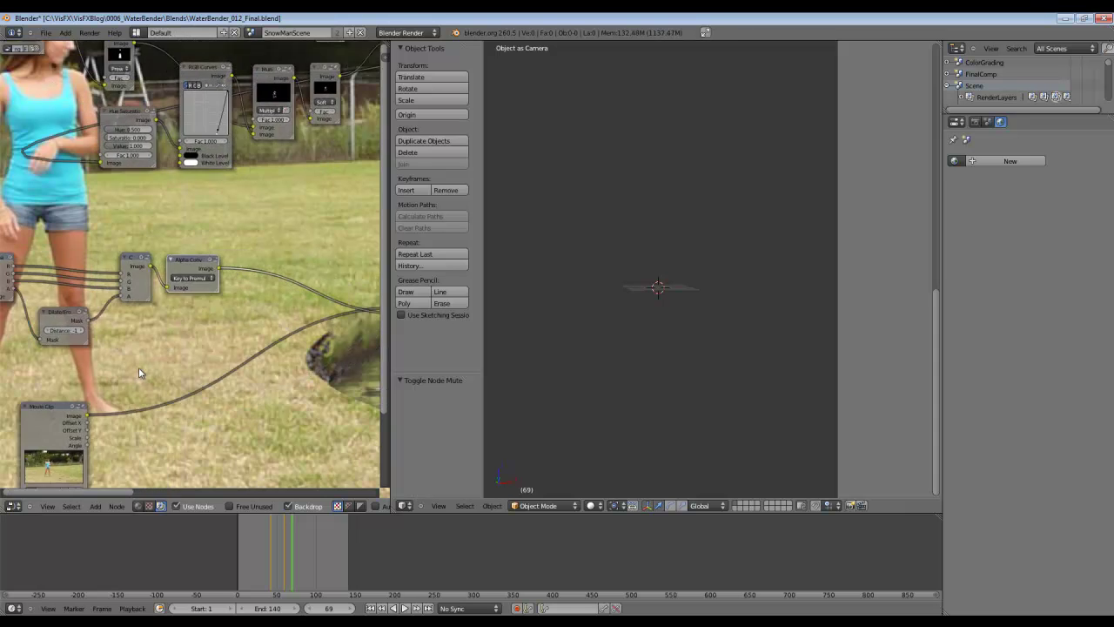
Step: Shrink the backdrop to show the whole image and maximize the node editor
scroll(213, 349, down, 1)
alt+middle_drag(231, 333, 186, 448)
key(v)
key(v)
key(v)
key(v)
key(v)
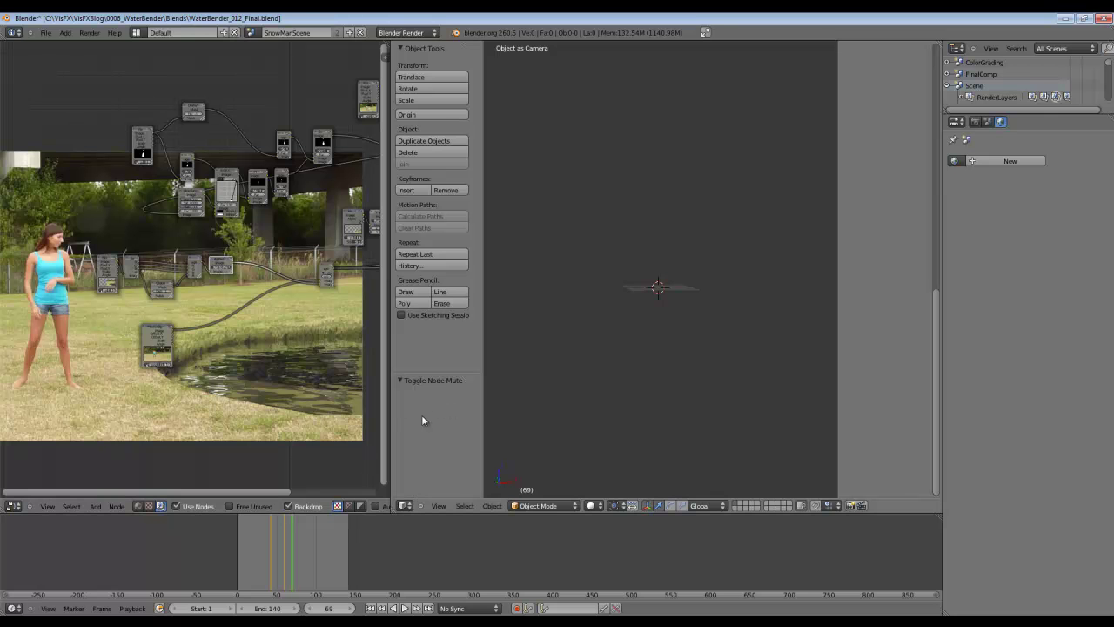
key(ctrl+Up)
drag(335, 390, 595, 379)
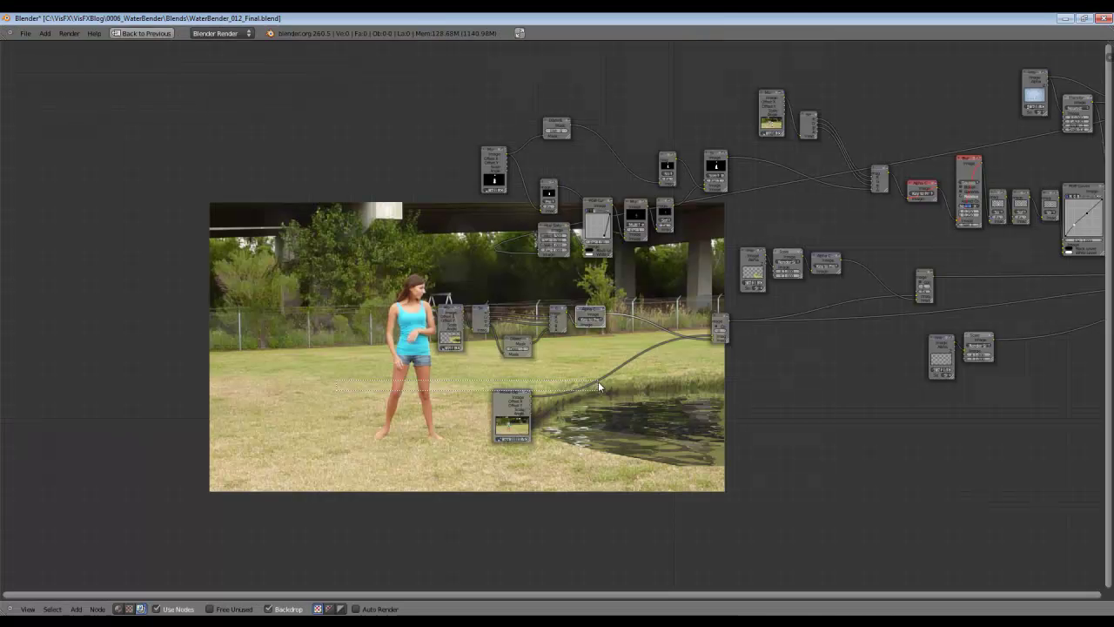
drag(506, 389, 384, 381)
middle_drag(684, 416, 510, 392)
scroll(510, 392, up, 3)
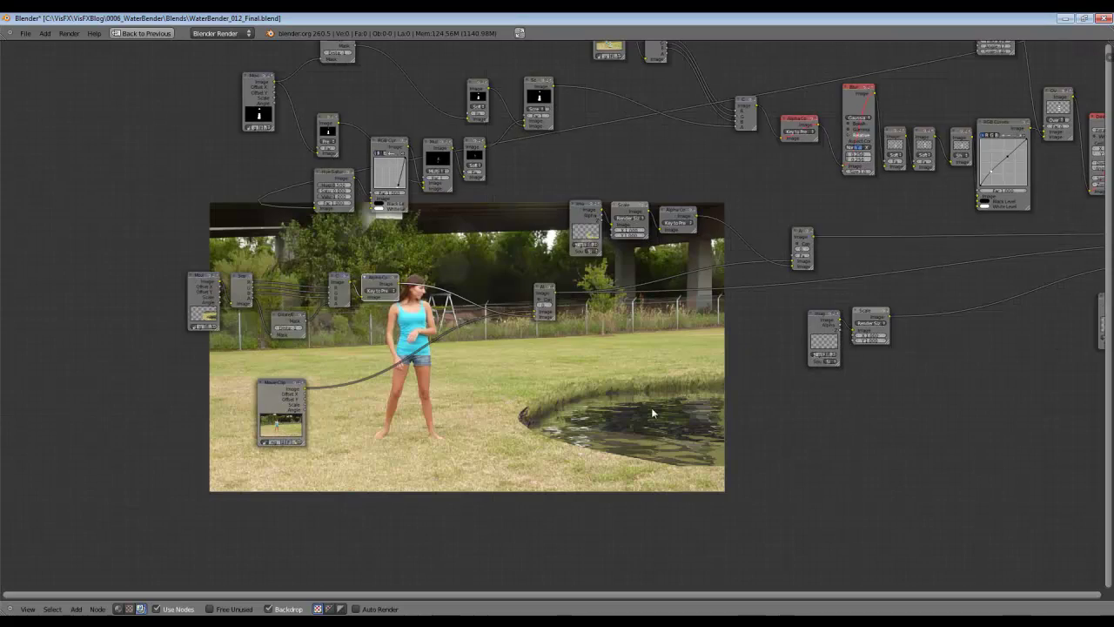
Step: Preview the pond-edge grass in the backdrop at its Image, Scale and Alpha Convert nodes in turn
key(alt+v)
key(alt+v)
key(alt+v)
key(alt+v)
alt+middle_drag(628, 442, 416, 366)
scroll(559, 379, up, 3)
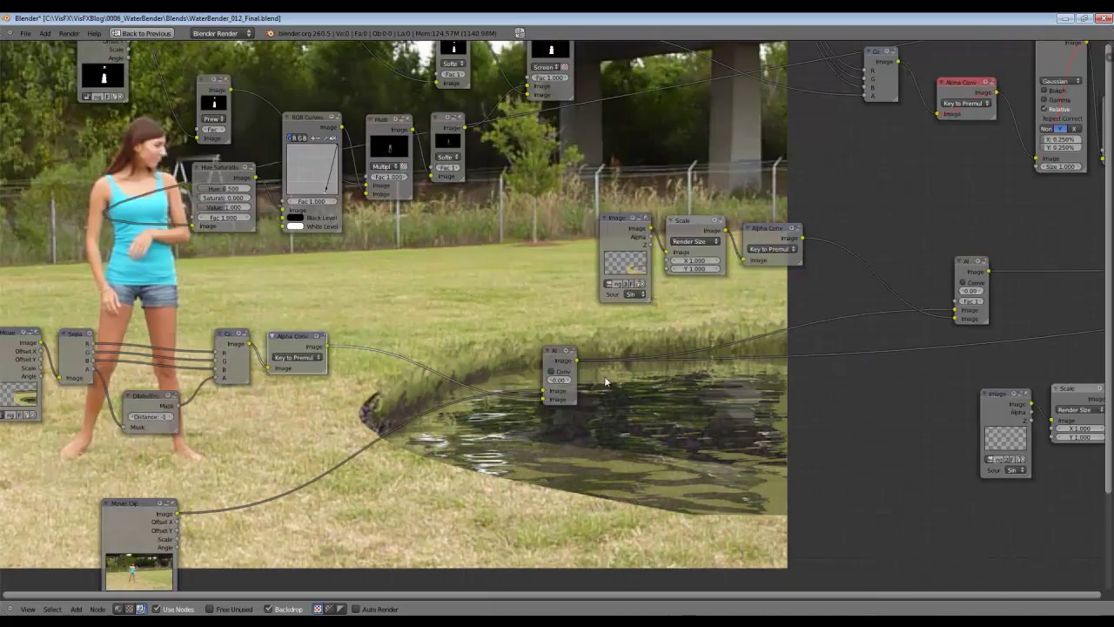
ctrl+shift+click(438, 247)
alt+middle_drag(546, 355, 517, 392)
alt+middle_drag(579, 333, 400, 289)
middle_drag(398, 339, 246, 388)
scroll(338, 326, up, 1)
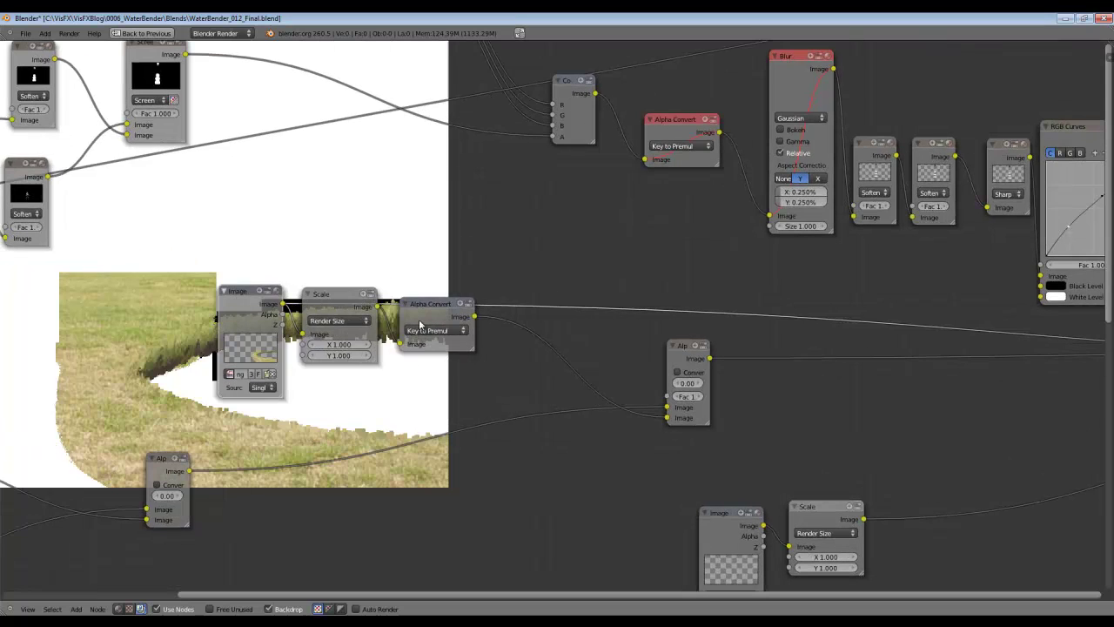
ctrl+shift+click(342, 295)
ctrl+shift+click(444, 305)
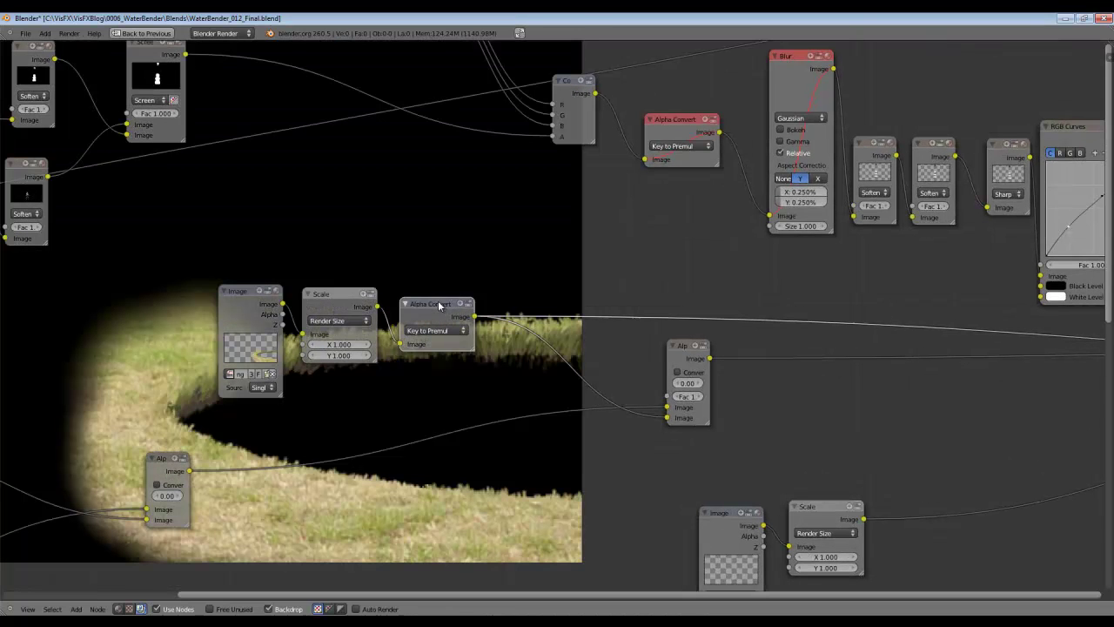
Step: Compare the pond composite with and without the grass edge by previewing the two AlphaOver nodes
ctrl+shift+click(677, 350)
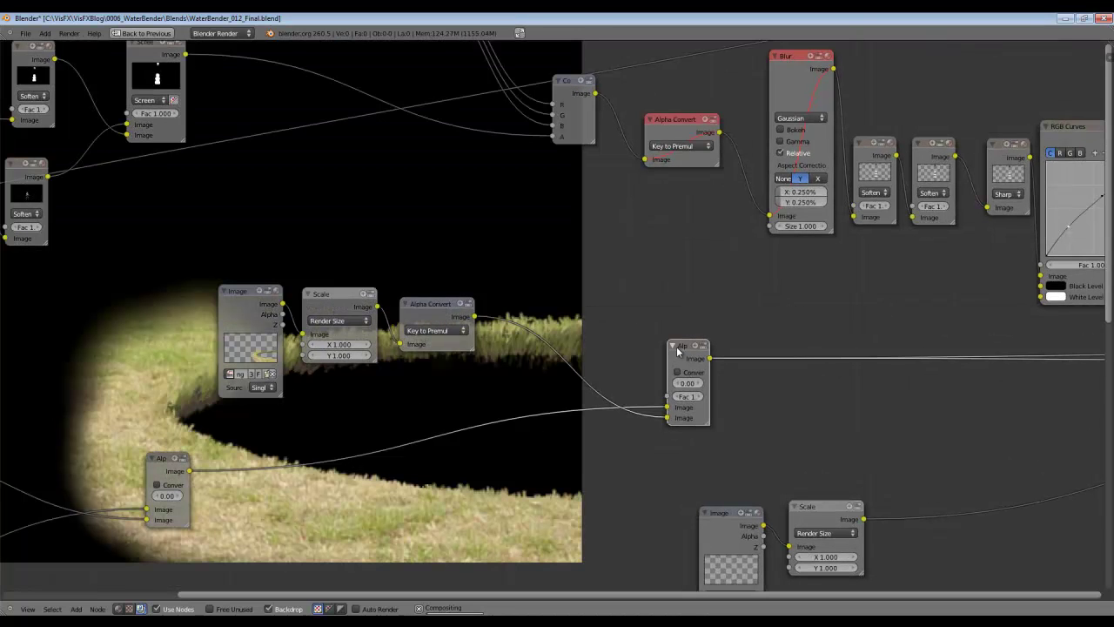
middle_drag(280, 473, 617, 383)
ctrl+shift+click(496, 370)
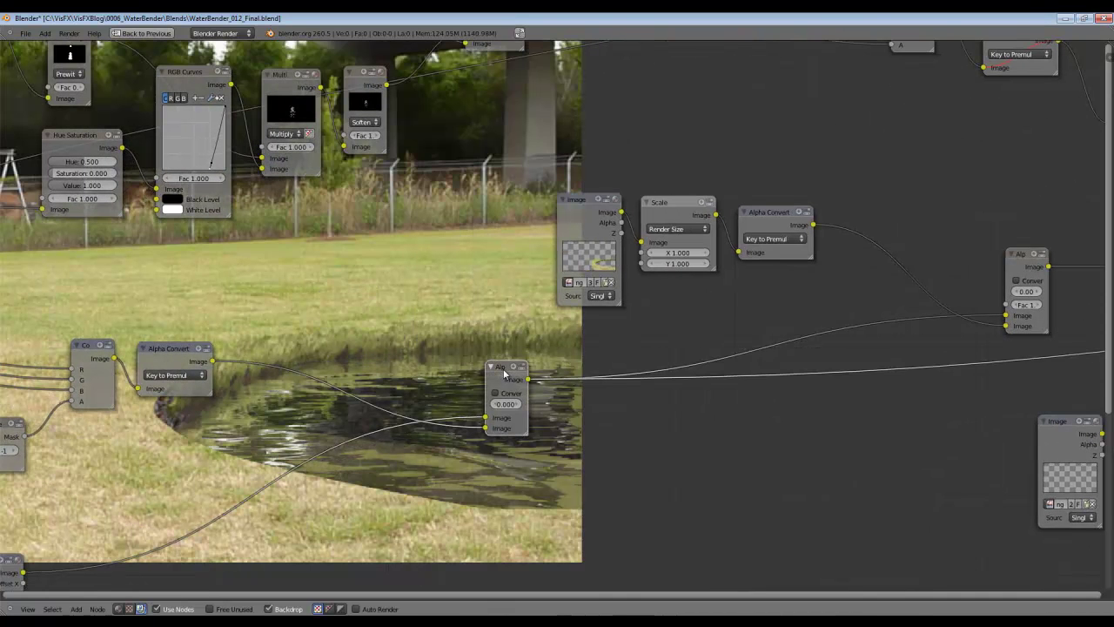
ctrl+shift+click(1025, 259)
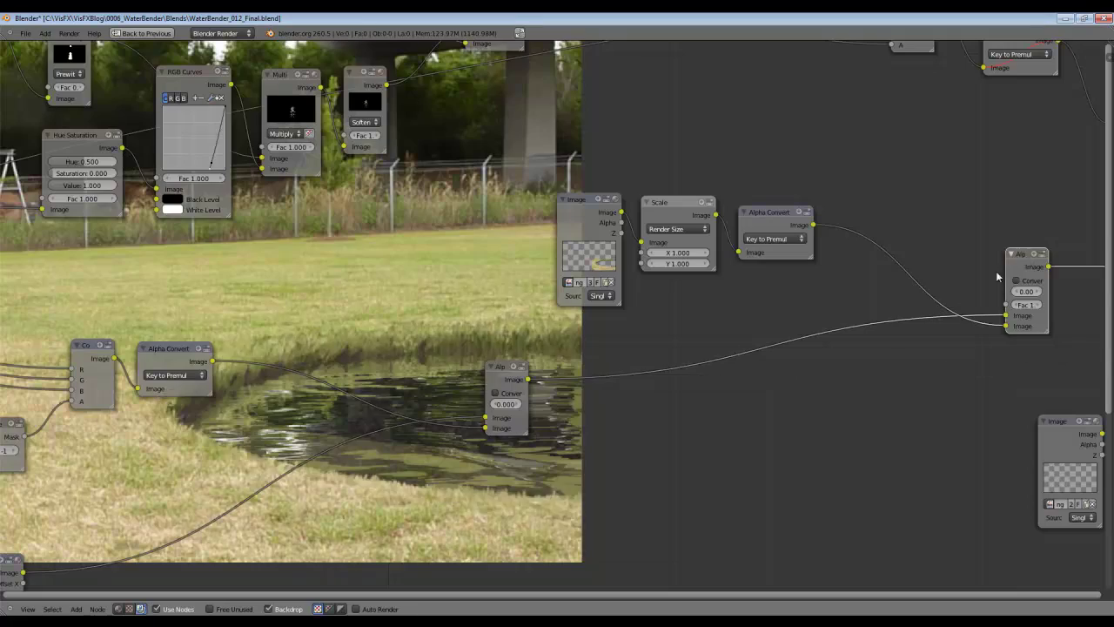
Step: Preview the AlphaOver node that adds the snowman and shift that node slightly
scroll(913, 320, down, 6)
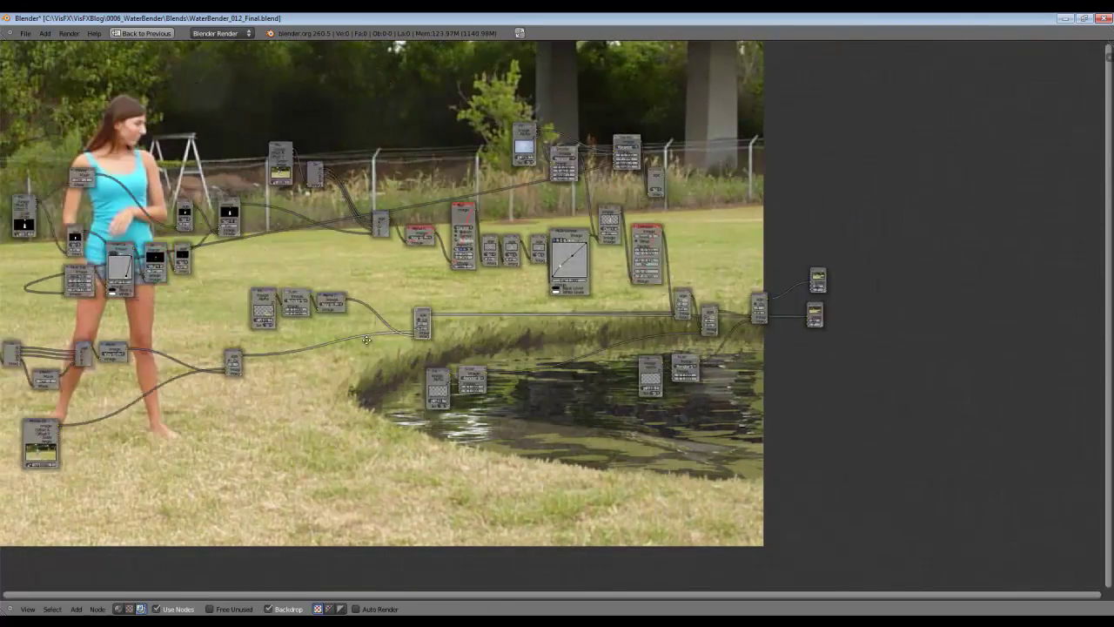
middle_drag(380, 338, 246, 344)
scroll(296, 345, up, 13)
drag(660, 272, 679, 244)
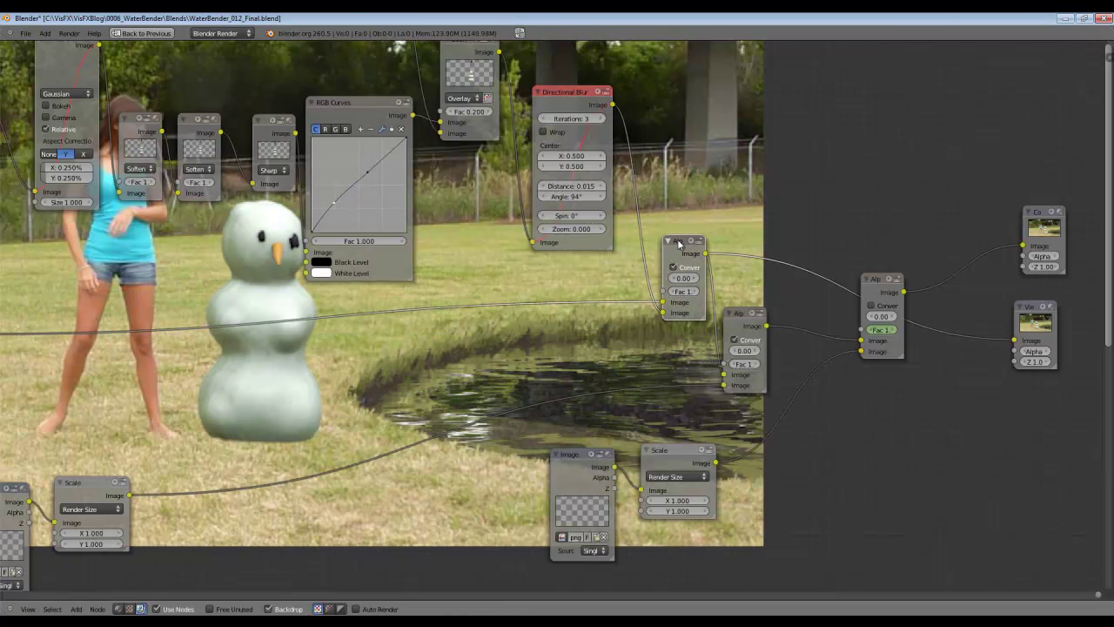
middle_drag(227, 380, 203, 342)
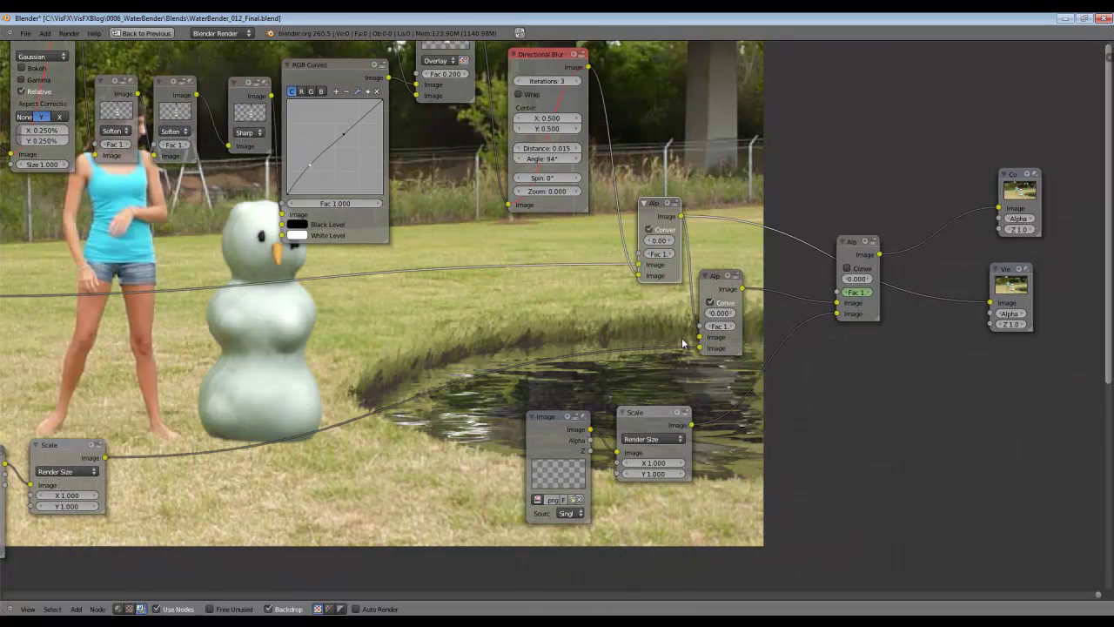
drag(647, 209, 636, 220)
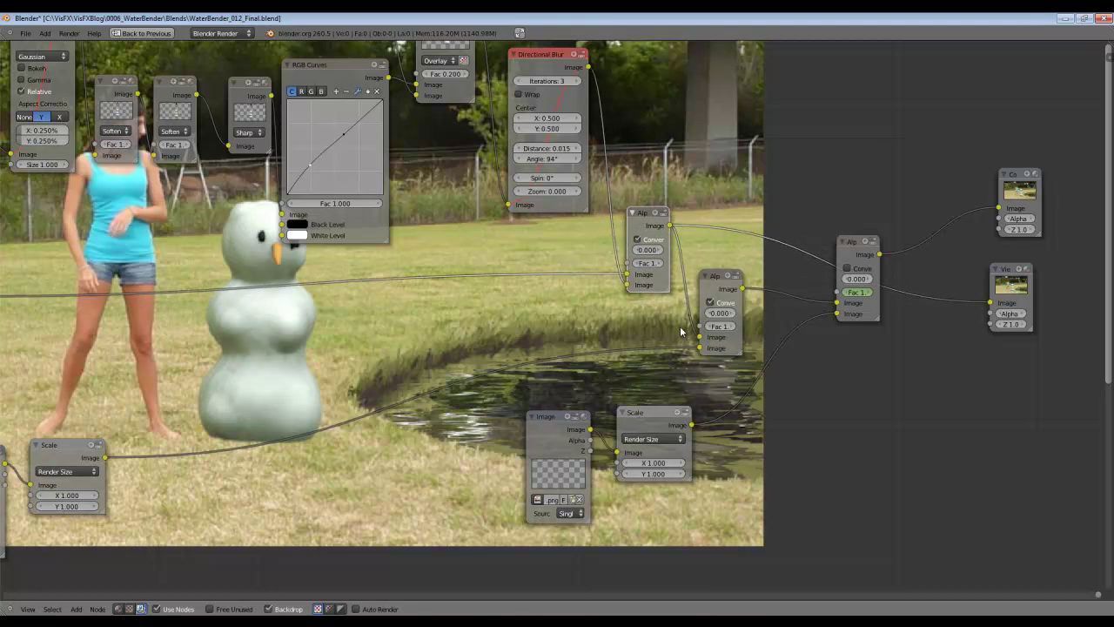
Step: Preview the shadow Image node, followed by the grass strip's Image and Scale nodes in the backdrop
ctrl+shift+click(547, 421)
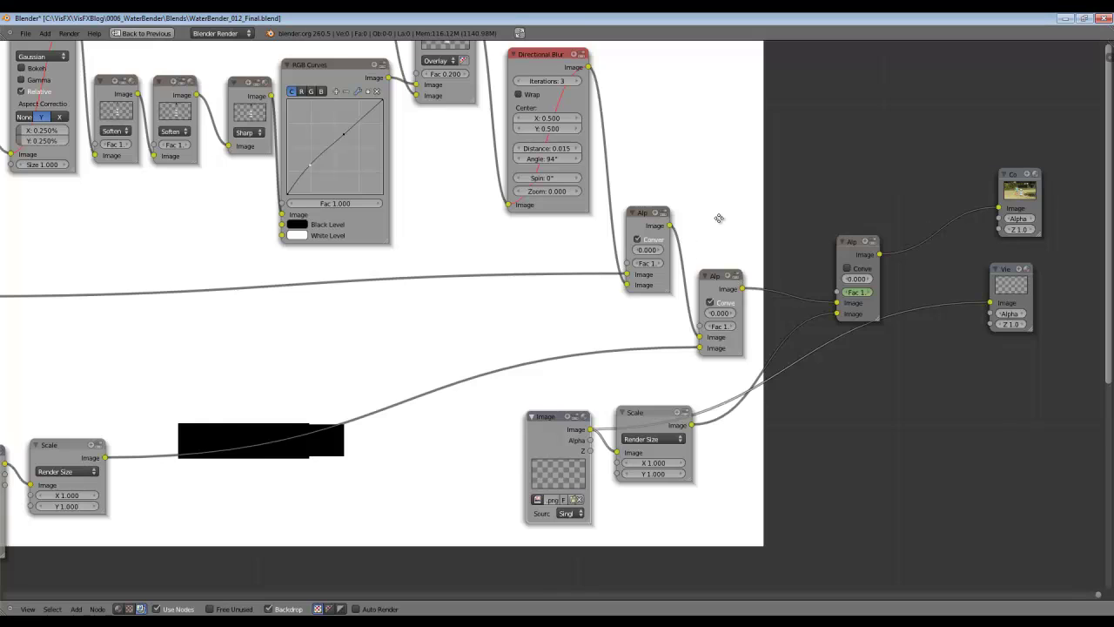
scroll(724, 222, down, 3)
middle_drag(724, 222, 662, 226)
scroll(385, 381, down, 1)
middle_drag(385, 381, 604, 365)
scroll(411, 415, up, 1)
middle_drag(411, 415, 581, 393)
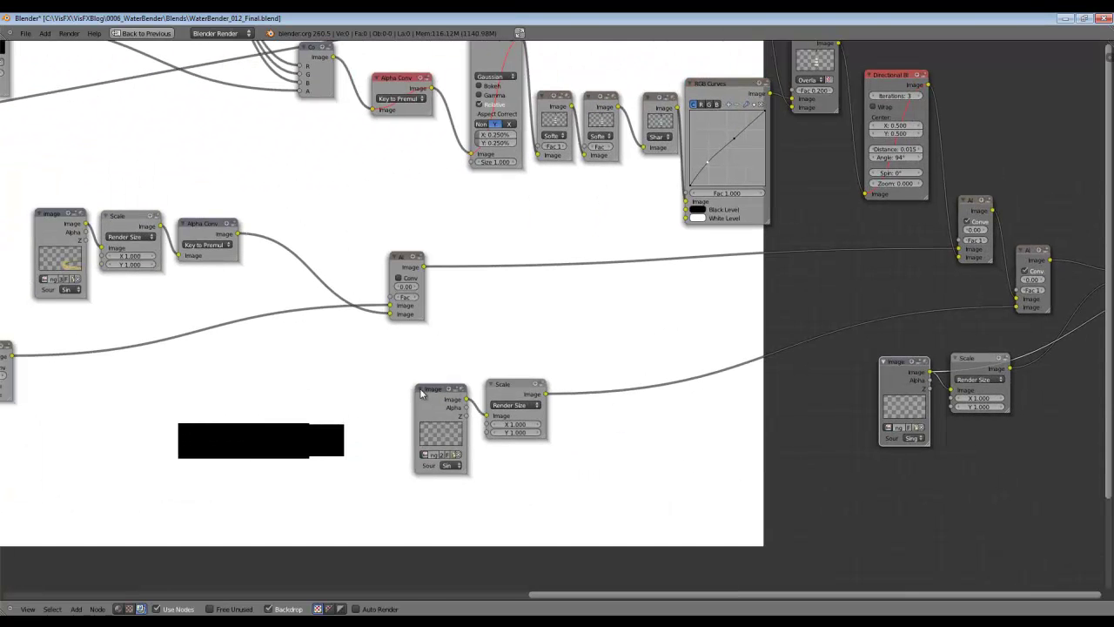
ctrl+shift+click(426, 391)
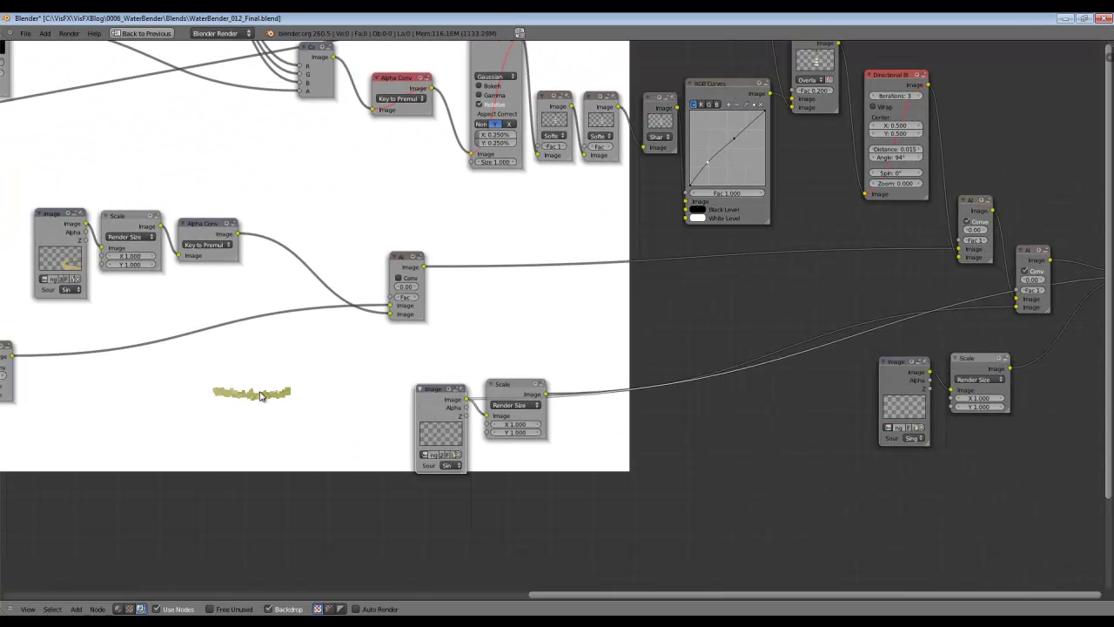
ctrl+shift+click(509, 388)
Step: Preview the AlphaOver node that adds the grass strip and widen it to show its full Convert Premul label
middle_drag(687, 363, 342, 426)
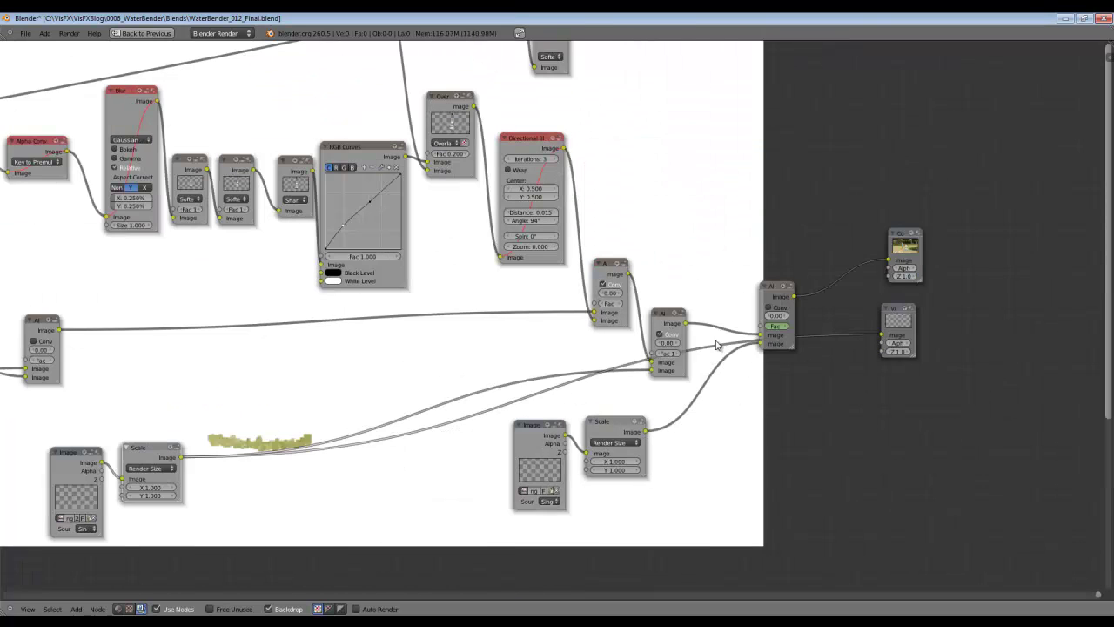
scroll(717, 336, up, 1)
ctrl+shift+click(700, 313)
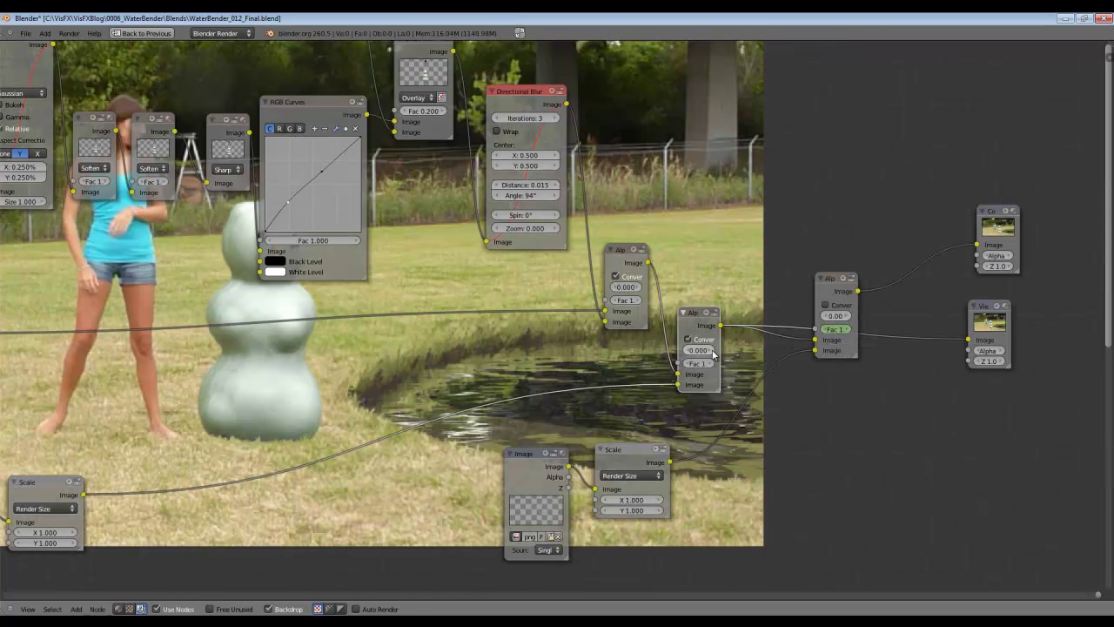
scroll(699, 348, up, 3)
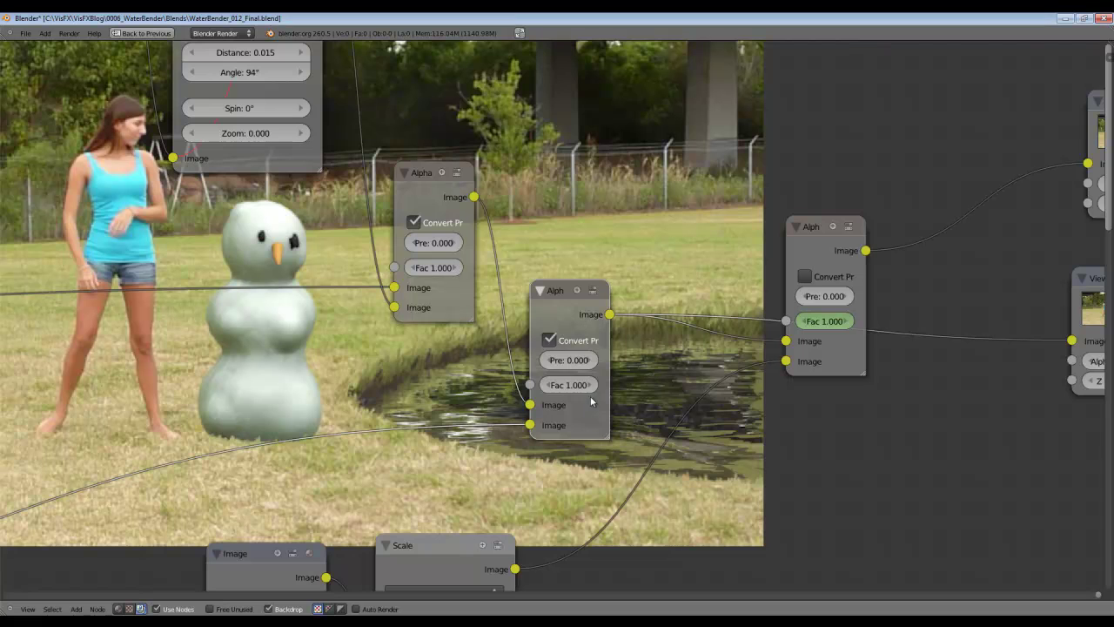
drag(609, 438, 679, 434)
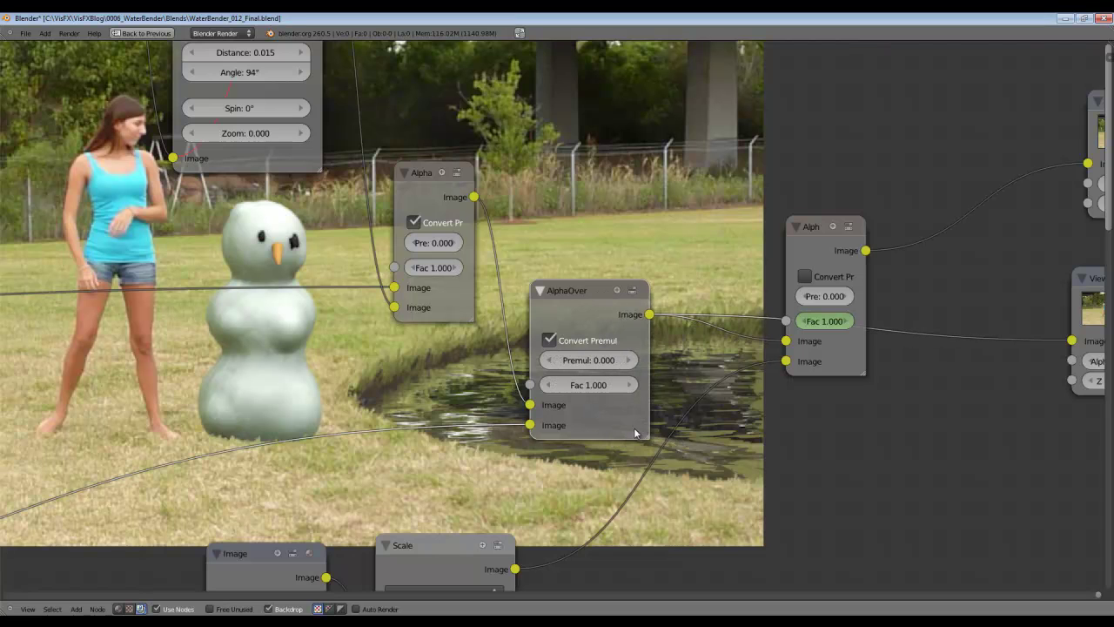
middle_drag(600, 453, 679, 461)
scroll(639, 476, down, 1)
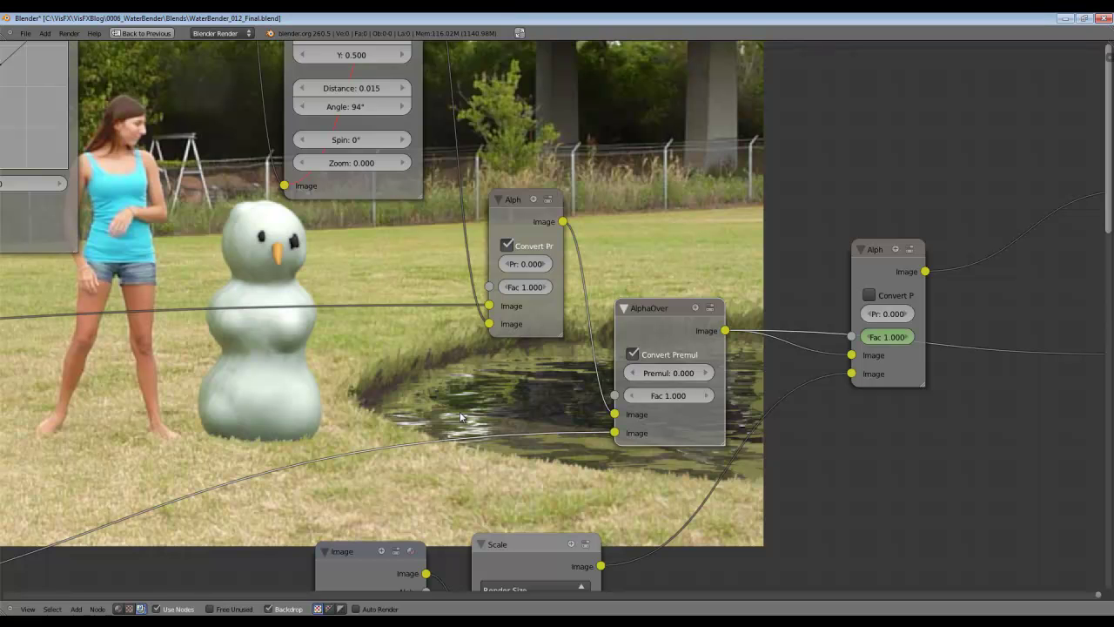
Step: Move the final AlphaOver node slightly lower and preview its output with the backdrop shifted over
scroll(434, 384, down, 4)
middle_drag(433, 384, 437, 309)
scroll(524, 344, down, 2)
scroll(437, 309, up, 2)
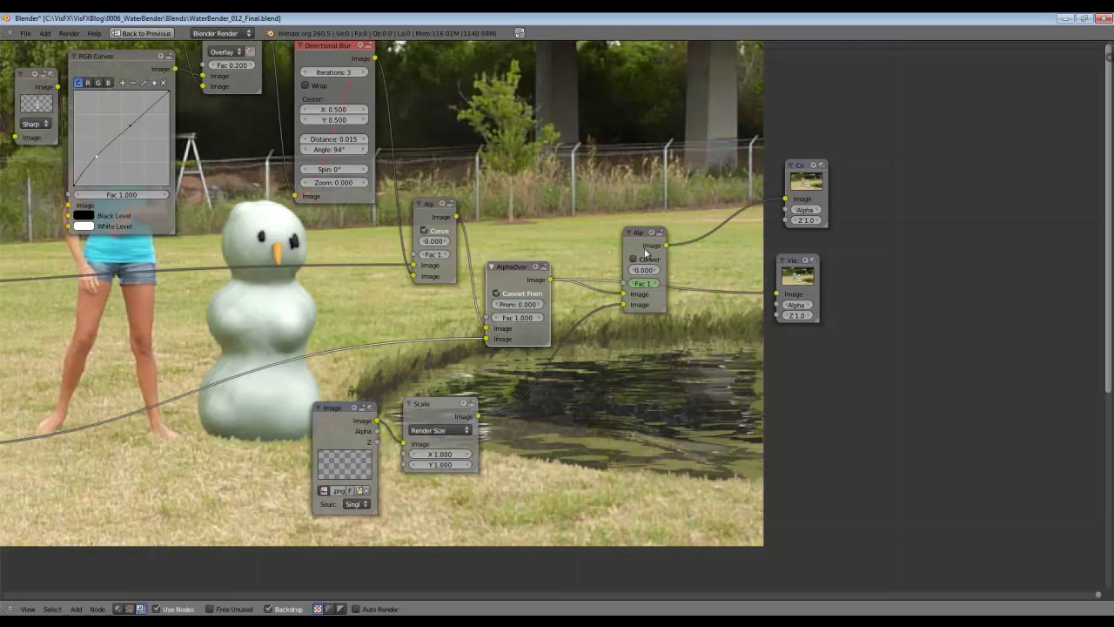
drag(645, 260, 653, 298)
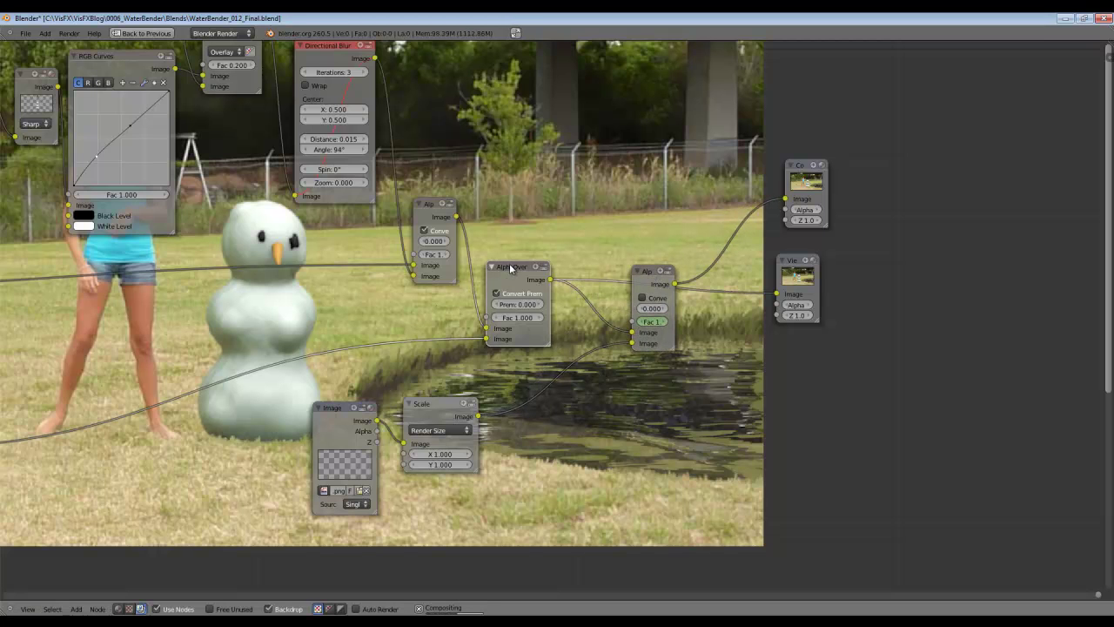
alt+middle_drag(730, 350, 1105, 330)
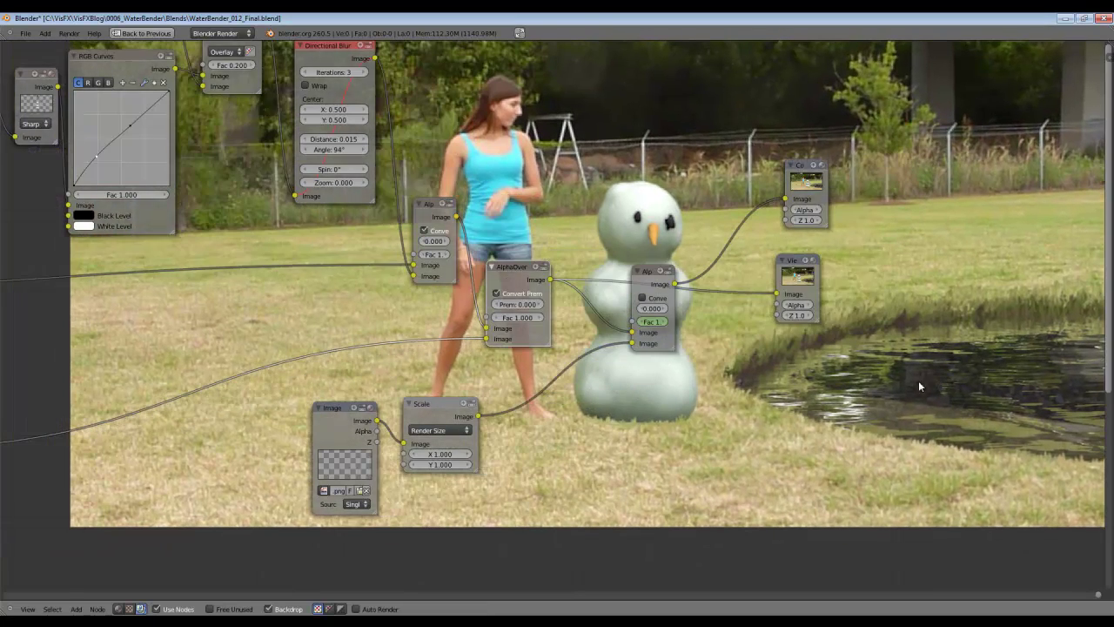
scroll(652, 446, up, 2)
ctrl+shift+click(670, 264)
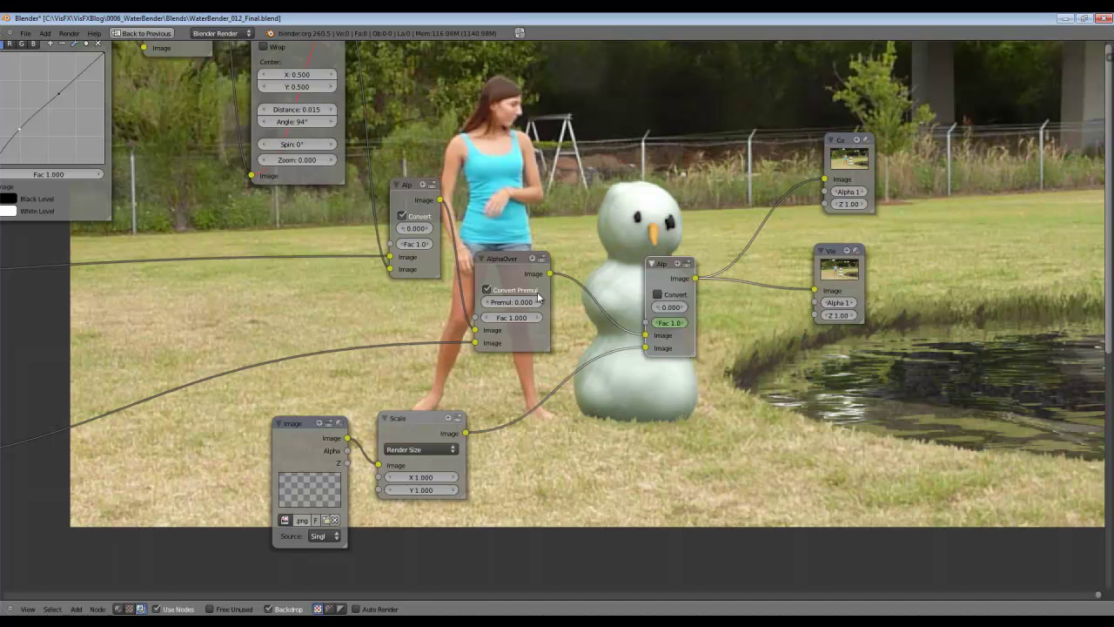
Step: Preview the shadow's Image and Scale nodes, move the Scale node aside, and preview the final AlphaOver again
right_click(509, 257)
right_click(663, 264)
ctrl+shift+click(309, 440)
ctrl+shift+click(405, 416)
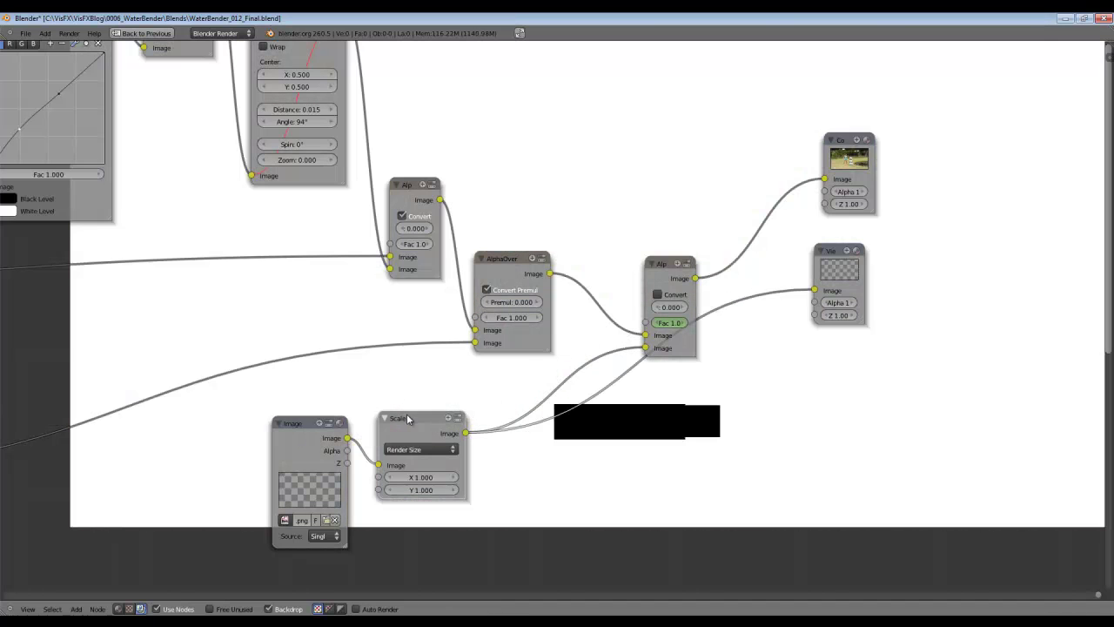
drag(413, 423, 463, 443)
ctrl+shift+click(666, 265)
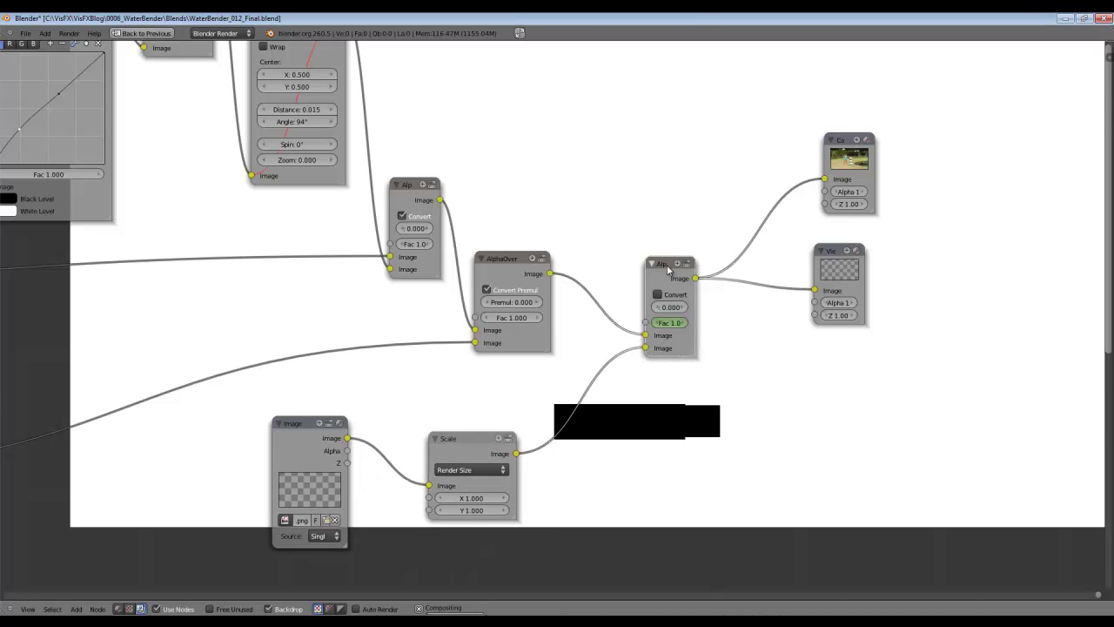
Step: Disconnect the background input of the final AlphaOver to isolate the shadow over white, and reconnect it
drag(633, 343, 600, 329)
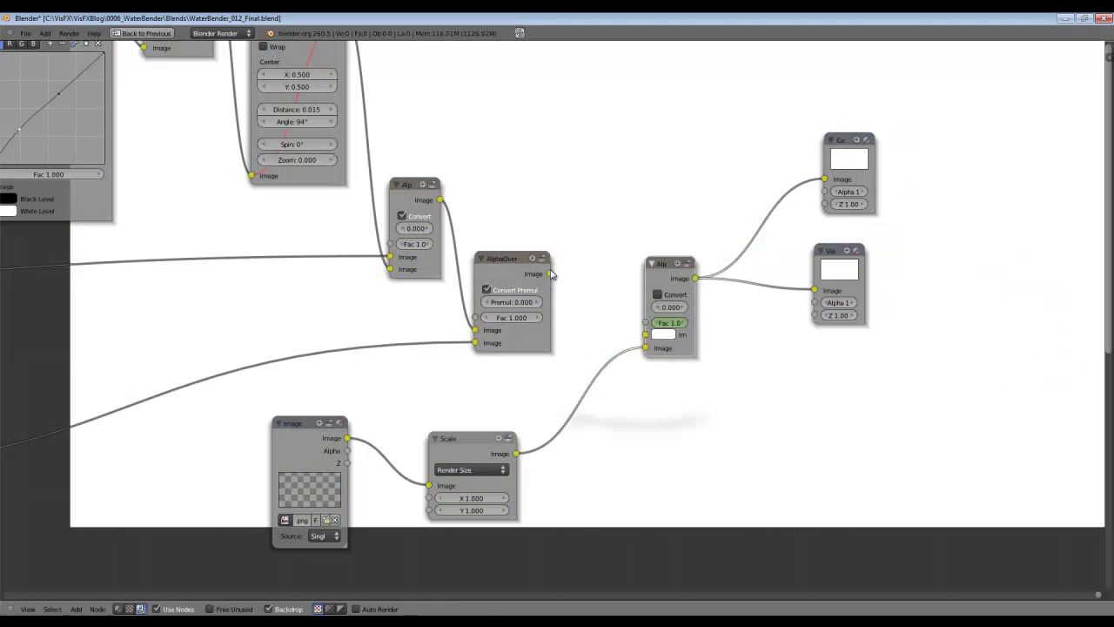
click(553, 276)
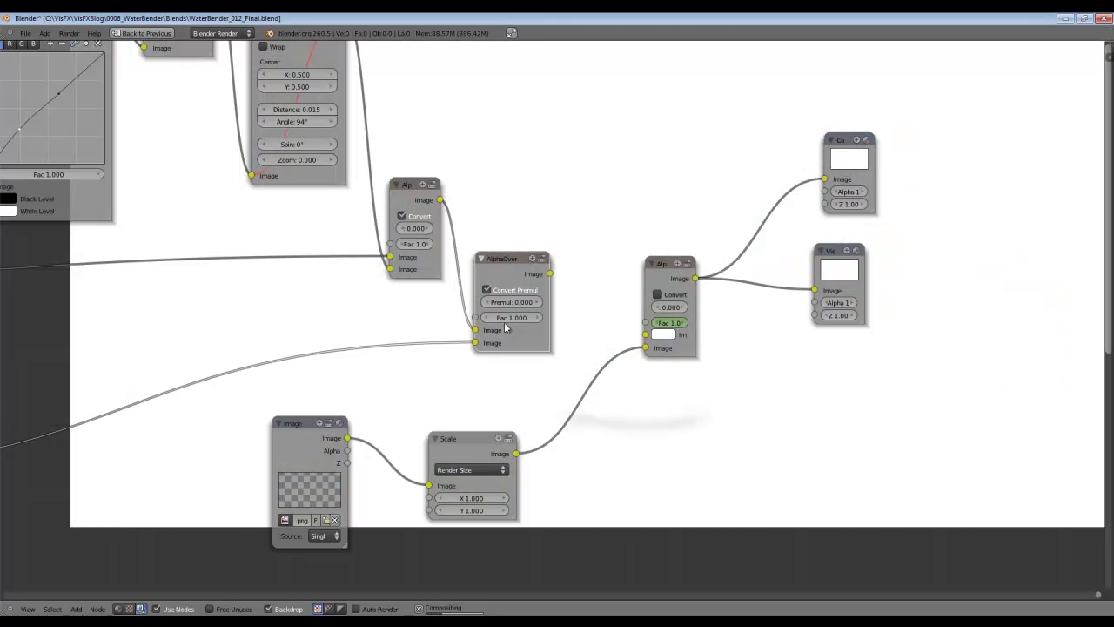
drag(549, 273, 645, 335)
Step: Display the backdrop with colour and alpha, and preview the shadow Image node and the final AlphaOver composite
ctrl+shift+click(306, 424)
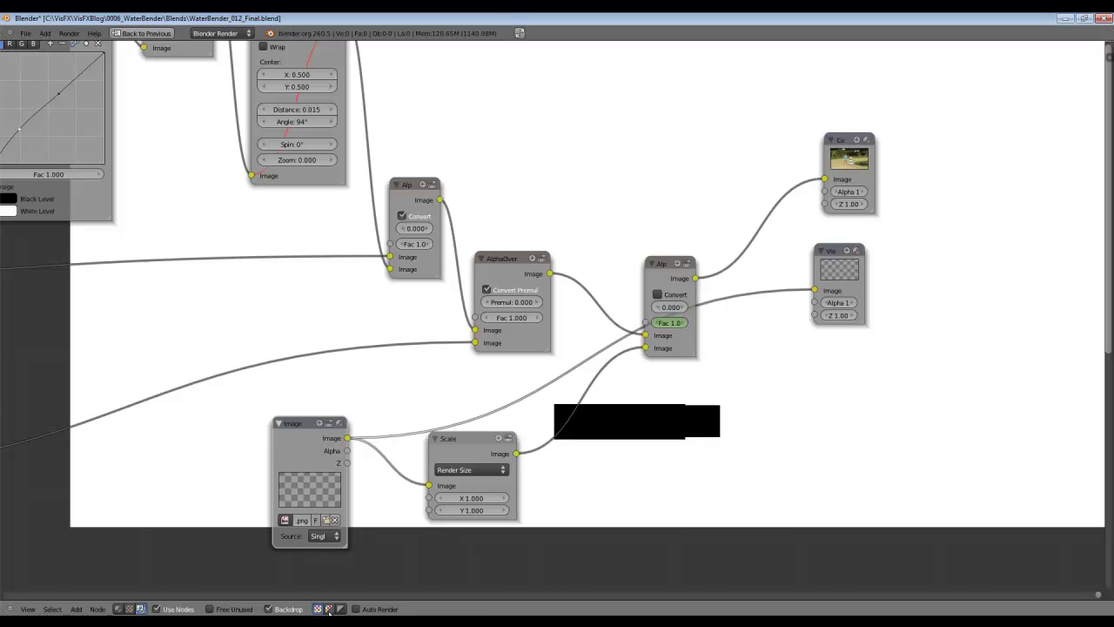
click(328, 609)
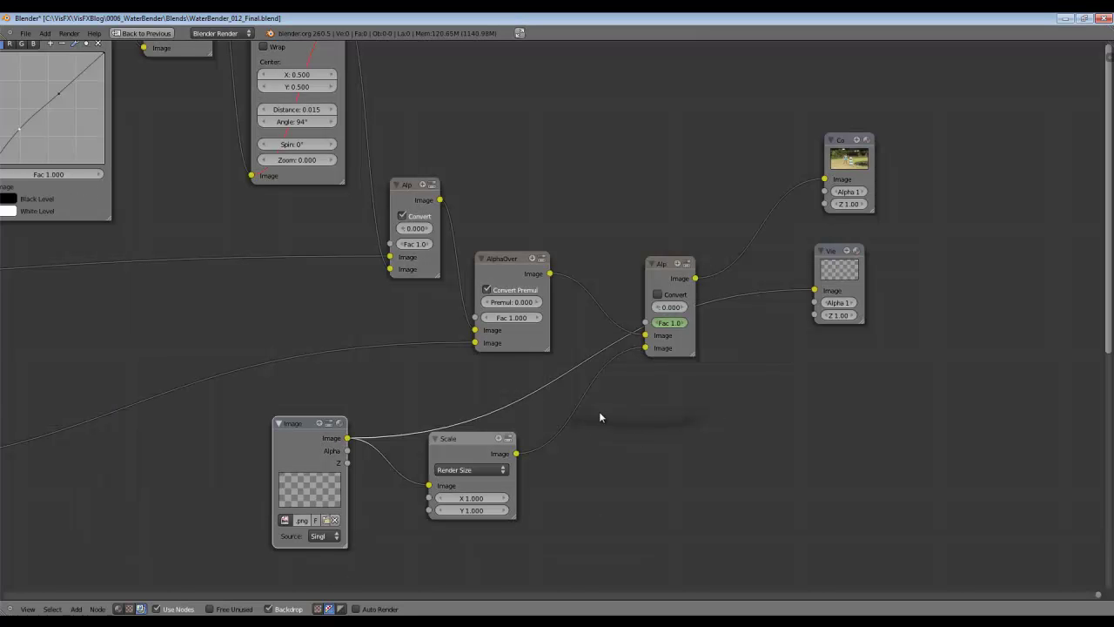
ctrl+shift+click(659, 265)
alt+middle_drag(465, 289, 366, 444)
scroll(309, 318, down, 2)
scroll(309, 314, down, 5)
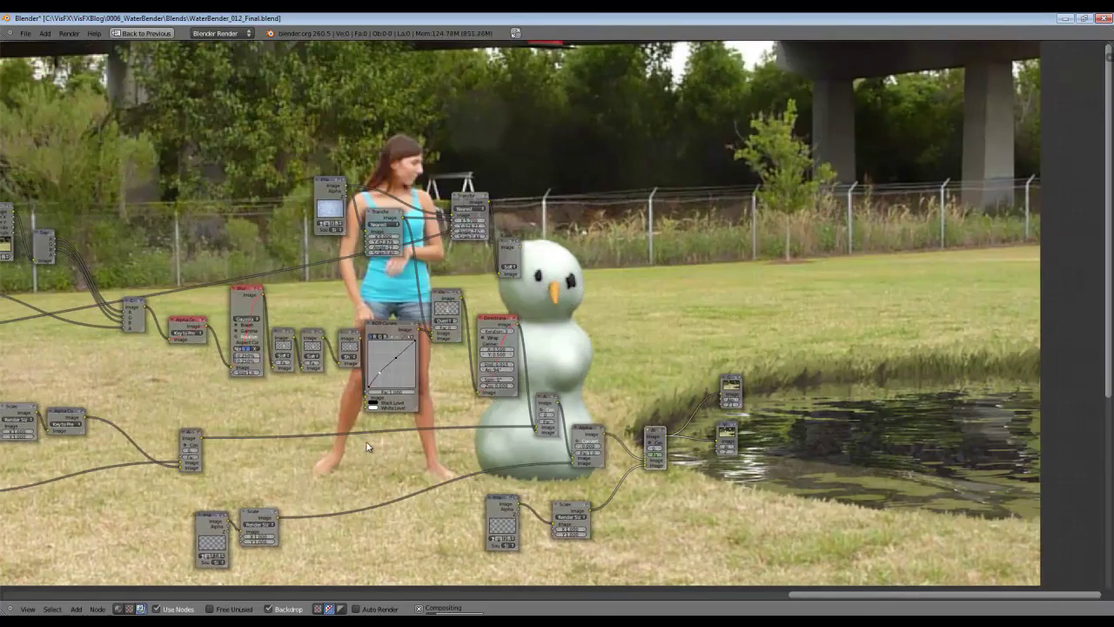
Step: Preview the snowman's AlphaOver and Directional Blur nodes, and switch the backdrop to colour without alpha
scroll(365, 444, up, 5)
scroll(411, 434, up, 3)
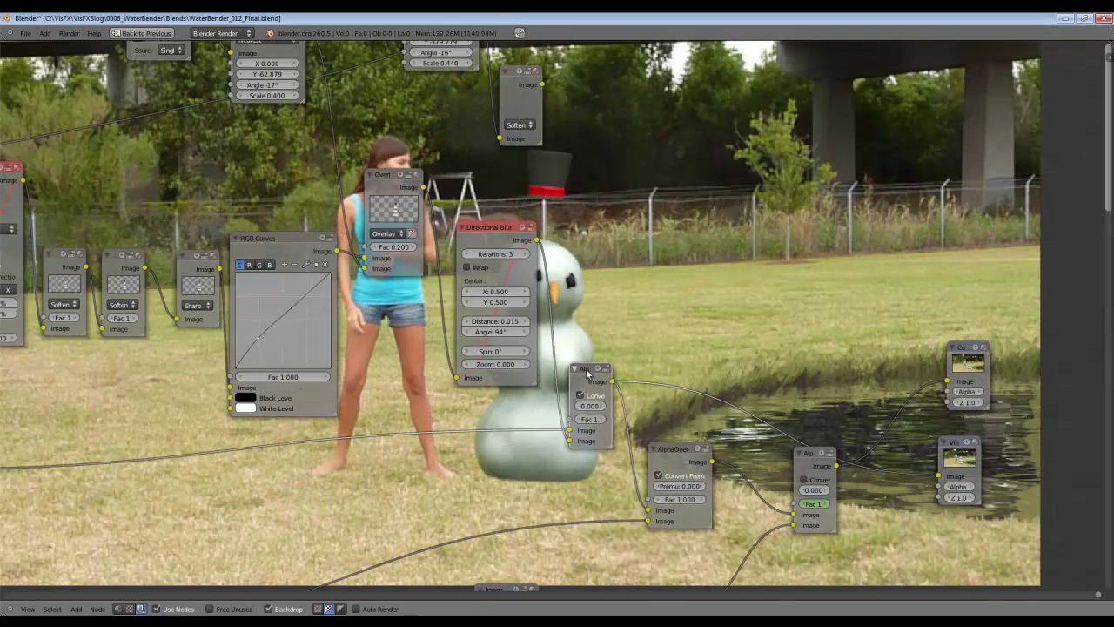
middle_drag(496, 302, 599, 396)
ctrl+shift+click(595, 322)
middle_drag(598, 320, 326, 328)
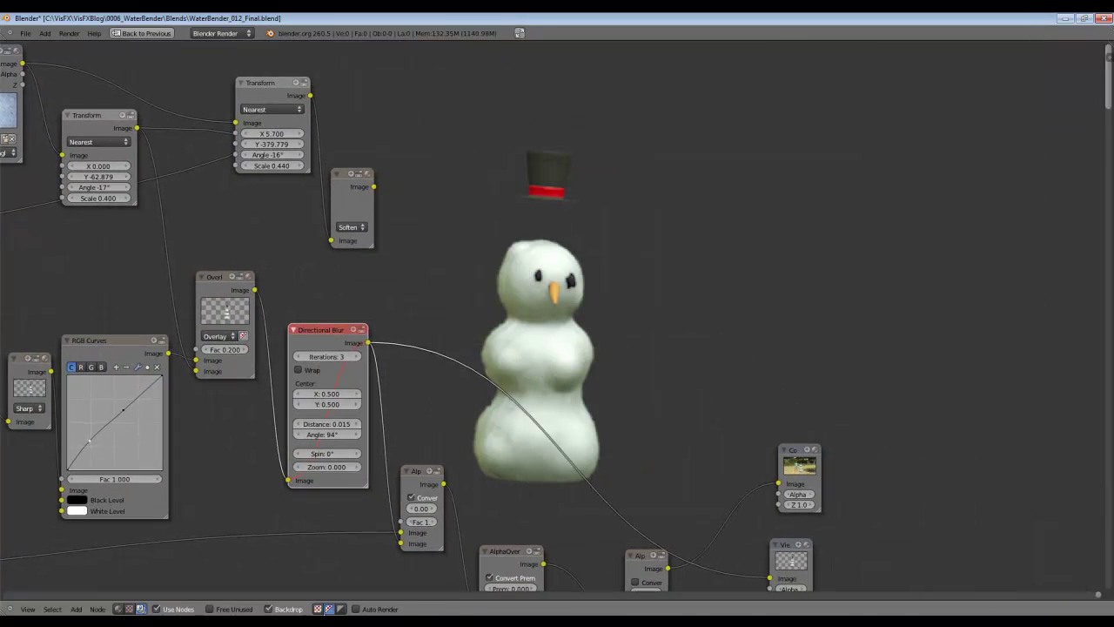
click(319, 609)
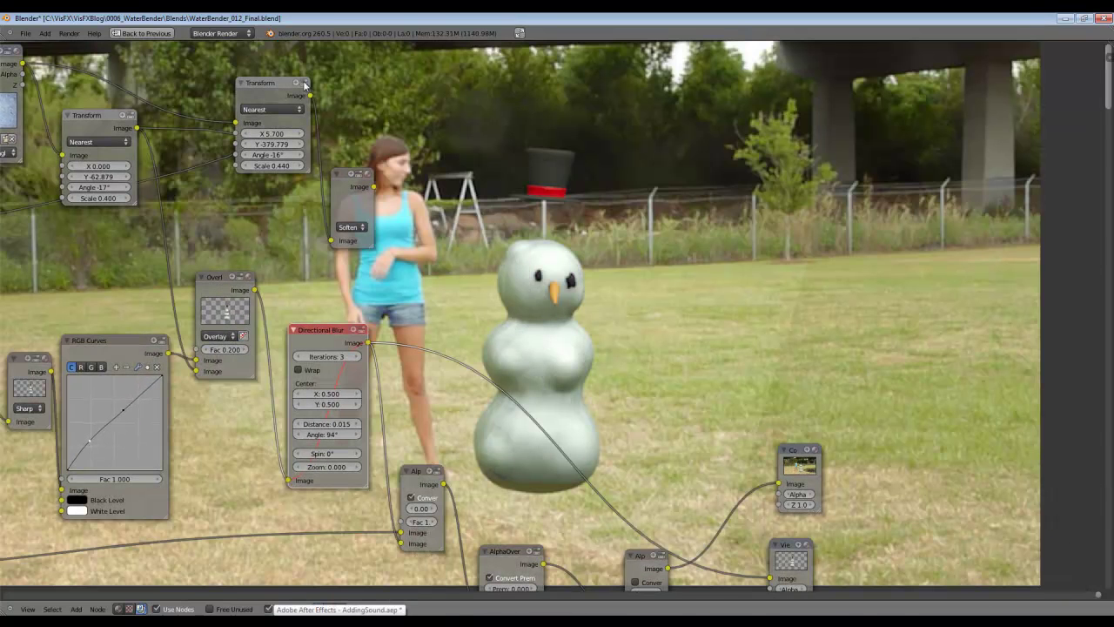
Step: Display the backdrop's alpha channel for the snowman's Directional Blur output, and switch to colour and alpha
click(339, 609)
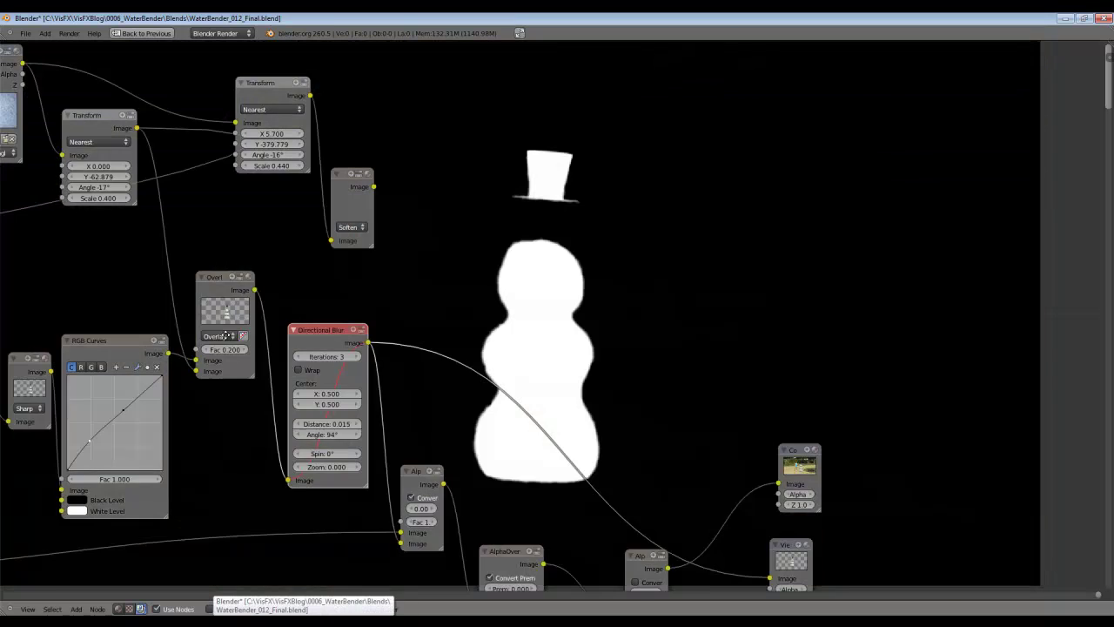
scroll(212, 291, down, 2)
middle_drag(207, 283, 368, 333)
click(333, 607)
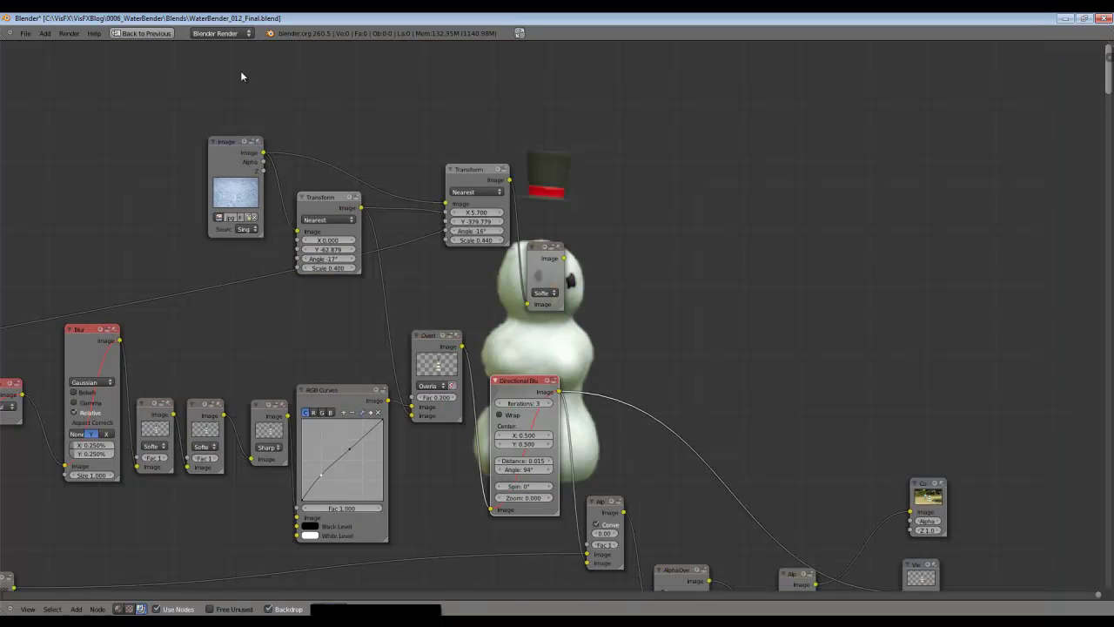
Step: Preview the snow texture's Image node, the snowman's Movie Clip node and the Overlay node in turn
ctrl+shift+click(229, 142)
middle_drag(558, 355, 1074, 309)
middle_drag(56, 384, 601, 369)
ctrl+shift+click(716, 129)
middle_drag(831, 338, 438, 415)
middle_drag(736, 342, 407, 350)
middle_drag(738, 403, 704, 209)
middle_drag(191, 226, 541, 380)
middle_drag(766, 345, 381, 335)
ctrl+shift+click(637, 324)
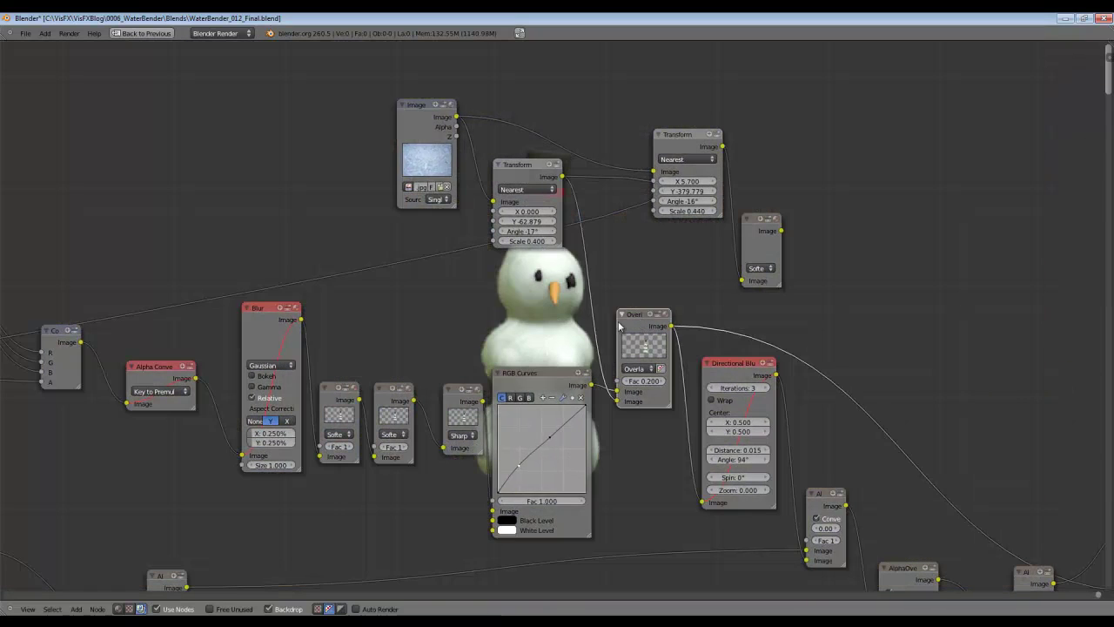
Step: Preview the snowman's Movie Clip node and examine the snowman against the field footage at different backdrop magnifications
alt+middle_drag(562, 324, 678, 292)
scroll(935, 334, down, 4)
scroll(935, 335, down, 3)
scroll(679, 293, up, 1)
middle_drag(234, 359, 757, 365)
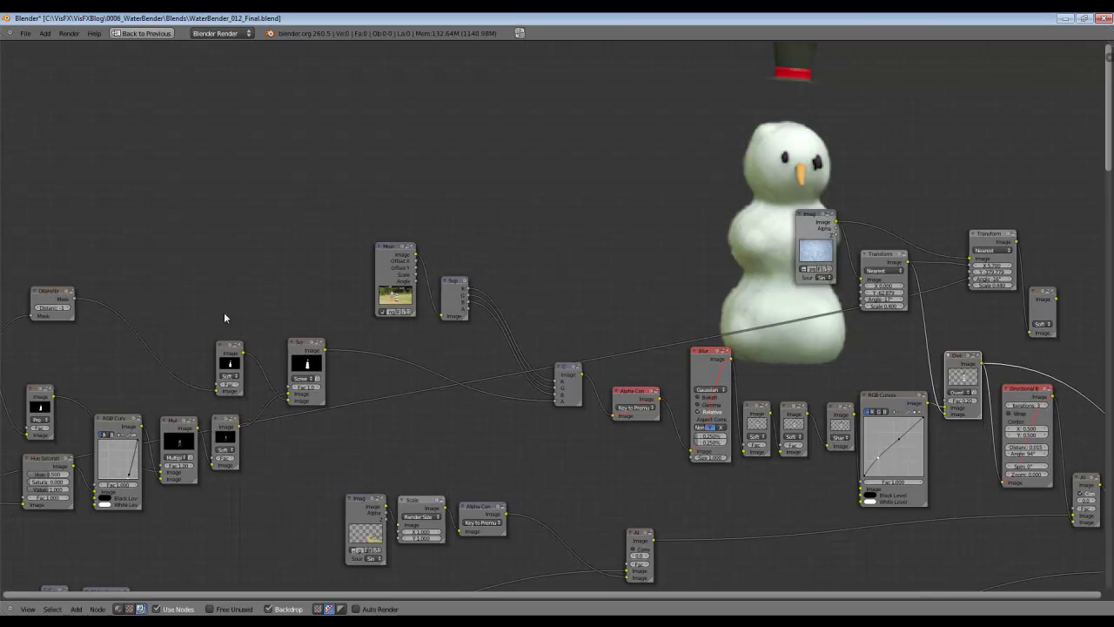
ctrl+shift+click(391, 249)
alt+middle_drag(694, 220, 514, 193)
key(alt+v)
key(alt+v)
key(alt+v)
key(alt+v)
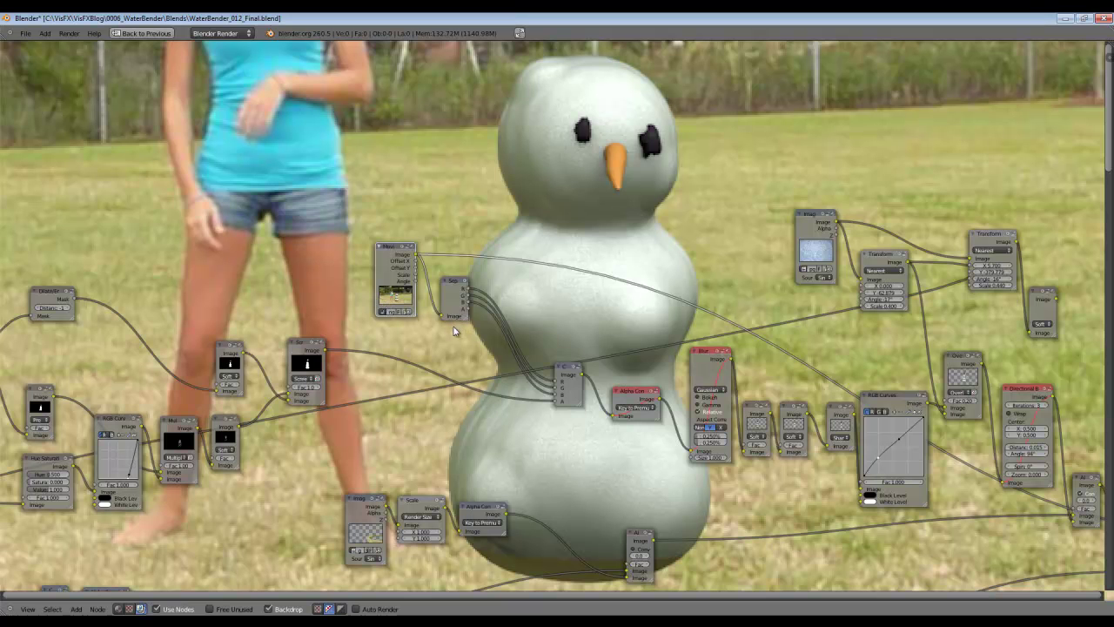
key(v)
key(v)
key(v)
key(v)
key(v)
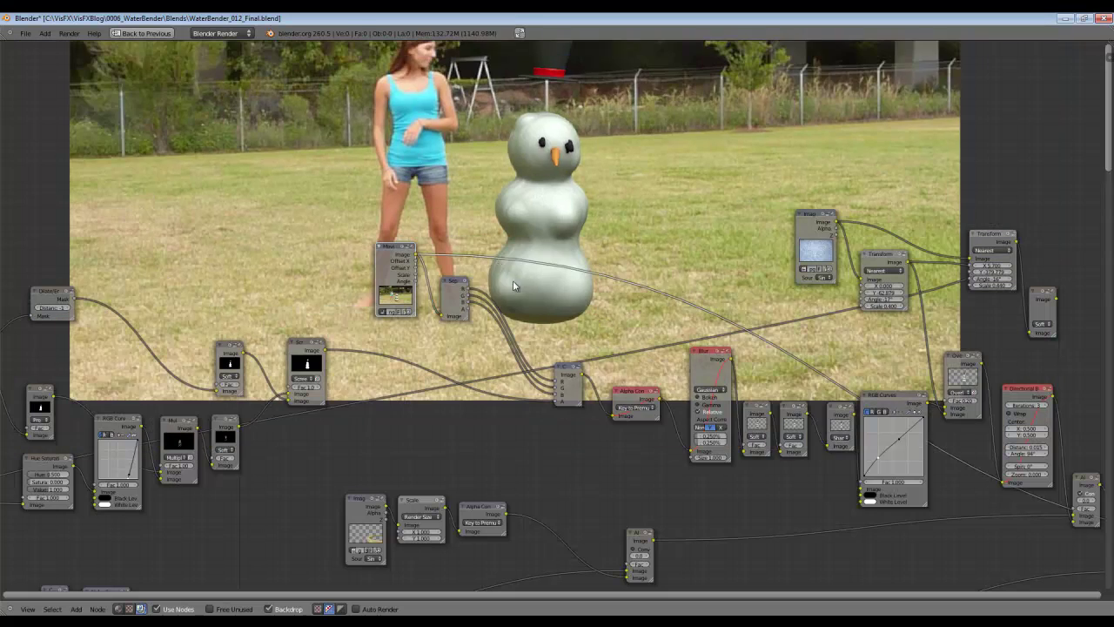
alt+middle_drag(508, 276, 480, 424)
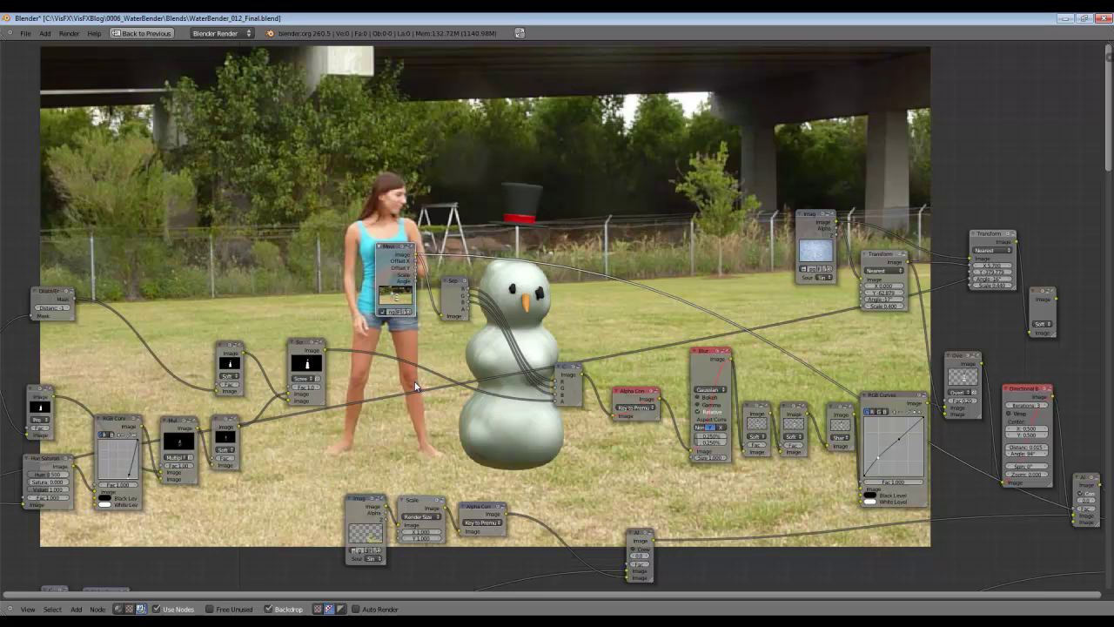
Step: Move the mask's Movie Clip and Dilate/Erode nodes apart from the rest of the mask chain and preview each
middle_drag(375, 394, 524, 373)
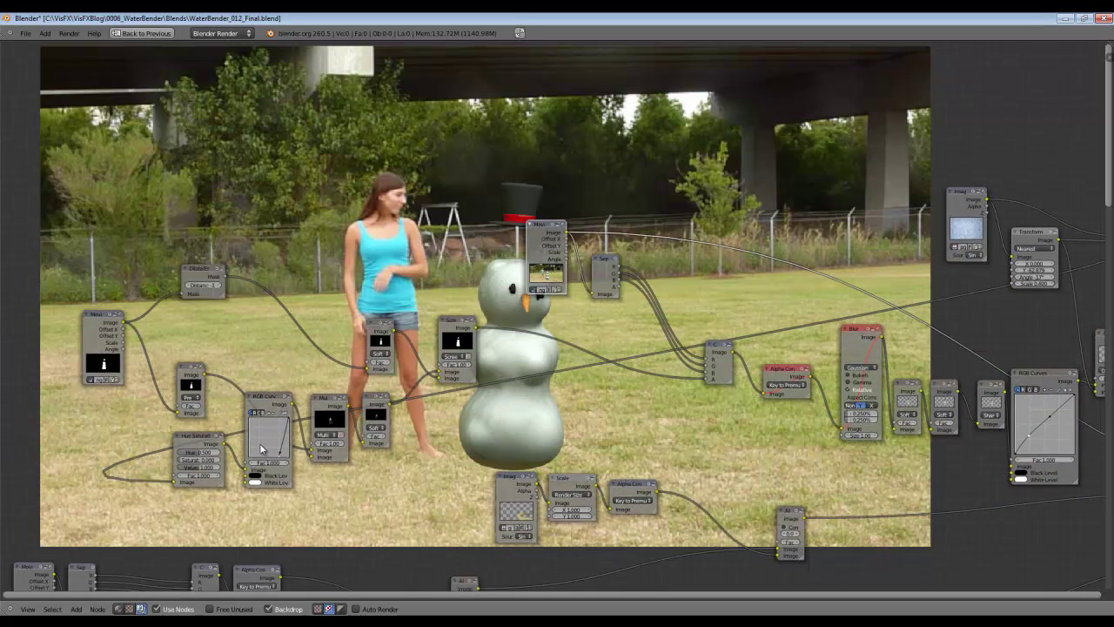
middle_drag(257, 467, 510, 411)
scroll(417, 399, up, 3)
middle_drag(287, 371, 294, 455)
drag(298, 333, 184, 325)
ctrl+shift+click(185, 325)
drag(437, 289, 420, 254)
ctrl+shift+click(418, 257)
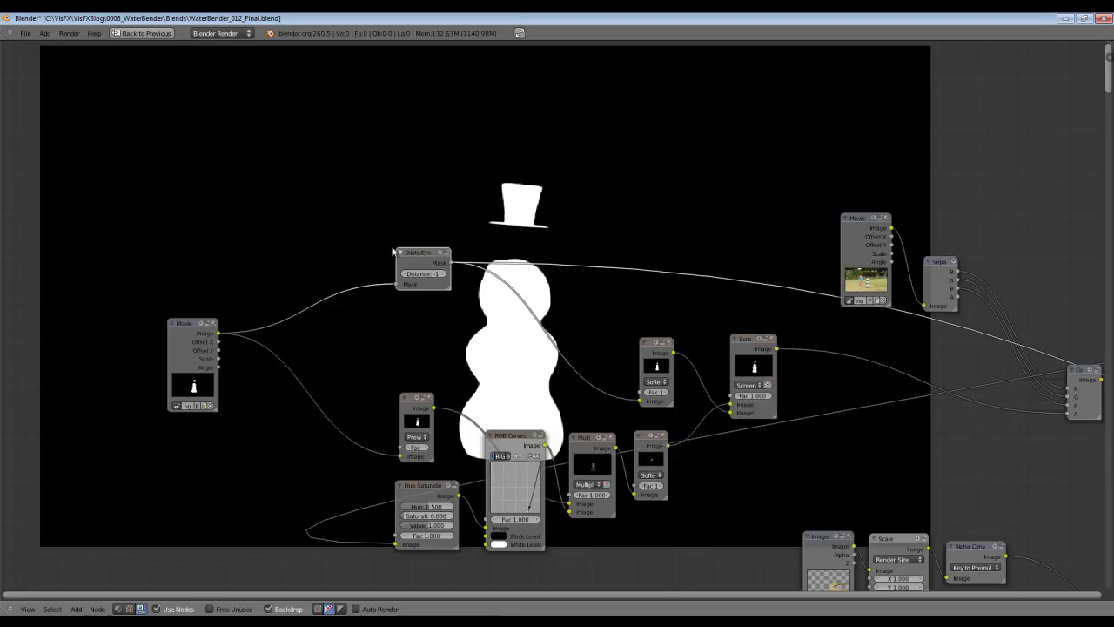
Step: Compare the original snowman mask with the Dilate/Erode output by previewing them alternately
ctrl+shift+click(180, 325)
ctrl+shift+click(433, 254)
ctrl+shift+click(186, 326)
ctrl+shift+click(419, 256)
scroll(405, 260, up, 2)
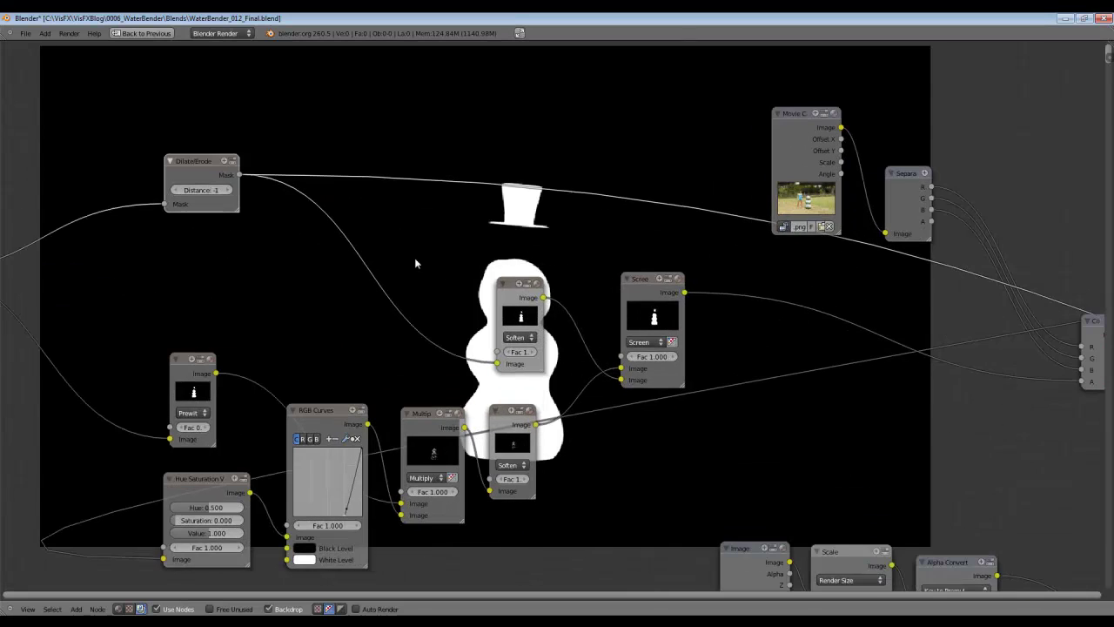
middle_drag(362, 374, 509, 330)
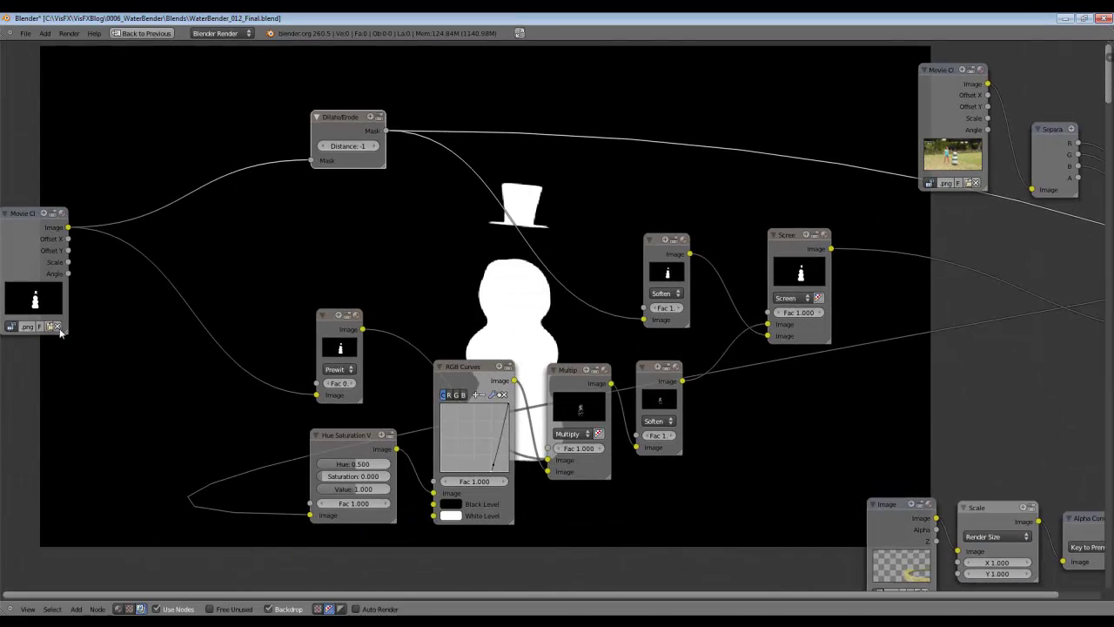
Step: Preview the Prewitt filter node of the mask and move it closer to the mask's Movie Clip node
ctrl+shift+click(331, 319)
drag(330, 319, 216, 309)
scroll(489, 359, down, 3)
middle_drag(726, 329, 287, 392)
middle_drag(578, 292, 188, 377)
Step: Preview the snow texture's processing through the Image, Transform, Hue Saturation Value and RGB Curves nodes
ctrl+shift+click(588, 240)
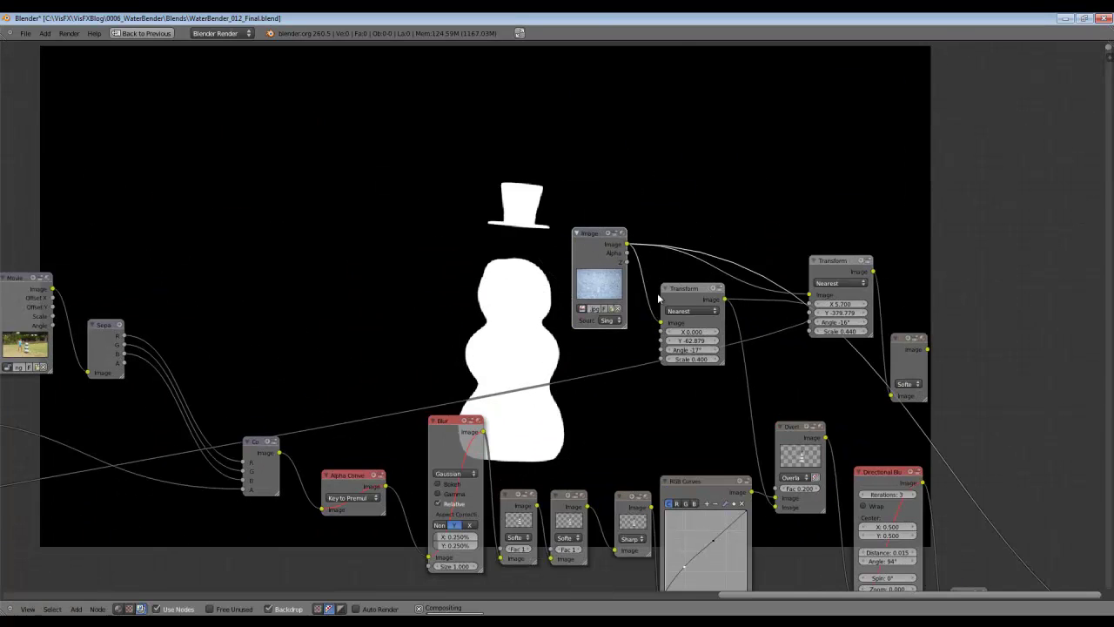
ctrl+shift+click(686, 289)
middle_drag(241, 432, 629, 307)
middle_drag(281, 368, 698, 282)
scroll(269, 397, up, 3)
scroll(270, 397, up, 1)
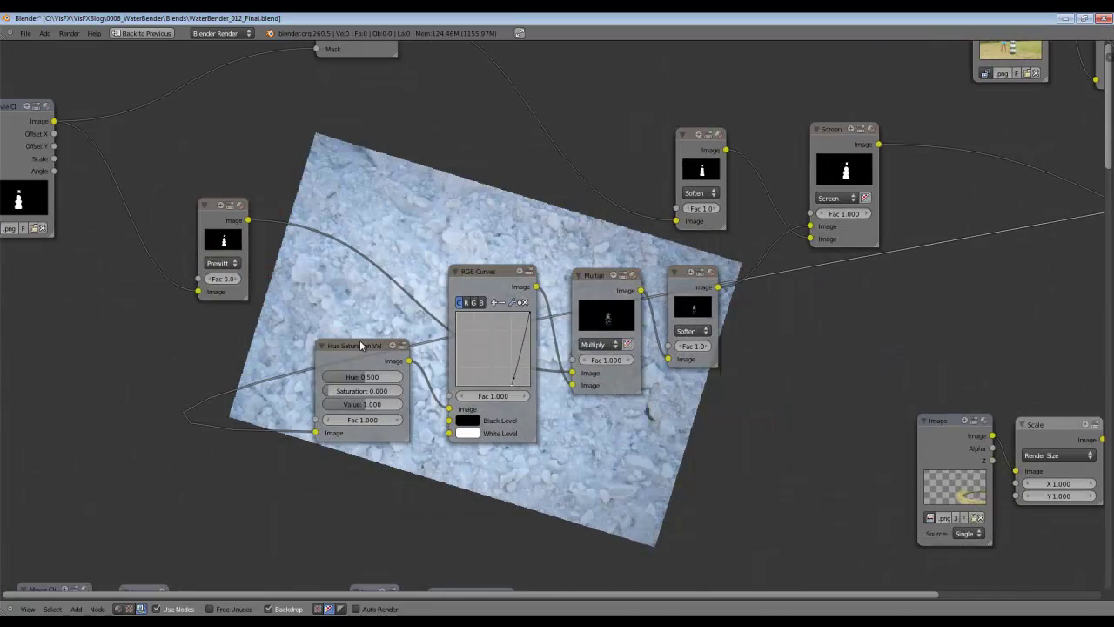
ctrl+shift+click(360, 343)
middle_drag(463, 333, 330, 462)
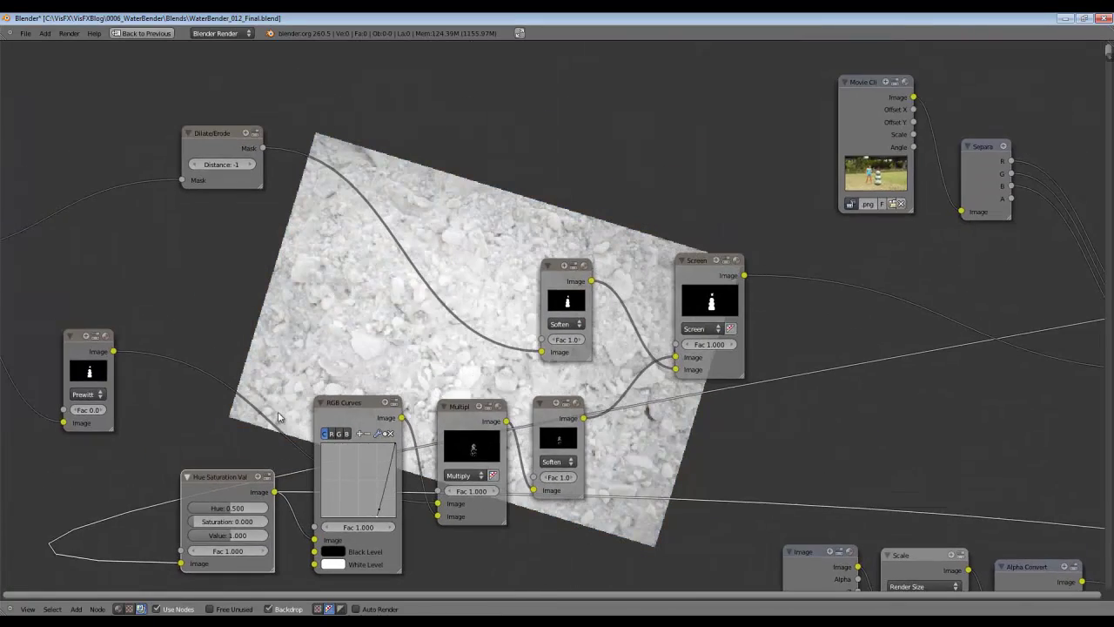
ctrl+shift+click(353, 407)
middle_drag(484, 415, 393, 388)
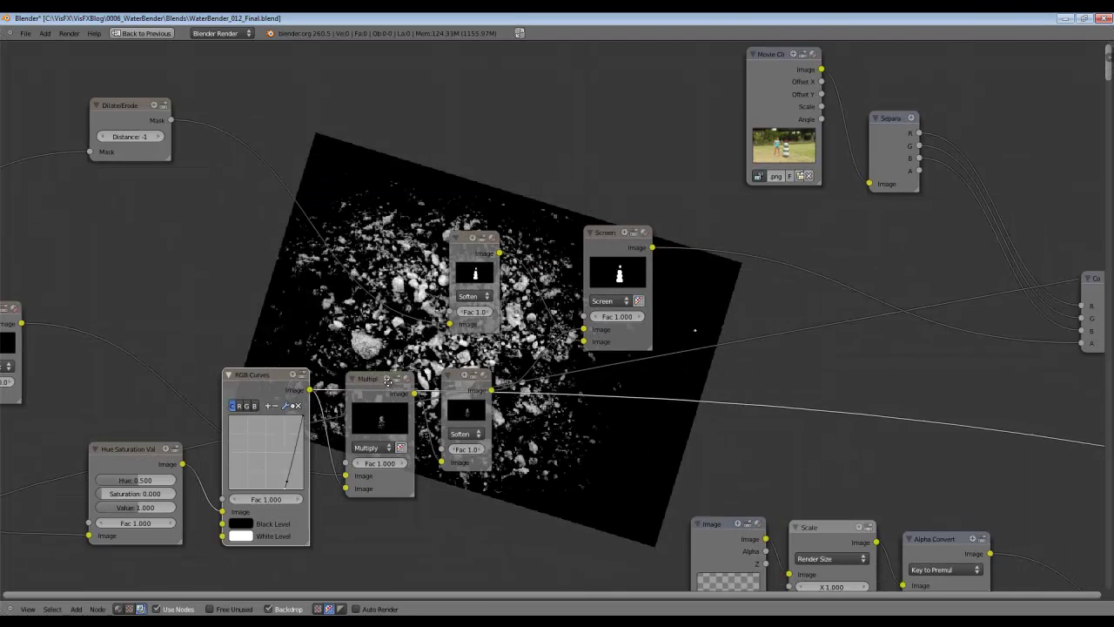
Step: Move the Prewitt filter node nearer to the mask's RGB Curves node and preview the Multiply node
middle_drag(107, 336, 185, 345)
drag(61, 328, 193, 279)
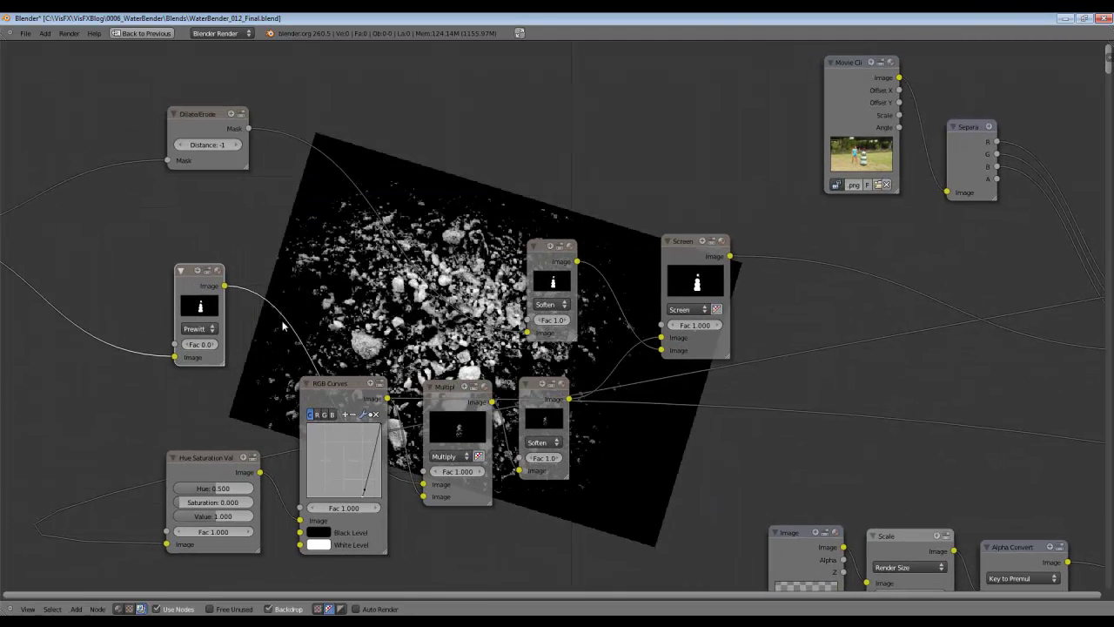
ctrl+shift+click(447, 389)
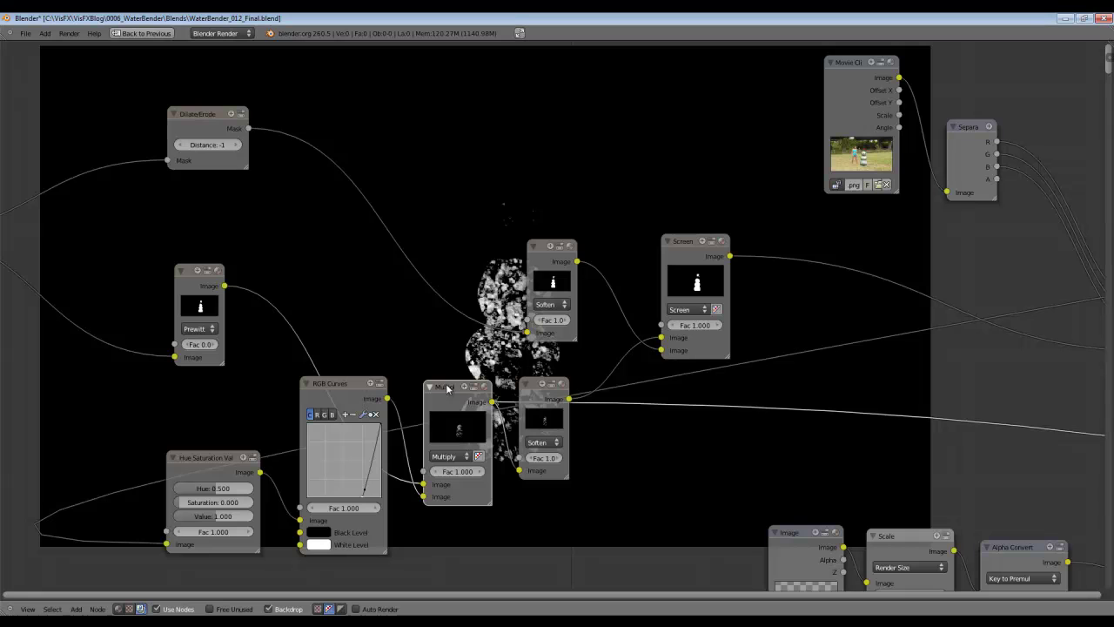
middle_drag(597, 275, 577, 219)
alt+middle_drag(577, 219, 642, 362)
middle_drag(614, 454, 434, 464)
scroll(512, 435, up, 1)
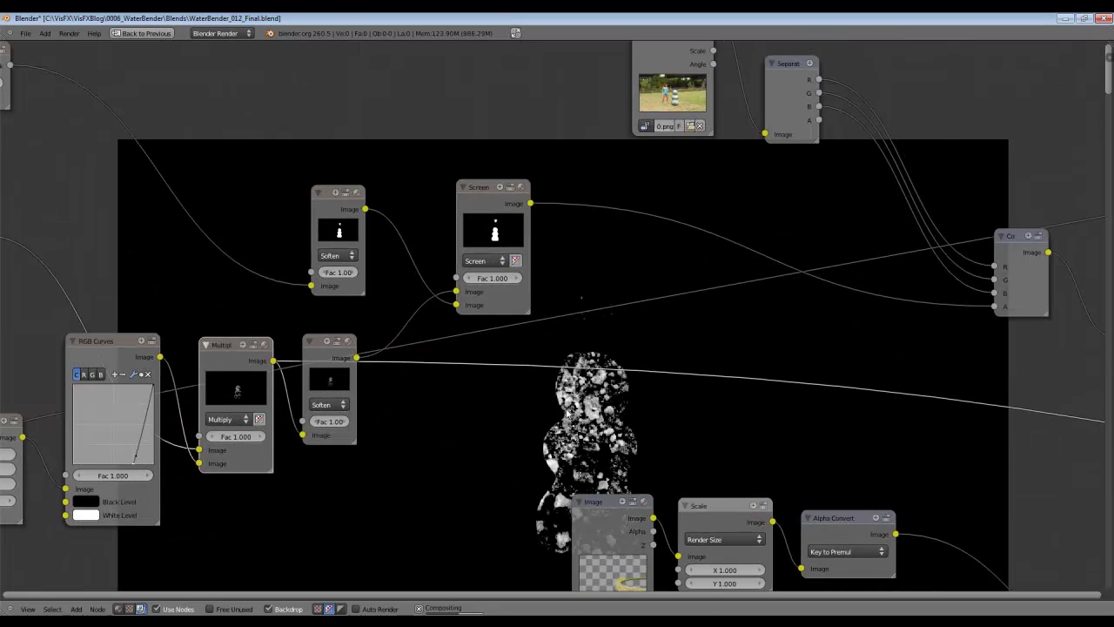
middle_drag(573, 461, 581, 282)
middle_drag(613, 330, 716, 501)
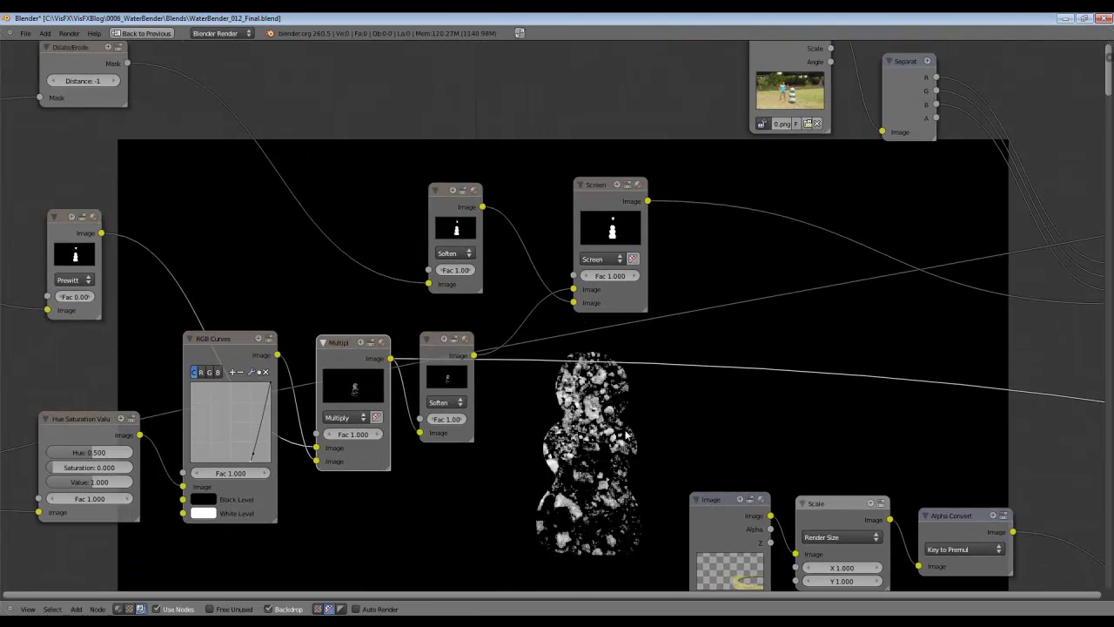
Step: Move the Soften filter node after Multiply slightly away from it, and preview the Screen node's combined mask
middle_drag(441, 358, 436, 404)
scroll(437, 403, up, 2)
drag(413, 392, 440, 393)
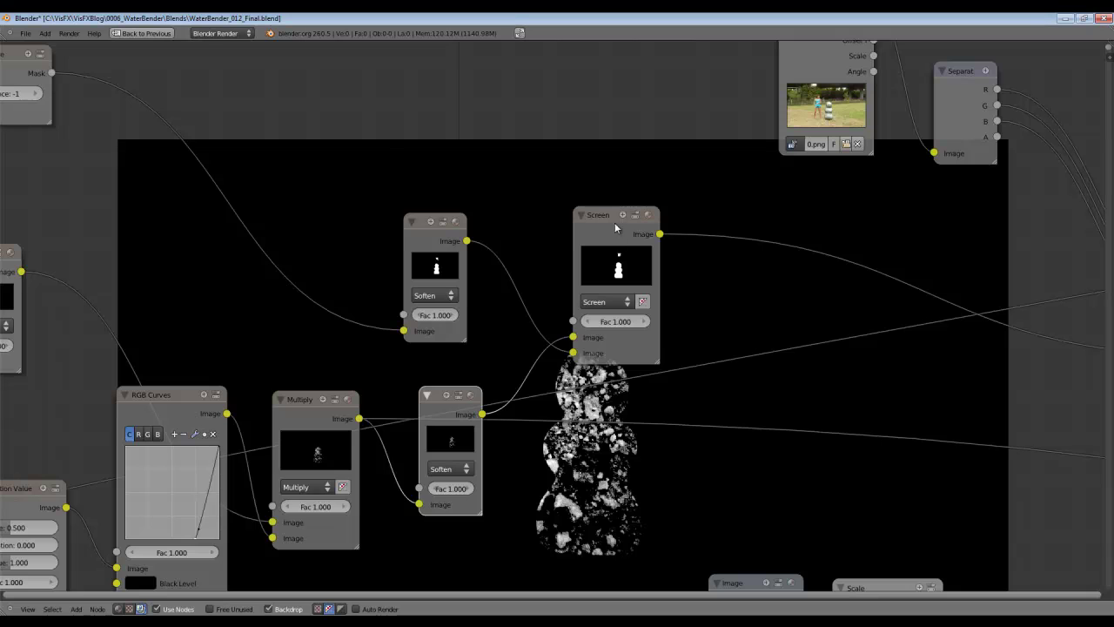
middle_drag(268, 205, 512, 303)
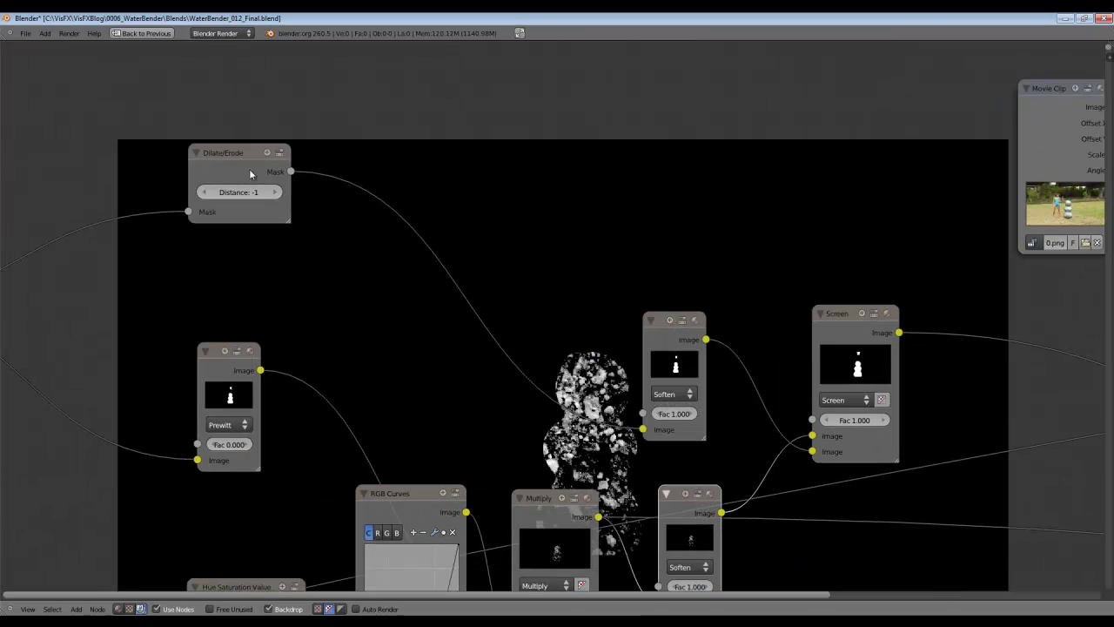
middle_drag(658, 426, 413, 322)
ctrl+shift+click(602, 209)
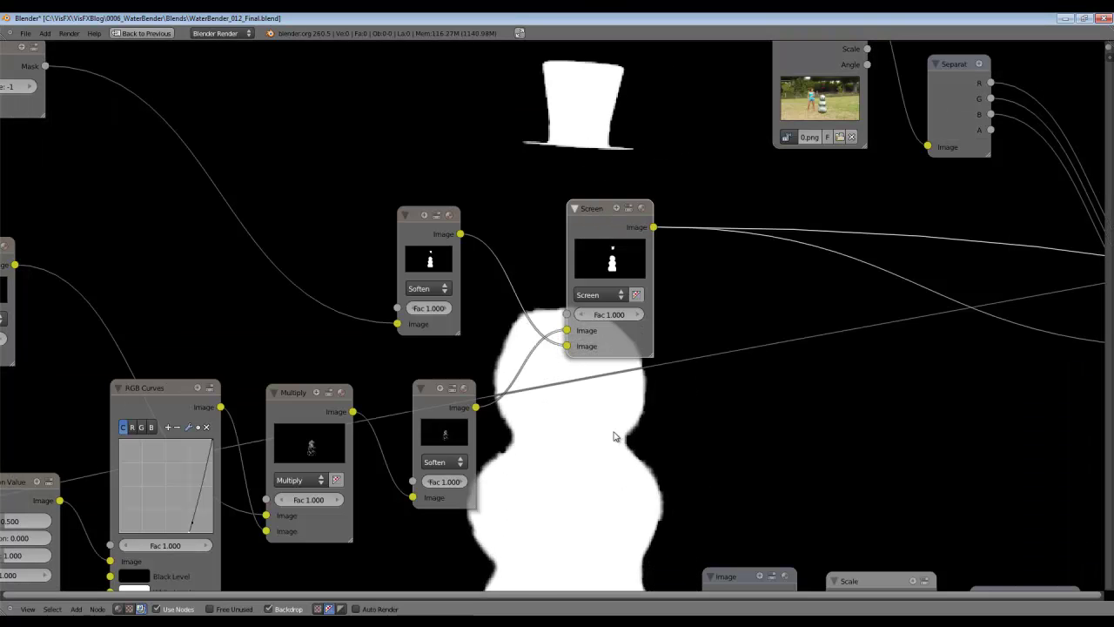
Step: Preview the final AlphaOver composite and fit its whole frame in the backdrop
middle_drag(787, 321, 430, 415)
scroll(801, 443, down, 3)
middle_drag(799, 442, 577, 318)
scroll(577, 320, down, 2)
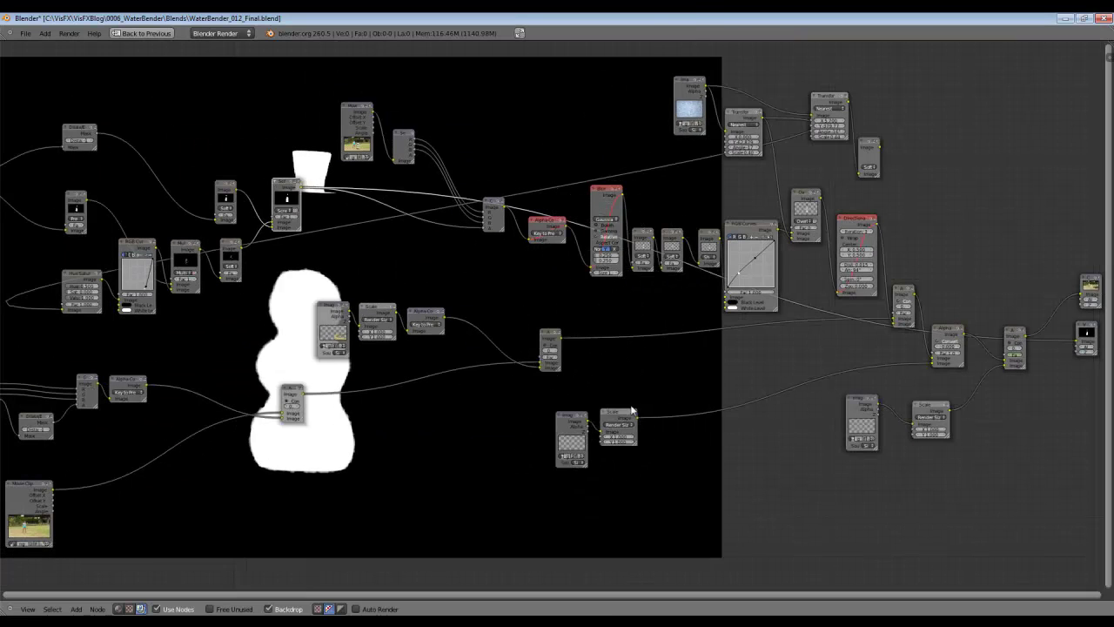
middle_drag(1083, 389, 552, 403)
scroll(553, 403, up, 4)
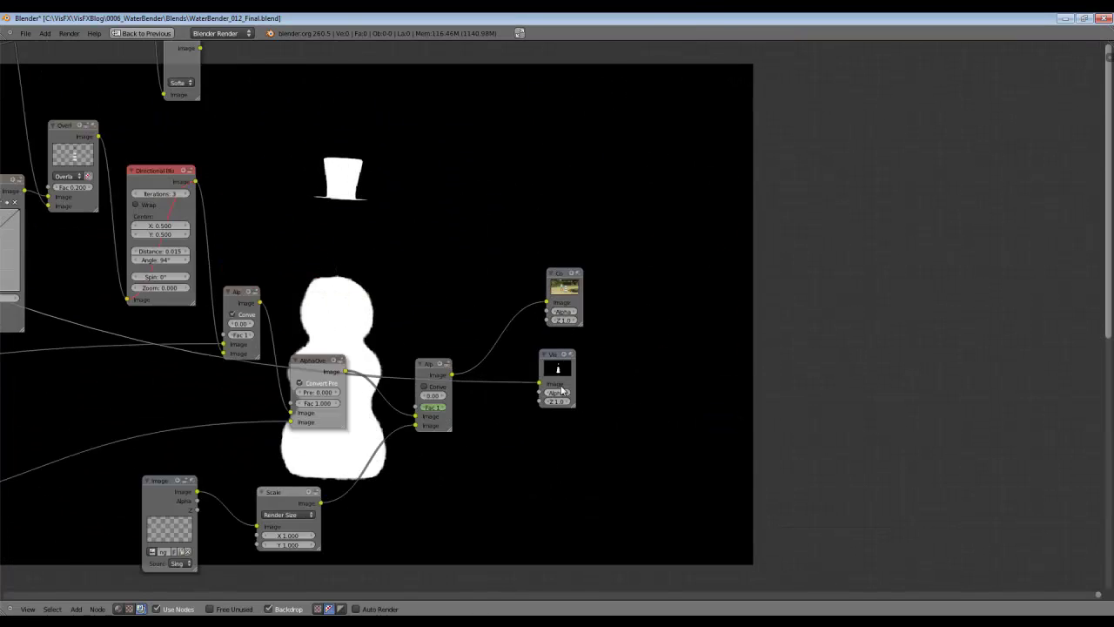
ctrl+shift+click(381, 383)
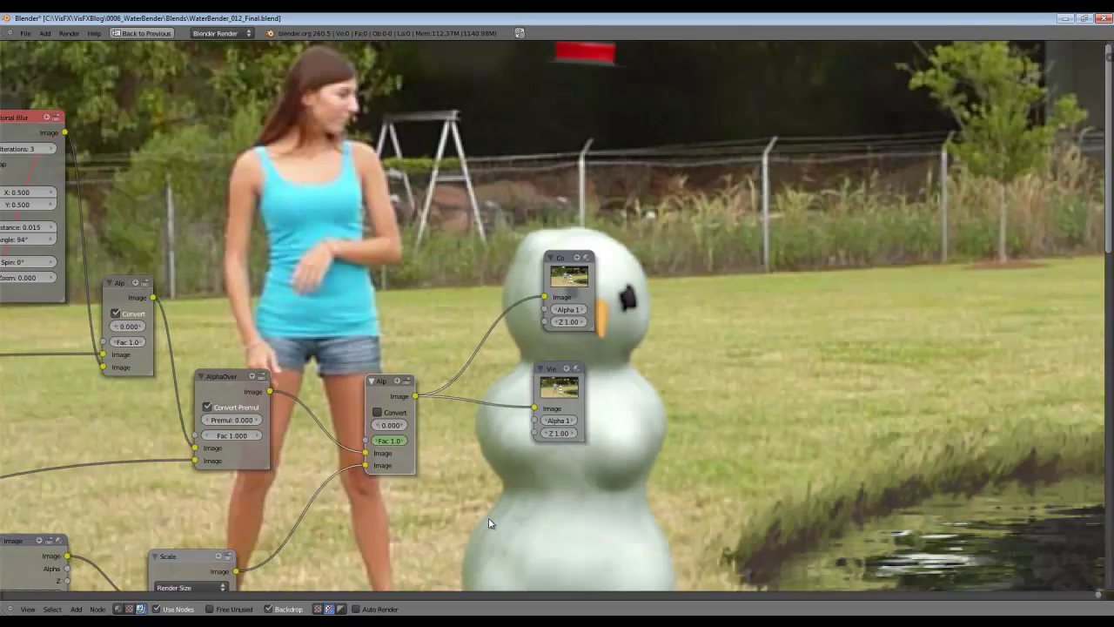
key(v)
key(v)
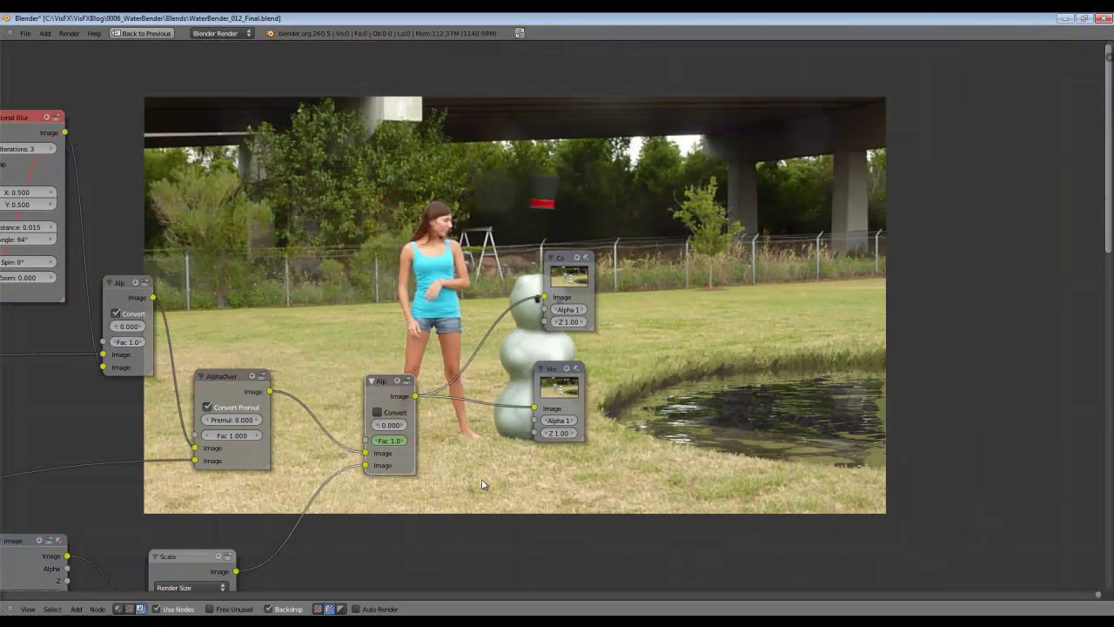
Step: Examine the node tree from the final AlphaOver back through the snowman, grass and mask branches
scroll(476, 473, down, 1)
middle_drag(476, 473, 672, 470)
scroll(526, 387, down, 2)
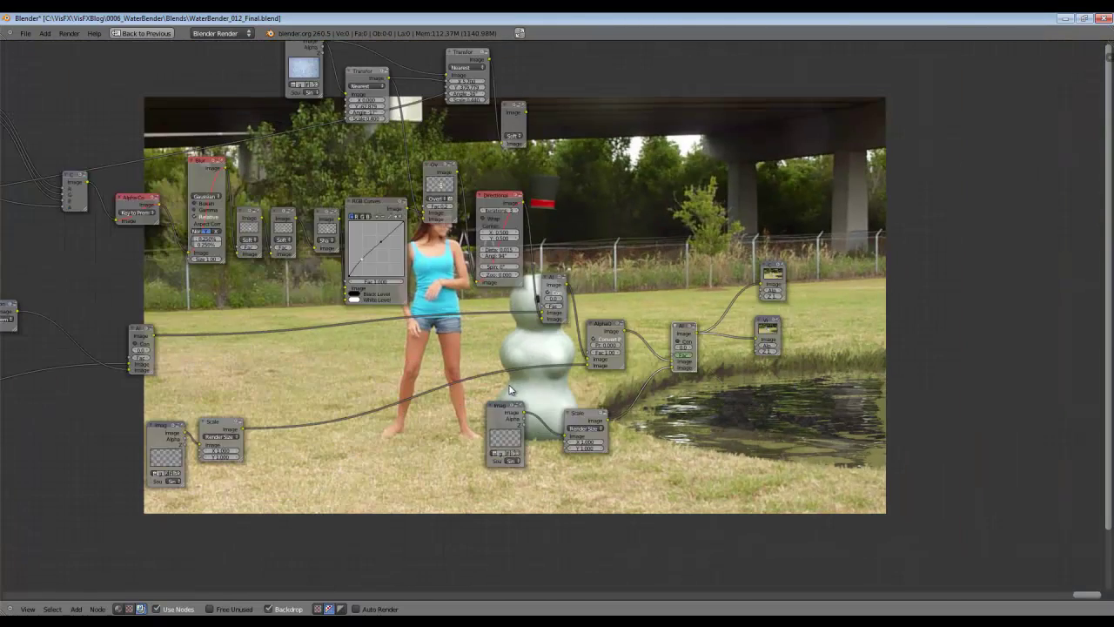
scroll(510, 390, down, 1)
scroll(470, 440, up, 4)
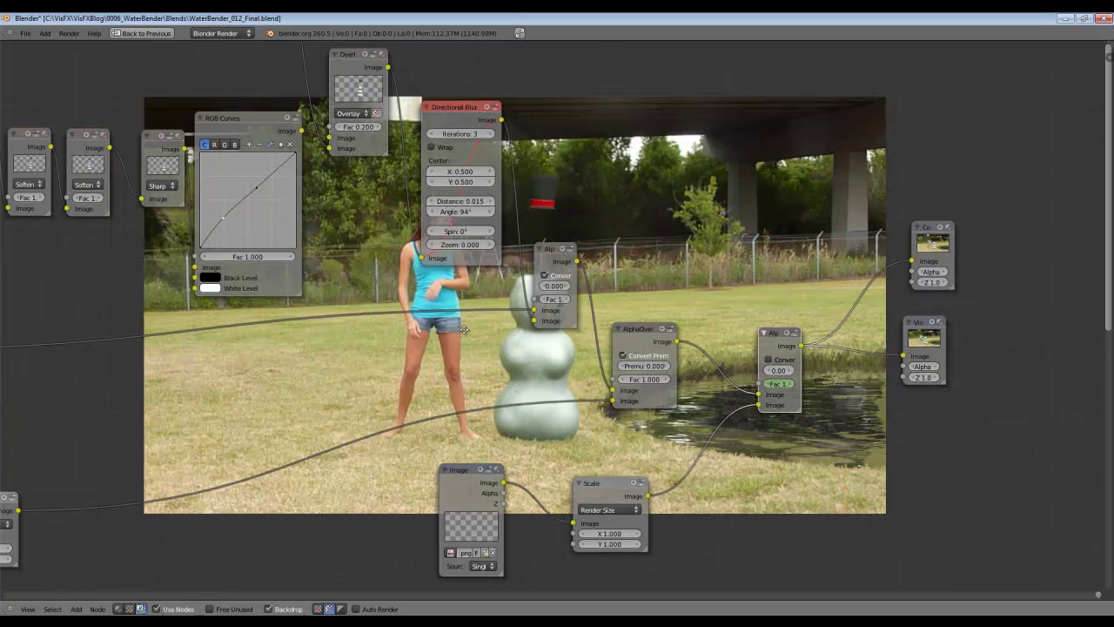
scroll(461, 344, down, 2)
middle_drag(460, 348, 510, 423)
middle_drag(421, 388, 509, 425)
middle_drag(247, 421, 831, 427)
scroll(644, 412, down, 2)
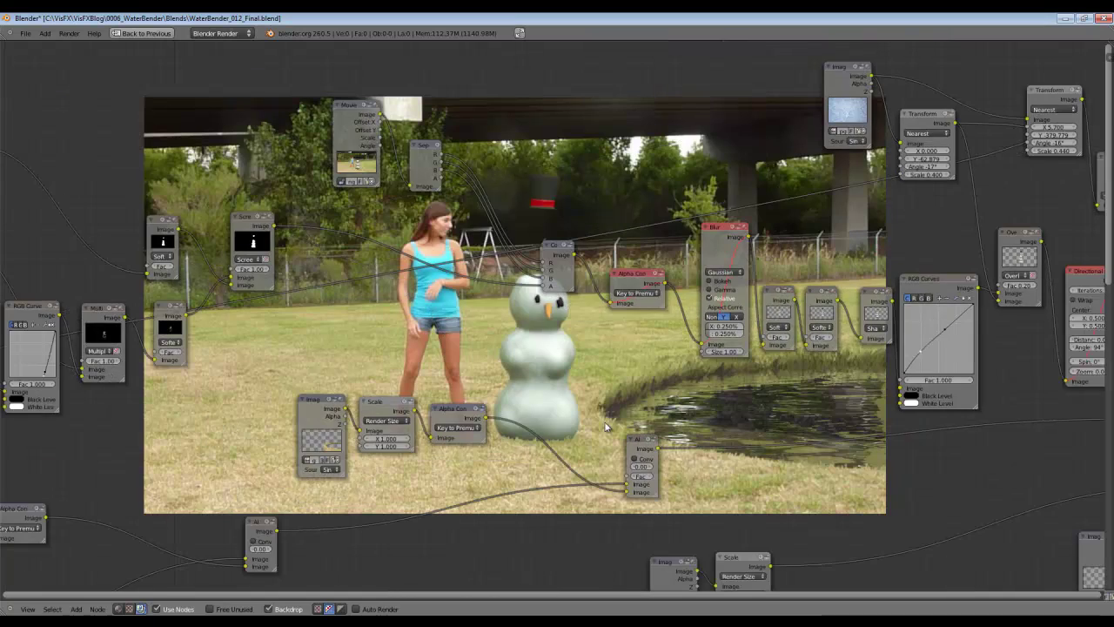
scroll(640, 394, down, 3)
Step: Restore the multi-editor layout and switch the active scene to WaterScene
key(ctrl+Up)
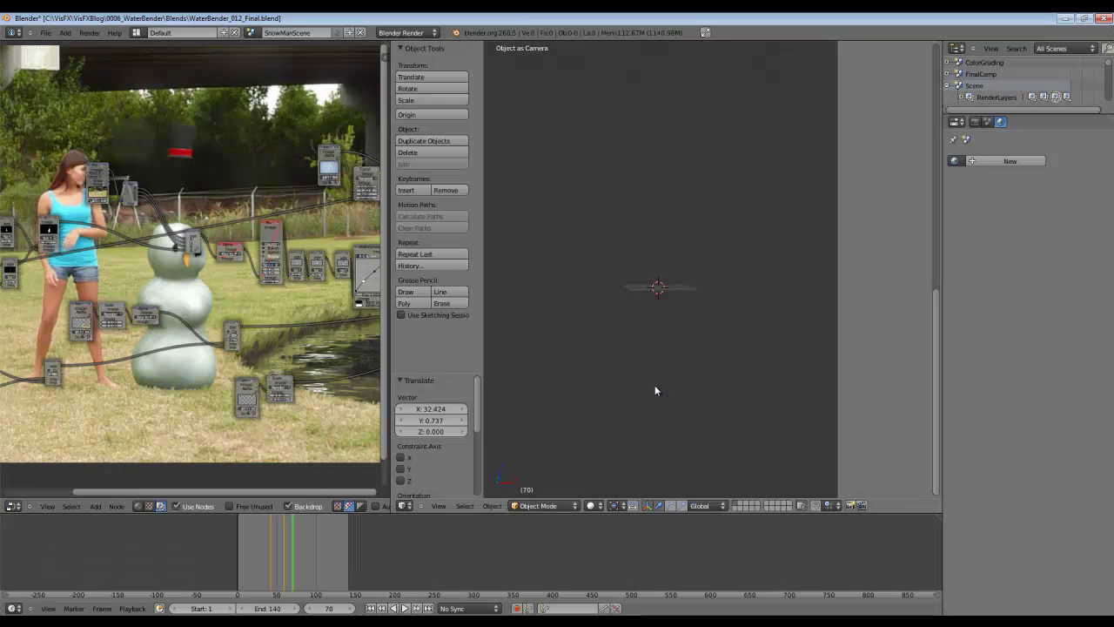
click(251, 32)
click(269, 97)
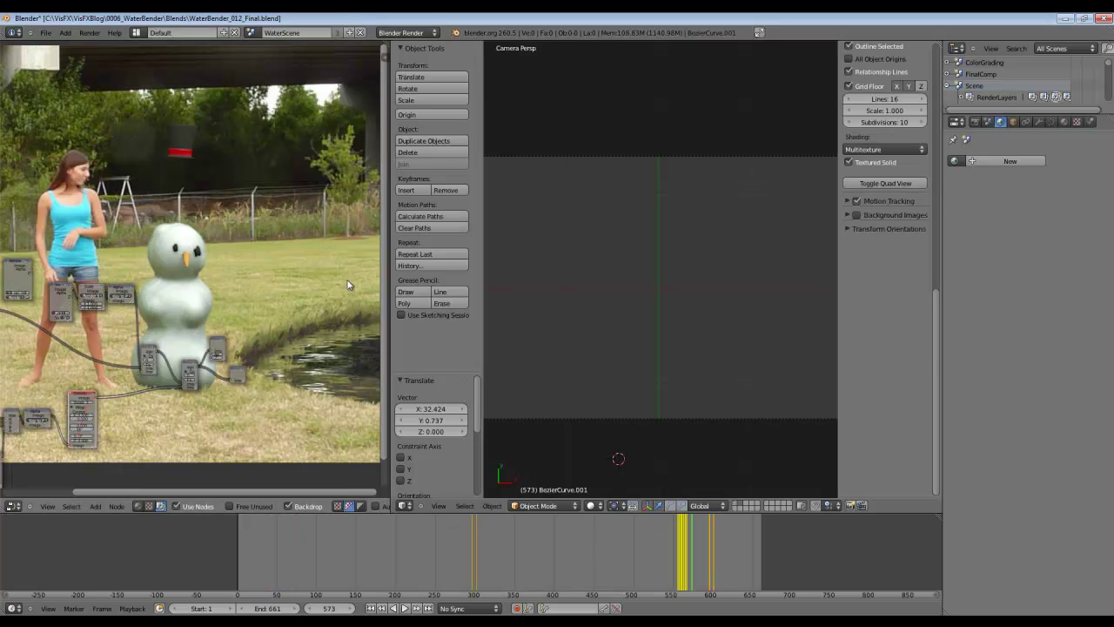
Step: Show the first layer's objects in the 3D view and go to frame 556 to examine the hand shapes
scroll(691, 330, down, 5)
scroll(682, 357, up, 3)
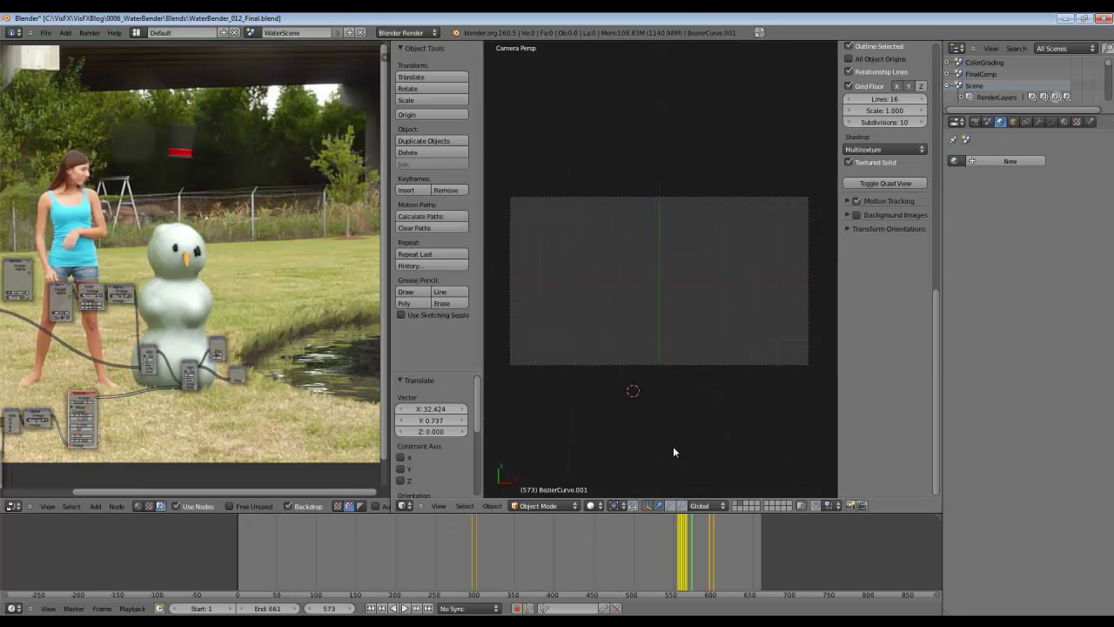
click(735, 506)
scroll(639, 348, up, 4)
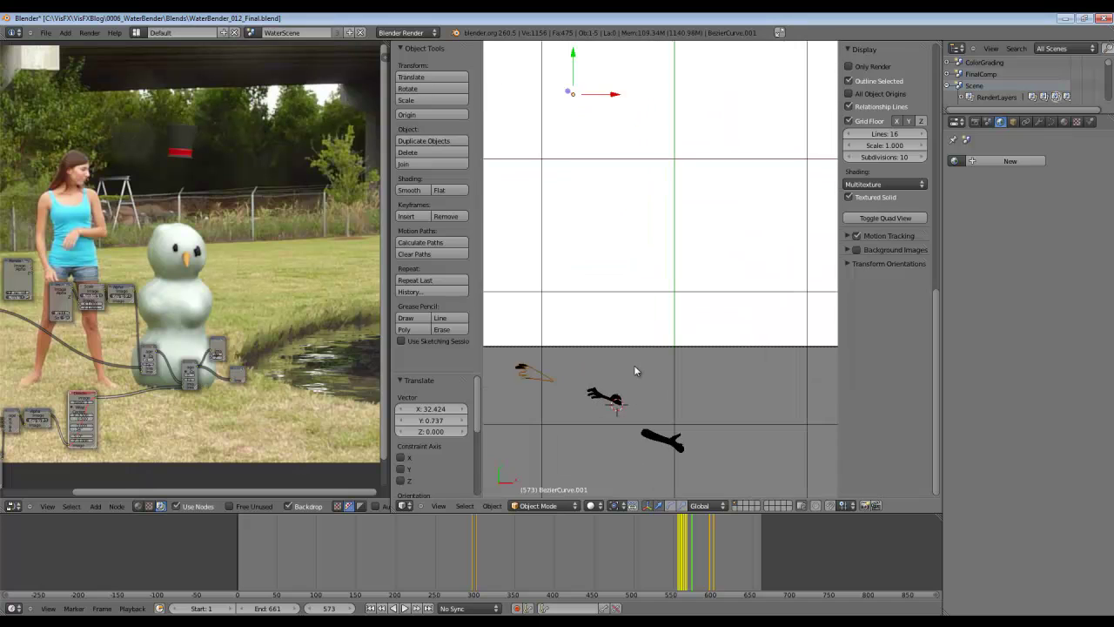
mouse_move(686, 553)
mouse_down()
mouse_move(667, 551)
mouse_move(678, 552)
mouse_up()
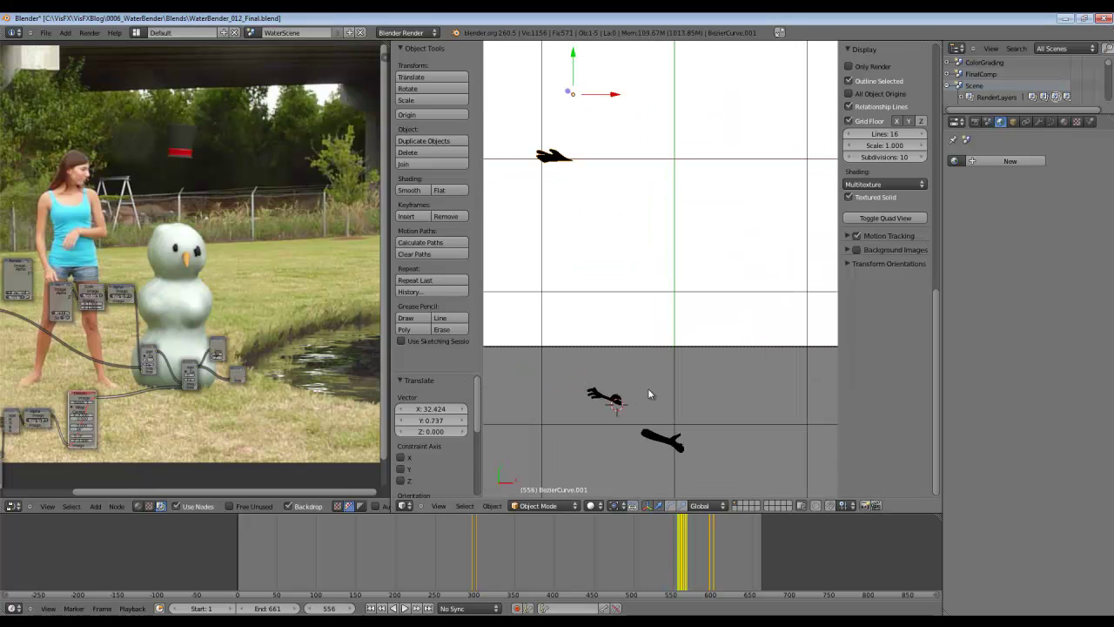
shift+middle_drag(611, 262, 711, 355)
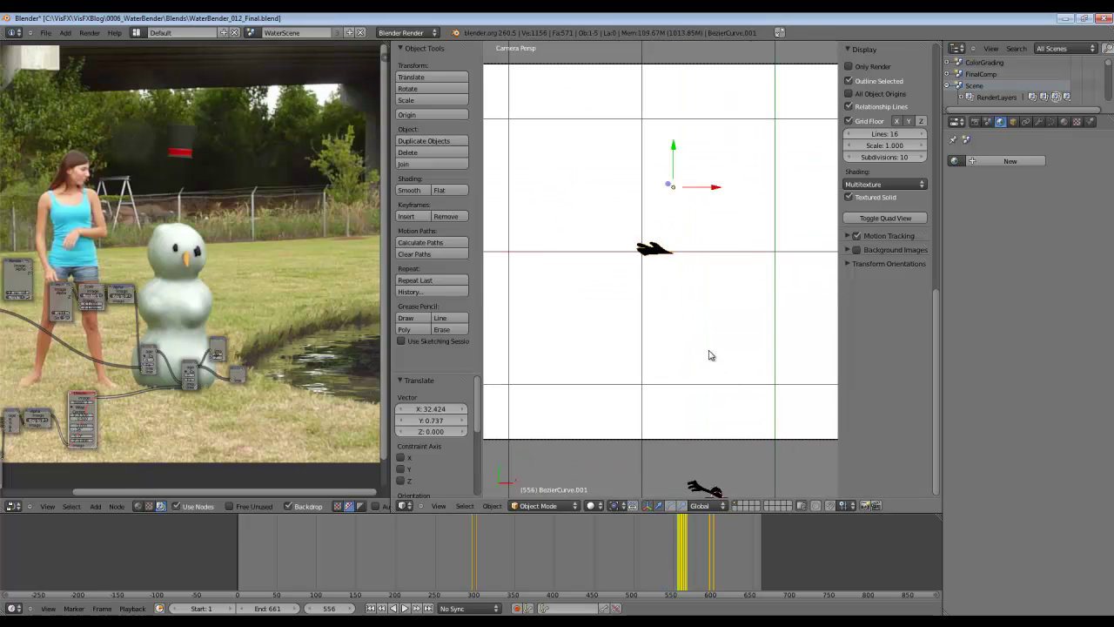
Step: Play back the WaterScene animation and go to frame 558 to examine the black hand shape up close
key(alt+a)
key(alt+a)
drag(685, 537, 679, 541)
scroll(621, 238, up, 5)
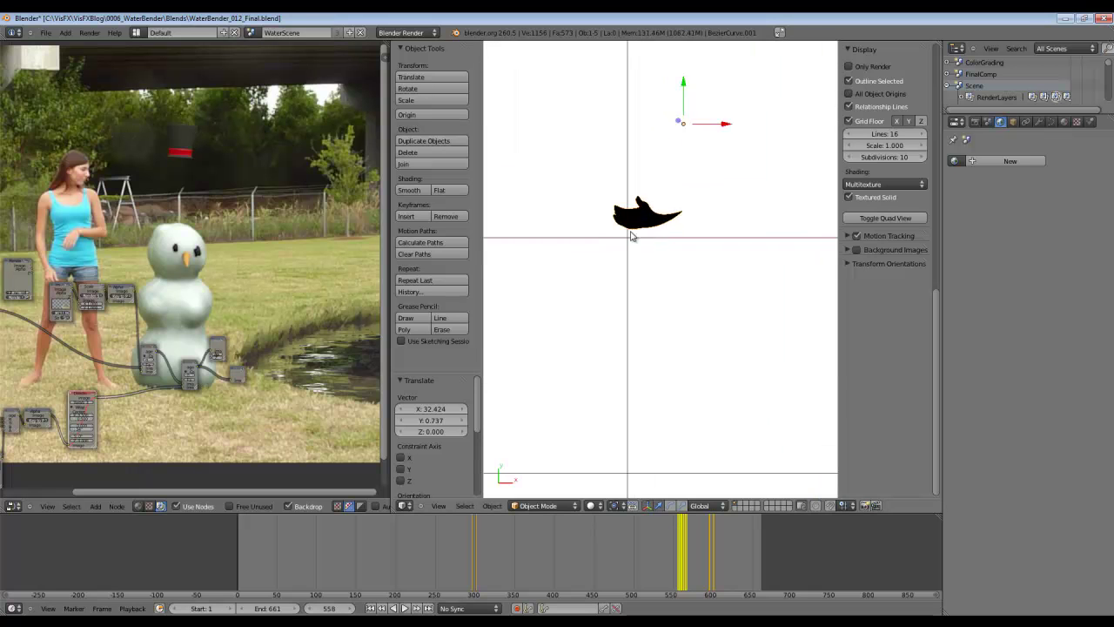
shift+middle_drag(672, 216, 714, 310)
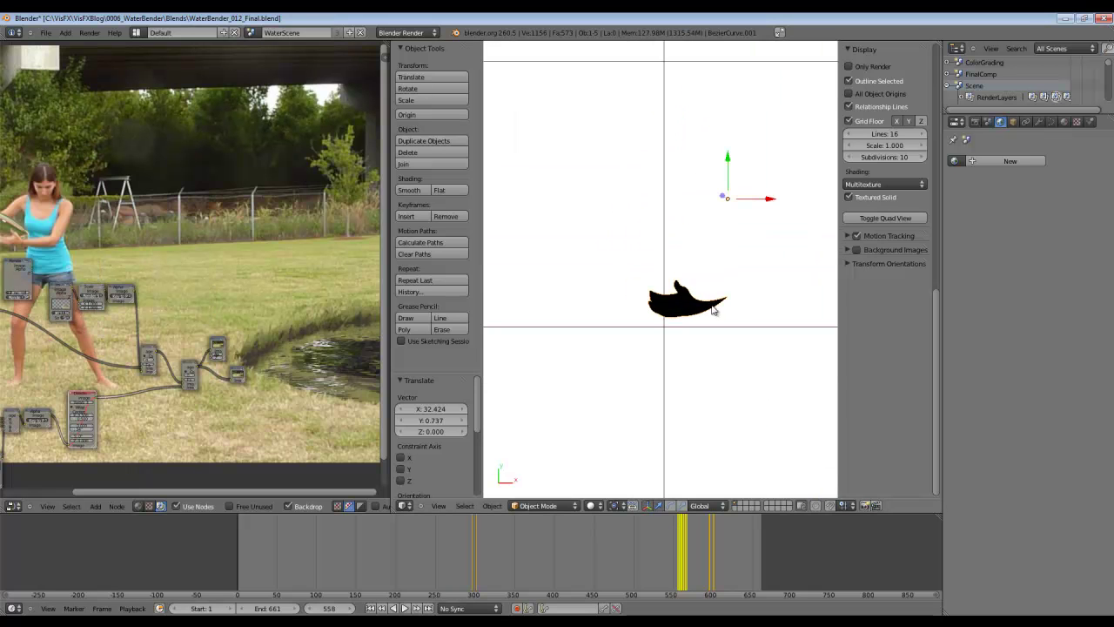
Step: Search the add-ons in the user preferences for "rot" and enable the RotoBezier add-on
click(45, 35)
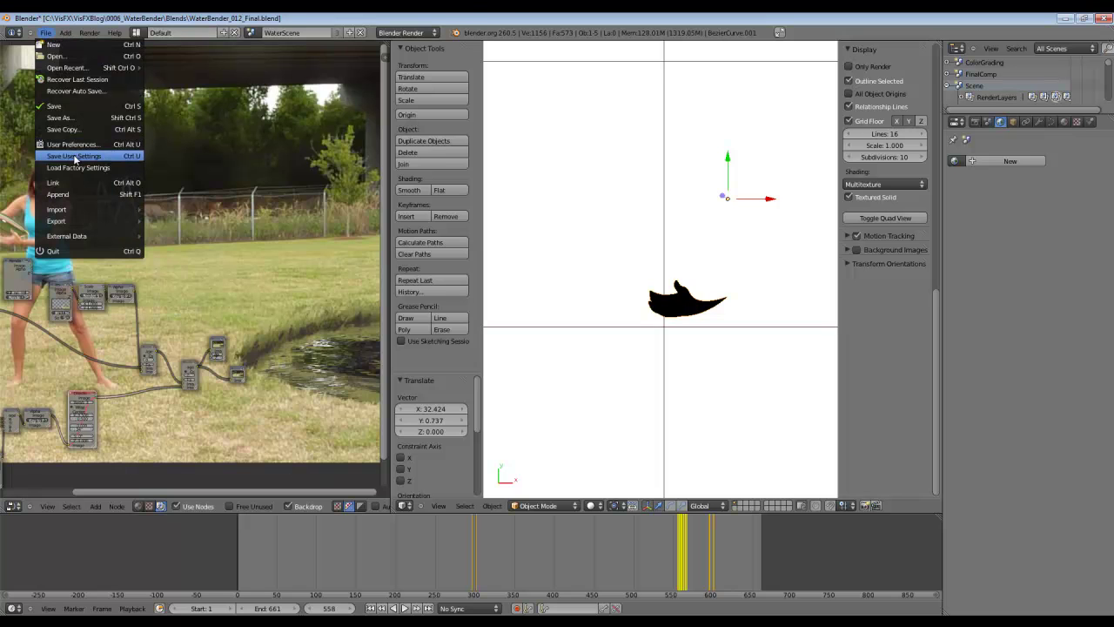
click(74, 145)
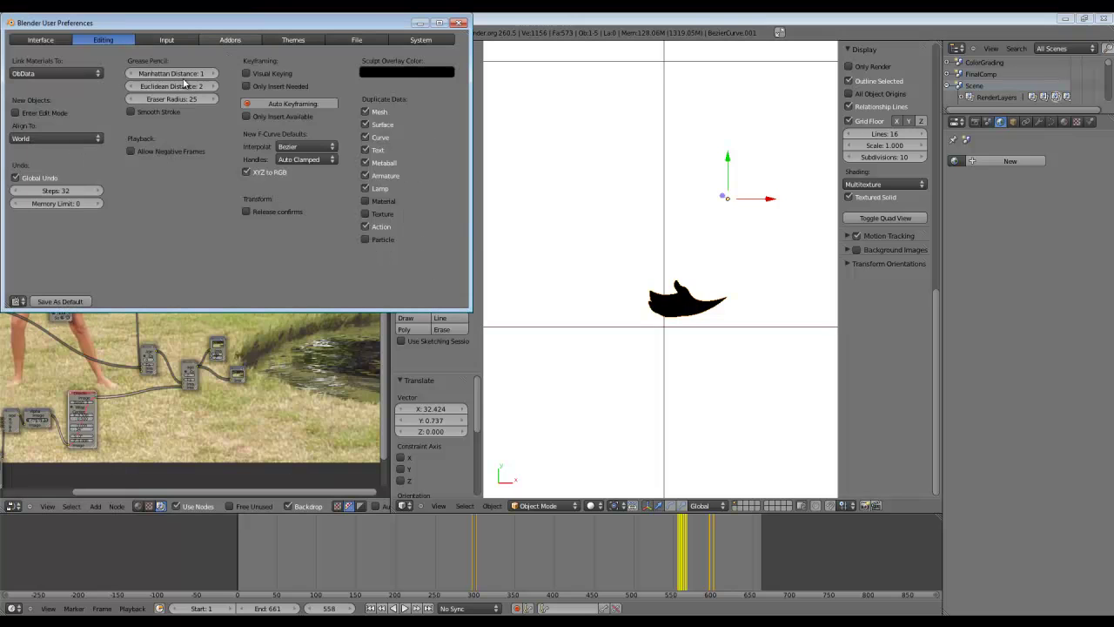
click(213, 41)
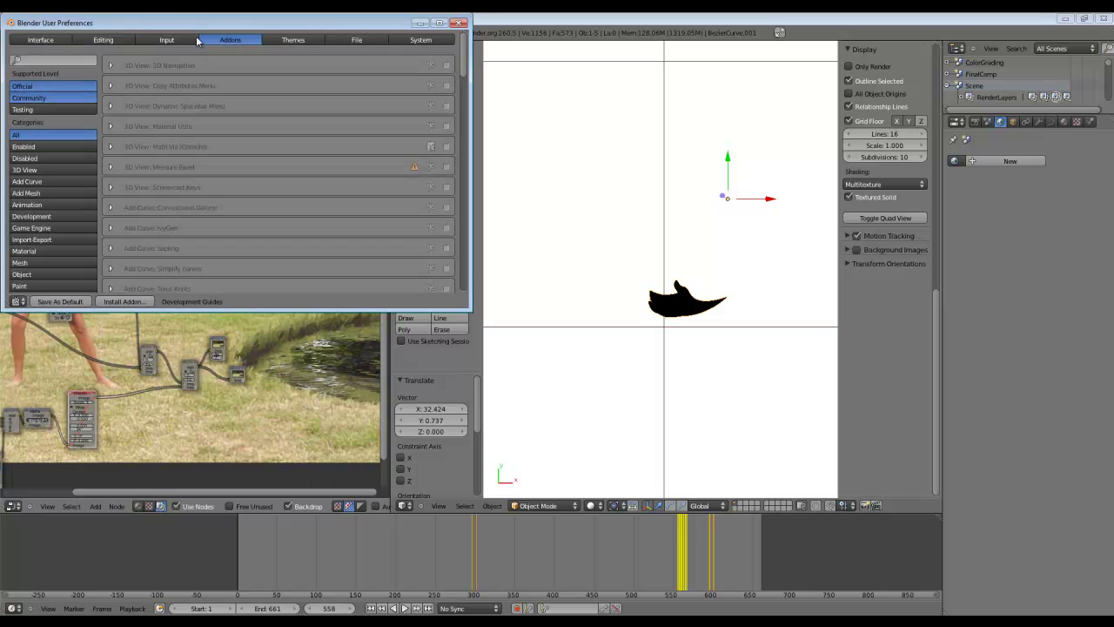
click(28, 58)
text(rot)
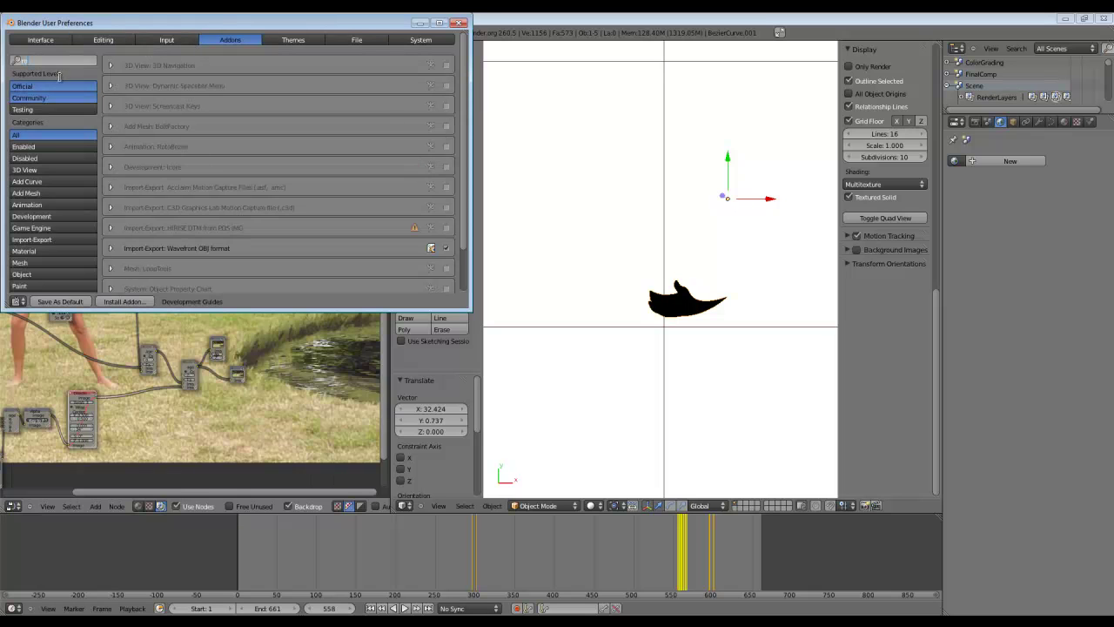
click(446, 66)
click(422, 26)
Step: Add a Bezier curve on an empty layer, move it near the camera frame's centre and make it 2D
scroll(639, 259, down, 9)
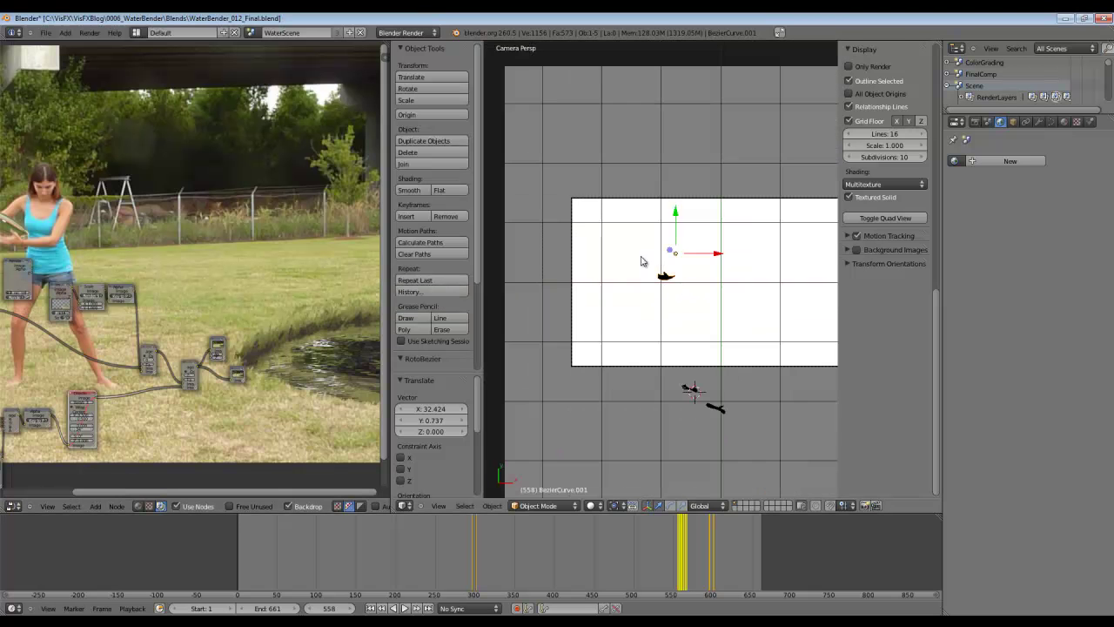
scroll(639, 249, up, 3)
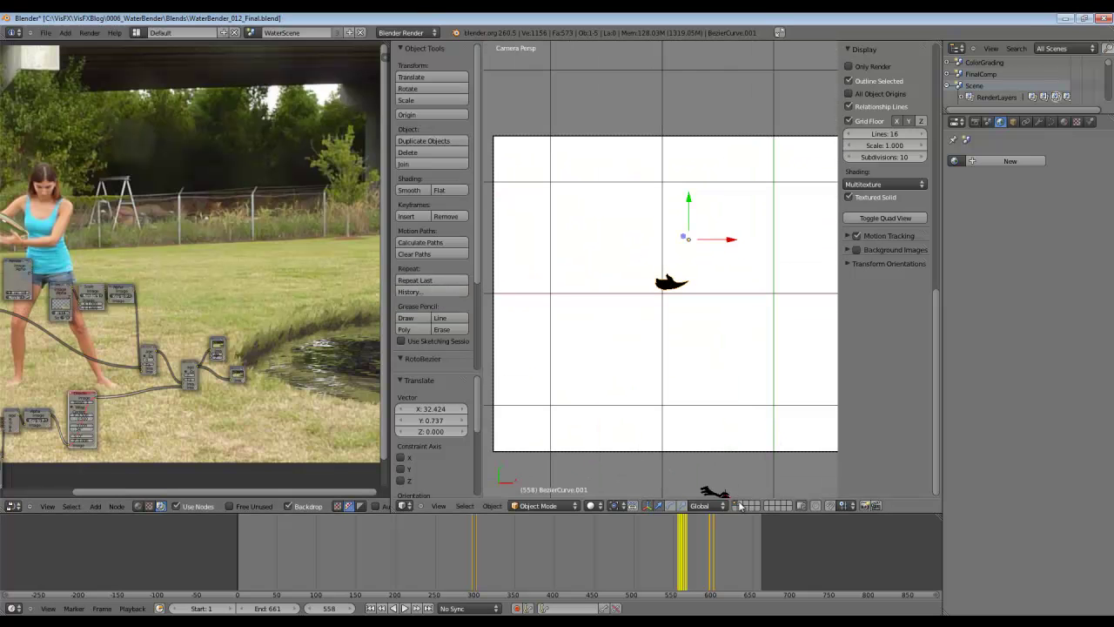
key(shift+a)
click(713, 338)
key(g)
click(736, 258)
click(1051, 123)
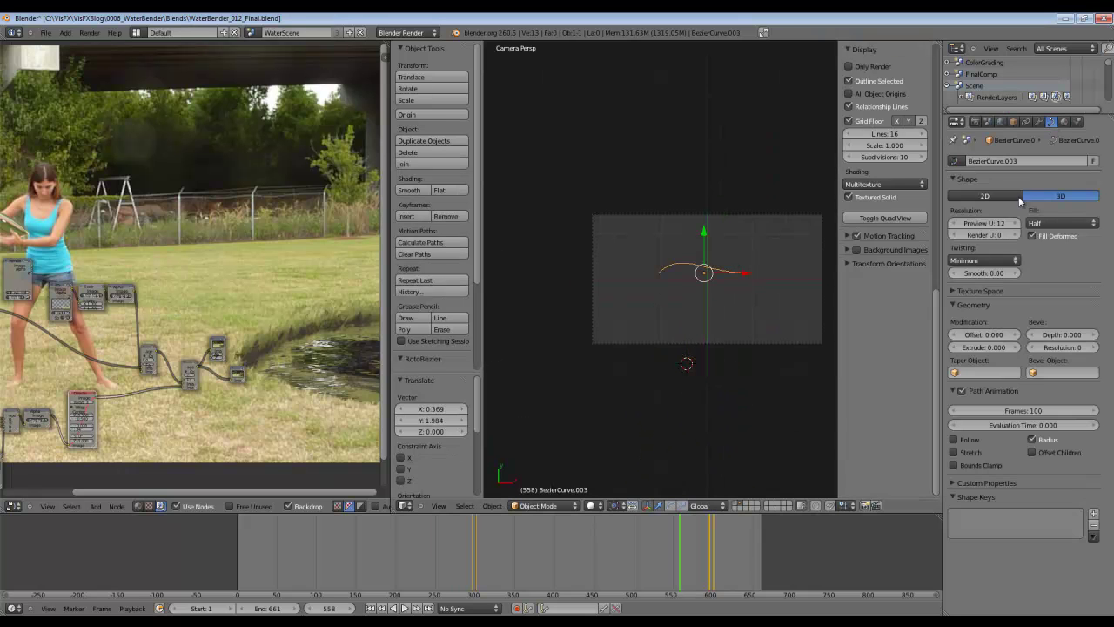
click(1008, 198)
Step: Extrude and rotate a new point from the curve's left end and close the curve into a filled shape
scroll(682, 264, up, 3)
key(Tab)
right_click(646, 286)
key(e)
click(635, 387)
key(r)
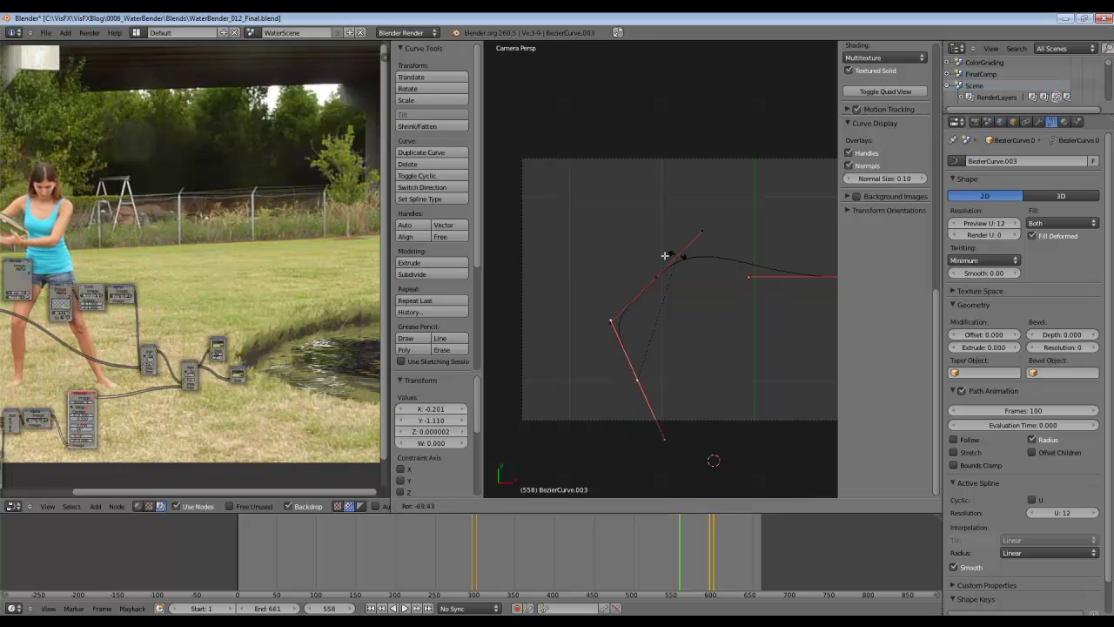
click(669, 252)
shift+middle_drag(669, 253, 572, 255)
shift+right_click(734, 278)
key(f)
key(Tab)
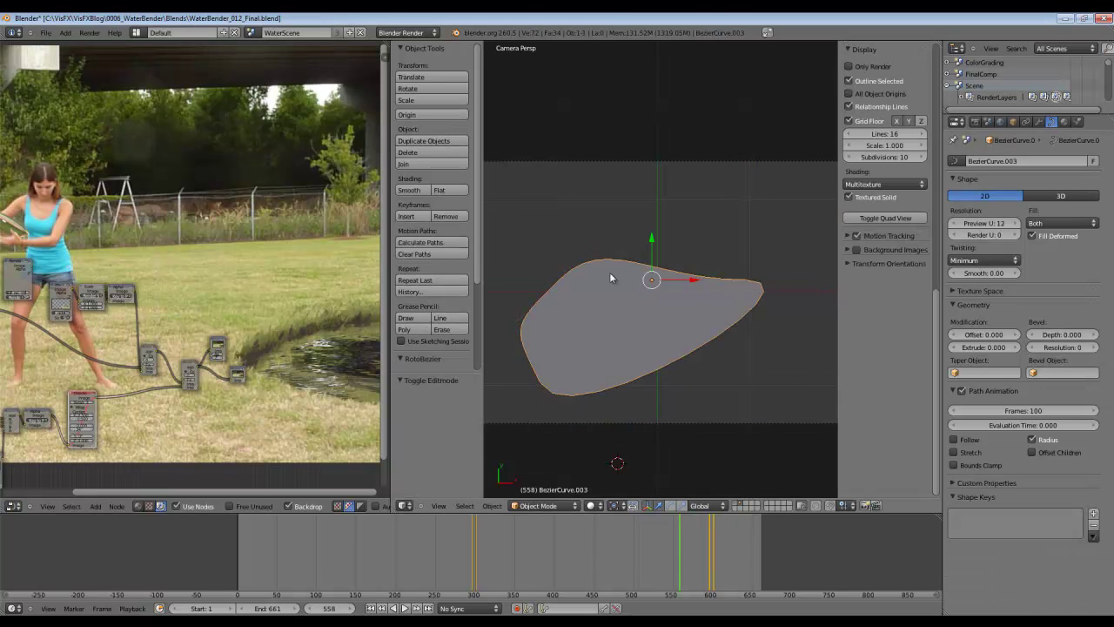
Step: Try RotoBezier's White Matte on the curve, apply Black Matte instead, and show the curve's material settings
scroll(439, 92, down, 3)
click(414, 347)
click(449, 347)
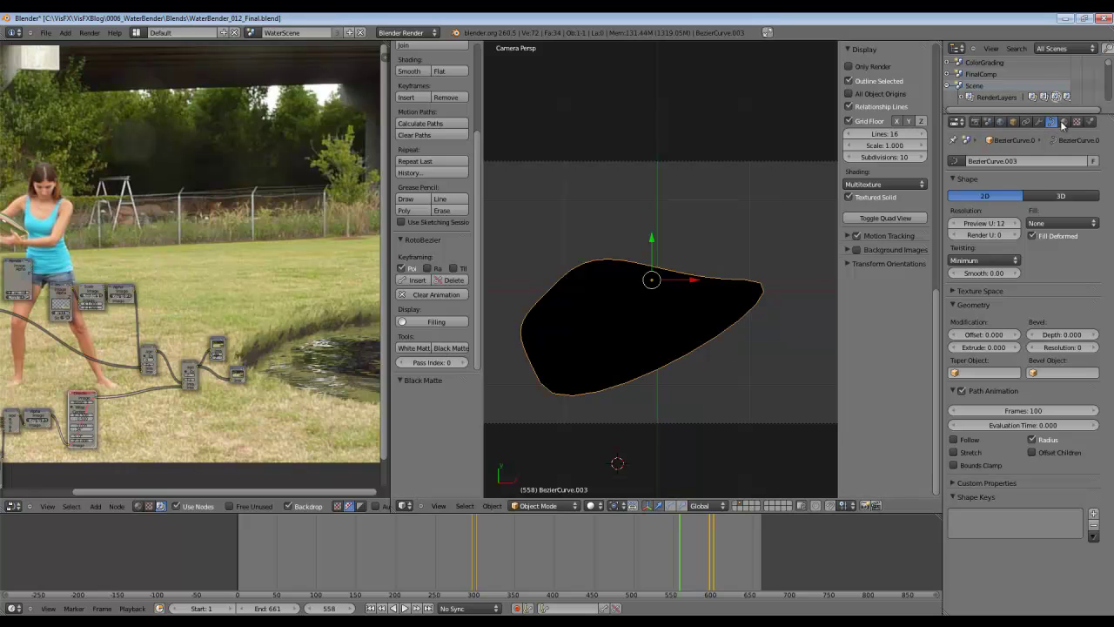
click(1062, 121)
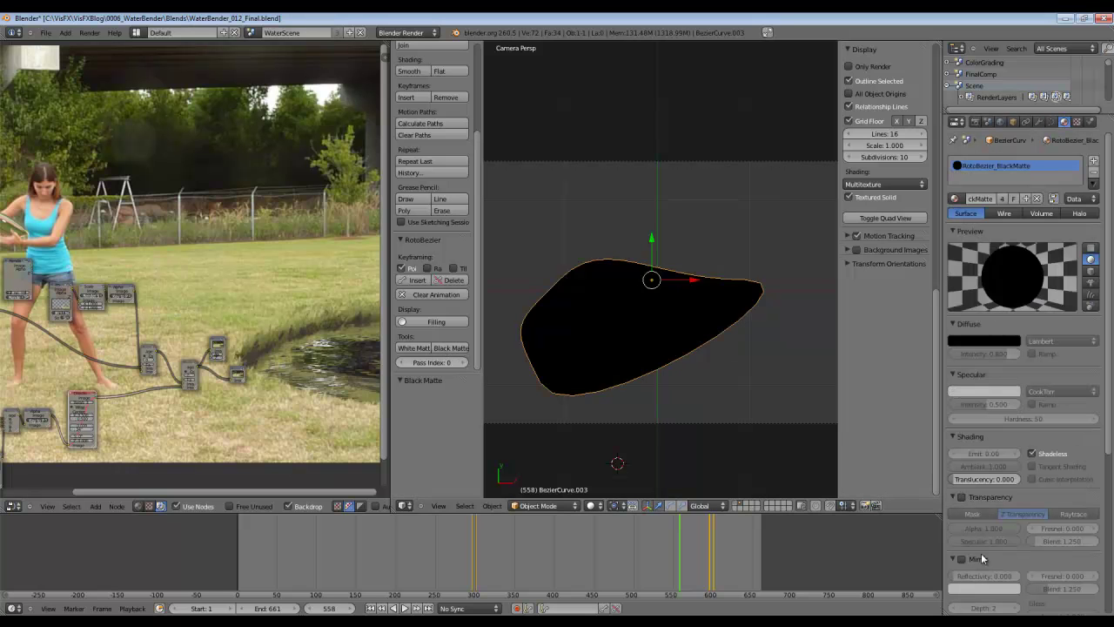
Step: Go to frame 408, shift the curve's lower-left point inward and insert a RotoBezier keyframe for the shape
key(Tab)
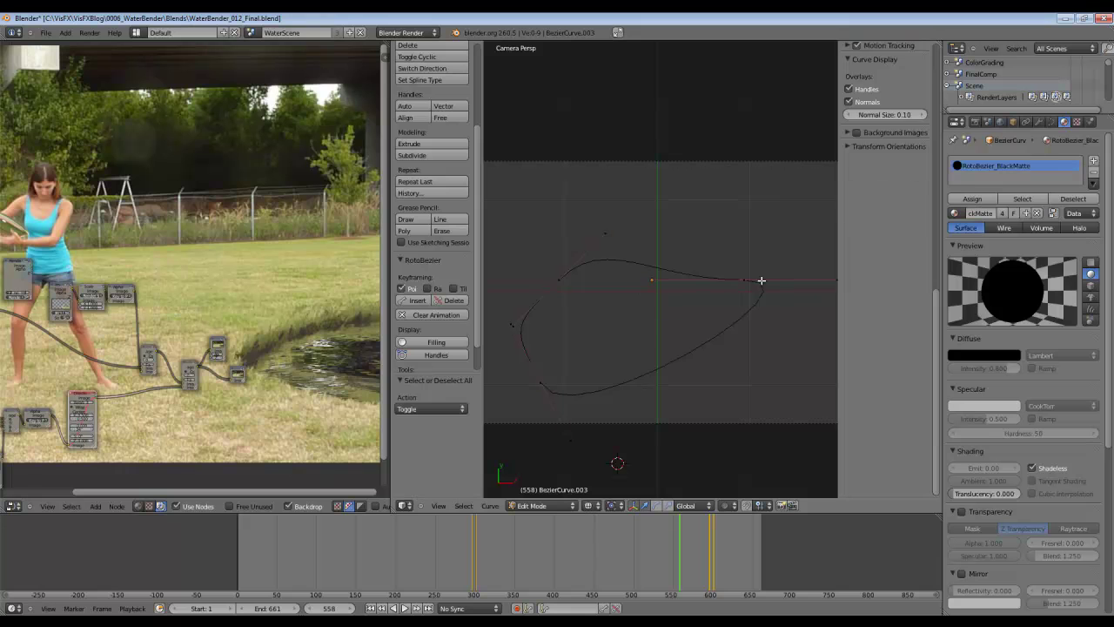
click(558, 570)
right_click(540, 381)
key(g)
click(532, 293)
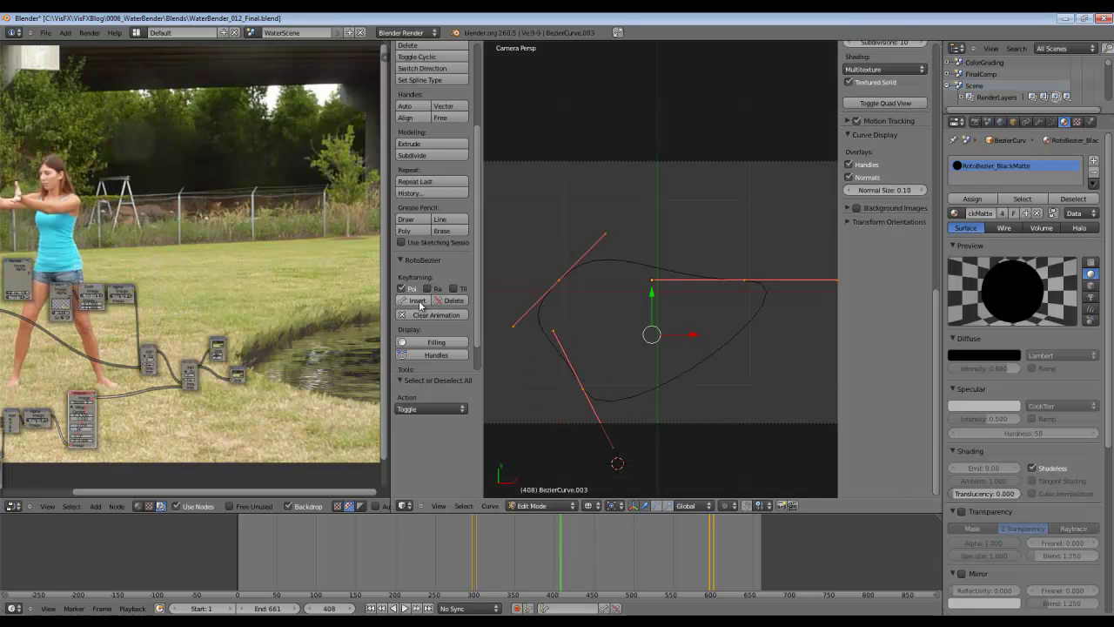
click(418, 300)
Step: Go to frame 474 and move the curve's lower point up and to the right
drag(612, 562, 614, 561)
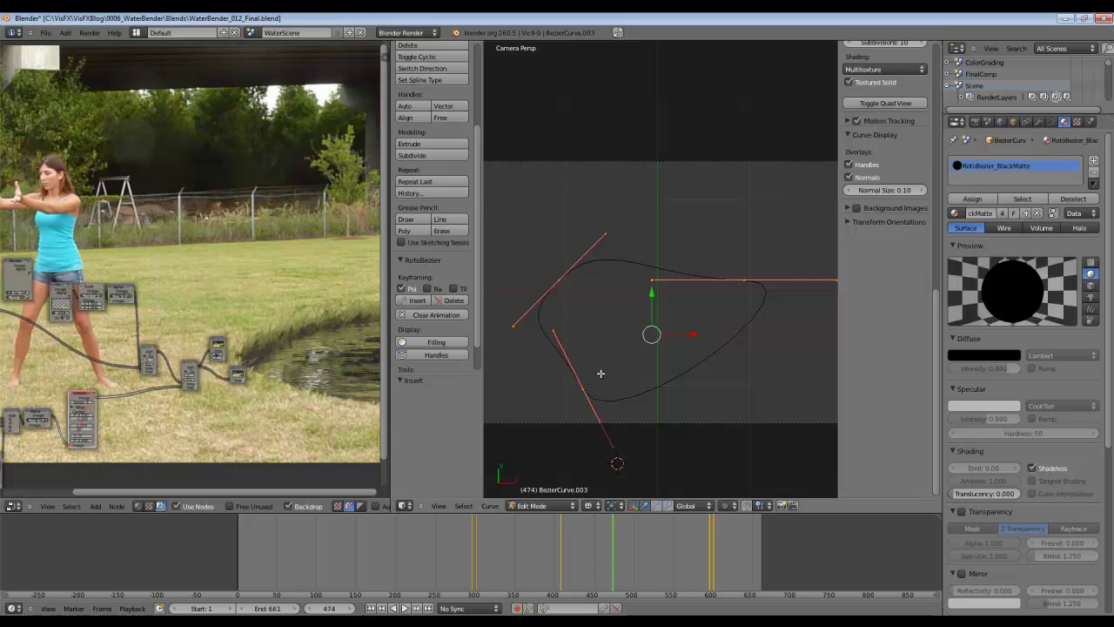
right_click(588, 384)
key(g)
click(663, 297)
Step: Rotate, shrink and raise the curve's right point, insert a RotoBezier keyframe at frame 474, and scrub back to frame 425
right_click(748, 277)
key(r)
click(733, 367)
key(s)
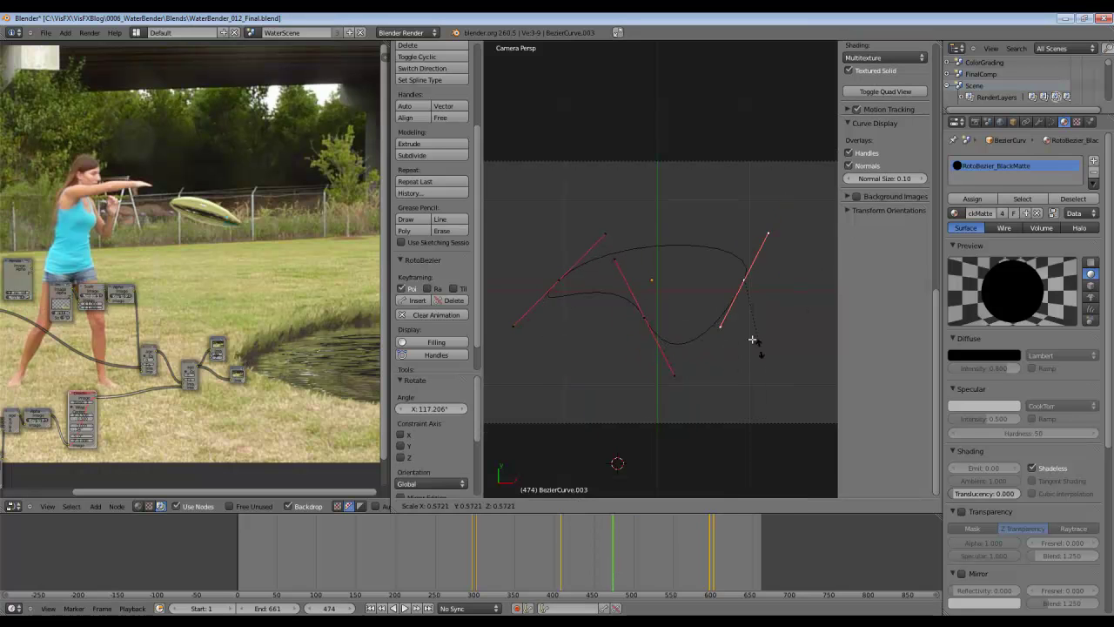
click(754, 300)
key(g)
click(778, 232)
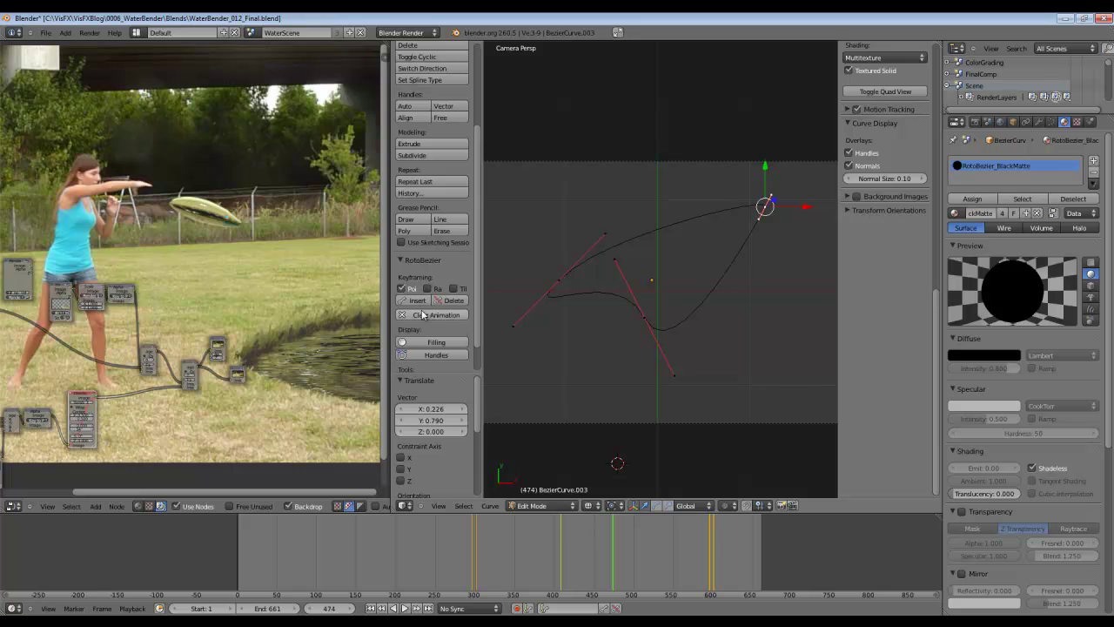
click(418, 300)
drag(599, 563, 573, 563)
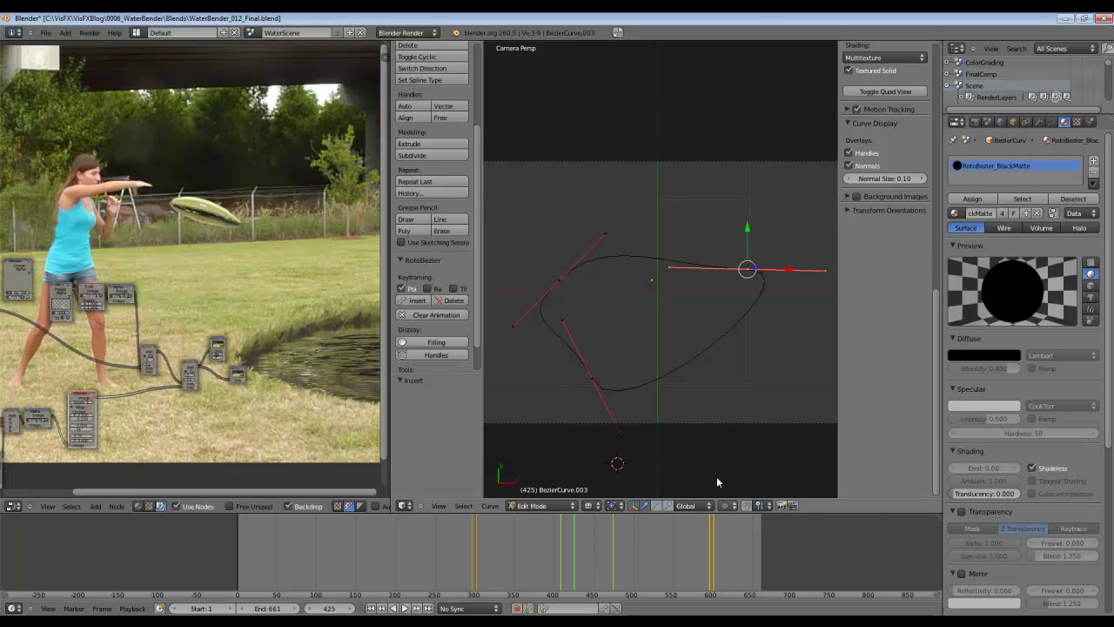
Step: Leave curve editing and show the first layer's hand mask objects close up in the 3D view
key(Tab)
click(735, 502)
scroll(603, 285, down, 4)
shift+middle_drag(603, 284, 640, 309)
scroll(653, 318, up, 4)
key(z)
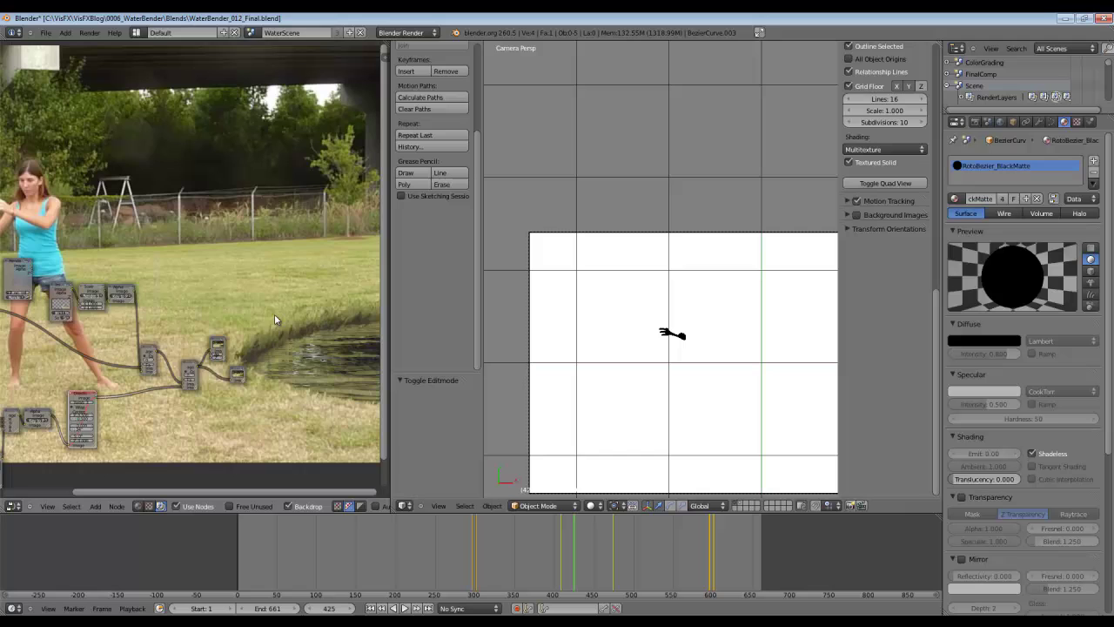
Step: Go to frame 595 and shrink and reposition the backdrop image to fit the whole composite frame
middle_drag(114, 359, 282, 339)
alt+middle_drag(129, 294, 325, 405)
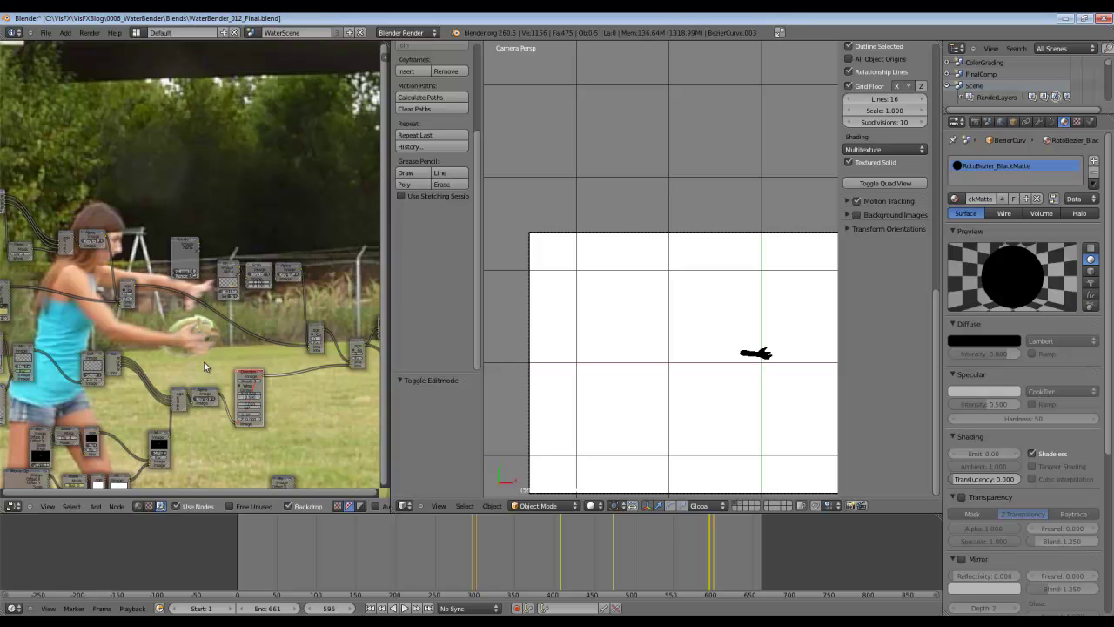
scroll(199, 349, up, 1)
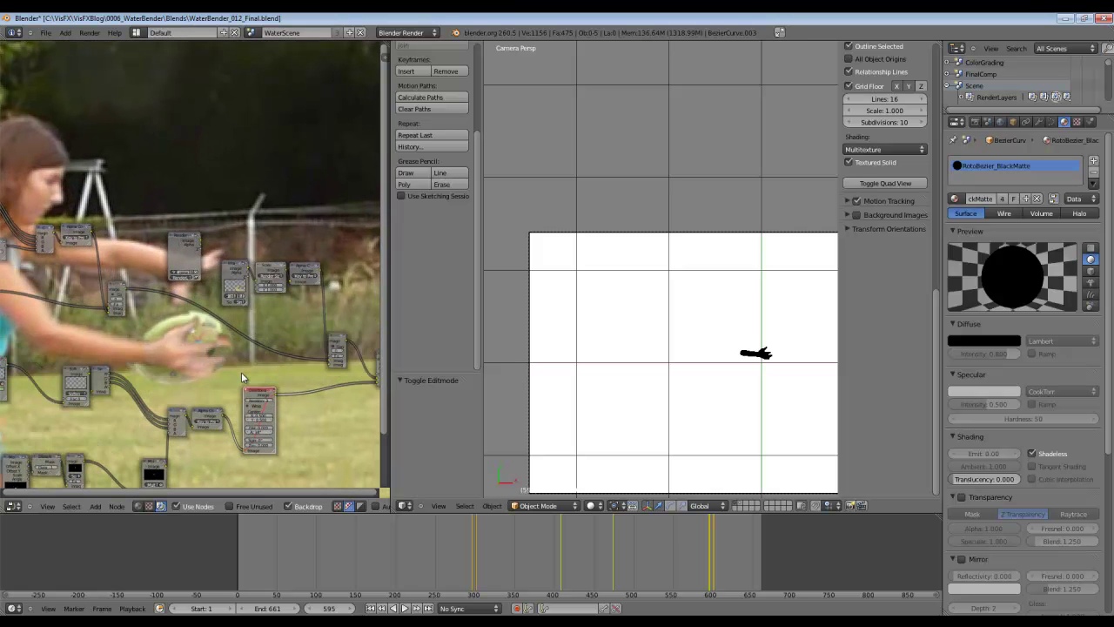
scroll(234, 366, down, 2)
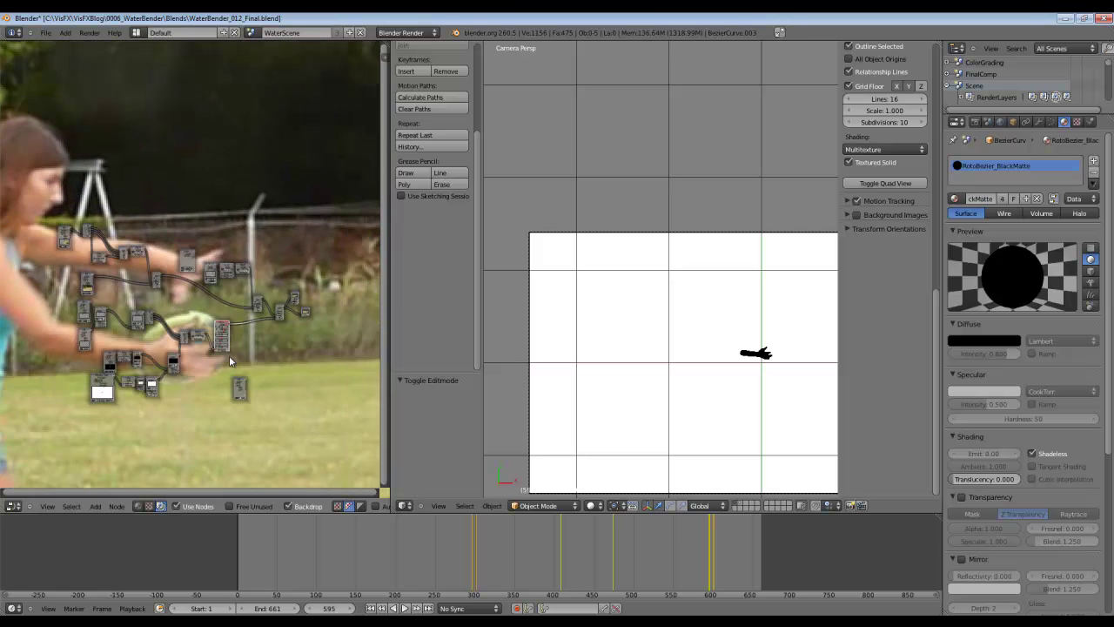
key(v)
key(v)
key(v)
key(v)
key(v)
key(v)
key(v)
key(v)
key(v)
mouse_move(187, 442)
middle_down()
mouse_move(192, 363)
mouse_move(183, 442)
mouse_move(188, 432)
middle_up()
alt+middle_drag(178, 457, 331, 297)
middle_drag(227, 417, 271, 399)
Step: Examine the hand mask nodes and shapes, and select the white plane behind the hand in the 3D view
scroll(272, 398, up, 12)
scroll(81, 410, up, 5)
scroll(748, 305, down, 8)
scroll(708, 293, up, 7)
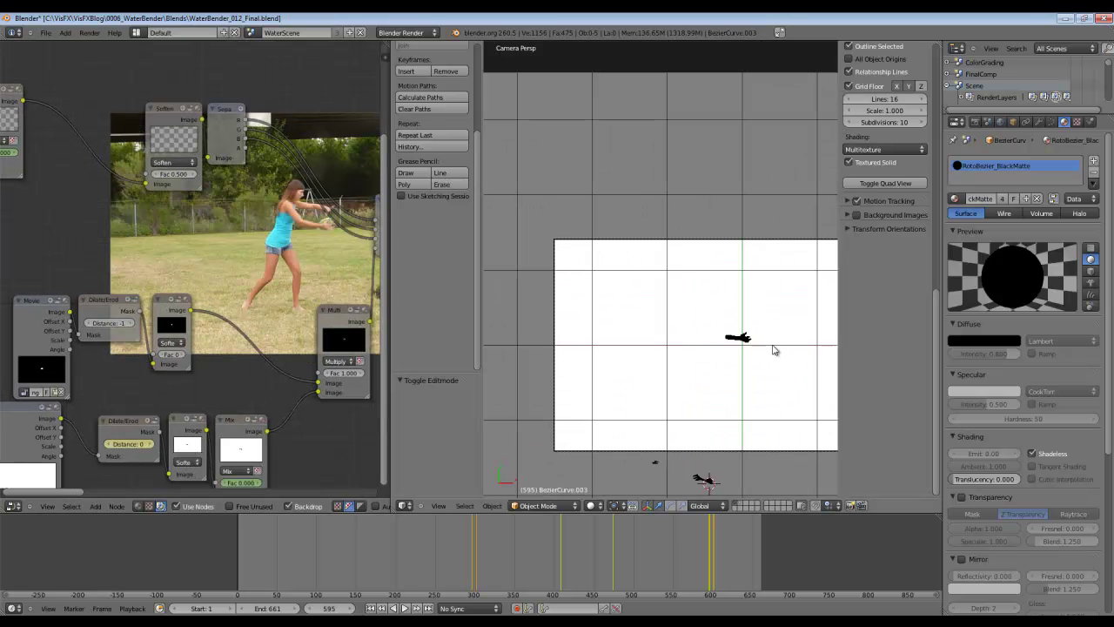
scroll(774, 350, up, 3)
scroll(734, 392, down, 3)
scroll(739, 347, up, 3)
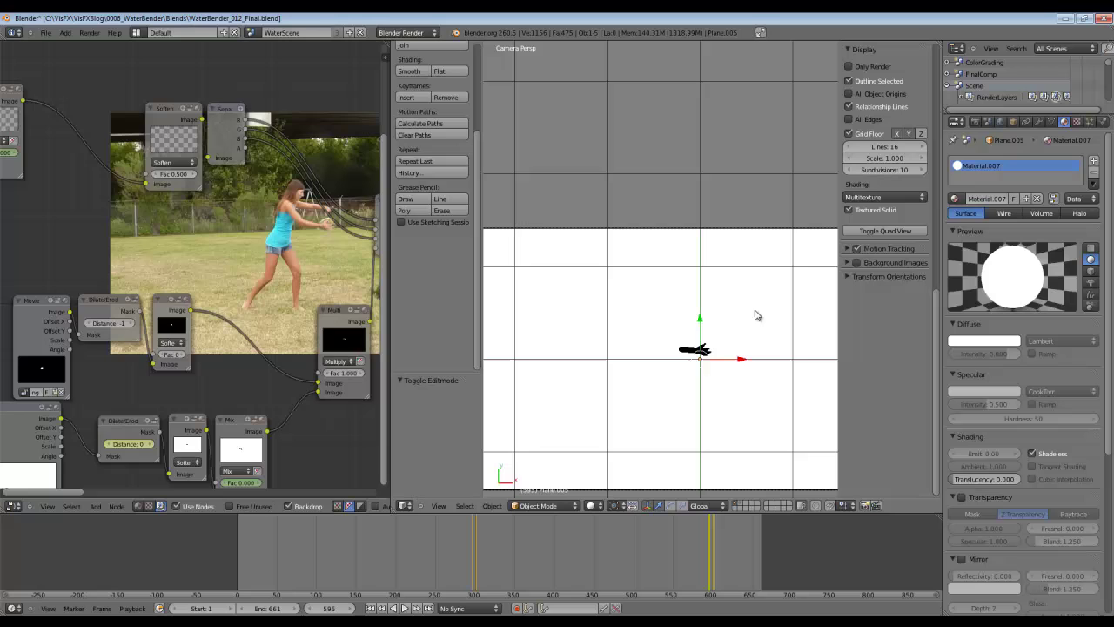
Step: Preview the white-background hand matte in the backdrop, from its source clip to its Mix node
middle_drag(54, 417, 200, 285)
scroll(193, 292, up, 2)
ctrl+shift+click(172, 309)
ctrl+shift+click(141, 276)
middle_drag(241, 354, 25, 388)
middle_drag(230, 90, 307, 204)
middle_drag(300, 381, 200, 328)
ctrl+shift+click(170, 383)
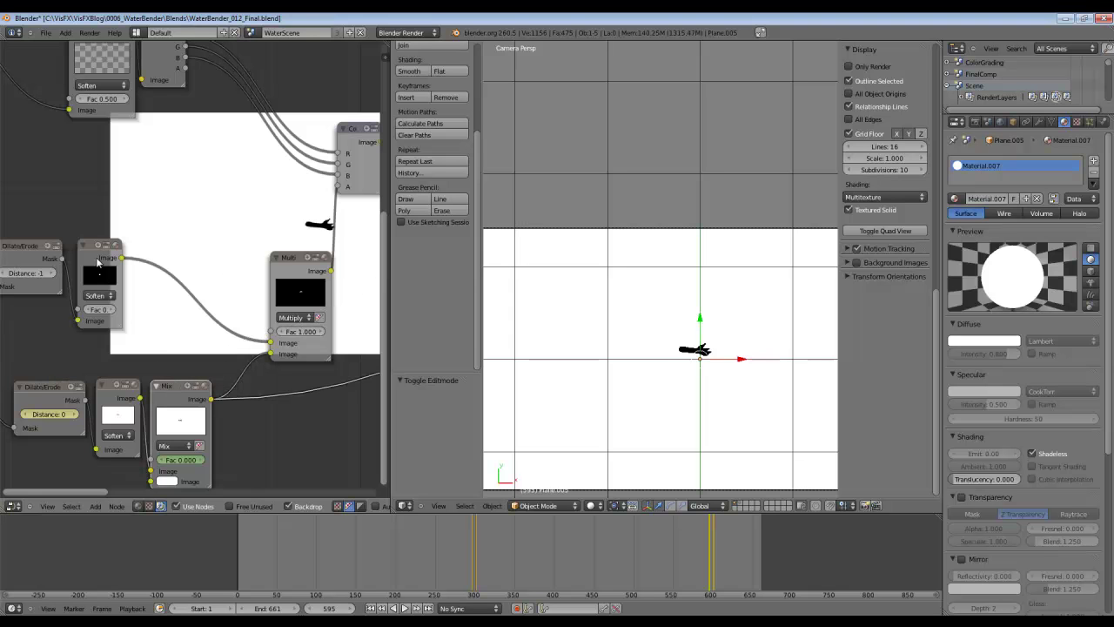
Step: Compare the Soften, Mix and Multiply mask outputs in the backdrop and move the Multiply node closer to the Soften node
ctrl+shift+click(93, 248)
alt+middle_drag(338, 267, 209, 256)
ctrl+shift+click(173, 396)
ctrl+shift+click(96, 250)
ctrl+shift+click(296, 264)
middle_drag(315, 294, 325, 385)
drag(228, 424, 149, 388)
middle_drag(303, 381, 229, 380)
Step: Preview the final AlphaOver composite and enlarge the backdrop around the woman's hands and the watermelon
scroll(122, 372, down, 2)
middle_drag(24, 349, 196, 393)
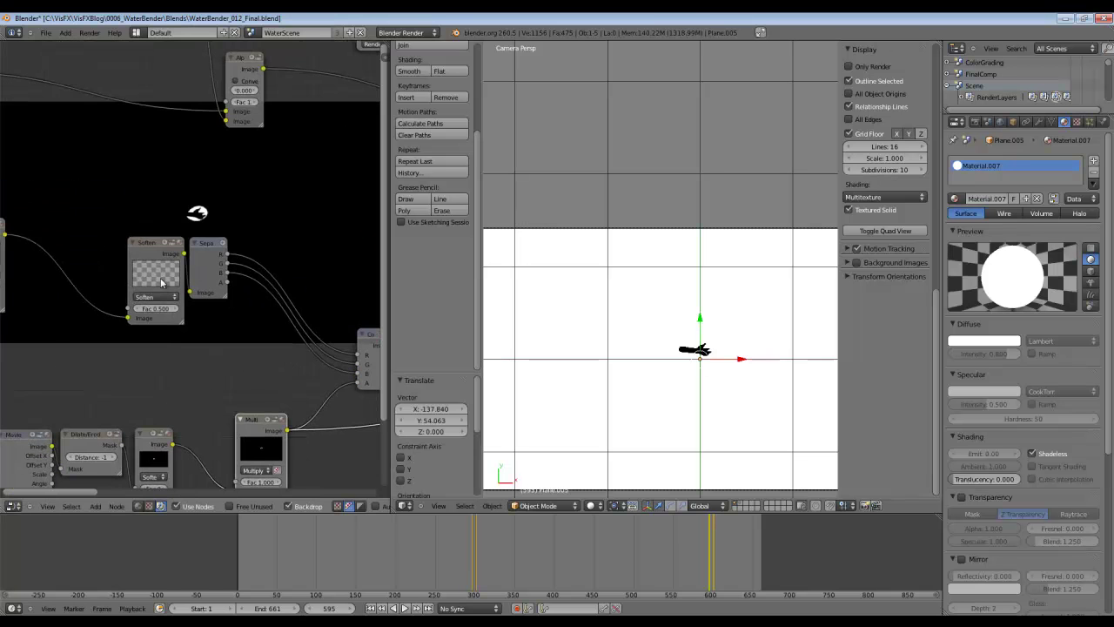
scroll(176, 276, down, 3)
middle_drag(239, 348, 168, 297)
scroll(286, 288, down, 4)
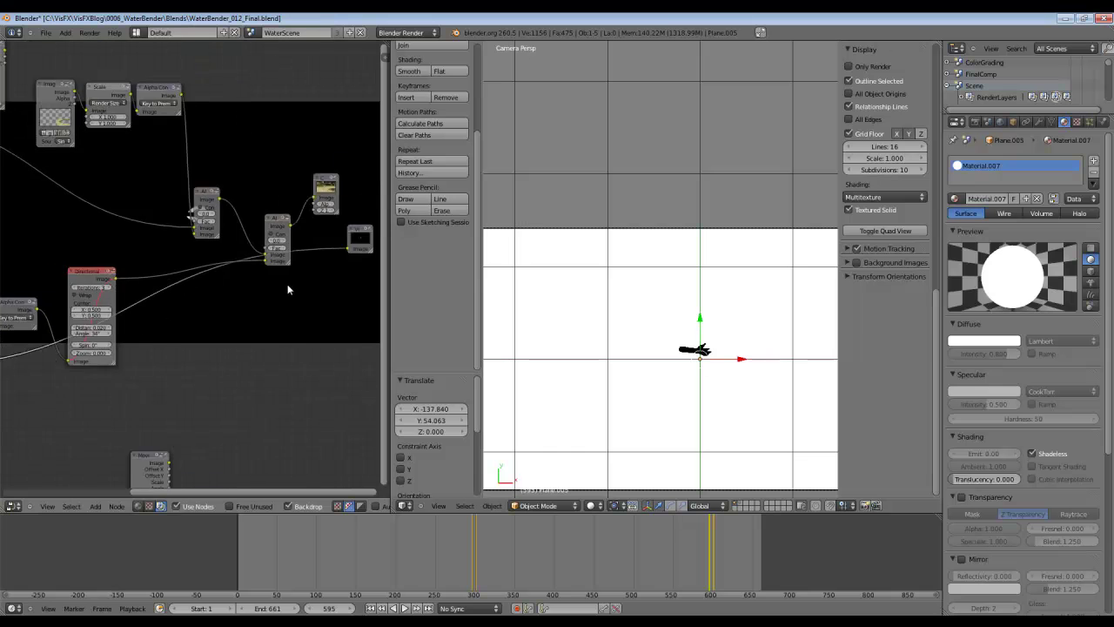
ctrl+shift+click(280, 210)
ctrl+shift+click(249, 235)
alt+middle_drag(192, 303, 233, 396)
scroll(231, 391, up, 4)
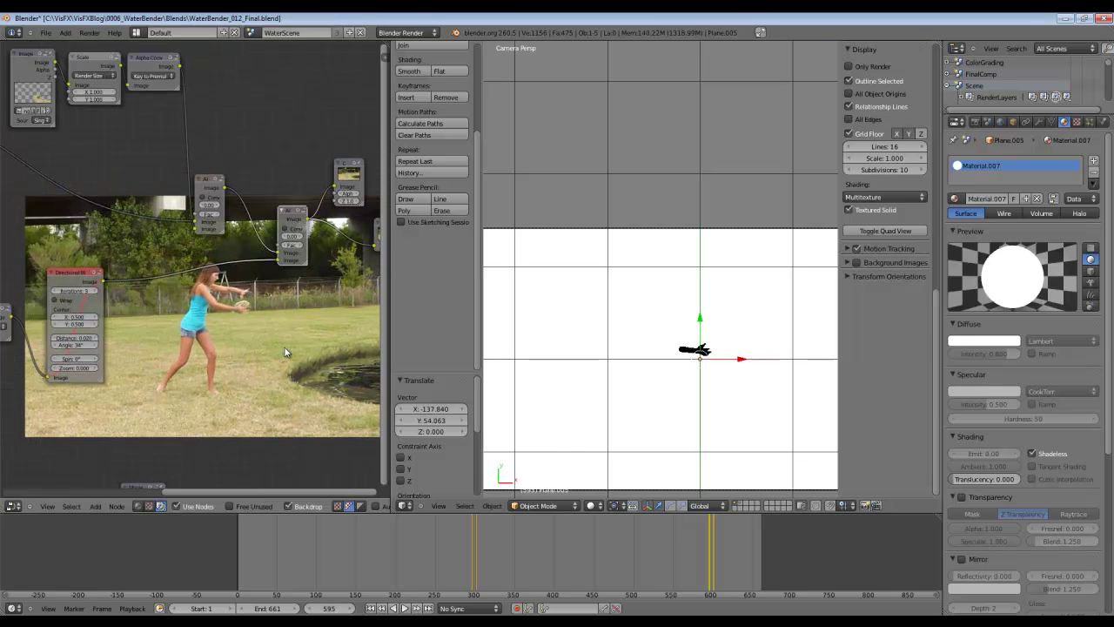
alt+middle_drag(238, 314, 364, 368)
Step: Bring the source movie clips into view and reposition the upper transparent clip next to its Mix node
middle_drag(83, 350, 143, 329)
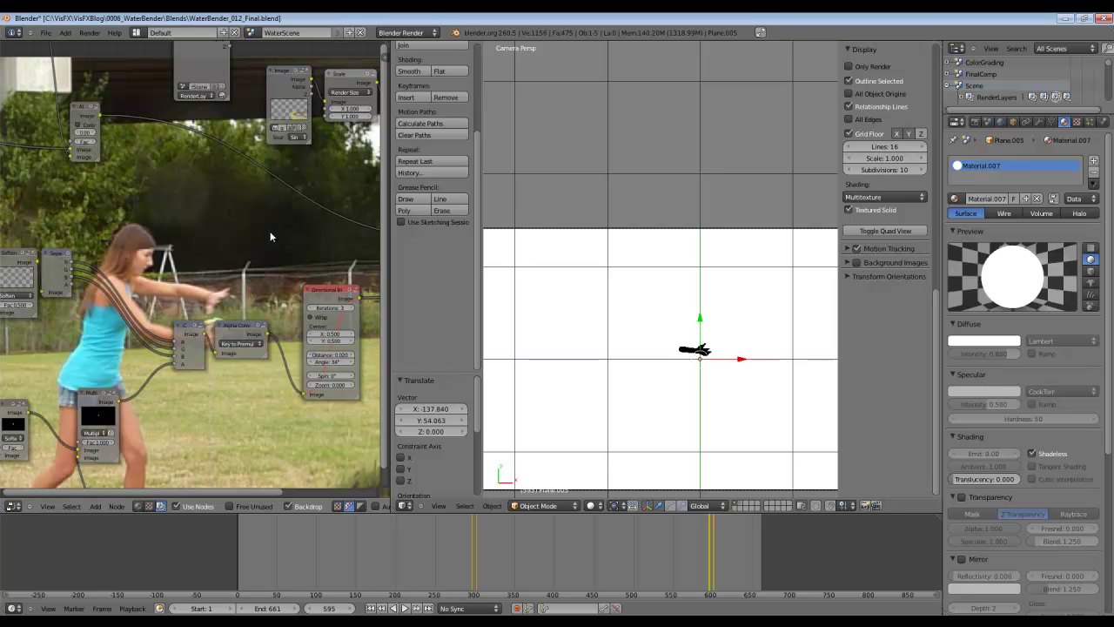
middle_drag(277, 250, 375, 201)
middle_drag(75, 269, 295, 335)
scroll(211, 324, up, 3)
scroll(210, 321, up, 1)
drag(90, 208, 104, 216)
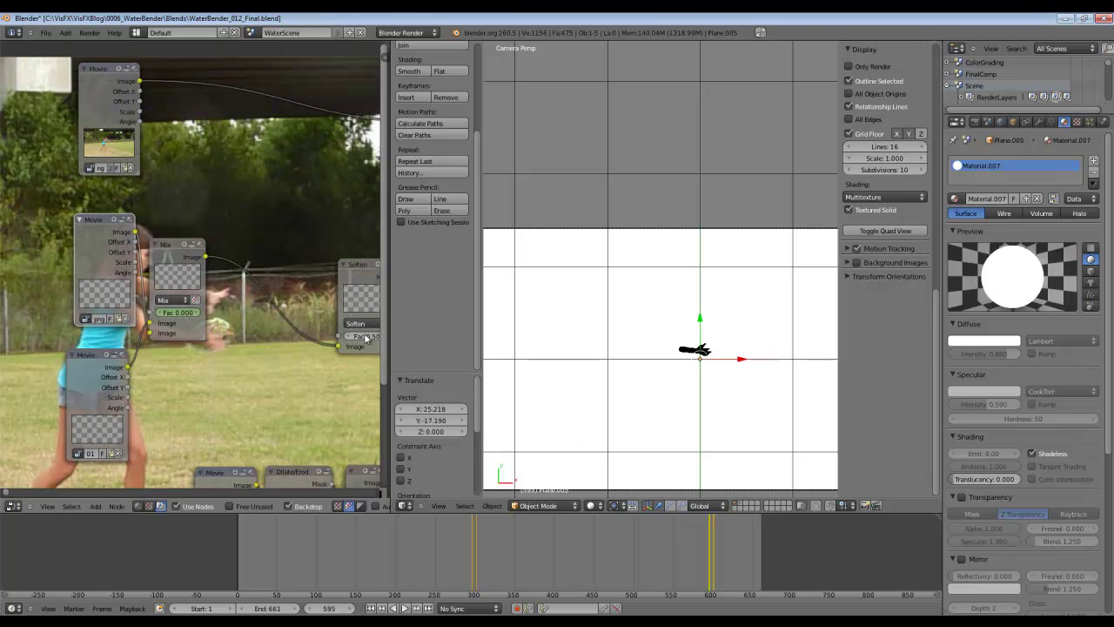
Step: Move the Soften node closer to the Mix node that combines the two transparent clips
middle_drag(290, 354, 118, 347)
middle_drag(314, 341, 215, 314)
scroll(209, 307, down, 3)
drag(111, 235, 53, 229)
middle_drag(98, 275, 100, 217)
middle_drag(169, 425, 282, 393)
scroll(102, 396, down, 1)
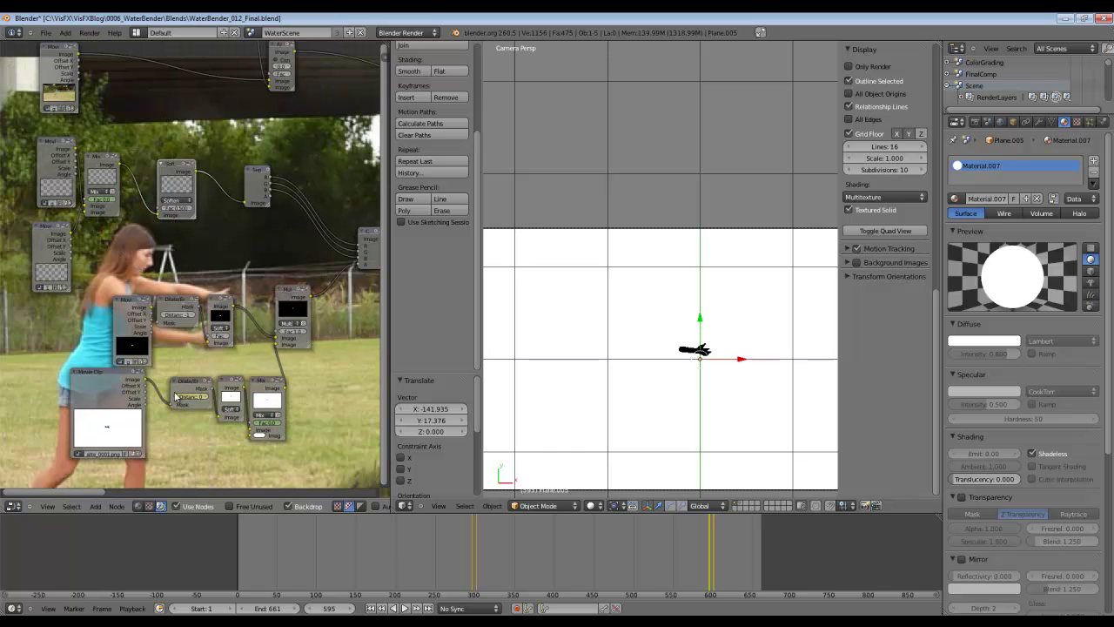
Step: Examine the mask nodes and how the Separate RGBA channels and the Multiply mask feed the Combine RGBA node
scroll(187, 375, up, 1)
scroll(195, 363, up, 5)
middle_drag(288, 350, 94, 450)
middle_drag(291, 399, 209, 417)
scroll(210, 417, down, 4)
middle_drag(17, 230, 223, 257)
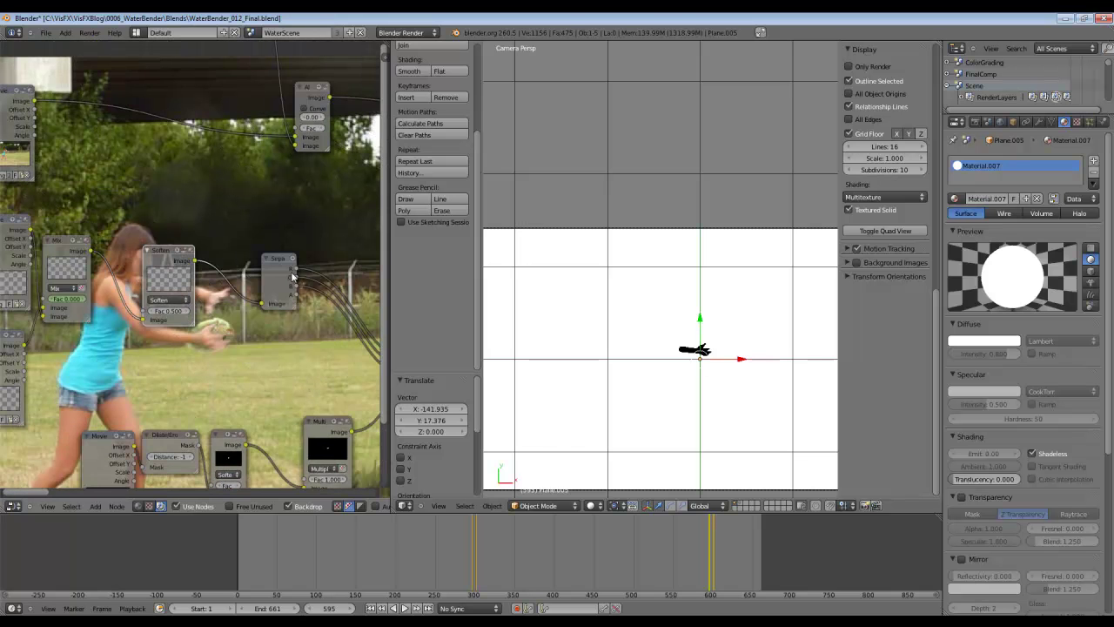
middle_drag(311, 306, 229, 291)
middle_drag(305, 348, 215, 231)
scroll(215, 231, up, 2)
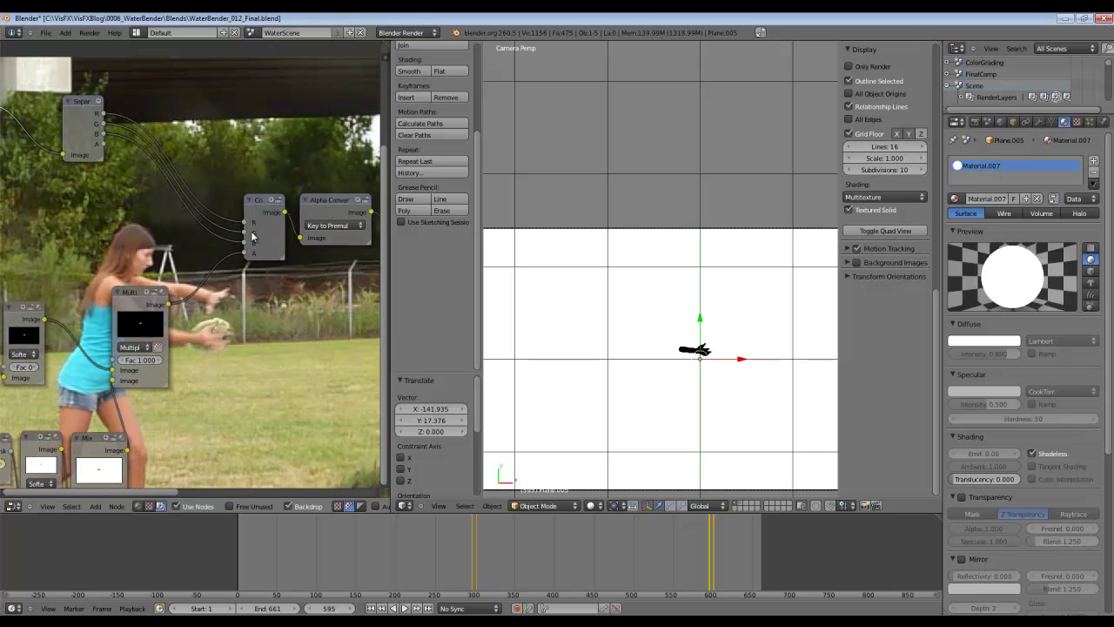
Step: Follow the Combine RGBA output to the Key to Premul Alpha Convert node and nudge that node slightly
middle_drag(122, 173, 219, 262)
middle_drag(361, 371, 174, 354)
scroll(174, 355, down, 2)
middle_drag(274, 318, 332, 373)
scroll(333, 372, up, 1)
drag(270, 345, 276, 344)
Step: Examine the whole node tree from the source clips and mask branches through Directional Blur to the final AlphaOver
middle_drag(276, 344, 276, 327)
scroll(292, 317, down, 4)
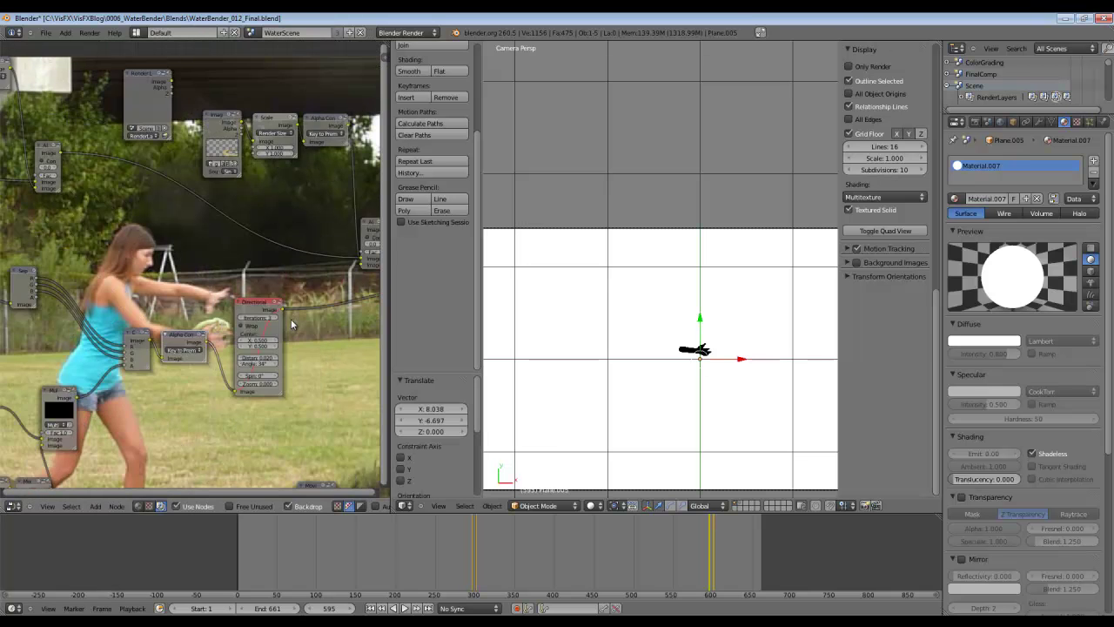
scroll(287, 325, down, 2)
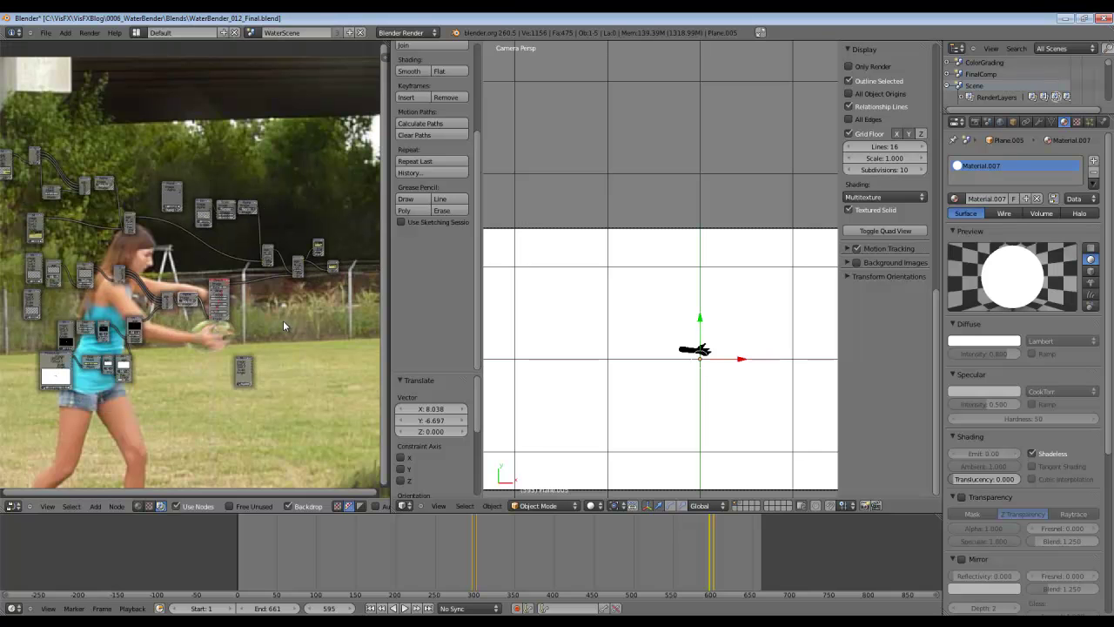
scroll(183, 351, up, 4)
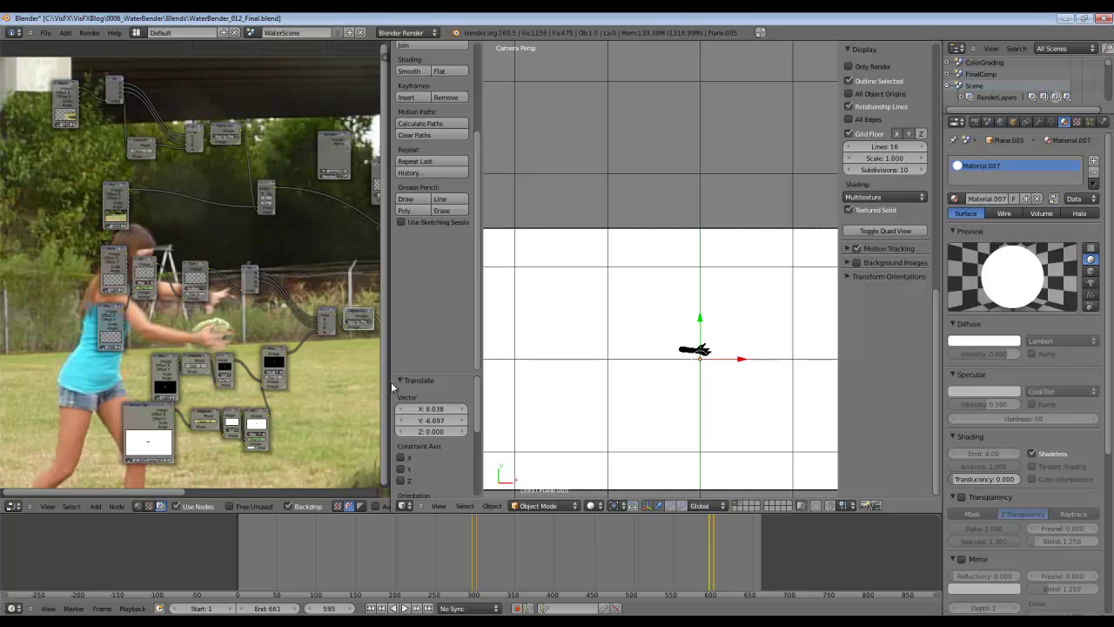
middle_drag(250, 345, 93, 381)
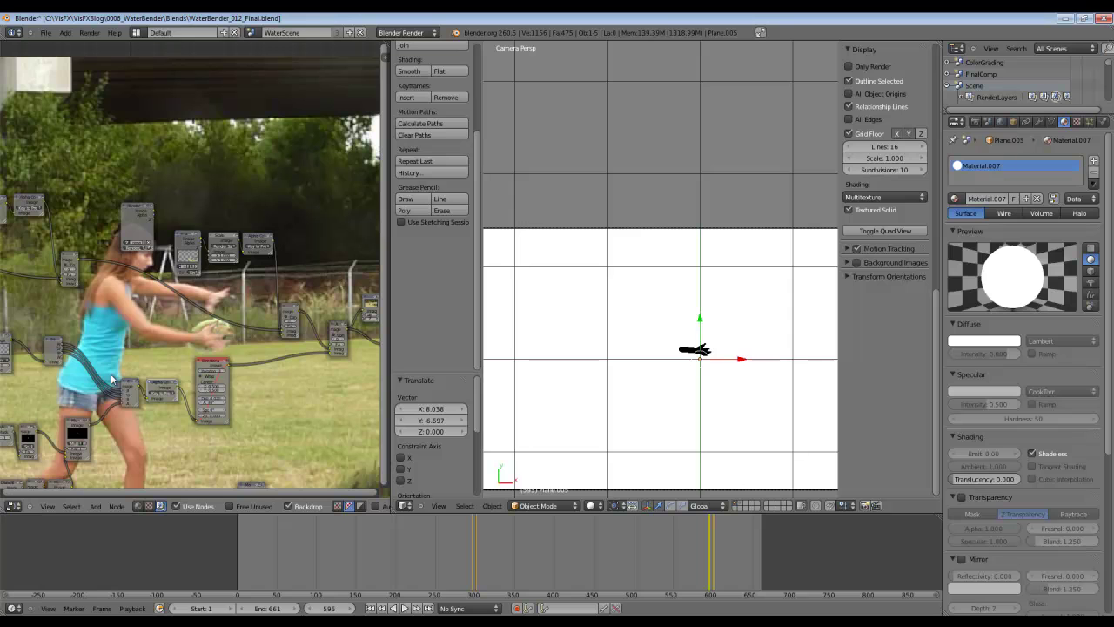
scroll(646, 253, down, 3)
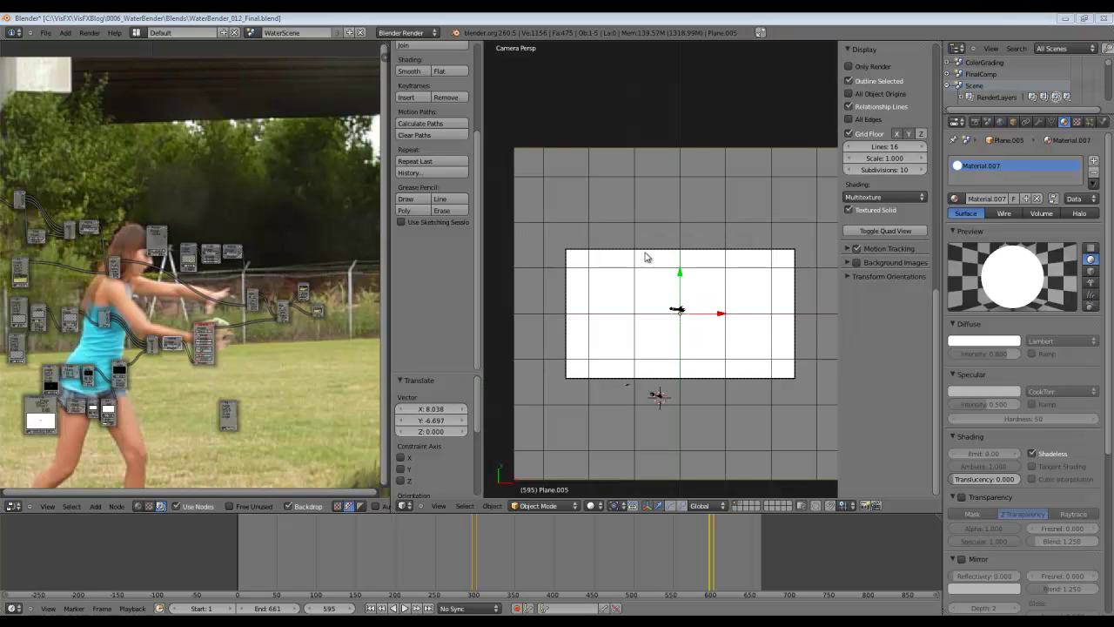